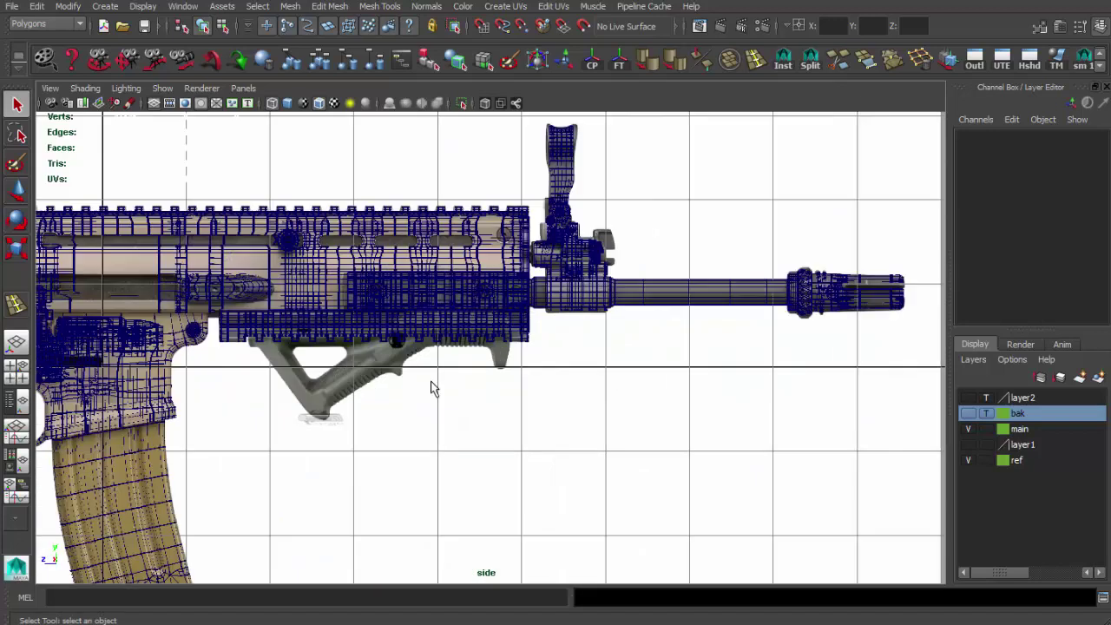
pyautogui.scroll(1, 434, 390)
# Step: Draw a polygon cube over the foregrip reference and tilt it to the grip's front angle
pyautogui.click(104, 7)
pyautogui.click(287, 70)
pyautogui.moveTo(318, 338)
pyautogui.mouseDown()
pyautogui.moveTo(401, 396)
pyautogui.moveTo(343, 374)
pyautogui.mouseUp()
pyautogui.press('e')
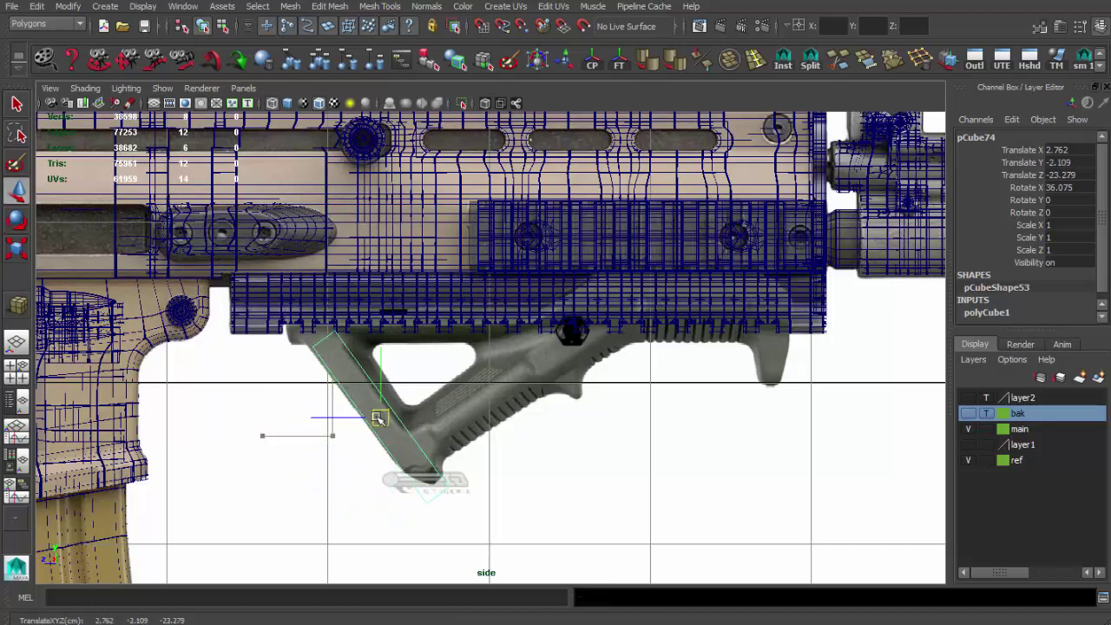
# Step: Add an edge loop, extrude the cube's end face, and move its vertices toward the grip tip
pyautogui.click(729, 58)
pyautogui.press('F11')
pyautogui.moveTo(439, 521); pyautogui.dragTo(438, 519)
pyautogui.hotkey('ctrl', 'e')
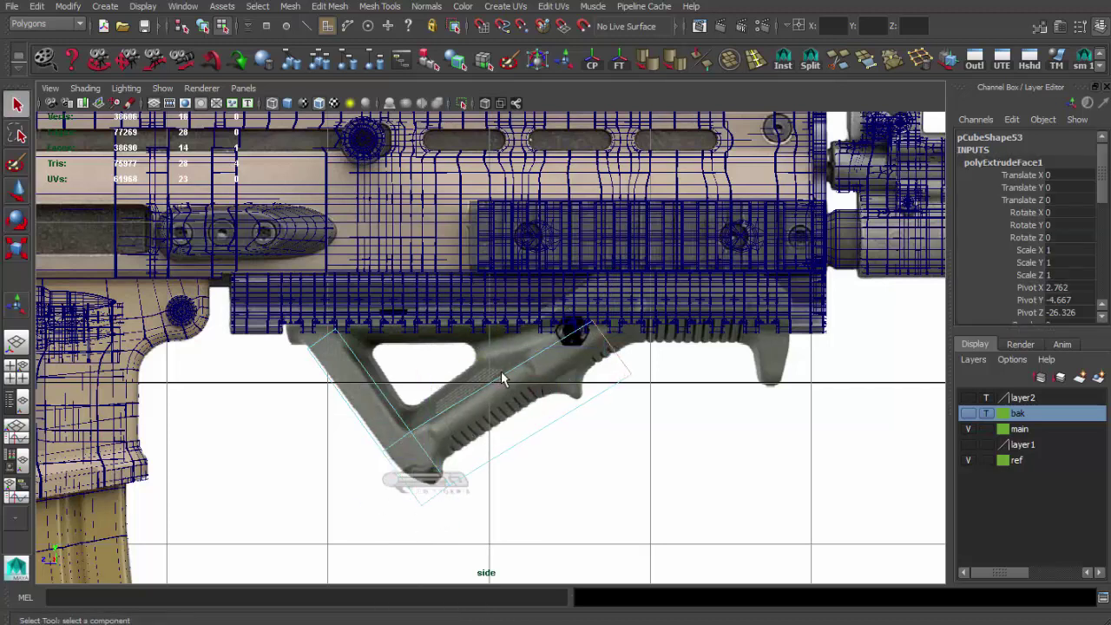
pyautogui.press('F9')
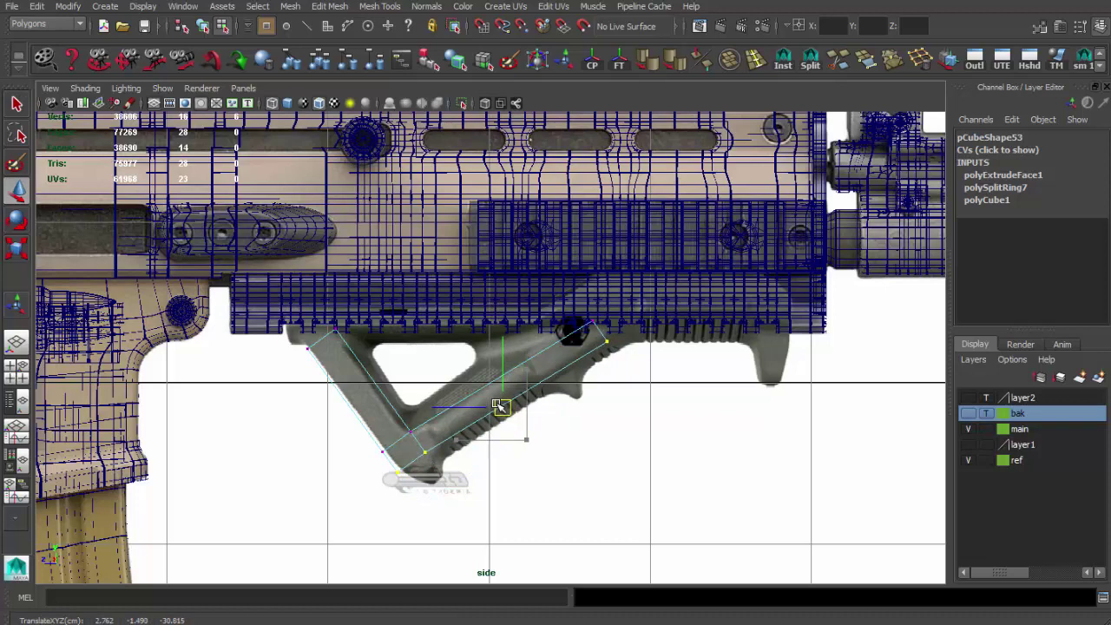
pyautogui.scroll(2, 501, 406)
pyautogui.moveTo(629, 312); pyautogui.dragTo(586, 340)
pyautogui.keyDown('alt'); pyautogui.moveTo(562, 354); pyautogui.dragTo(590, 404, button='right'); pyautogui.keyUp('alt')
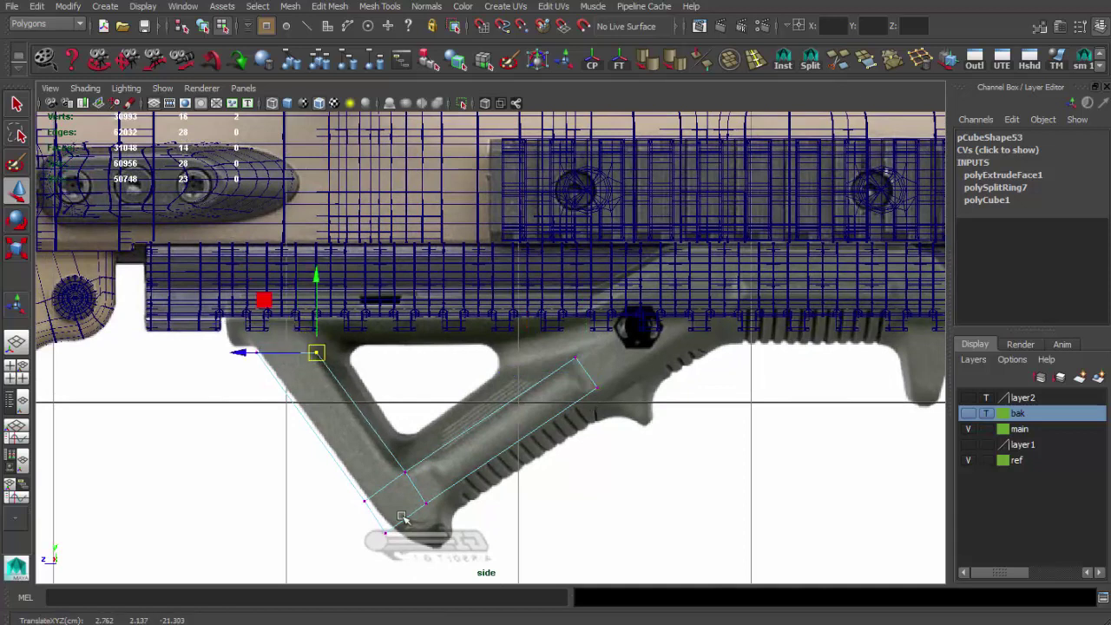
# Step: In the perspective view, delete the foregrip block's top face where it meets the rail
pyautogui.press('space')
pyautogui.press('space')
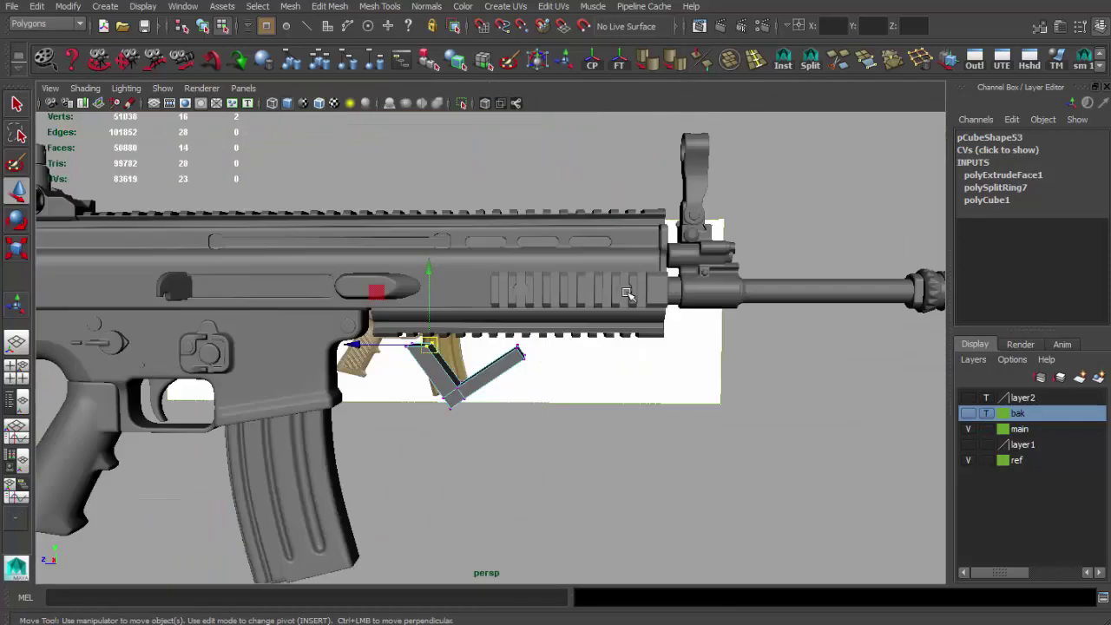
pyautogui.press('F8')
pyautogui.keyDown('alt'); pyautogui.moveTo(451, 382); pyautogui.dragTo(380, 369); pyautogui.keyUp('alt')
pyautogui.press('F11')
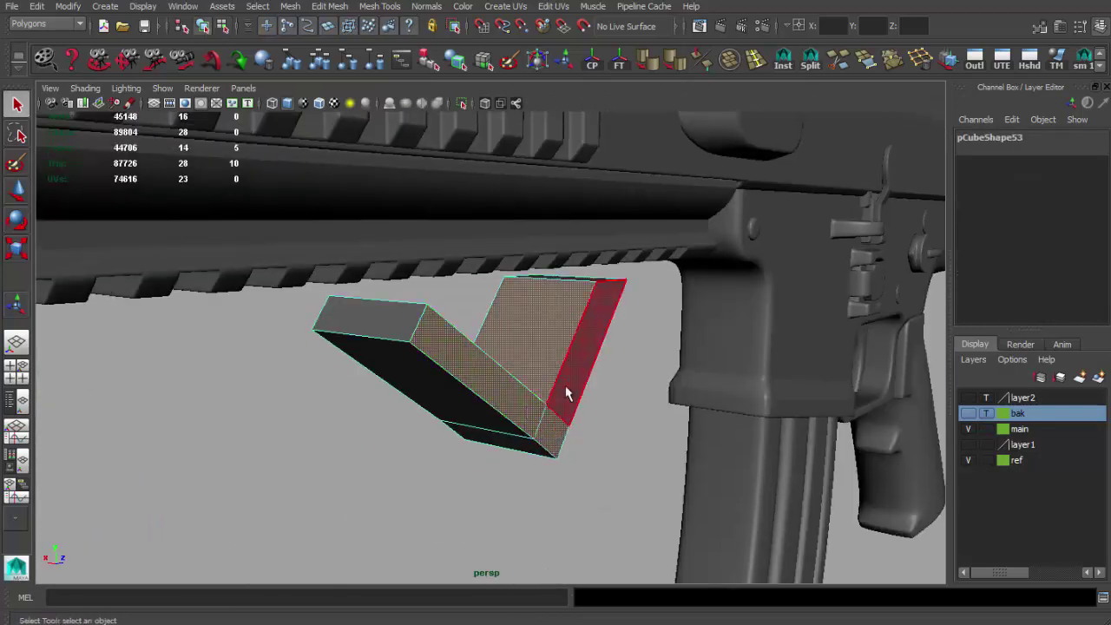
pyautogui.moveTo(598, 313)
pyautogui.keyDown('alt'); pyautogui.mouseDown()
pyautogui.moveTo(637, 355)
pyautogui.moveTo(563, 411)
pyautogui.moveTo(439, 325)
pyautogui.moveTo(585, 372)
pyautogui.moveTo(395, 326)
pyautogui.mouseUp(); pyautogui.keyUp('alt')
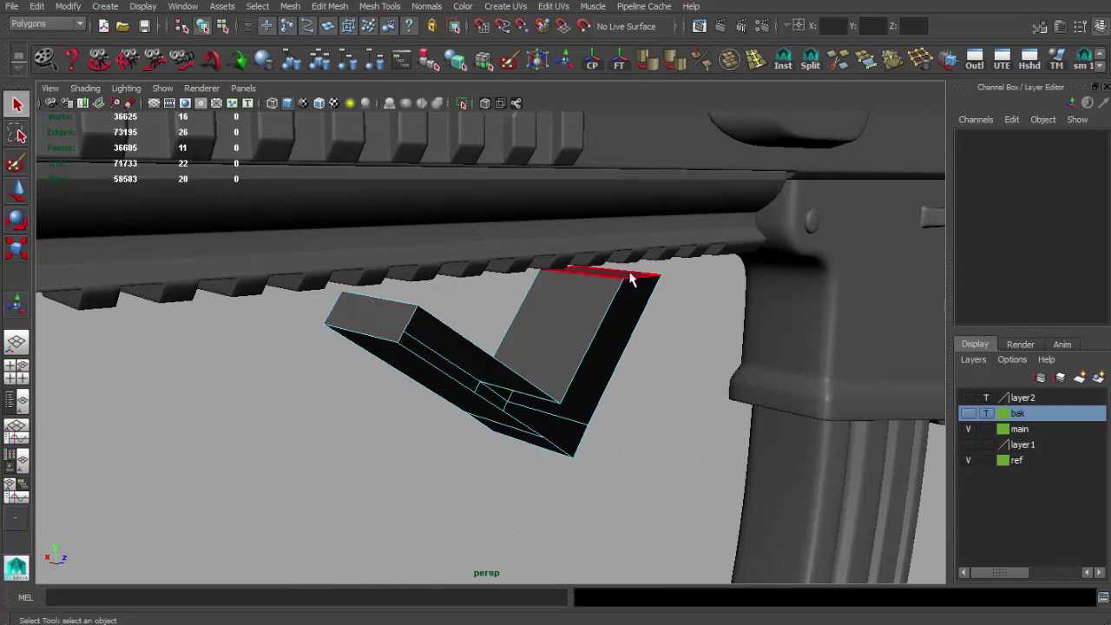
pyautogui.moveTo(570, 376)
pyautogui.keyDown('alt'); pyautogui.mouseDown()
pyautogui.moveTo(672, 384)
pyautogui.moveTo(590, 380)
pyautogui.moveTo(521, 356)
pyautogui.moveTo(422, 372)
pyautogui.moveTo(440, 243)
pyautogui.moveTo(513, 486)
pyautogui.mouseUp(); pyautogui.keyUp('alt')
pyautogui.click(488, 340)
pyautogui.press('Delete')
# Step: Return the block to object mode, center its pivot, and go back to four views
pyautogui.press('w')
pyautogui.moveTo(324, 326)
pyautogui.keyDown('alt'); pyautogui.mouseDown()
pyautogui.moveTo(322, 384)
pyautogui.moveTo(504, 422)
pyautogui.mouseUp(); pyautogui.keyUp('alt')
pyautogui.press('F8')
pyautogui.press('q')
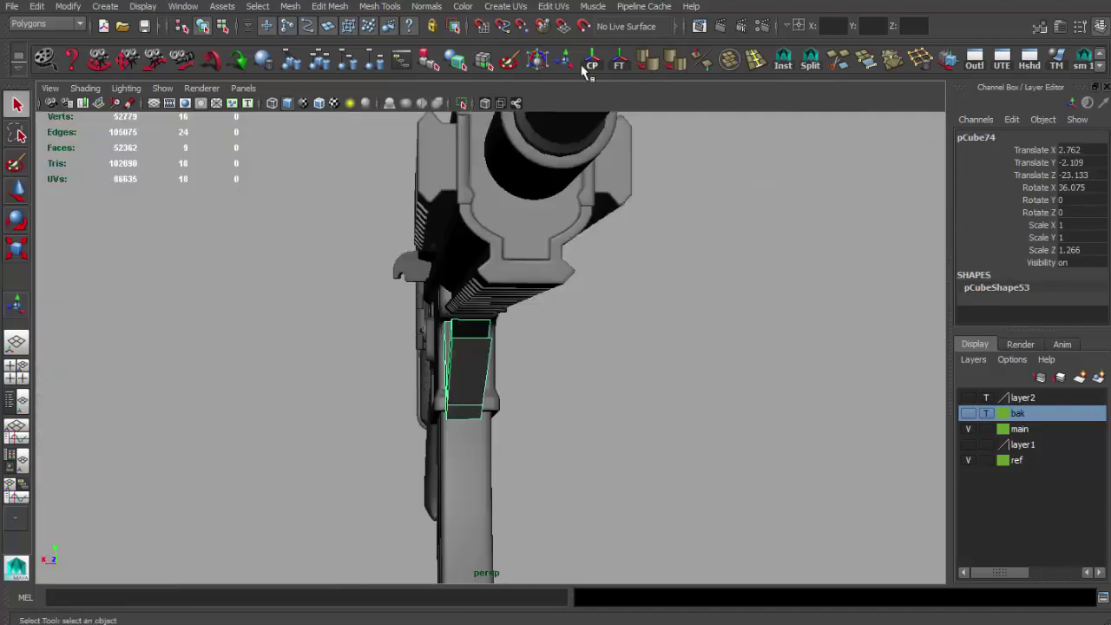
pyautogui.click(590, 65)
pyautogui.press('w')
pyautogui.press('f')
pyautogui.moveTo(604, 300)
pyautogui.keyDown('alt'); pyautogui.mouseDown()
pyautogui.moveTo(533, 390)
pyautogui.moveTo(485, 317)
pyautogui.mouseUp(); pyautogui.keyUp('alt')
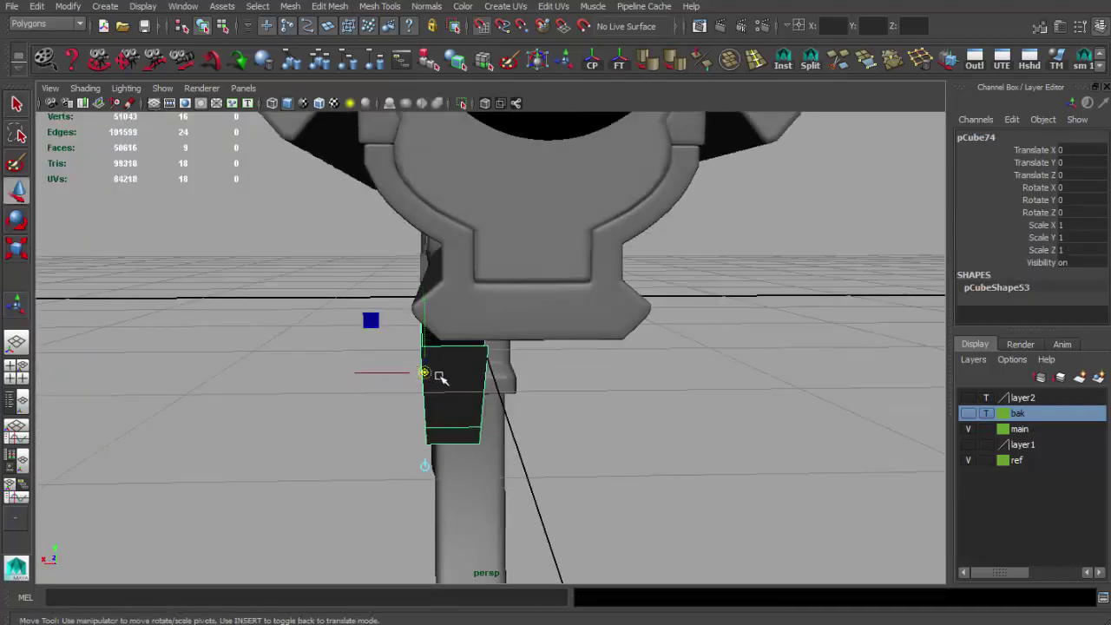
pyautogui.click(784, 64)
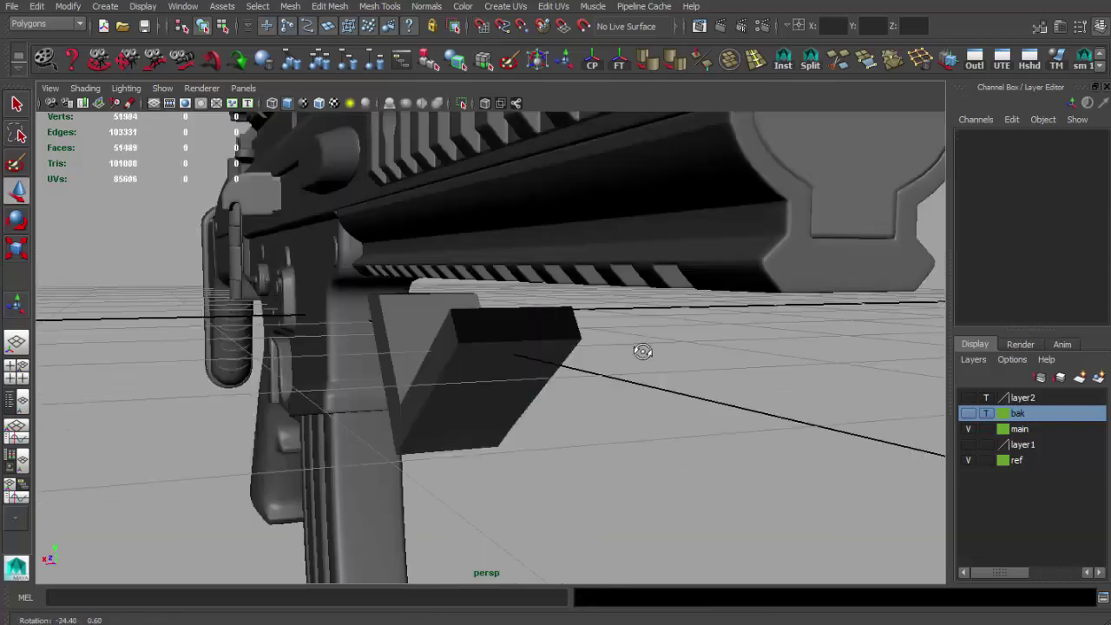
pyautogui.press('space')
pyautogui.keyDown('alt'); pyautogui.moveTo(764, 490); pyautogui.dragTo(691, 458, button='middle'); pyautogui.keyUp('alt')
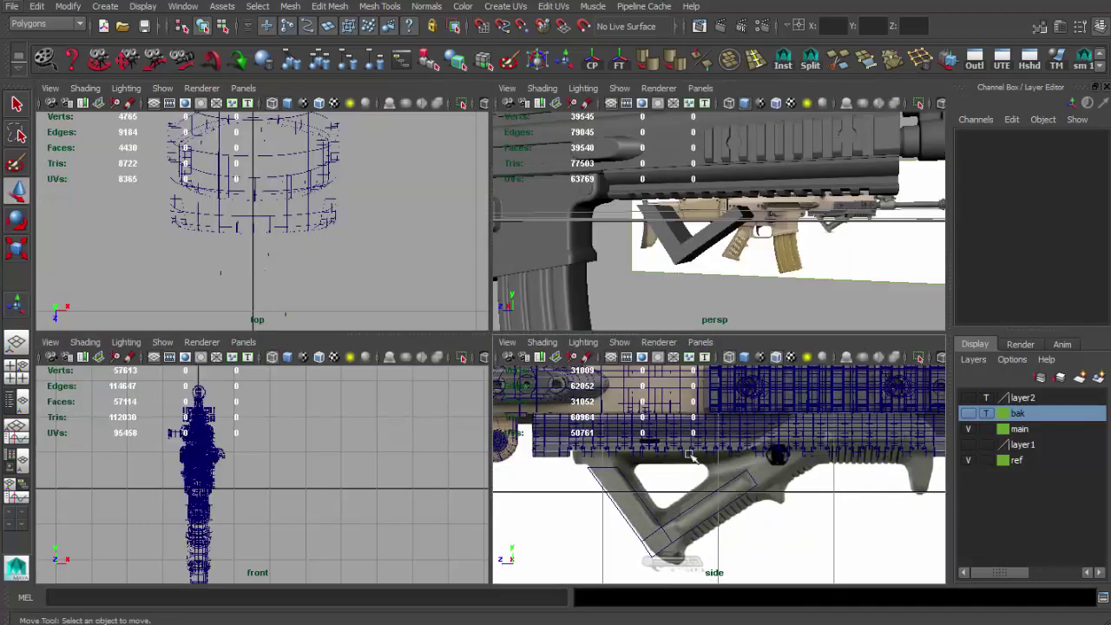
# Step: Create a polygon cylinder and place it at the handguard rail in the side view
pyautogui.press('space')
pyautogui.click(105, 6)
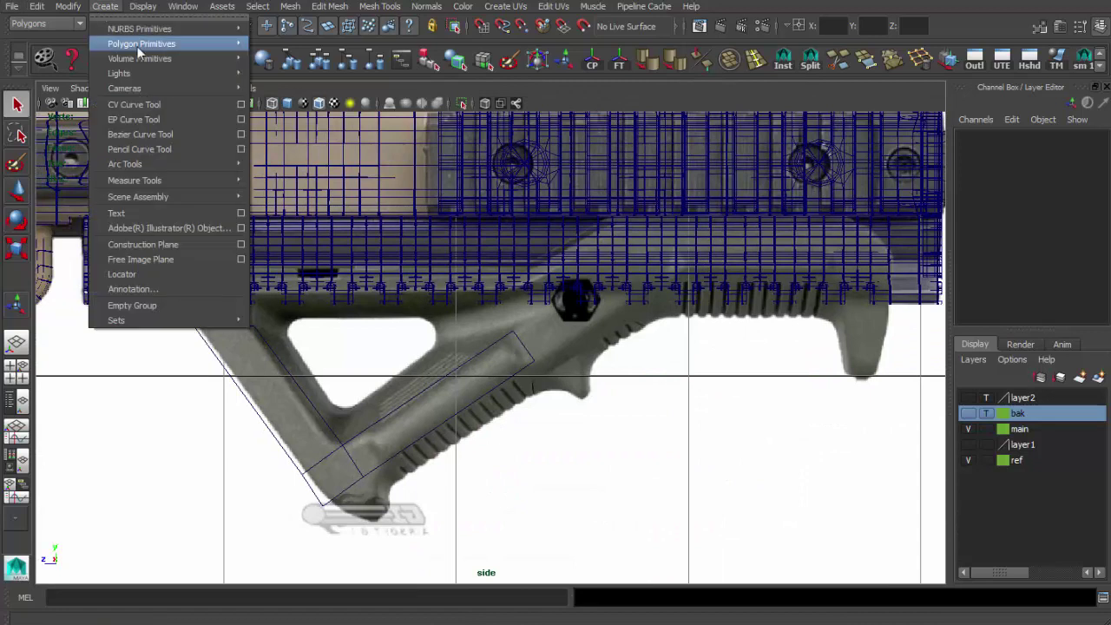
pyautogui.click(287, 74)
pyautogui.press('space')
pyautogui.press('space')
pyautogui.scroll(2, 386, 317)
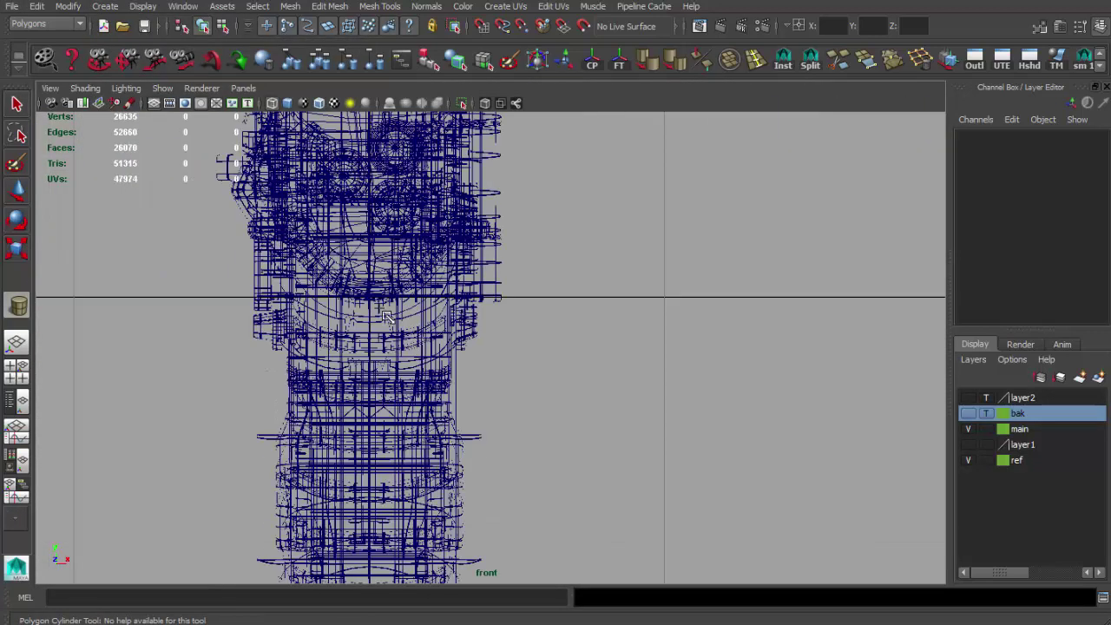
pyautogui.click(442, 357)
pyautogui.press('space')
pyautogui.press('space')
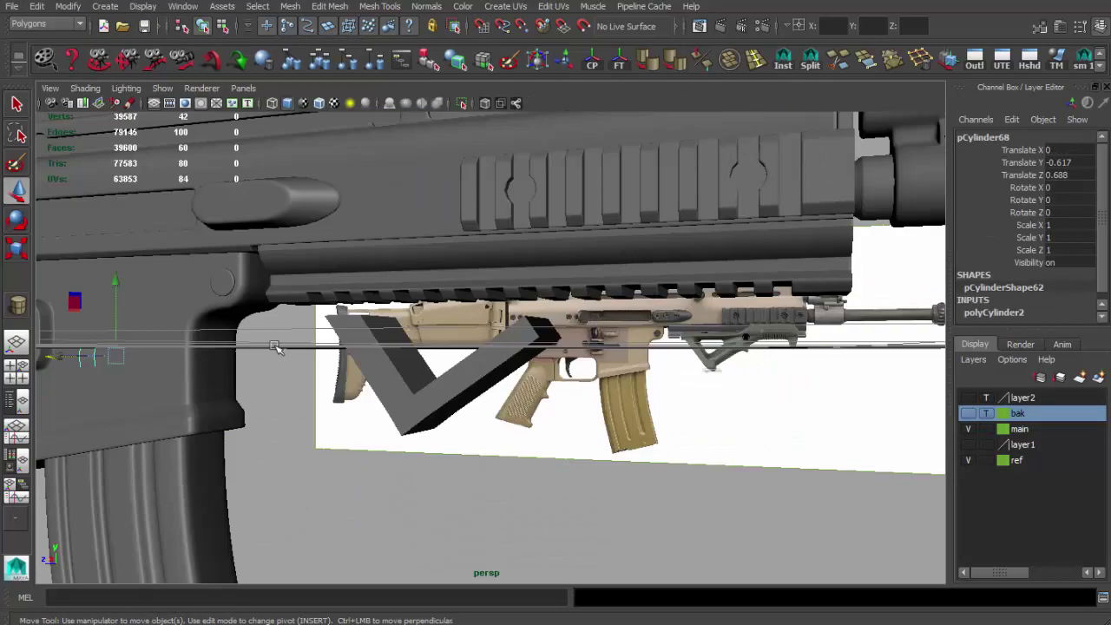
pyautogui.press('space')
pyautogui.press('space')
pyautogui.scroll(-1, 541, 449)
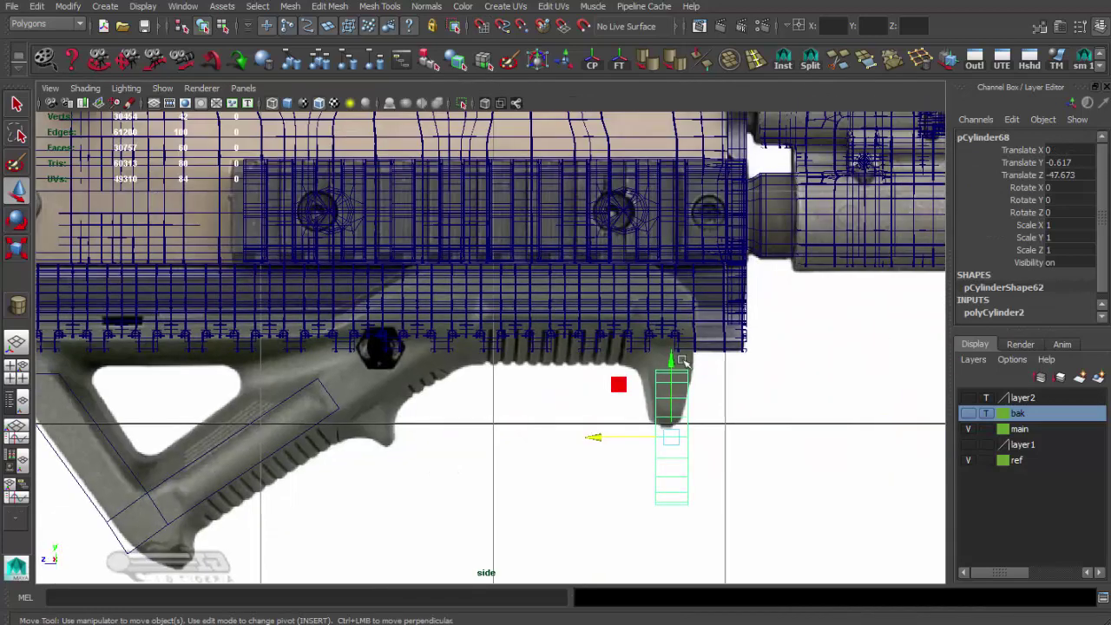
pyautogui.keyDown('alt'); pyautogui.moveTo(705, 340); pyautogui.dragTo(706, 390, button='middle'); pyautogui.keyUp('alt')
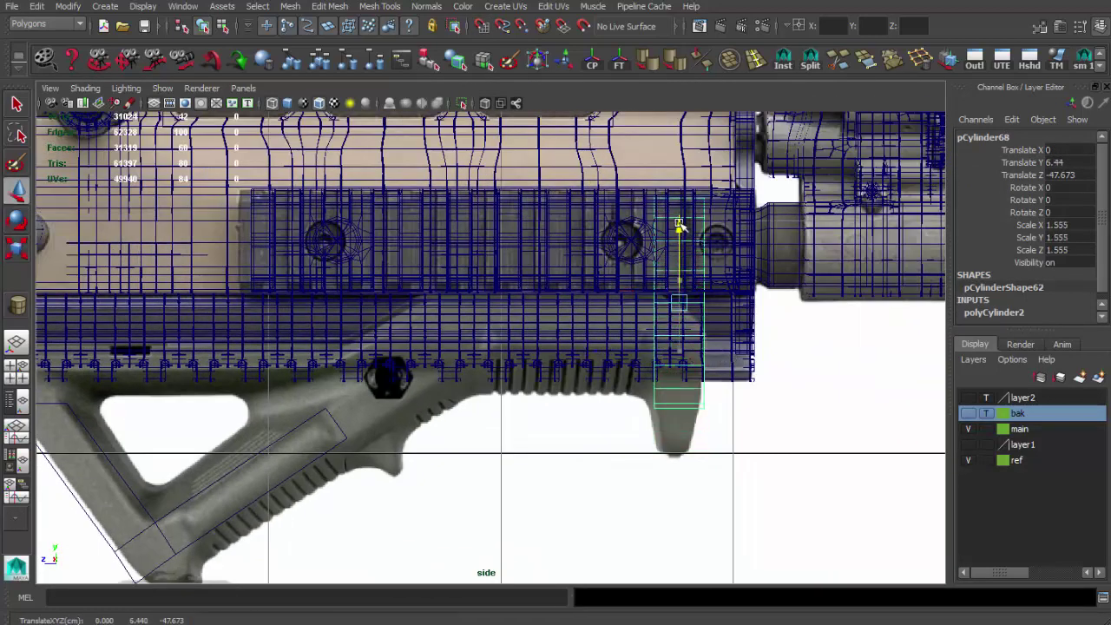
# Step: Scale the cylinder down to about 1.375 × 1.375 × 1.72 to fit the rail
pyautogui.press('space')
pyautogui.press('space')
pyautogui.moveTo(608, 382)
pyautogui.keyDown('alt'); pyautogui.mouseDown()
pyautogui.moveTo(838, 419)
pyautogui.moveTo(657, 421)
pyautogui.mouseUp(); pyautogui.keyUp('alt')
pyautogui.press('r')
pyautogui.moveTo(439, 356); pyautogui.dragTo(561, 390)
pyautogui.press('w')
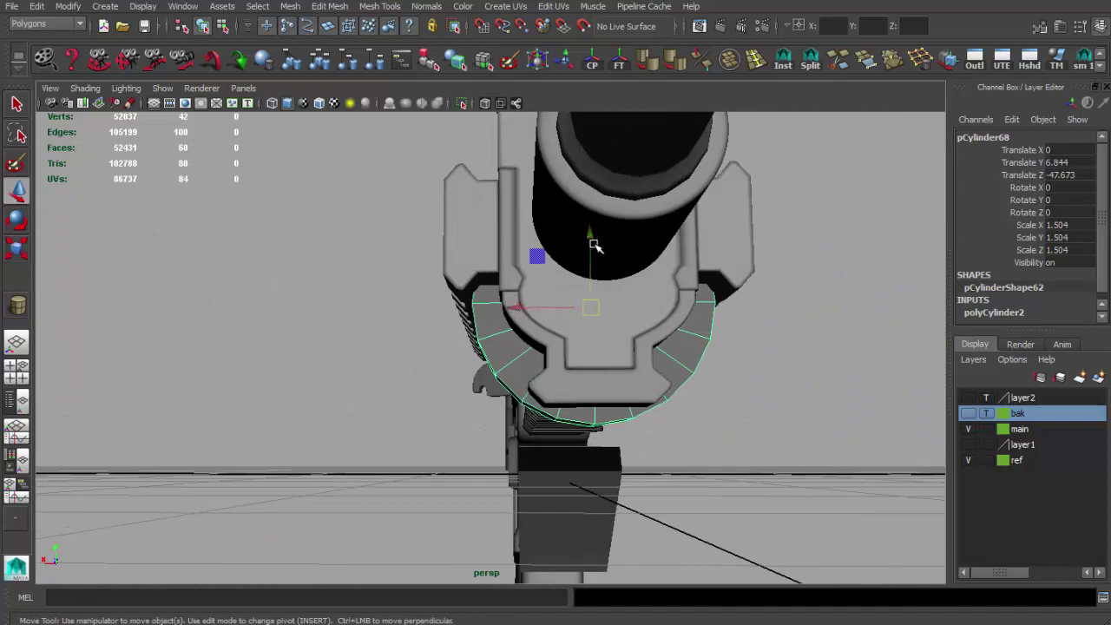
pyautogui.keyDown('alt'); pyautogui.moveTo(584, 255); pyautogui.dragTo(678, 430); pyautogui.keyUp('alt')
pyautogui.press('space')
pyautogui.press('space')
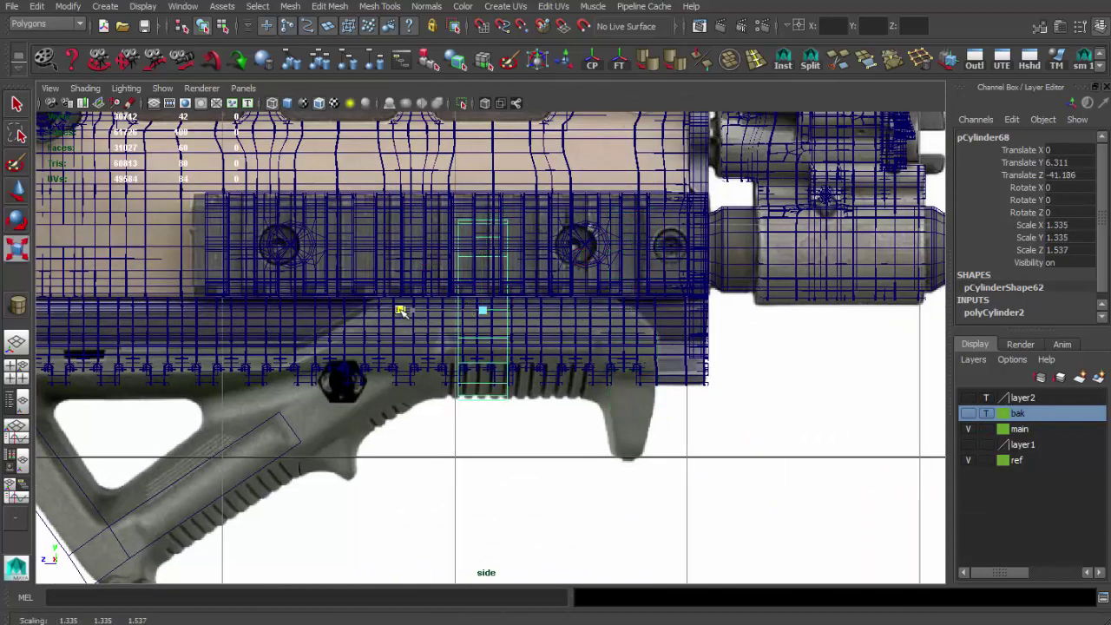
pyautogui.press('q')
# Step: Select the cylinder's lower part and lower it slightly onto the rail
pyautogui.moveTo(473, 395)
pyautogui.mouseDown(button='right')
pyautogui.moveTo(473, 364)
pyautogui.moveTo(582, 376)
pyautogui.mouseUp(button='right')
pyautogui.moveTo(491, 187); pyautogui.dragTo(613, 472)
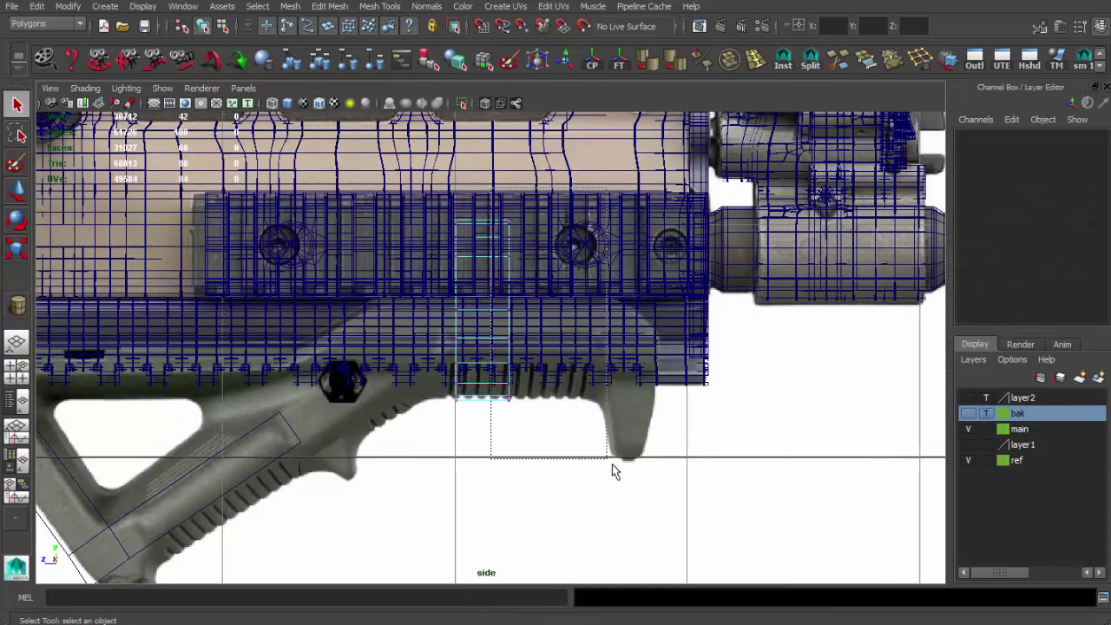
pyautogui.press('w')
pyautogui.keyDown('alt'); pyautogui.moveTo(608, 251); pyautogui.dragTo(868, 278, button='middle'); pyautogui.keyUp('alt')
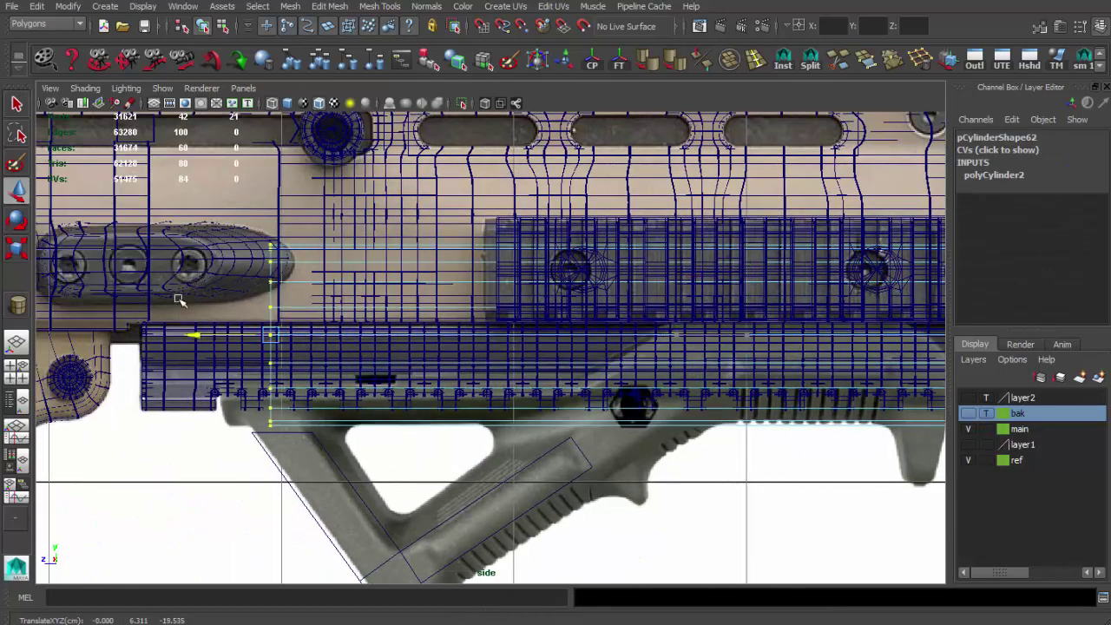
pyautogui.press('space')
pyautogui.click(546, 365)
pyautogui.keyDown('alt'); pyautogui.moveTo(544, 379); pyautogui.dragTo(571, 301); pyautogui.keyUp('alt')
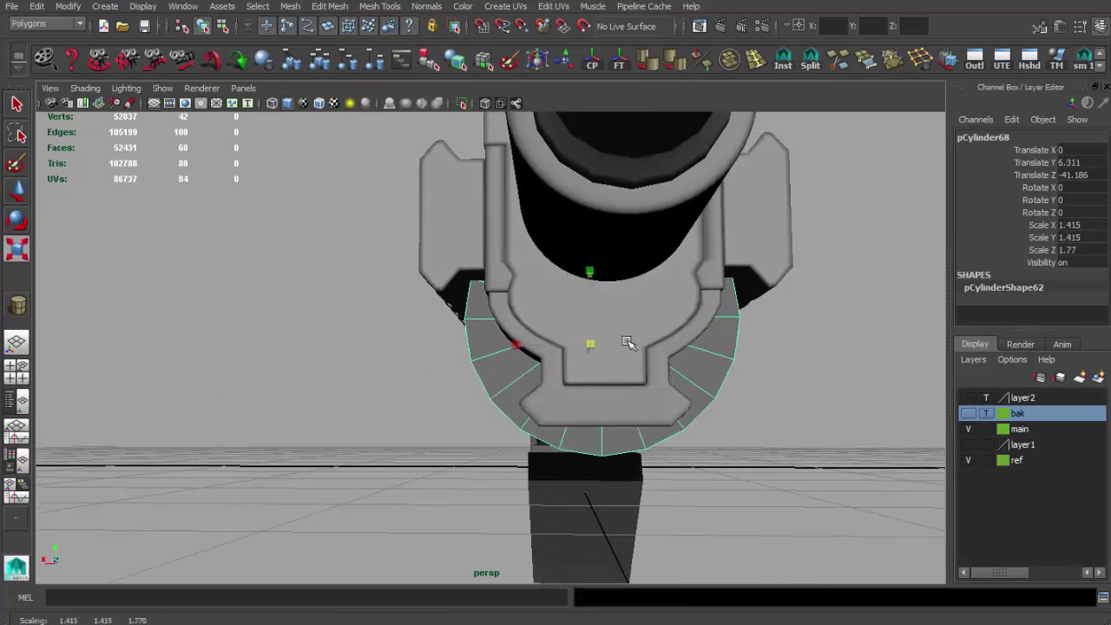
pyautogui.moveTo(587, 273); pyautogui.dragTo(587, 276)
pyautogui.moveTo(587, 276)
pyautogui.keyDown('alt'); pyautogui.mouseDown()
pyautogui.moveTo(516, 303)
pyautogui.moveTo(590, 379)
pyautogui.moveTo(580, 367)
pyautogui.moveTo(496, 380)
pyautogui.mouseUp(); pyautogui.keyUp('alt')
# Step: Reselect the cylinder mount and shift the face selection to its upper faces
pyautogui.press('q')
pyautogui.click(620, 385)
pyautogui.click(636, 427)
pyautogui.hotkey('ctrl', 'z')
pyautogui.keyDown('alt'); pyautogui.moveTo(714, 378); pyautogui.dragTo(625, 386); pyautogui.keyUp('alt')
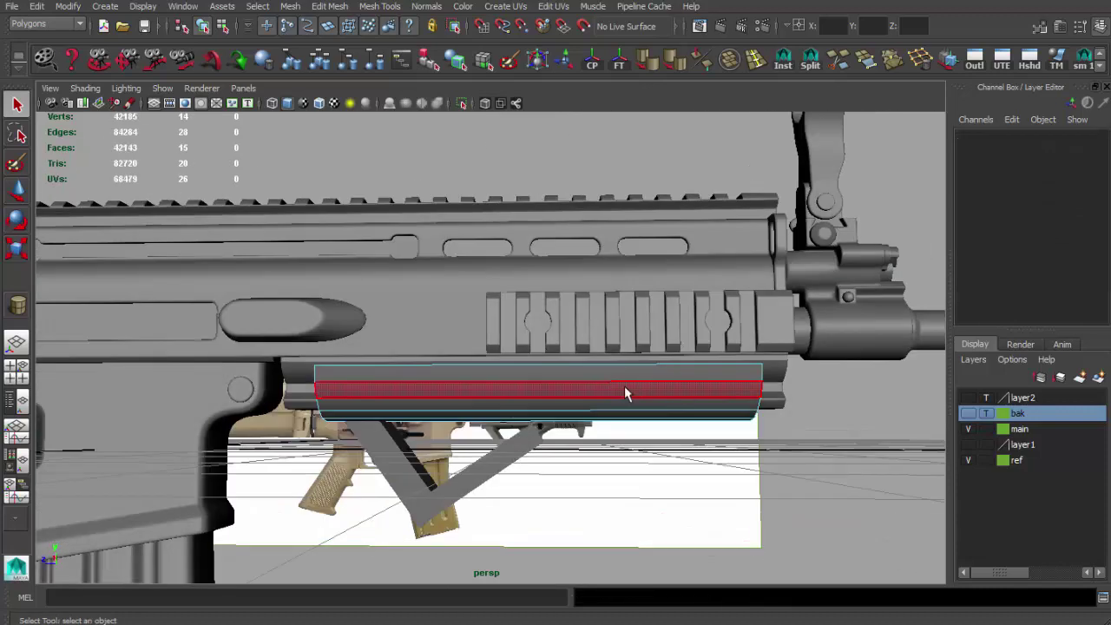
# Step: Select the rail mount, return it to object mode, and frame it in perspective
pyautogui.click(624, 386)
pyautogui.press('space')
pyautogui.press('space')
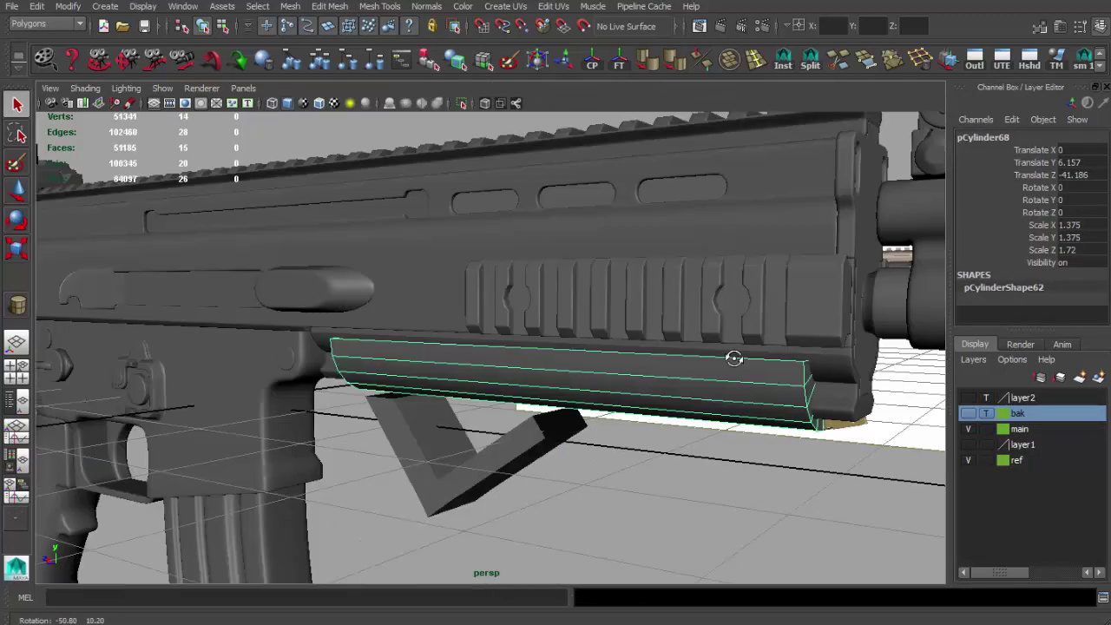
pyautogui.press('F8')
pyautogui.press('space')
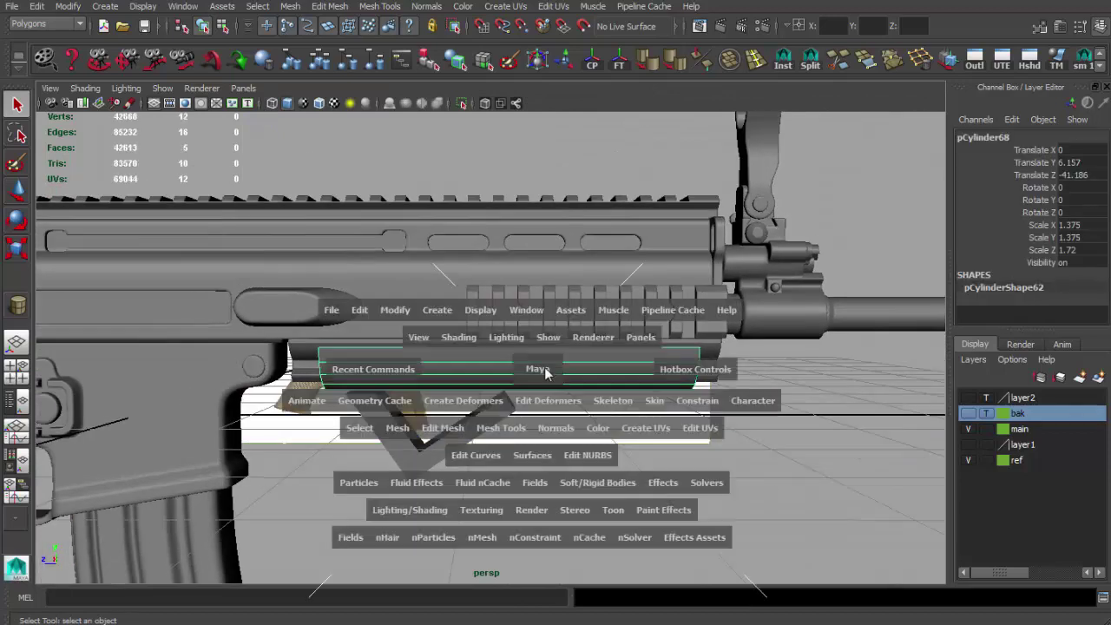
pyautogui.moveTo(563, 371); pyautogui.dragTo(605, 369)
pyautogui.press('F8')
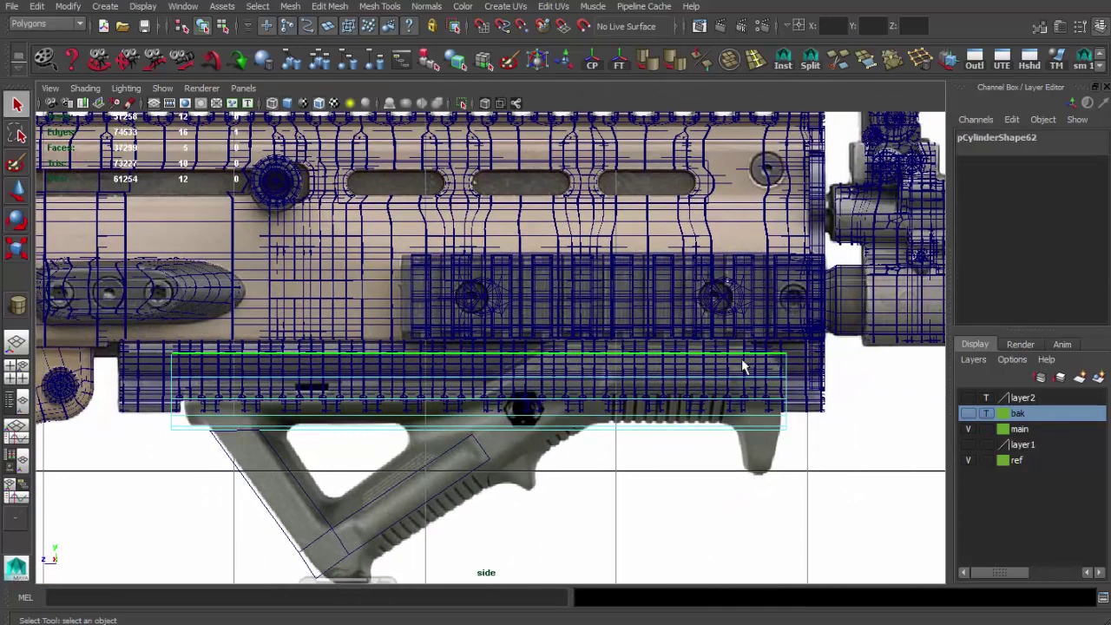
pyautogui.press('space')
pyautogui.press('space')
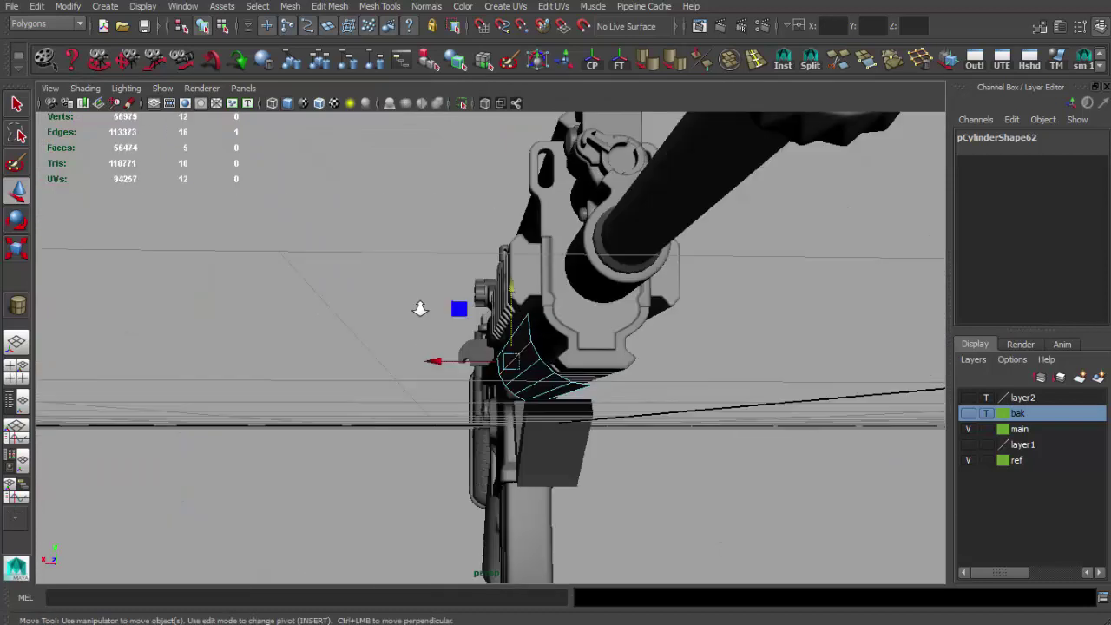
pyautogui.press('f')
pyautogui.press('q')
pyautogui.press('F8')
pyautogui.press('f')
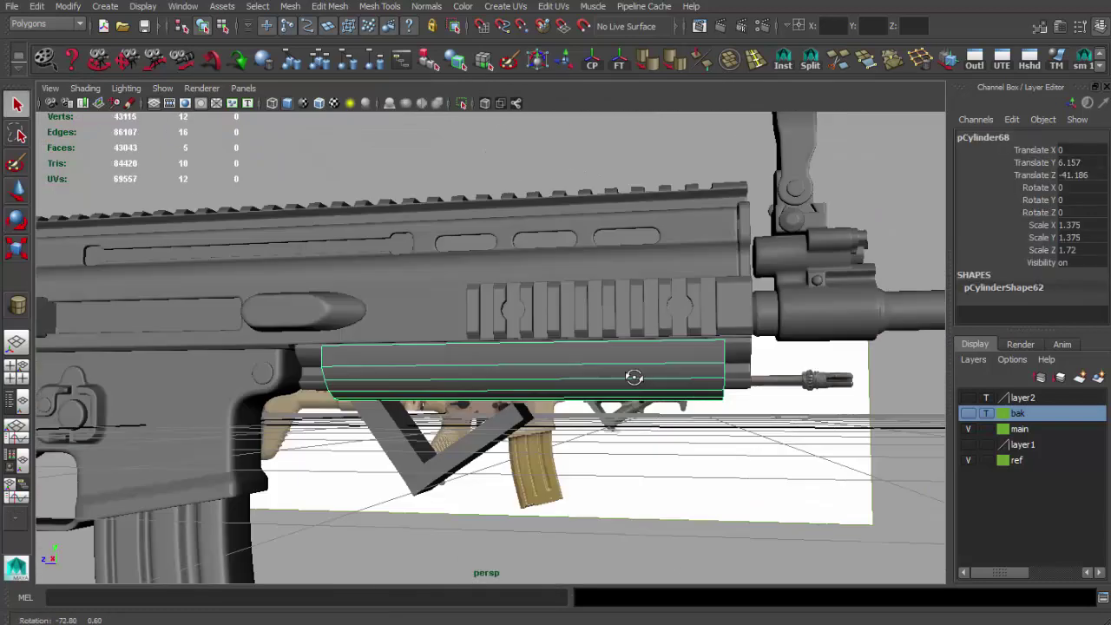
# Step: Insert an edge loop across the rail mount block in the side view
pyautogui.press('space')
pyautogui.press('space')
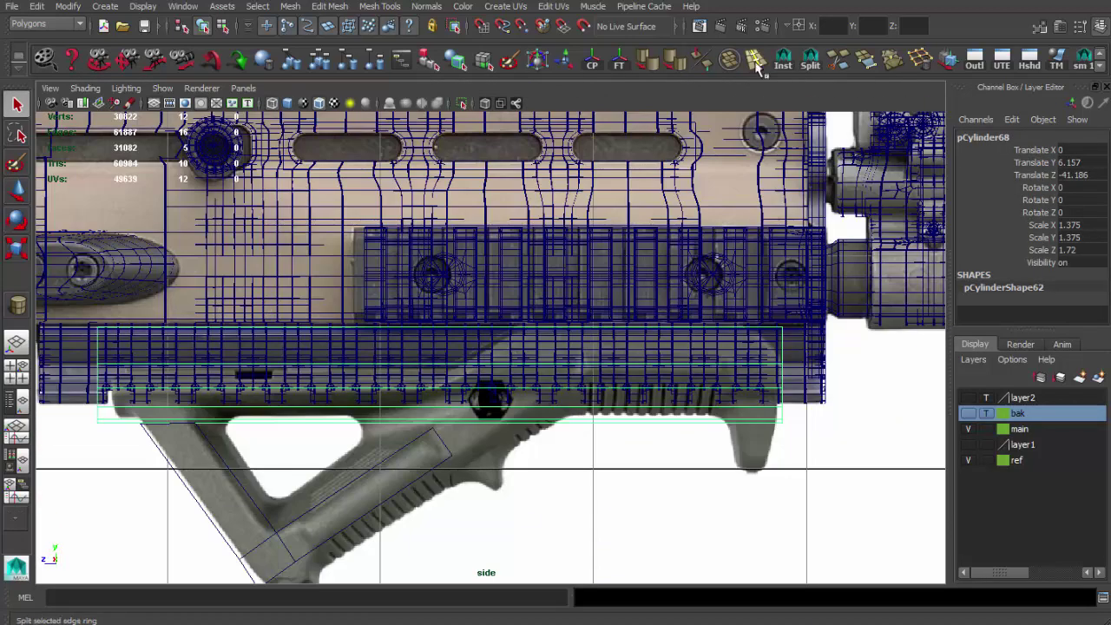
pyautogui.click(756, 61)
pyautogui.keyDown('alt'); pyautogui.moveTo(533, 321); pyautogui.dragTo(519, 356, button='middle'); pyautogui.keyUp('alt')
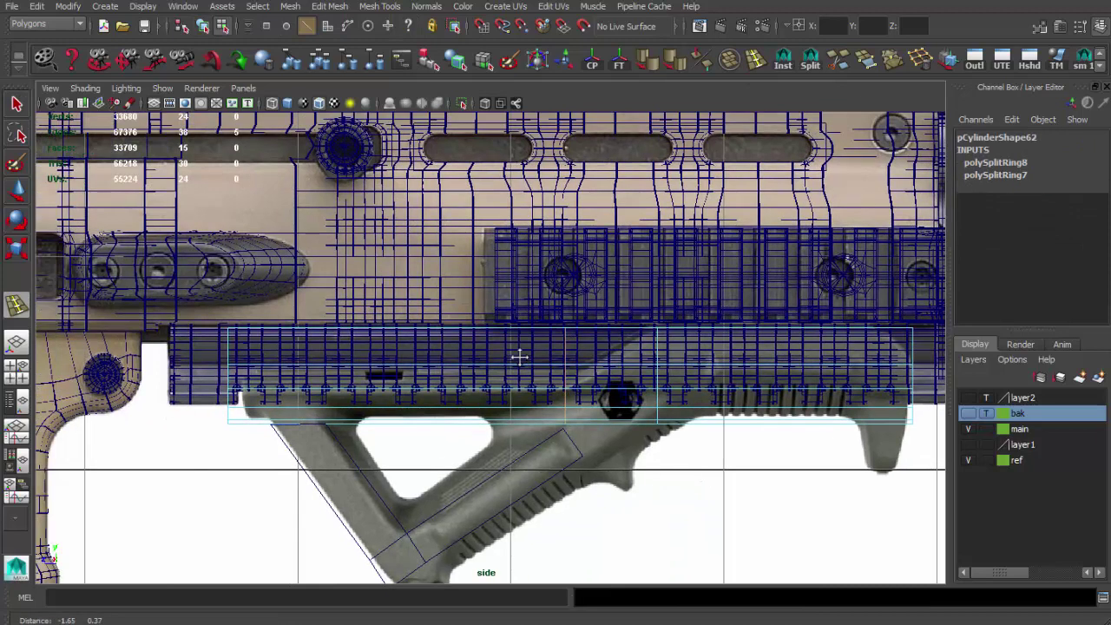
pyautogui.hotkey('ctrl', 'z')
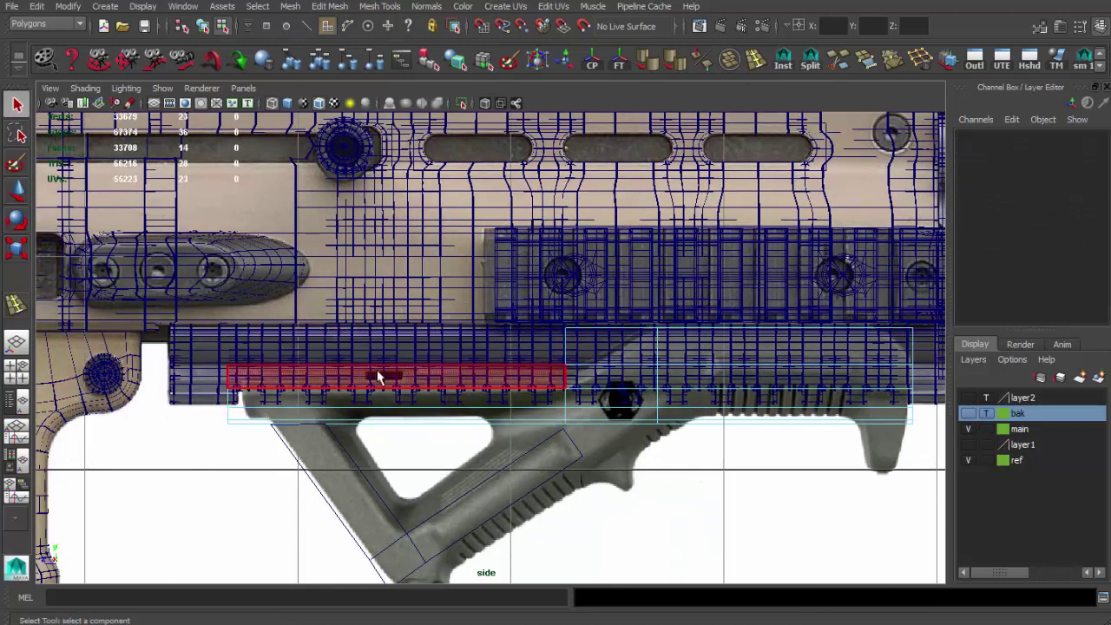
pyautogui.keyDown('alt'); pyautogui.moveTo(670, 400); pyautogui.dragTo(548, 400, button='middle'); pyautogui.keyUp('alt')
pyautogui.click(672, 364)
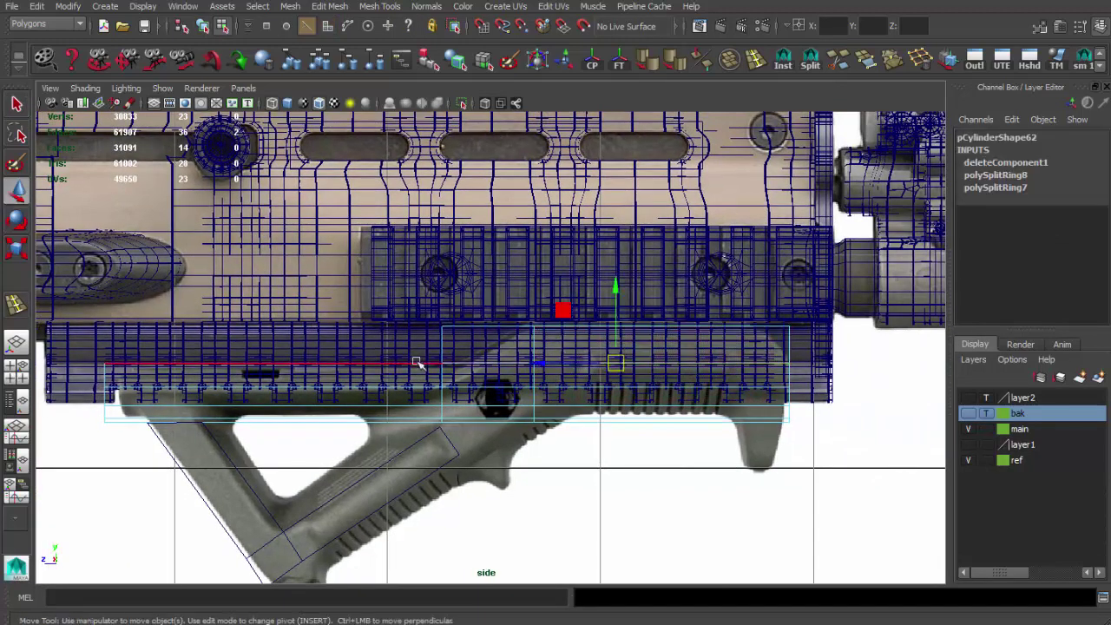
# Step: Select the rail mount piece and freeze its transforms so translates read zero
pyautogui.moveTo(450, 290)
pyautogui.keyDown('alt'); pyautogui.mouseDown()
pyautogui.moveTo(659, 374)
pyautogui.moveTo(570, 371)
pyautogui.mouseUp(); pyautogui.keyUp('alt')
pyautogui.click(681, 401)
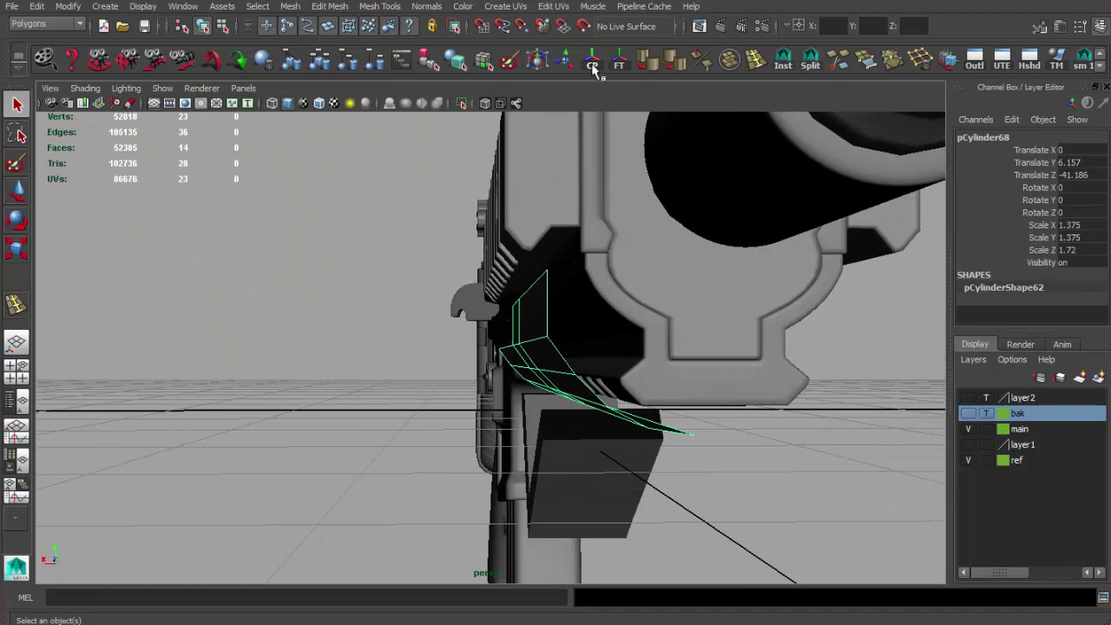
pyautogui.click(593, 68)
pyautogui.press('f')
pyautogui.moveTo(640, 304)
pyautogui.keyDown('alt'); pyautogui.mouseDown()
pyautogui.moveTo(436, 324)
pyautogui.moveTo(669, 260)
pyautogui.mouseUp(); pyautogui.keyUp('alt')
# Step: Extrude the mount's front face downward and scale it to form the foregrip's front lip
pyautogui.press('space')
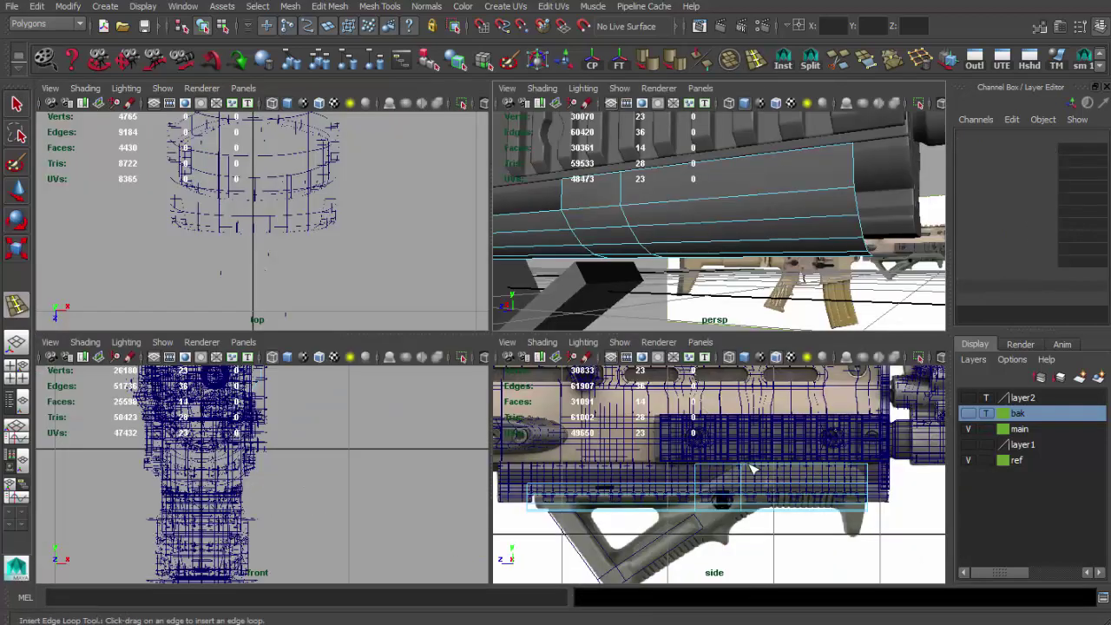
pyautogui.press('space')
pyautogui.scroll(3, 541, 347)
pyautogui.scroll(1, 555, 335)
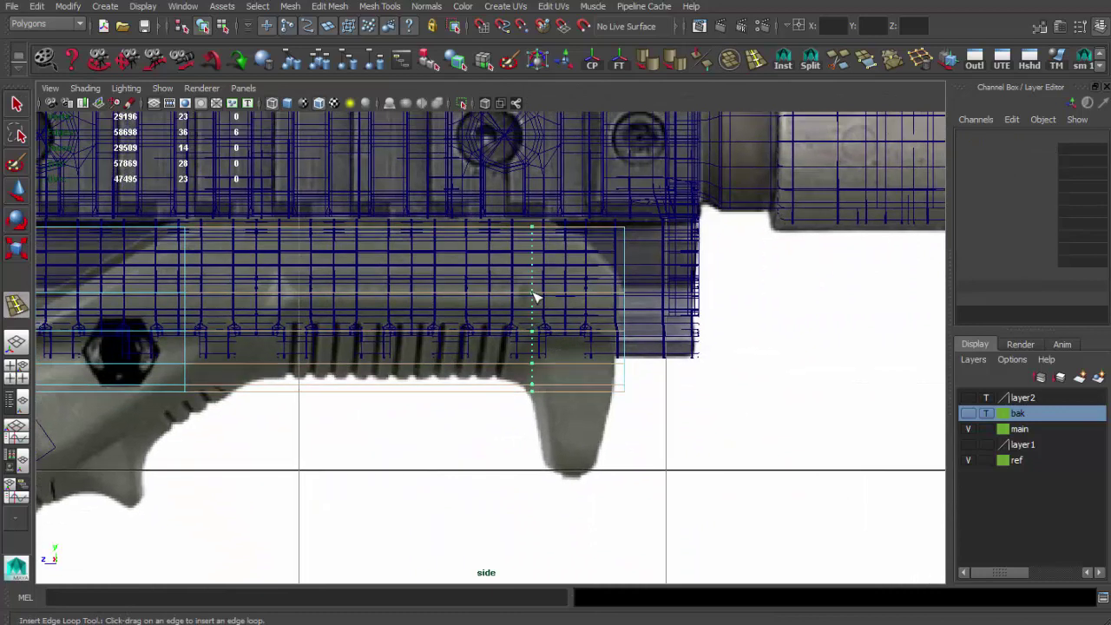
pyautogui.press('space')
pyautogui.moveTo(486, 347)
pyautogui.keyDown('alt'); pyautogui.mouseDown()
pyautogui.moveTo(448, 396)
pyautogui.moveTo(608, 342)
pyautogui.mouseUp(); pyautogui.keyUp('alt')
pyautogui.hotkey('ctrl', 'e')
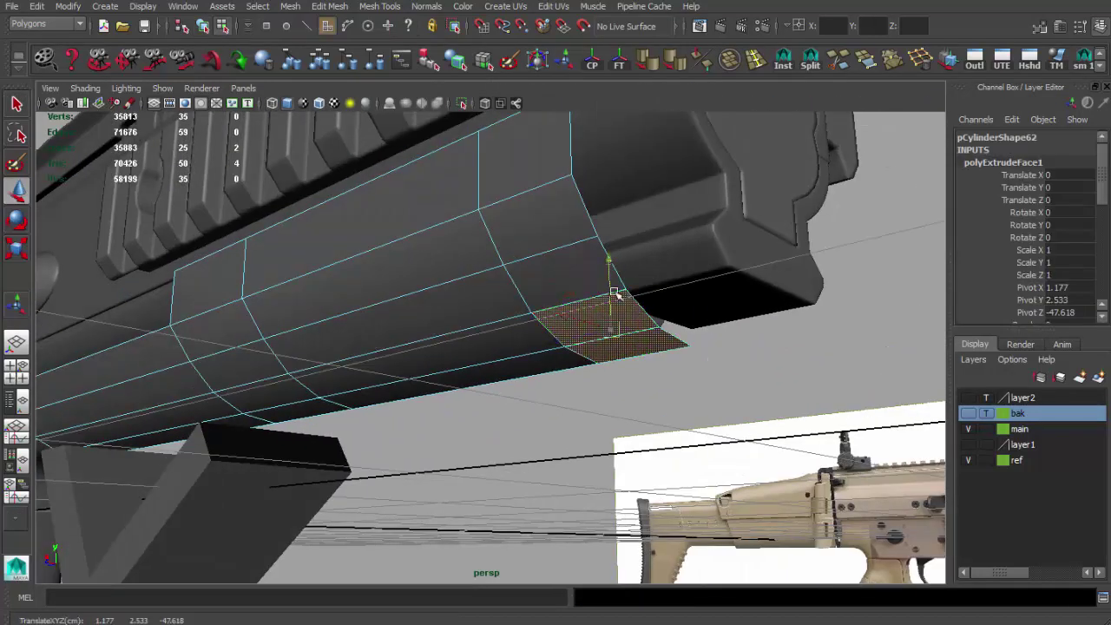
pyautogui.press('space')
pyautogui.press('space')
pyautogui.press('r')
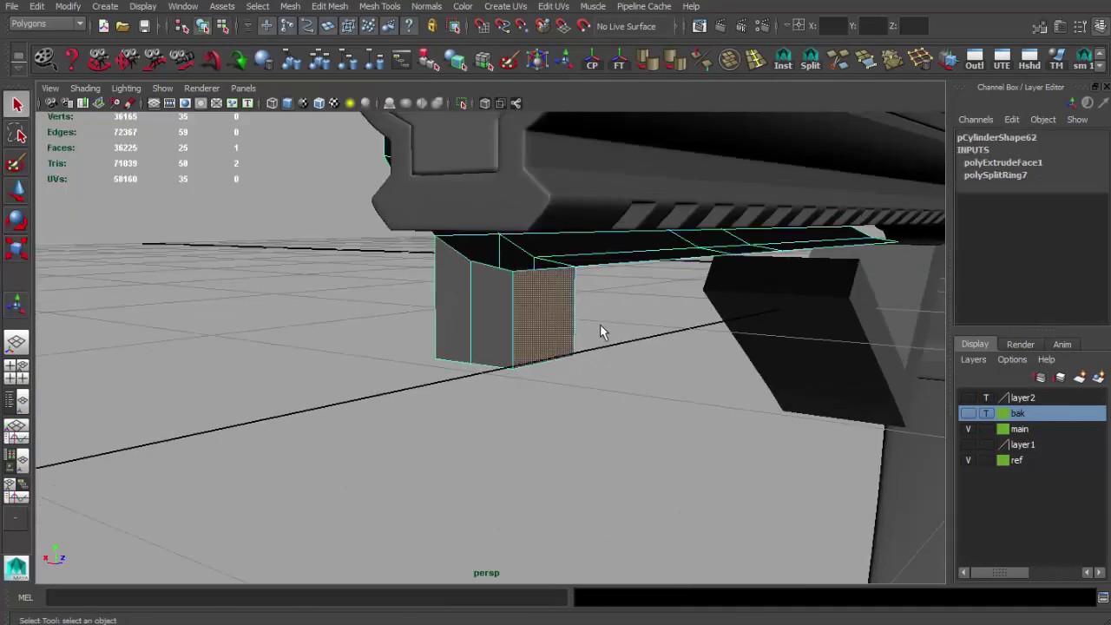
pyautogui.scroll(-5, 600, 324)
pyautogui.moveTo(600, 324)
pyautogui.keyDown('alt'); pyautogui.mouseDown()
pyautogui.moveTo(560, 370)
pyautogui.moveTo(527, 333)
pyautogui.mouseUp(); pyautogui.keyUp('alt')
# Step: Select the combined grip mesh and move the mount's front corner vertex into place
pyautogui.click(527, 332)
pyautogui.click(527, 332)
pyautogui.press('w')
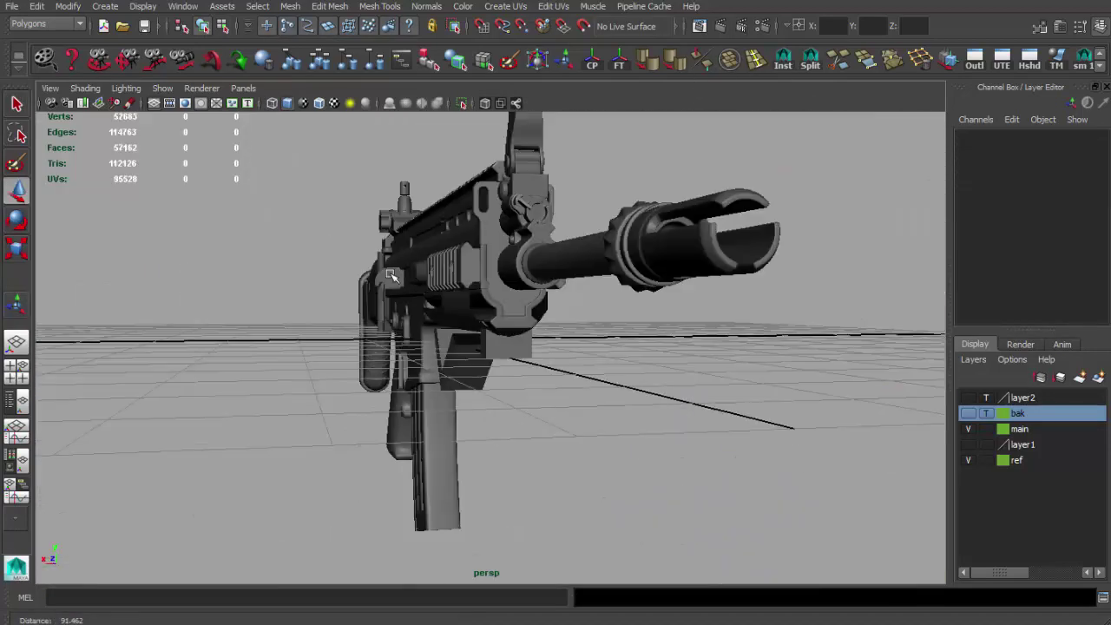
pyautogui.moveTo(217, 251)
pyautogui.keyDown('alt'); pyautogui.mouseDown()
pyautogui.moveTo(324, 248)
pyautogui.moveTo(377, 262)
pyautogui.mouseUp(); pyautogui.keyUp('alt')
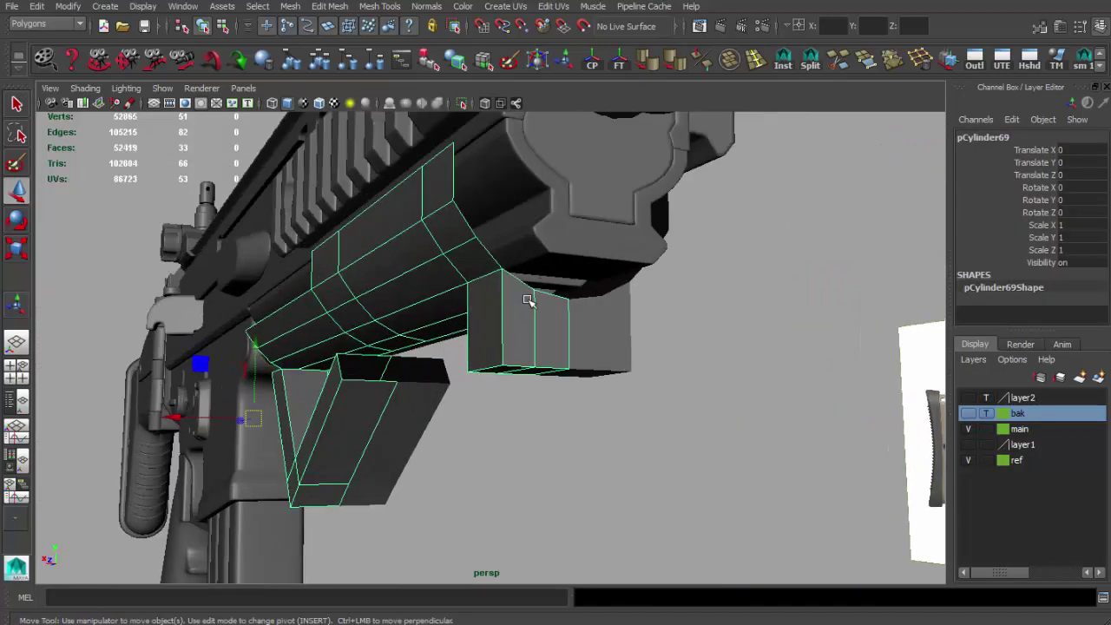
pyautogui.keyDown('alt'); pyautogui.moveTo(528, 300); pyautogui.dragTo(498, 338); pyautogui.keyUp('alt')
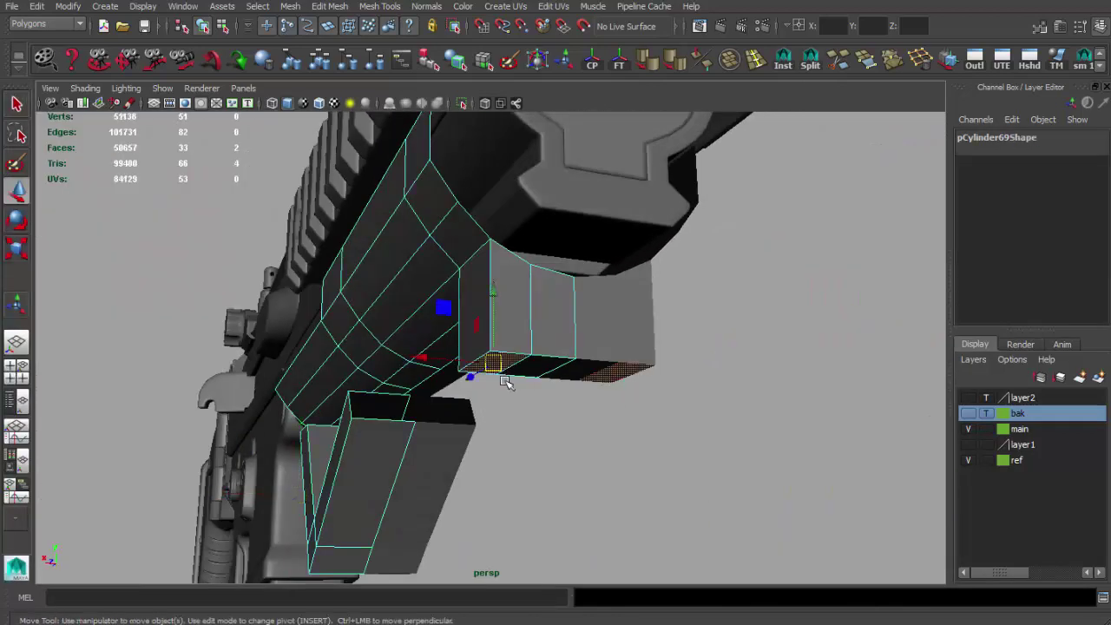
pyautogui.keyDown('alt'); pyautogui.moveTo(506, 383); pyautogui.dragTo(434, 327); pyautogui.keyUp('alt')
pyautogui.click(437, 327)
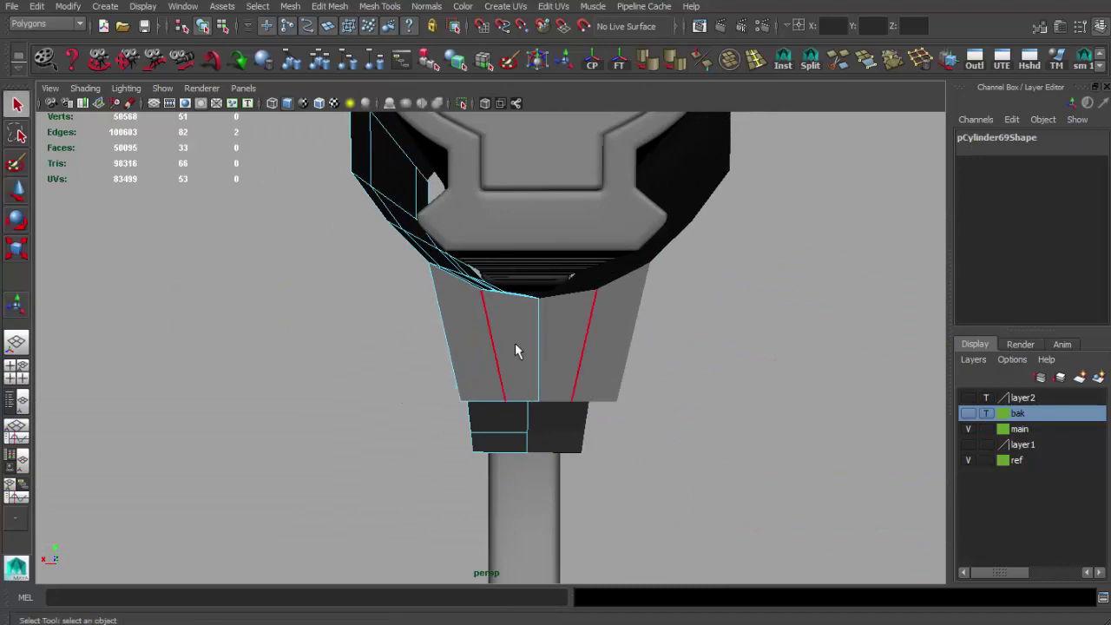
# Step: Select edges along the mount's side and reposition the new flange's corner vertices
pyautogui.click(515, 351)
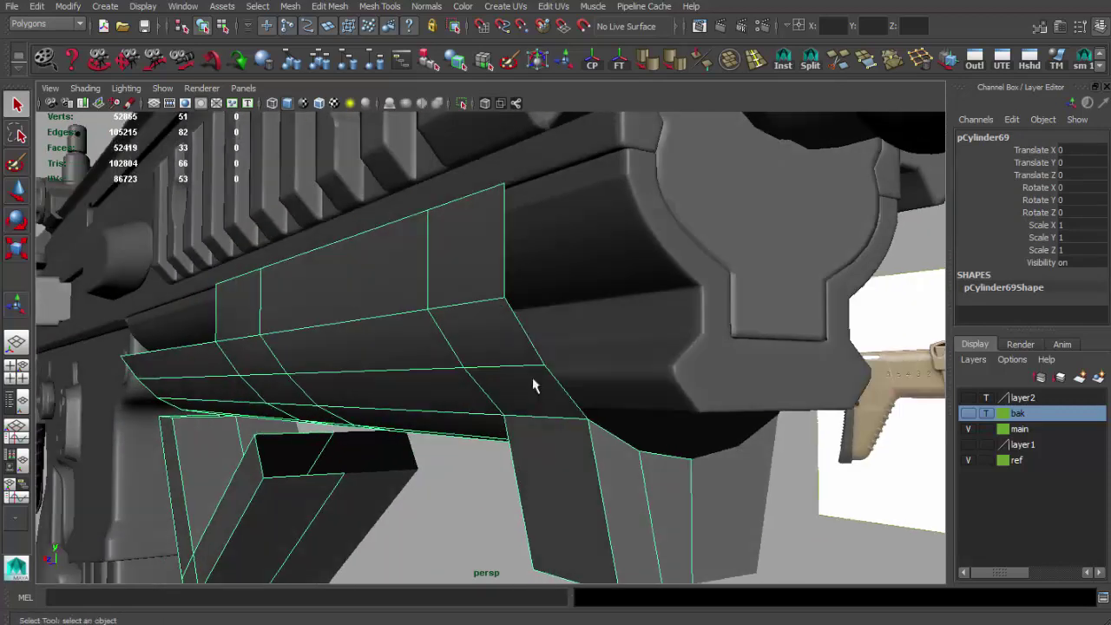
pyautogui.moveTo(533, 386); pyautogui.dragTo(507, 273, button='right')
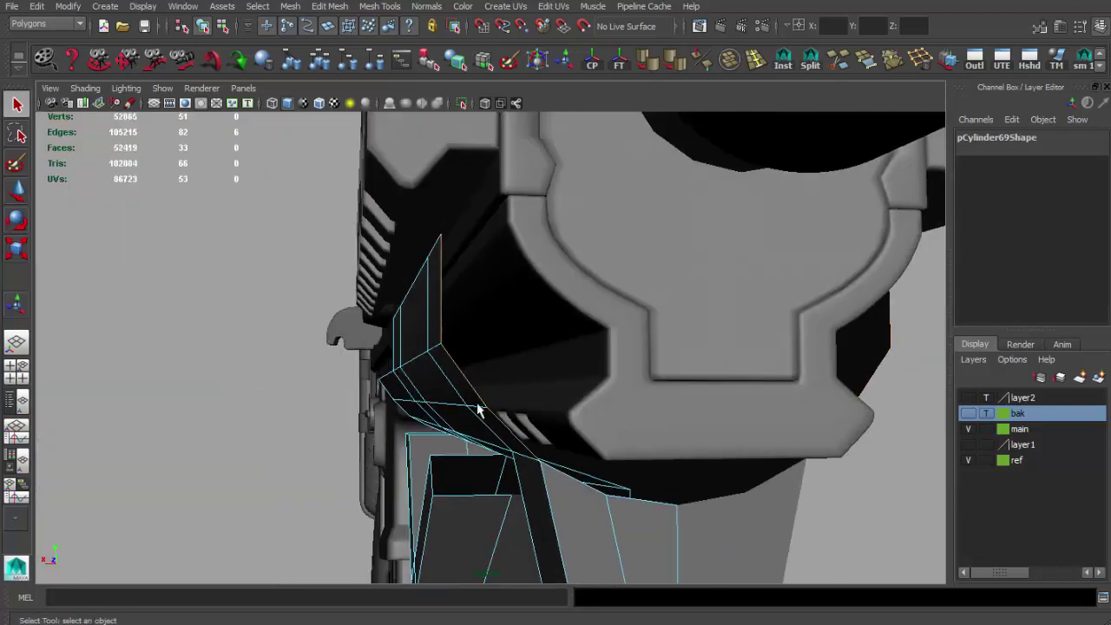
pyautogui.press('q')
pyautogui.keyDown('alt'); pyautogui.moveTo(434, 343); pyautogui.dragTo(475, 355); pyautogui.keyUp('alt')
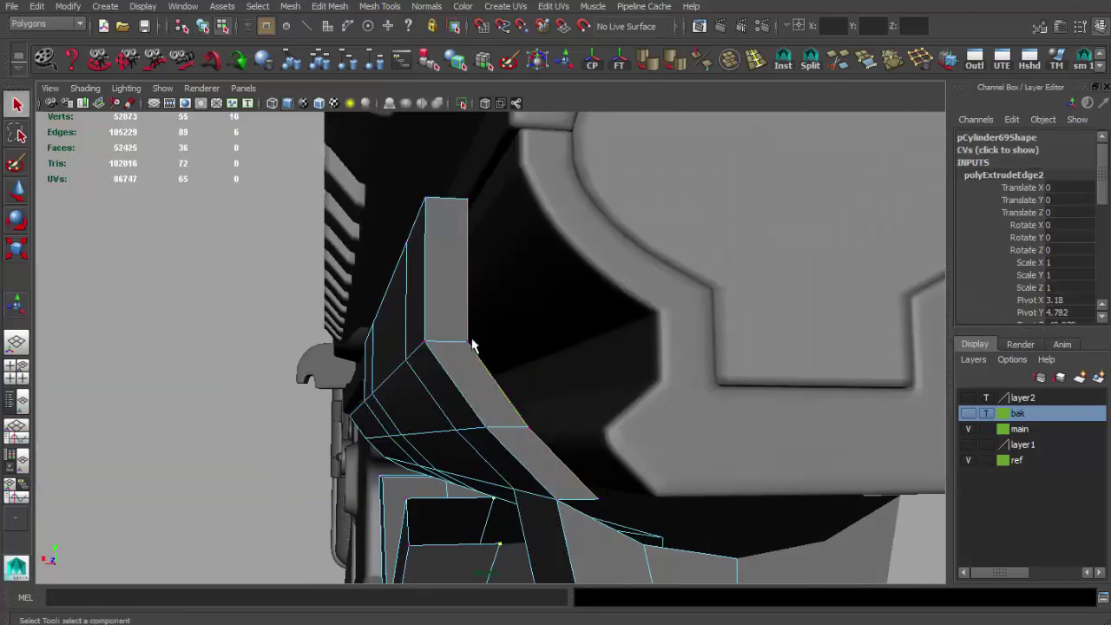
pyautogui.click(473, 346)
pyautogui.press('w')
pyautogui.click(515, 420)
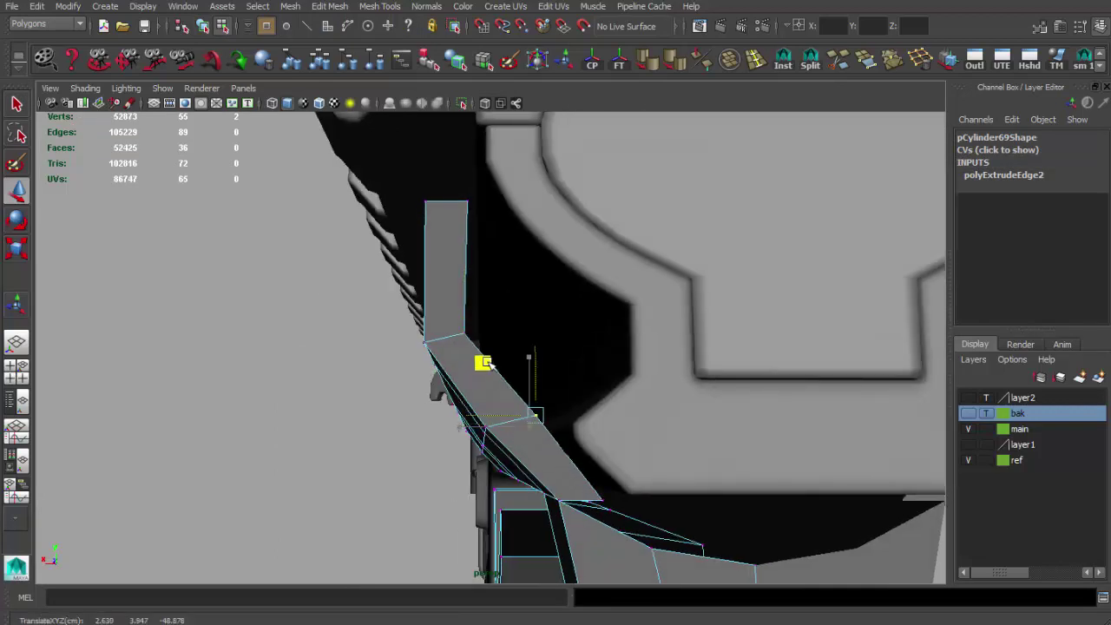
pyautogui.keyDown('alt'); pyautogui.moveTo(529, 421); pyautogui.dragTo(575, 479); pyautogui.keyUp('alt')
# Step: Extrude the side wall's bottom edges and scale them upward into a lip
pyautogui.press('q')
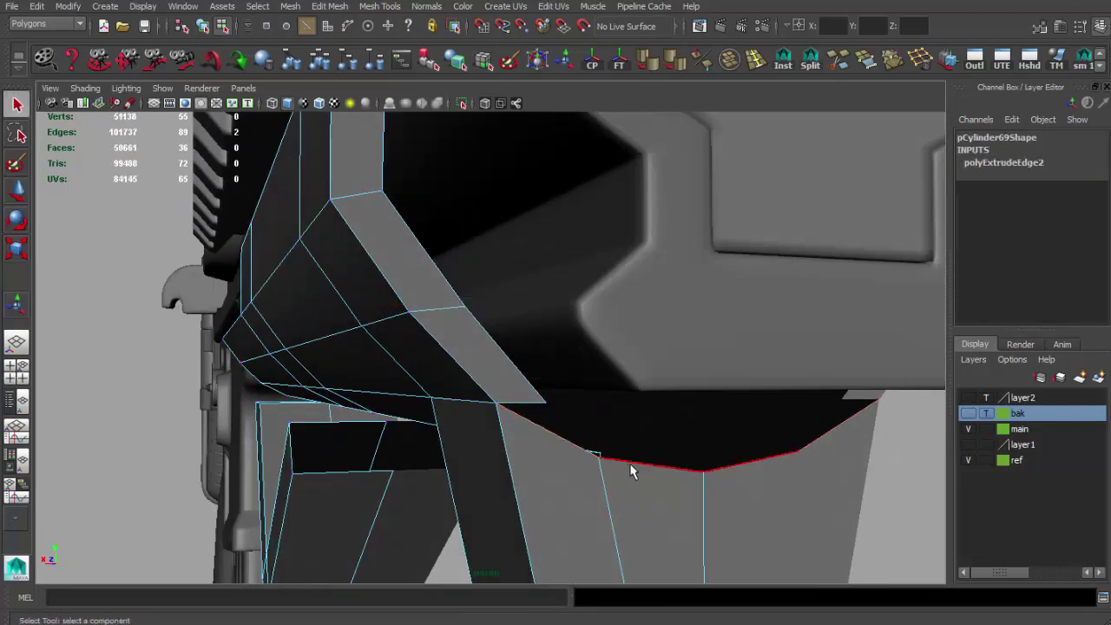
pyautogui.click(629, 464)
pyautogui.hotkey('ctrl', 'e')
pyautogui.press('r')
pyautogui.moveTo(597, 371)
pyautogui.mouseDown()
pyautogui.moveTo(597, 301)
pyautogui.moveTo(541, 322)
pyautogui.moveTo(598, 442)
pyautogui.moveTo(530, 417)
pyautogui.mouseUp()
pyautogui.press('q')
pyautogui.press('w')
pyautogui.click(560, 419)
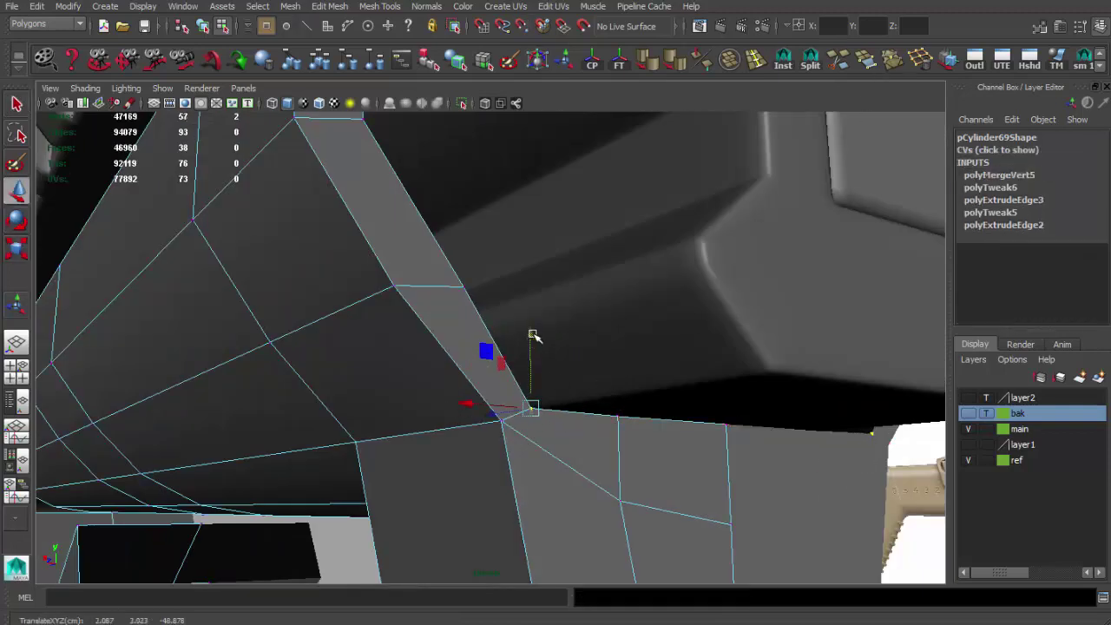
pyautogui.keyDown('alt'); pyautogui.moveTo(533, 336); pyautogui.dragTo(499, 347); pyautogui.keyUp('alt')
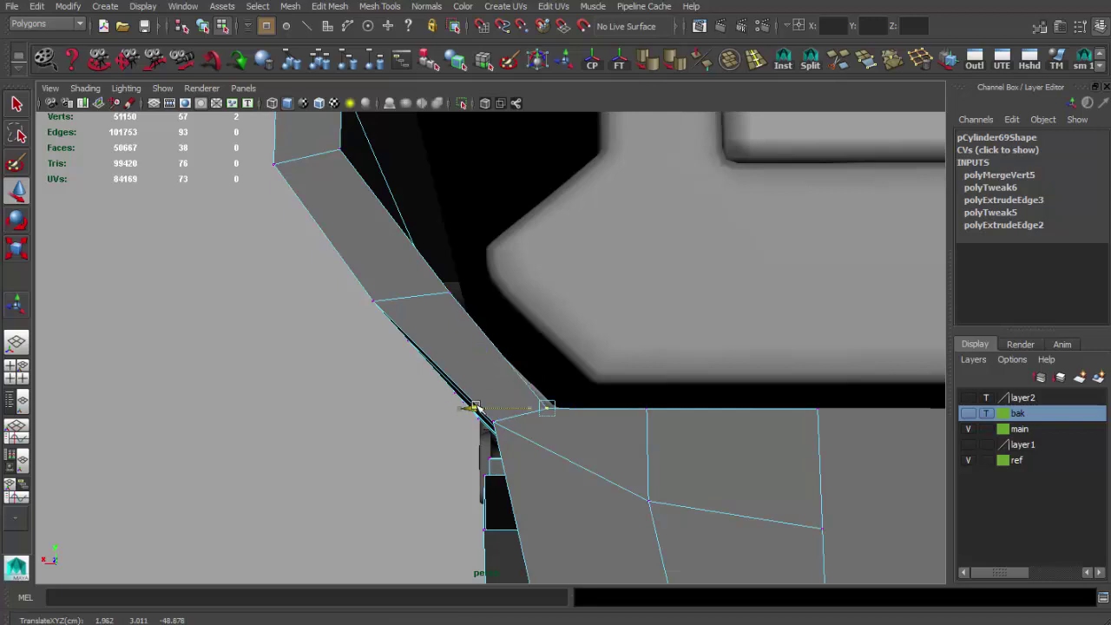
pyautogui.click(492, 405)
# Step: Select a side-wall vertex on the grip mesh and move it to merge with the block
pyautogui.keyDown('alt'); pyautogui.moveTo(504, 401); pyautogui.dragTo(294, 296); pyautogui.keyUp('alt')
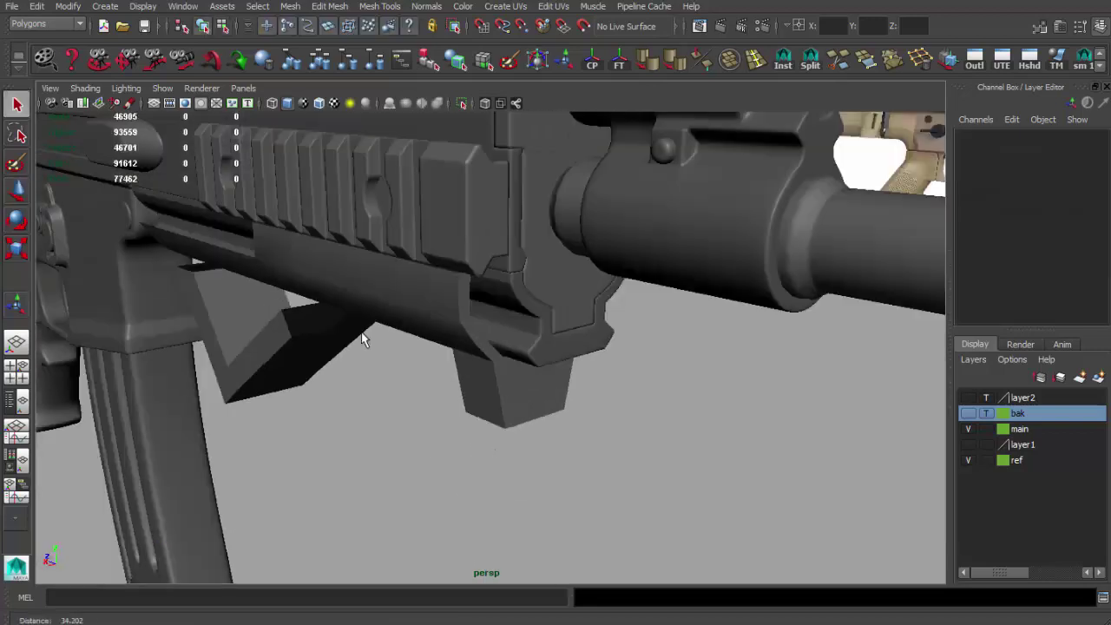
pyautogui.scroll(5, 294, 296)
pyautogui.click(500, 408)
pyautogui.press('F9')
pyautogui.click(478, 416)
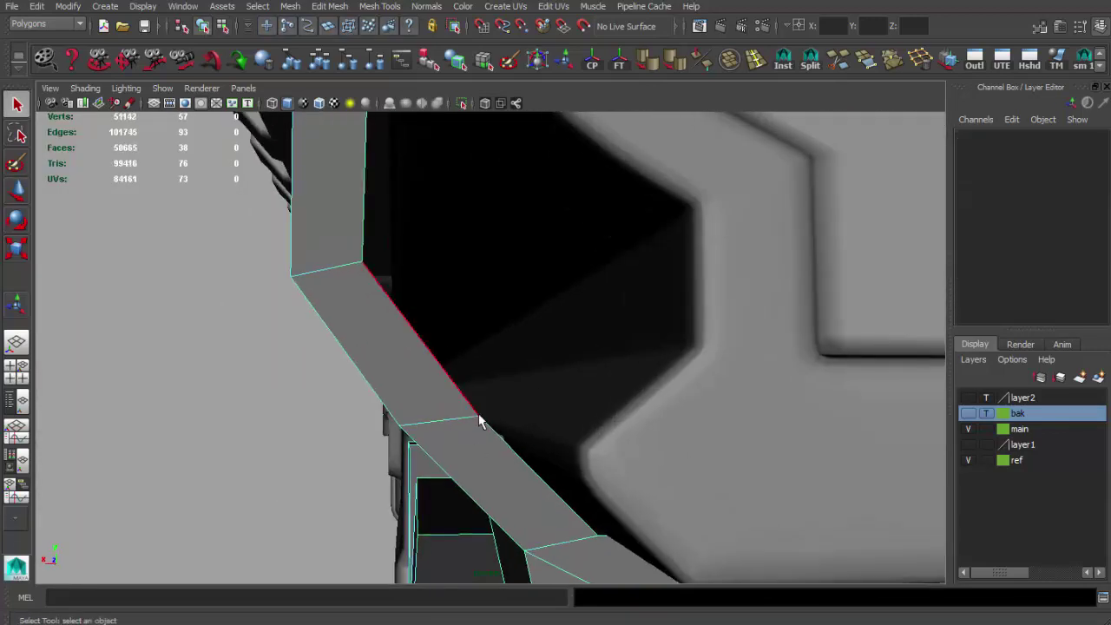
pyautogui.press('w')
pyautogui.scroll(-3, 495, 425)
pyautogui.press('space')
# Step: Insert an edge loop across the mount's side wall
pyautogui.scroll(3, 330, 469)
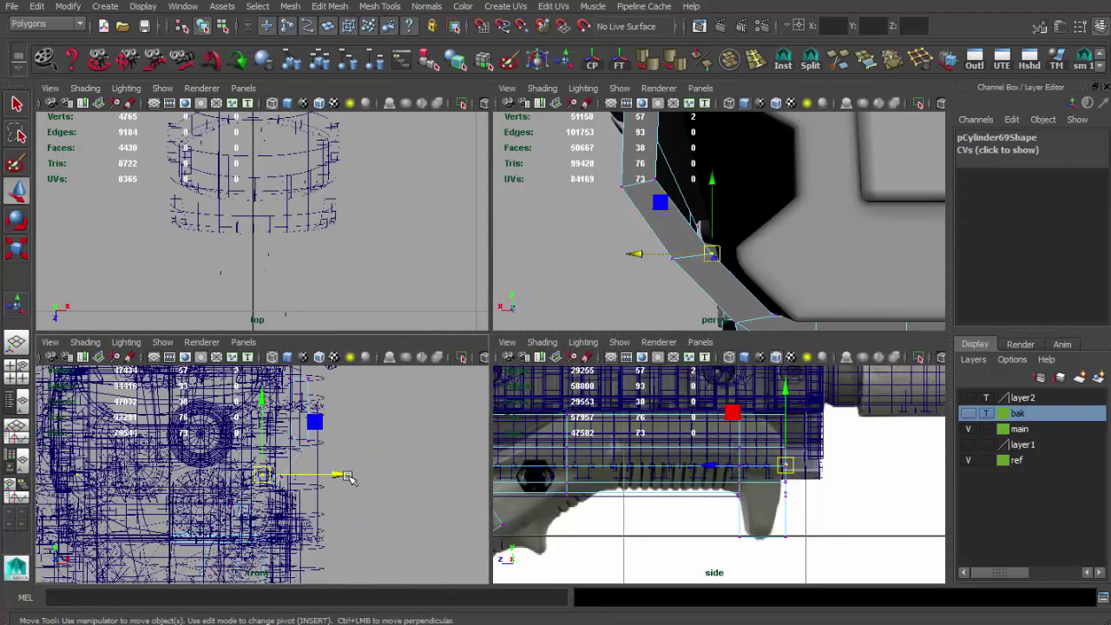
pyautogui.scroll(3, 293, 391)
pyautogui.click(461, 364)
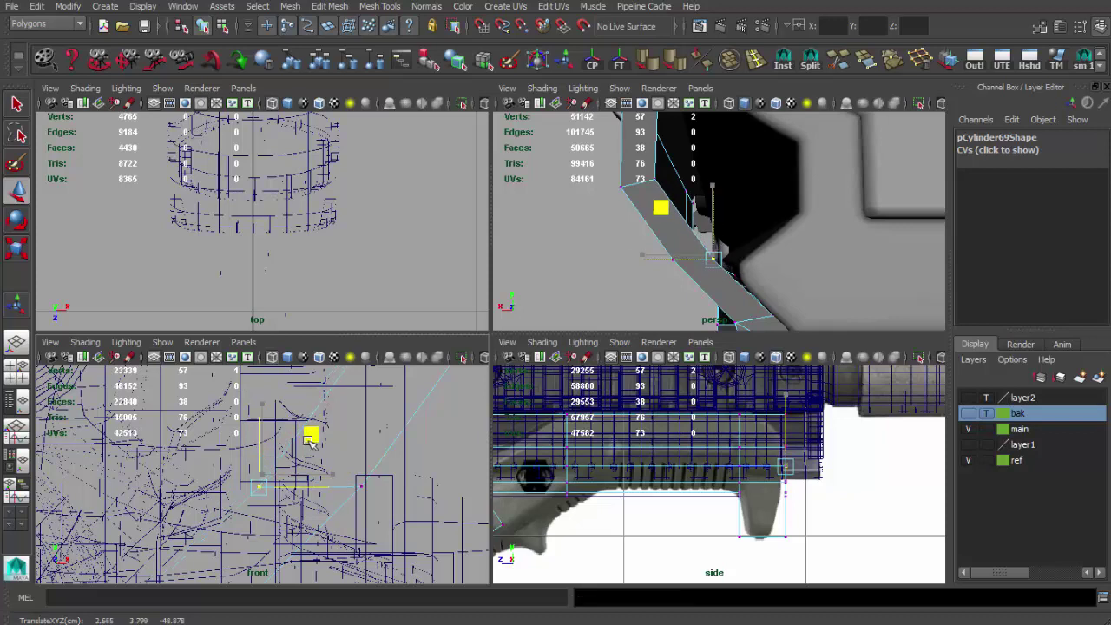
pyautogui.press('space')
pyautogui.scroll(3, 471, 384)
pyautogui.scroll(3, 506, 385)
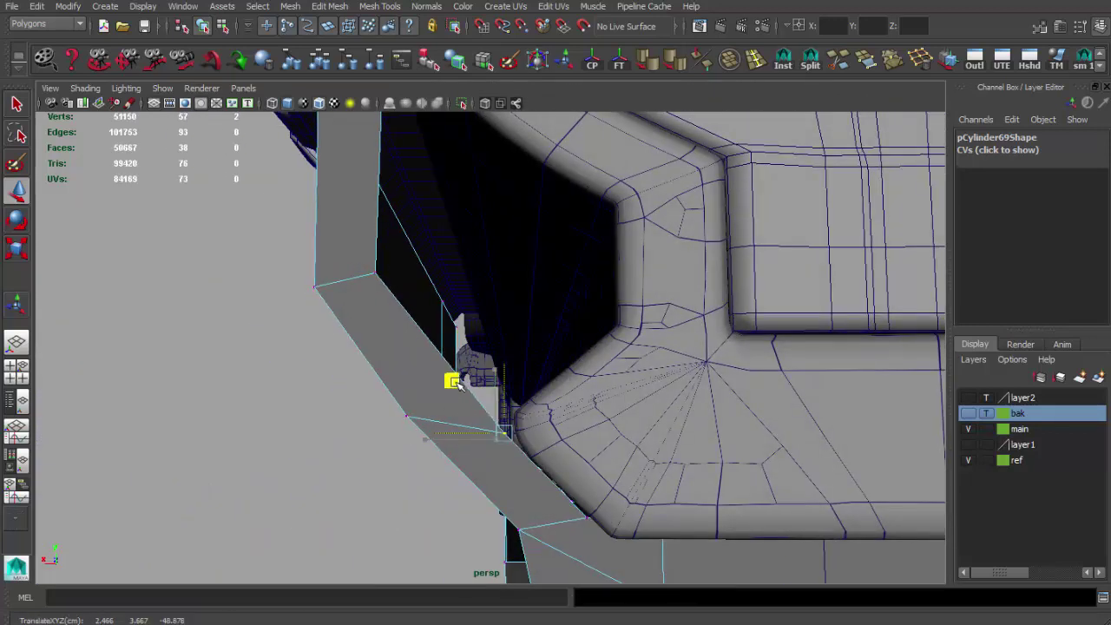
pyautogui.moveTo(456, 381)
pyautogui.keyDown('alt'); pyautogui.mouseDown()
pyautogui.moveTo(466, 401)
pyautogui.moveTo(434, 385)
pyautogui.mouseUp(); pyautogui.keyUp('alt')
pyautogui.press('q')
pyautogui.click(461, 375)
pyautogui.press('w')
# Step: Move the new loop's vertex to the left
pyautogui.scroll(2, 304, 353)
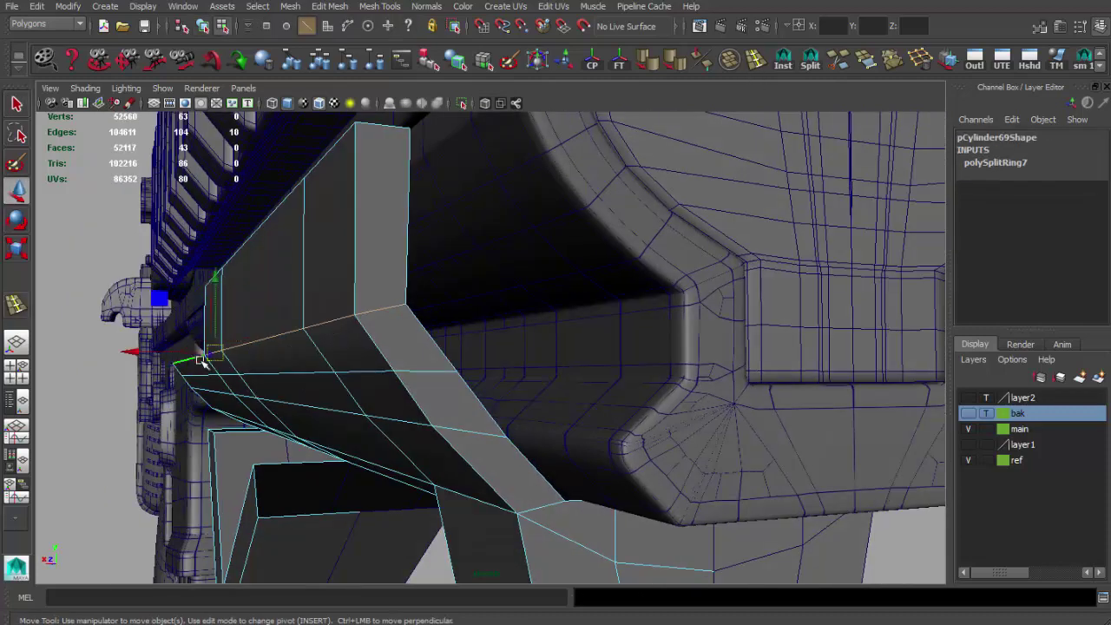
pyautogui.moveTo(199, 354); pyautogui.dragTo(150, 349)
pyautogui.scroll(-5, 224, 276)
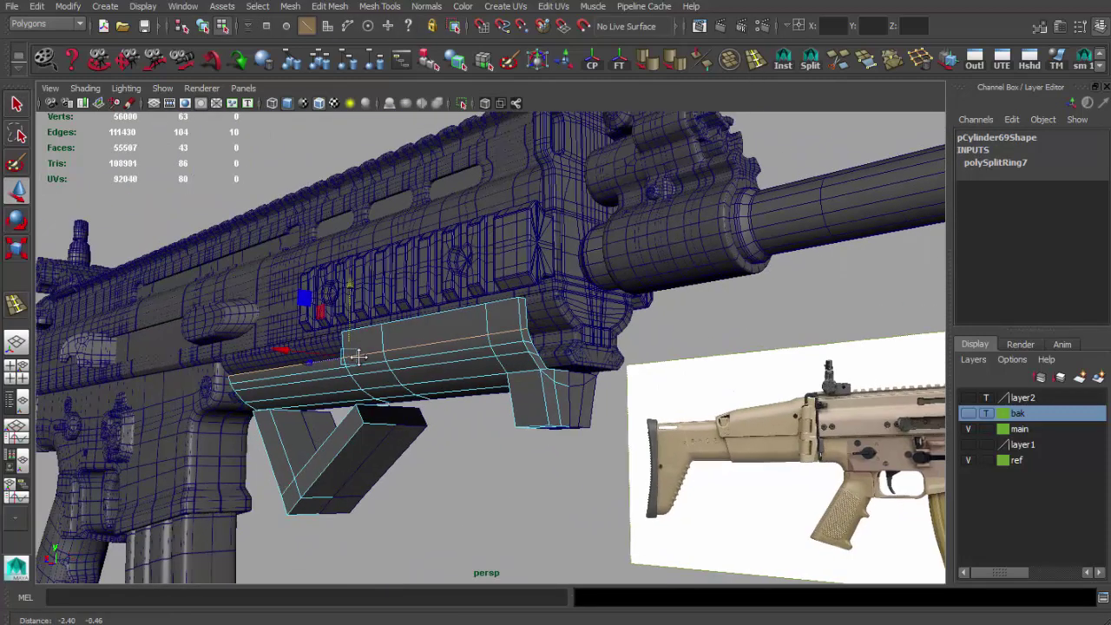
pyautogui.scroll(5, 501, 349)
pyautogui.press('F8')
# Step: Extrude the side wall's top edge into a lip, check the reference, and loop-cut the lip
pyautogui.press('q')
pyautogui.moveTo(460, 422)
pyautogui.keyDown('alt'); pyautogui.mouseDown()
pyautogui.moveTo(456, 398)
pyautogui.moveTo(463, 412)
pyautogui.mouseUp(); pyautogui.keyUp('alt')
pyautogui.hotkey('ctrl', 'e')
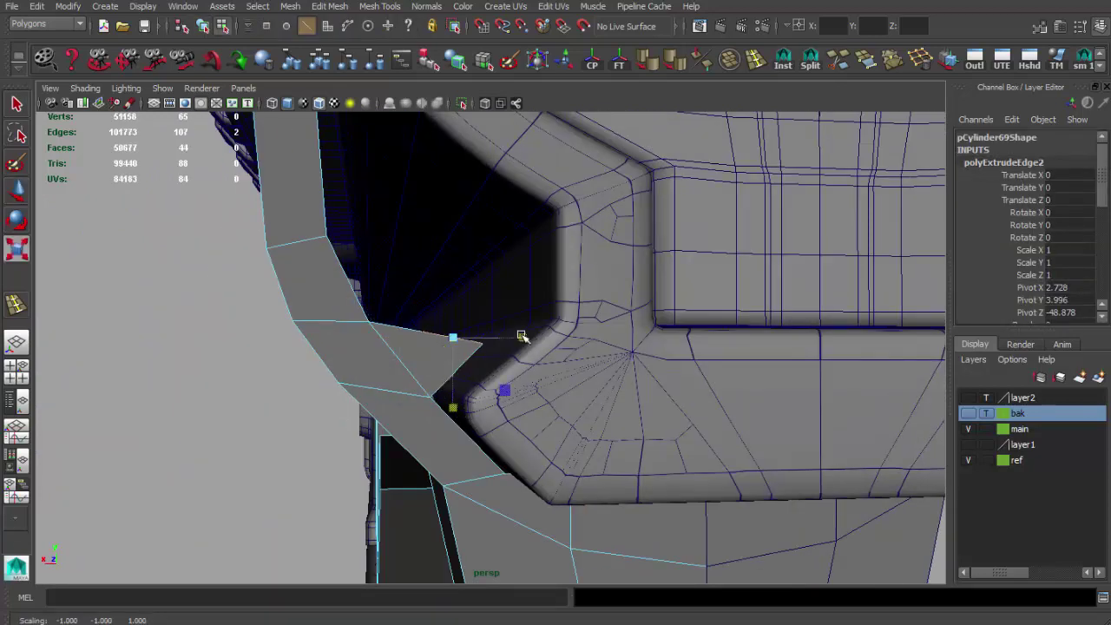
pyautogui.keyDown('alt'); pyautogui.moveTo(460, 266); pyautogui.dragTo(469, 326); pyautogui.keyUp('alt')
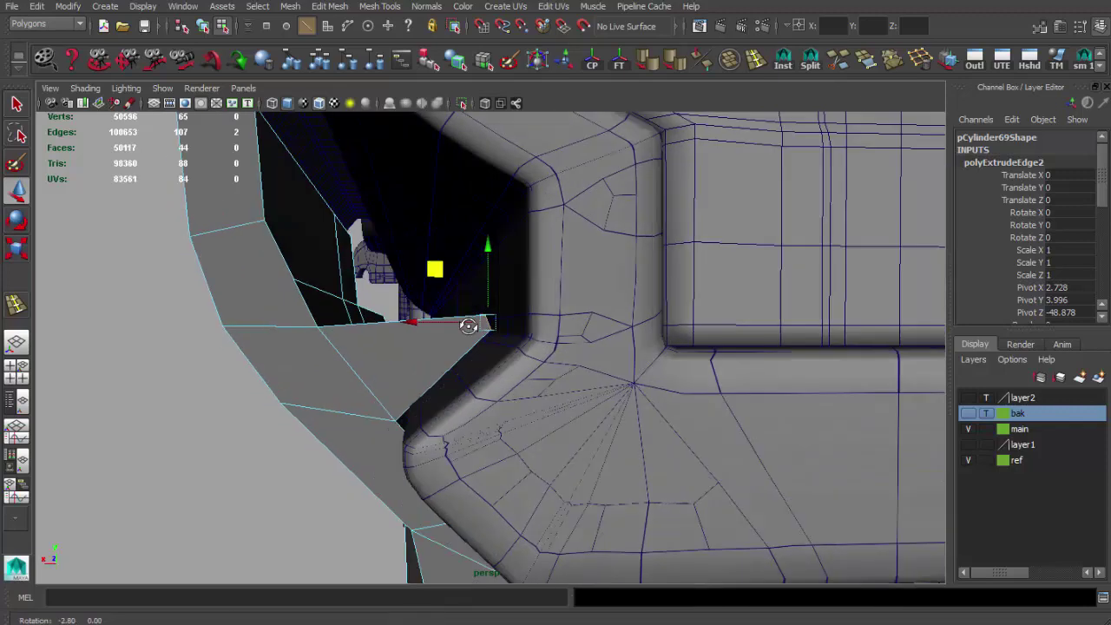
pyautogui.click(486, 321)
pyautogui.press('w')
pyautogui.hotkey('alt', 'Tab')
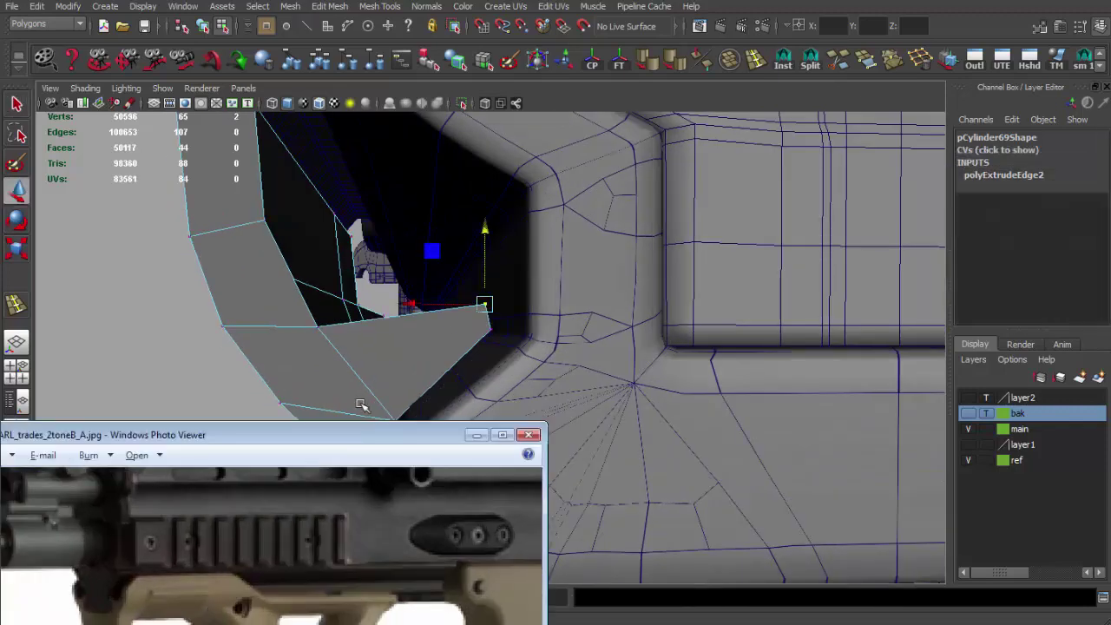
pyautogui.hotkey('alt', 'Tab')
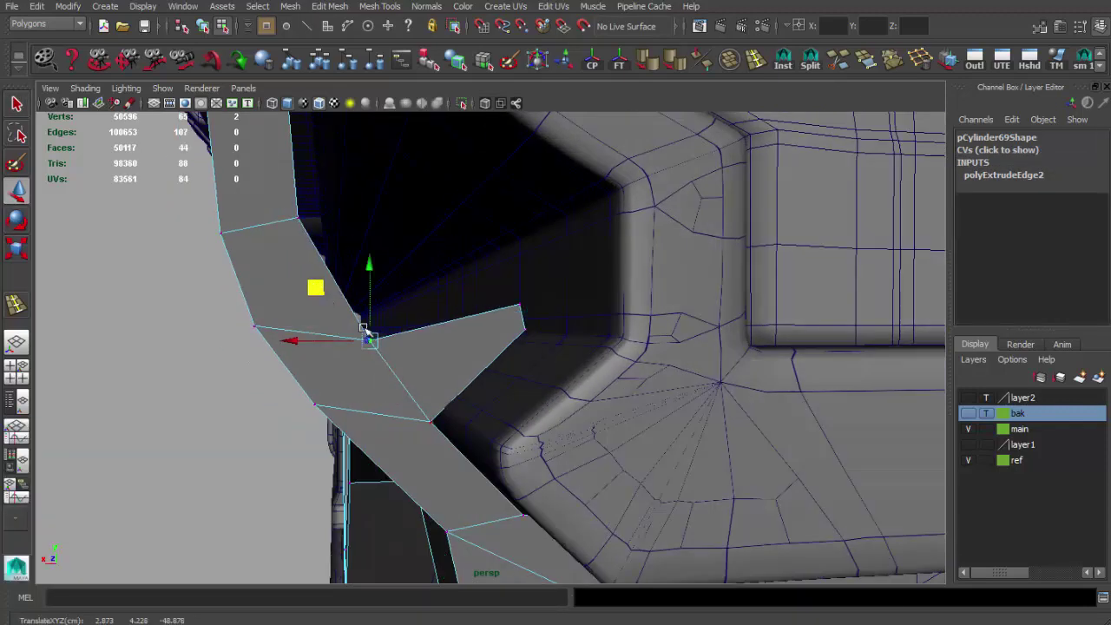
pyautogui.click(747, 63)
pyautogui.keyDown('alt'); pyautogui.moveTo(355, 284); pyautogui.dragTo(334, 256); pyautogui.keyUp('alt')
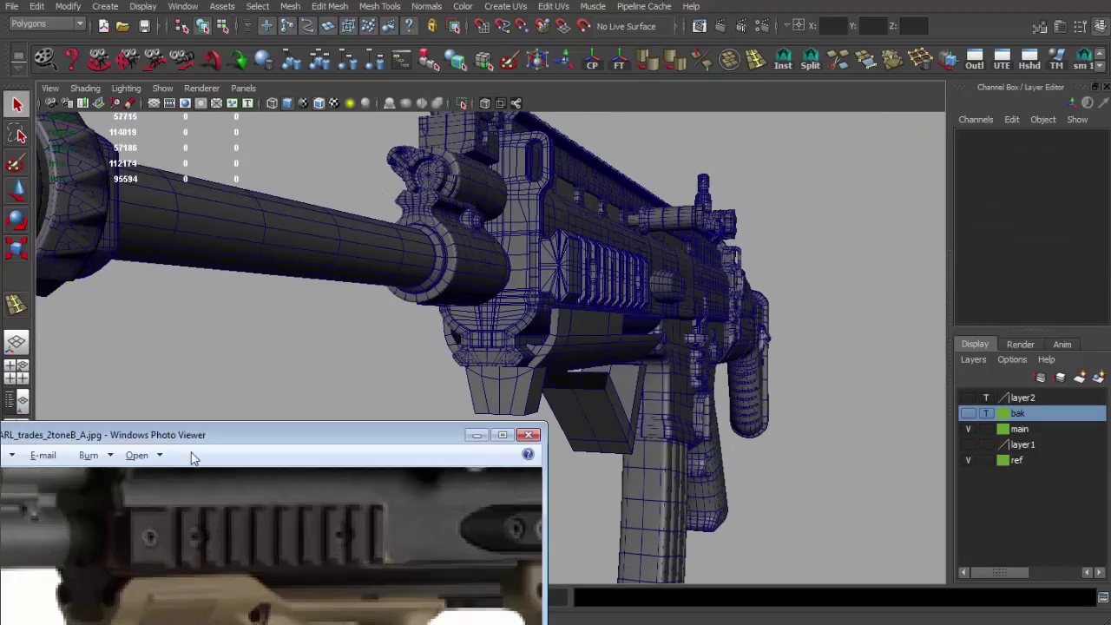
# Step: Insert two edge loops across the foregrip's front lip
pyautogui.moveTo(199, 446); pyautogui.dragTo(242, 390)
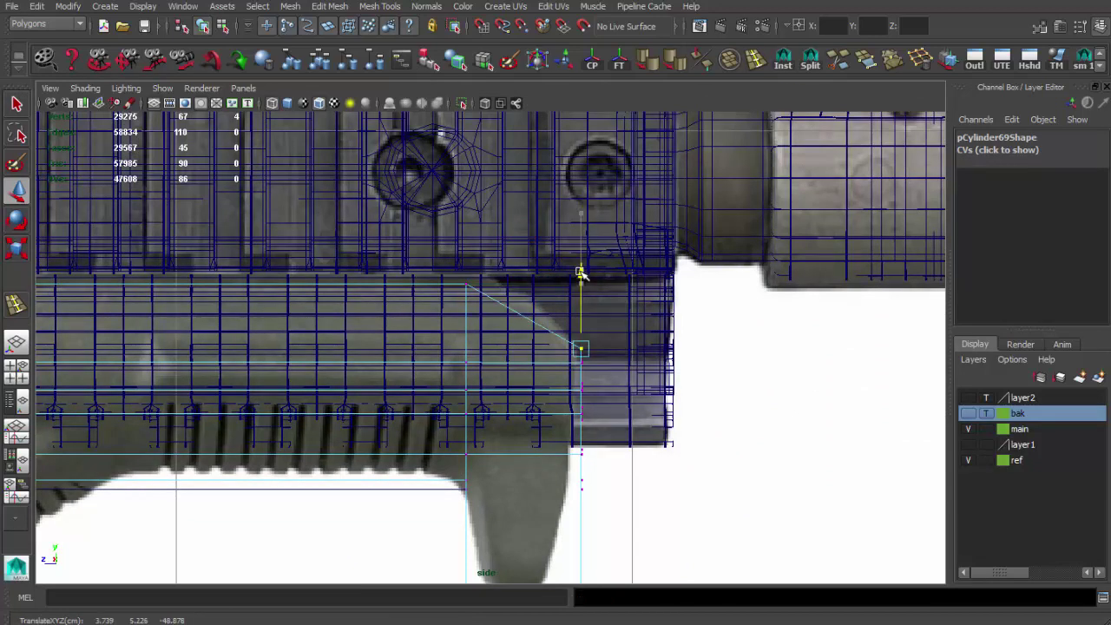
pyautogui.click(755, 59)
pyautogui.click(508, 367)
pyautogui.press('w')
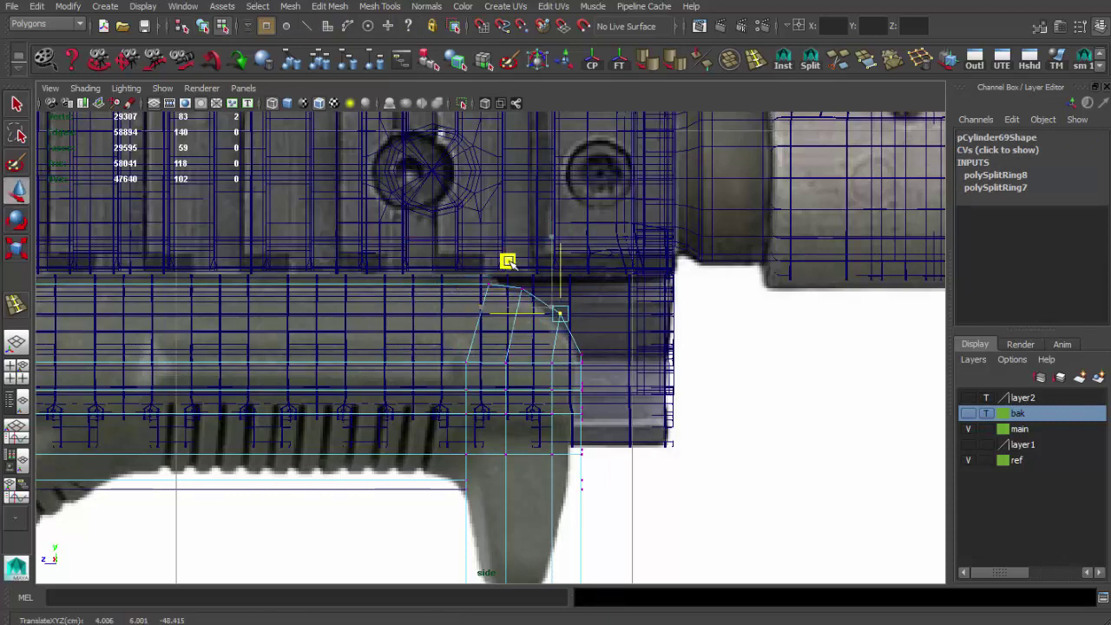
# Step: Inspect the new edges in perspective, then isolate the grip mesh in the front view
pyautogui.press('space')
pyautogui.press('space')
pyautogui.scroll(2, 429, 300)
pyautogui.scroll(2, 424, 312)
pyautogui.moveTo(425, 322)
pyautogui.keyDown('alt'); pyautogui.mouseDown()
pyautogui.moveTo(442, 379)
pyautogui.moveTo(418, 385)
pyautogui.mouseUp(); pyautogui.keyUp('alt')
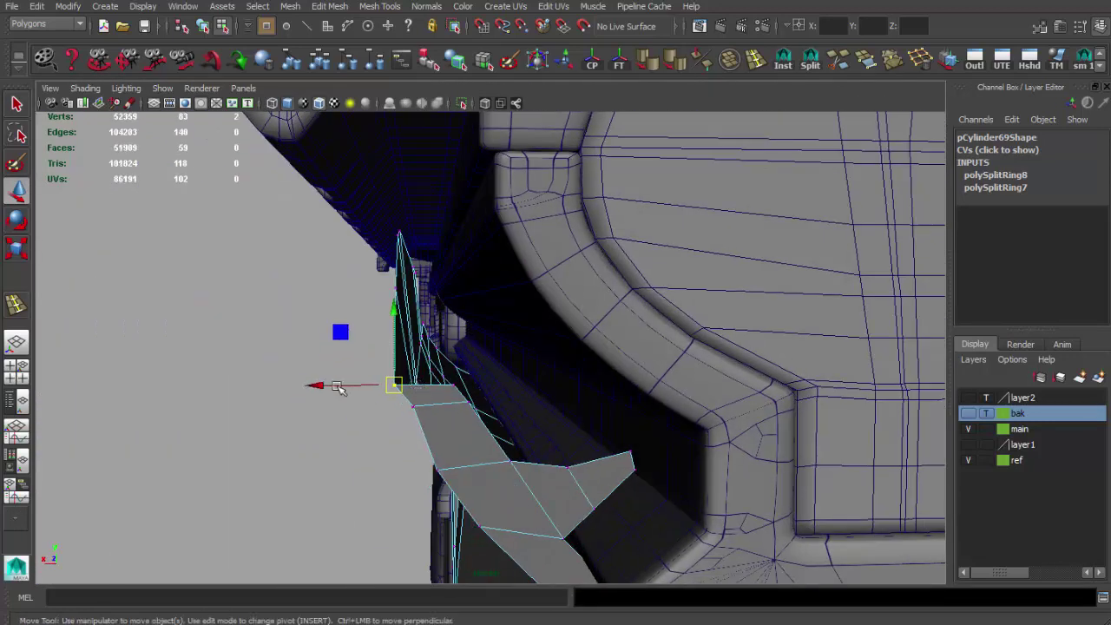
pyautogui.press('F8')
pyautogui.press('q')
pyautogui.press('space')
pyautogui.press('space')
pyautogui.click(463, 103)
pyautogui.scroll(3, 521, 295)
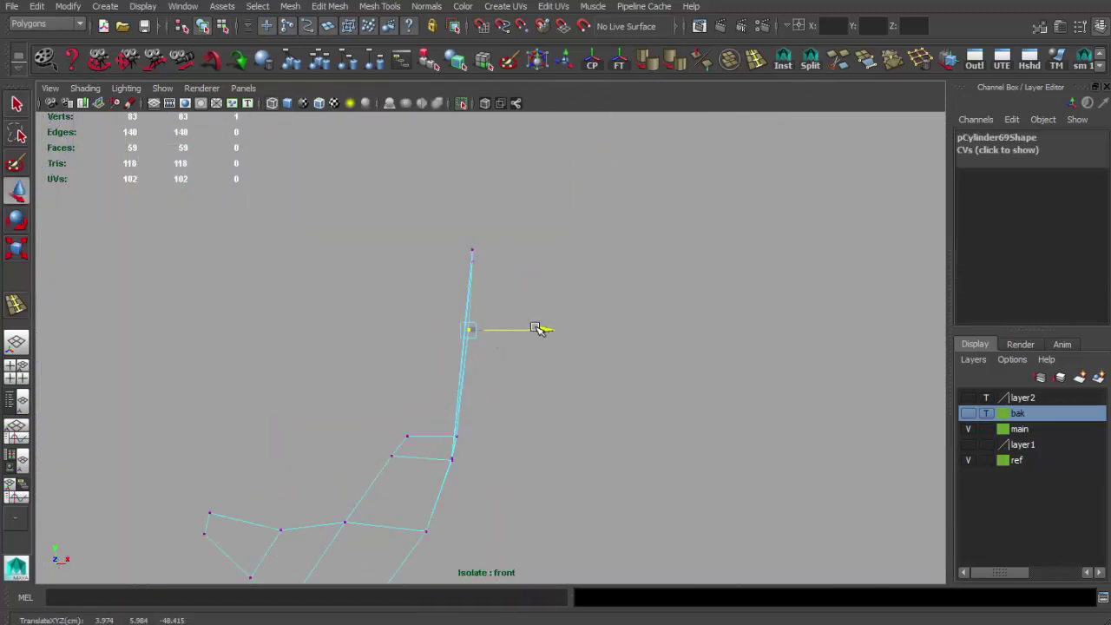
# Step: Select the mount flange vertices and merge the overlapping ones together
pyautogui.press('space')
pyautogui.press('space')
pyautogui.moveTo(637, 280)
pyautogui.keyDown('alt'); pyautogui.mouseDown()
pyautogui.moveTo(550, 310)
pyautogui.moveTo(507, 398)
pyautogui.mouseUp(); pyautogui.keyUp('alt')
pyautogui.press('space')
pyautogui.press('space')
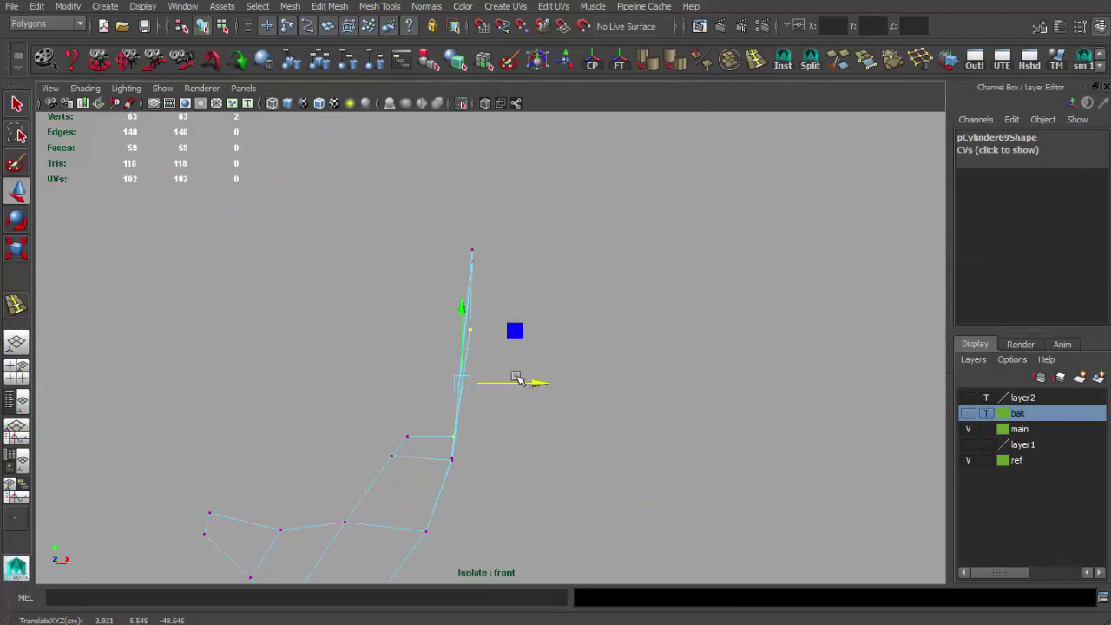
pyautogui.press('space')
pyautogui.press('space')
pyautogui.press('F8')
pyautogui.moveTo(544, 330)
pyautogui.keyDown('alt'); pyautogui.mouseDown()
pyautogui.moveTo(587, 331)
pyautogui.moveTo(483, 349)
pyautogui.moveTo(303, 290)
pyautogui.mouseUp(); pyautogui.keyUp('alt')
pyautogui.press('F8')
pyautogui.moveTo(528, 300)
pyautogui.keyDown('alt'); pyautogui.mouseDown()
pyautogui.moveTo(479, 367)
pyautogui.moveTo(434, 350)
pyautogui.moveTo(358, 287)
pyautogui.moveTo(526, 385)
pyautogui.moveTo(380, 363)
pyautogui.moveTo(492, 425)
pyautogui.mouseUp(); pyautogui.keyUp('alt')
pyautogui.press('w')
pyautogui.press('q')
pyautogui.click(526, 384)
pyautogui.press('w')
pyautogui.click(937, 63)
pyautogui.press('w')
pyautogui.press('q')
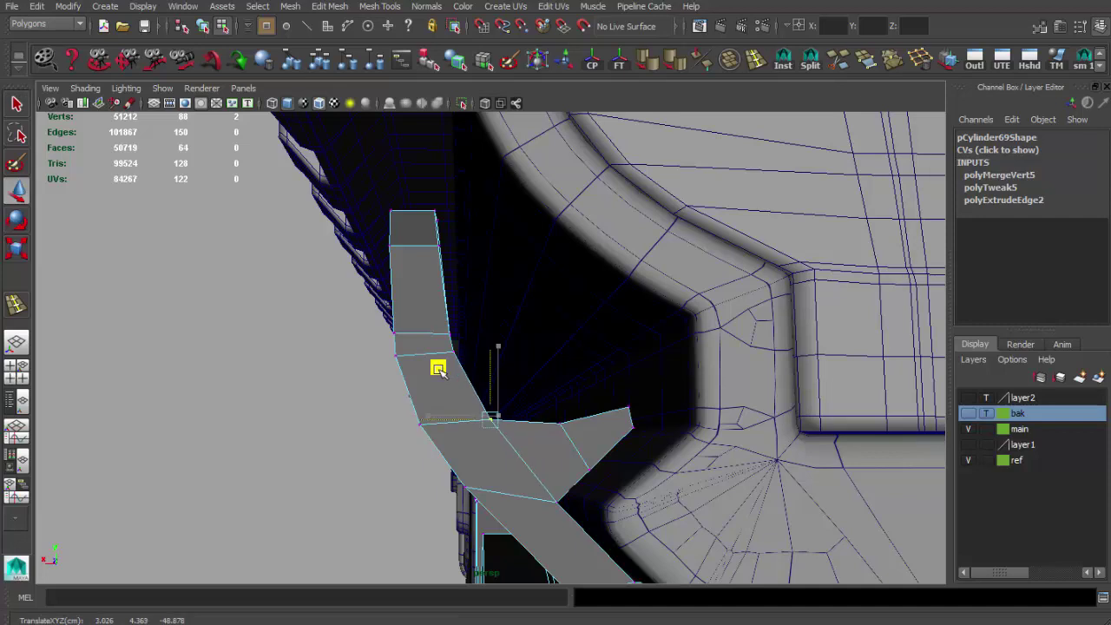
# Step: Orbit out to check the mount flange along the handguard and whole rifle
pyautogui.keyDown('alt'); pyautogui.moveTo(439, 371); pyautogui.dragTo(471, 322); pyautogui.keyUp('alt')
pyautogui.press('F8')
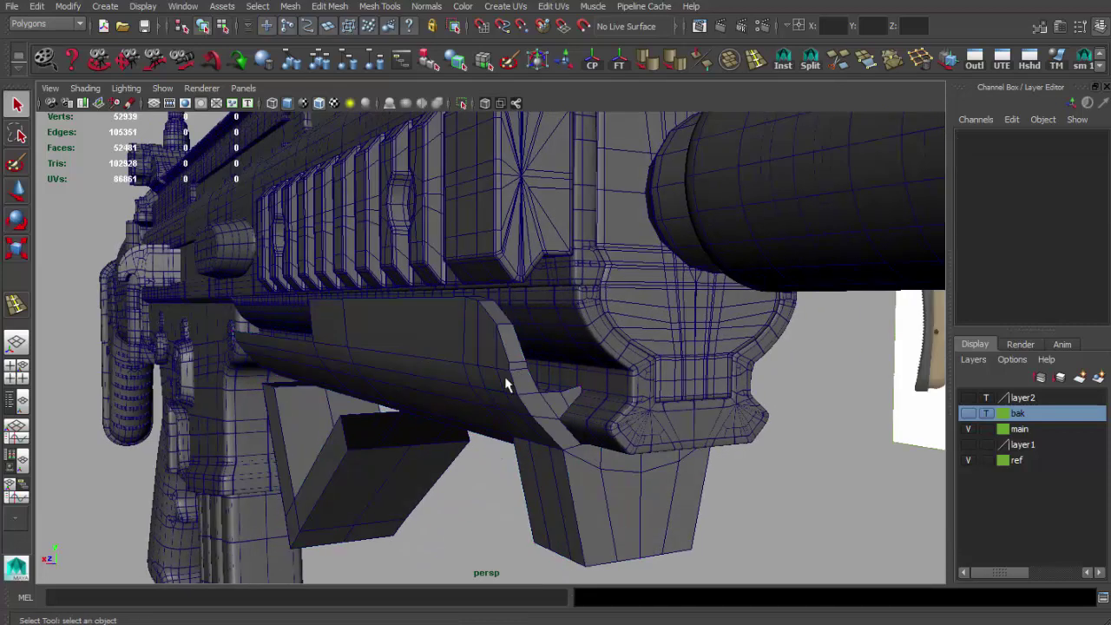
pyautogui.scroll(5, 645, 402)
pyautogui.moveTo(645, 402)
pyautogui.keyDown('alt'); pyautogui.mouseDown()
pyautogui.moveTo(604, 393)
pyautogui.moveTo(654, 350)
pyautogui.moveTo(665, 373)
pyautogui.moveTo(560, 397)
pyautogui.moveTo(590, 378)
pyautogui.mouseUp(); pyautogui.keyUp('alt')
pyautogui.press('F10')
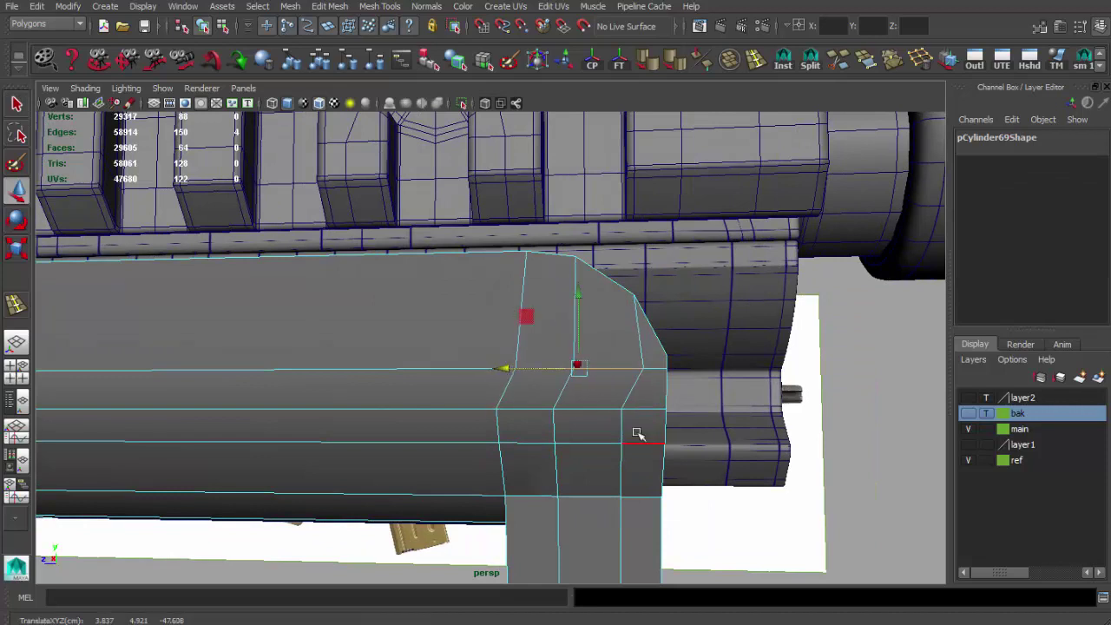
pyautogui.keyDown('alt'); pyautogui.moveTo(637, 434); pyautogui.dragTo(609, 394, button='right'); pyautogui.keyUp('alt')
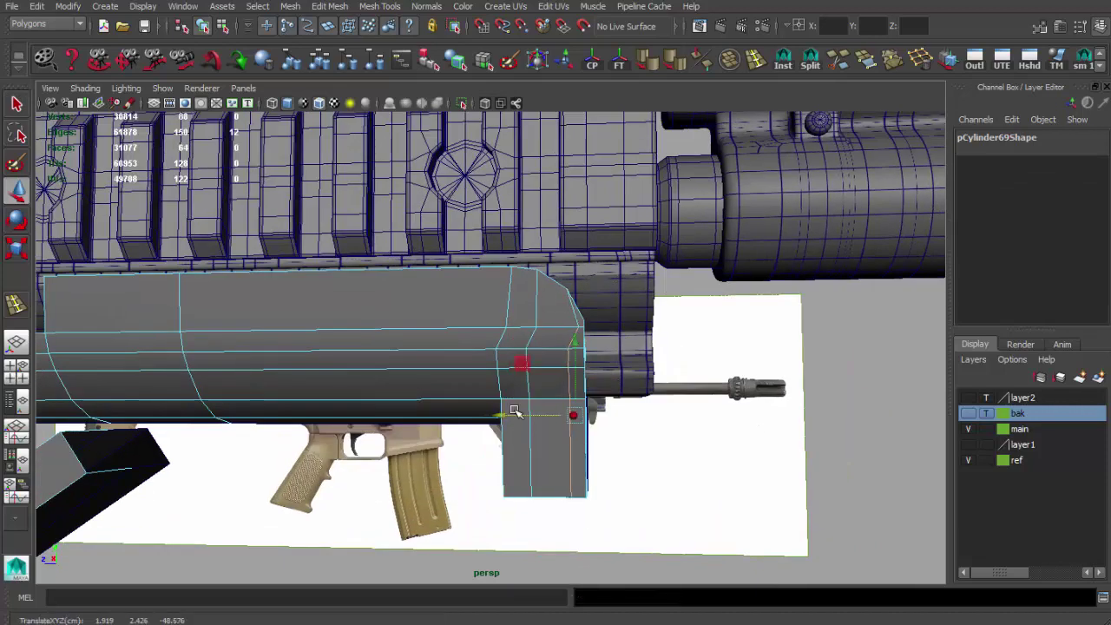
pyautogui.moveTo(559, 336); pyautogui.dragTo(558, 336, button='right')
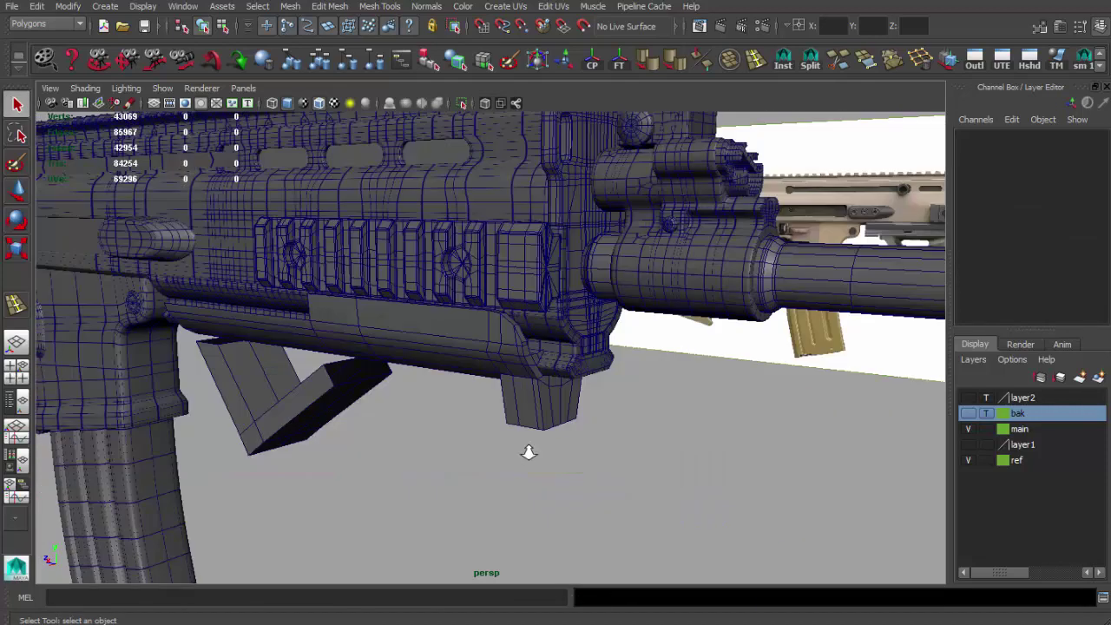
pyautogui.scroll(-10, 528, 448)
pyautogui.keyDown('alt'); pyautogui.moveTo(298, 368); pyautogui.dragTo(309, 336); pyautogui.keyUp('alt')
pyautogui.scroll(10, 575, 377)
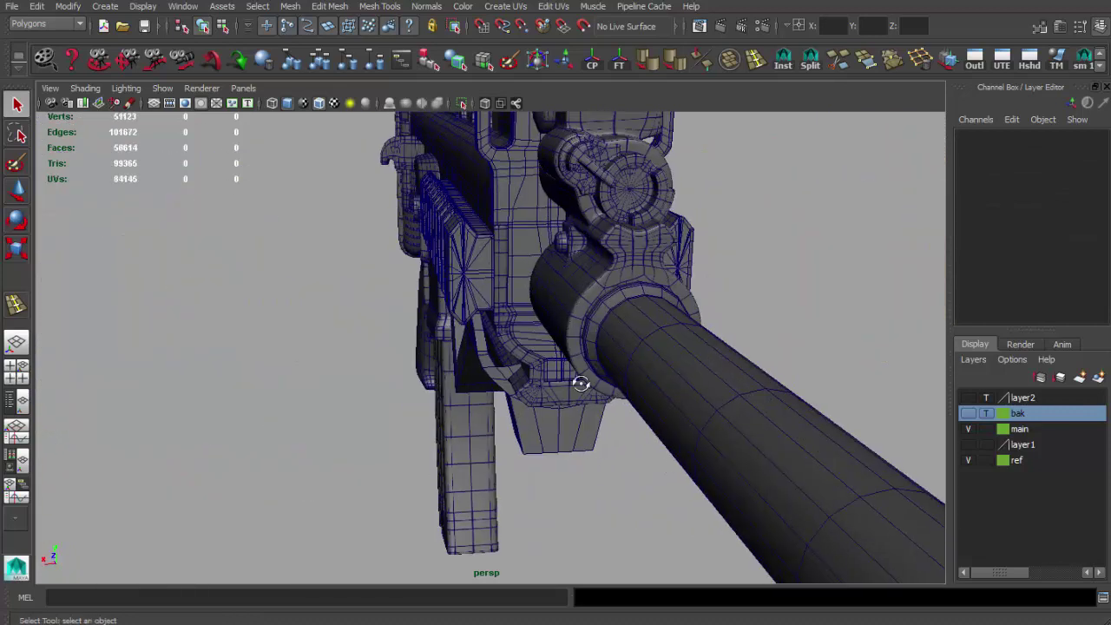
pyautogui.scroll(3, 485, 341)
# Step: Slide a mount vertex sideways toward the handguard, comparing against the rifle reference photo
pyautogui.click(485, 341)
pyautogui.press('F10')
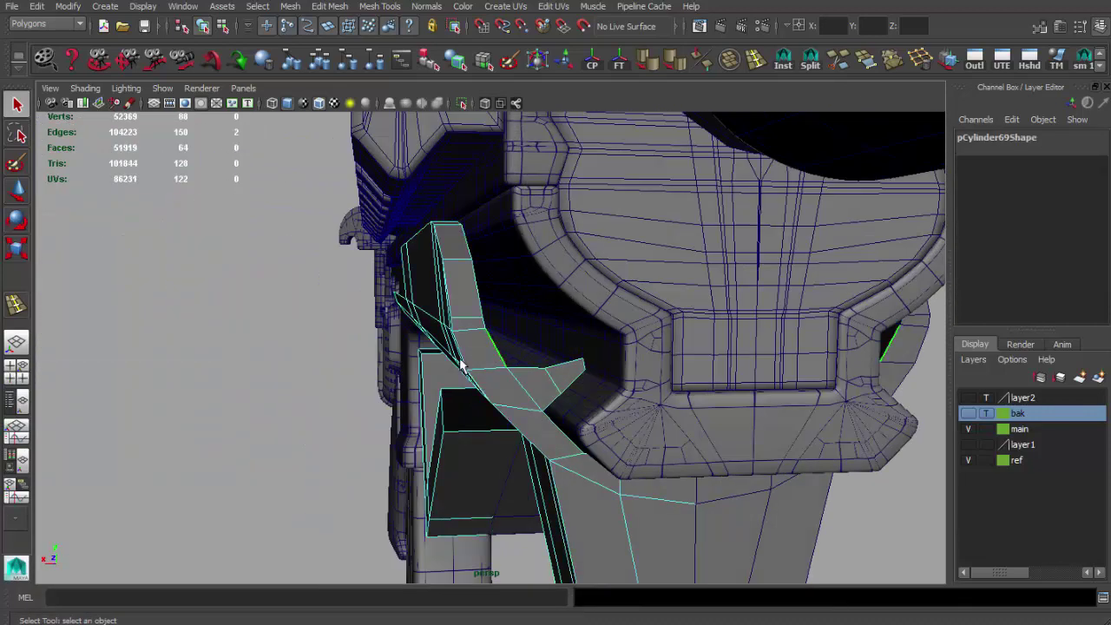
pyautogui.moveTo(484, 342)
pyautogui.keyDown('alt'); pyautogui.mouseDown()
pyautogui.moveTo(300, 275)
pyautogui.moveTo(473, 301)
pyautogui.mouseUp(); pyautogui.keyUp('alt')
pyautogui.press('w')
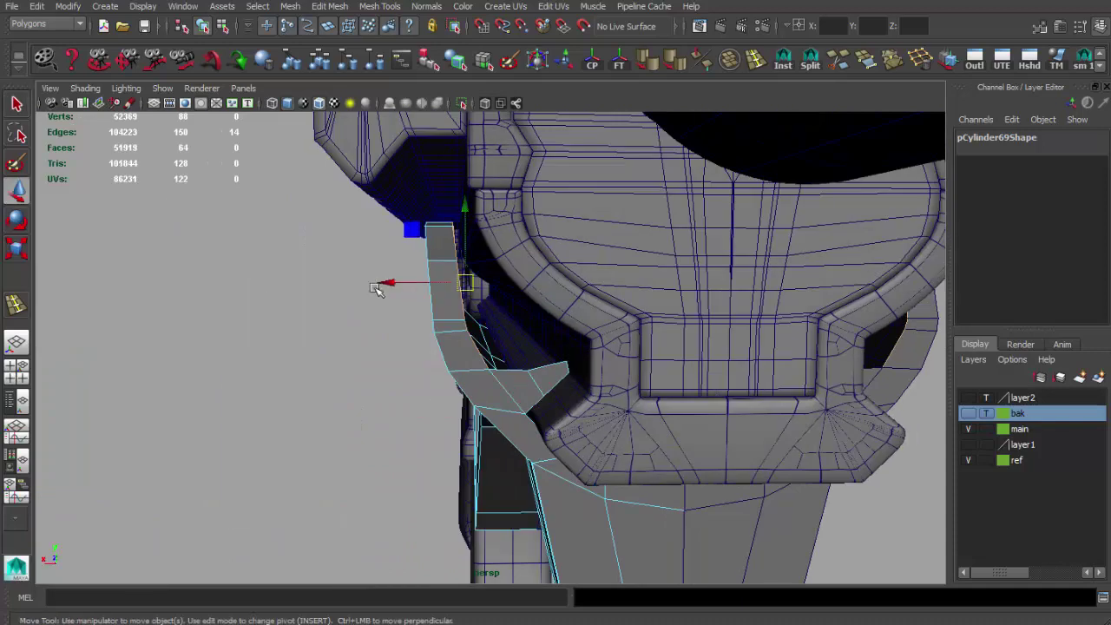
pyautogui.press('q')
pyautogui.keyDown('alt'); pyautogui.moveTo(391, 283); pyautogui.dragTo(468, 367, button='right'); pyautogui.keyUp('alt')
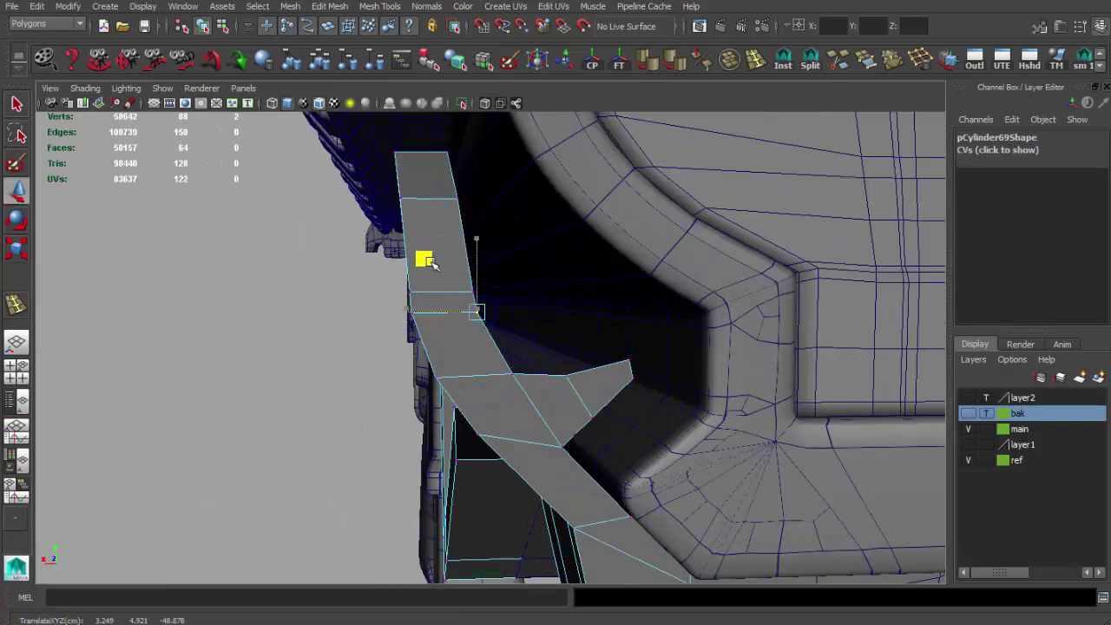
pyautogui.moveTo(481, 385)
pyautogui.keyDown('alt'); pyautogui.mouseDown()
pyautogui.moveTo(494, 355)
pyautogui.moveTo(552, 360)
pyautogui.mouseUp(); pyautogui.keyUp('alt')
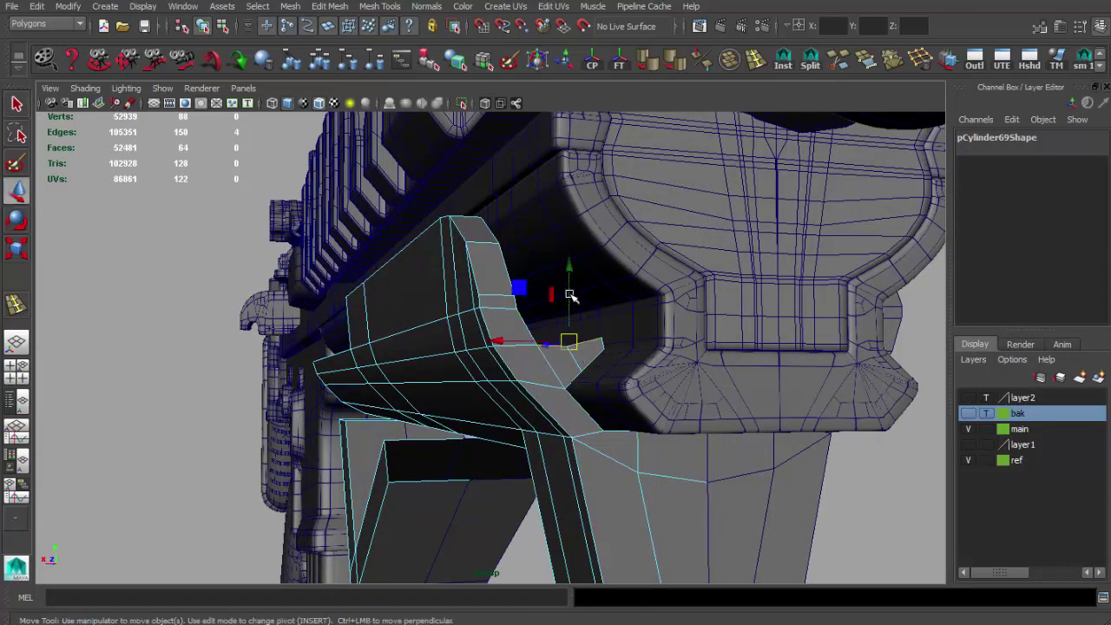
pyautogui.hotkey('alt', 'Tab')
pyautogui.hotkey('alt', 'Tab')
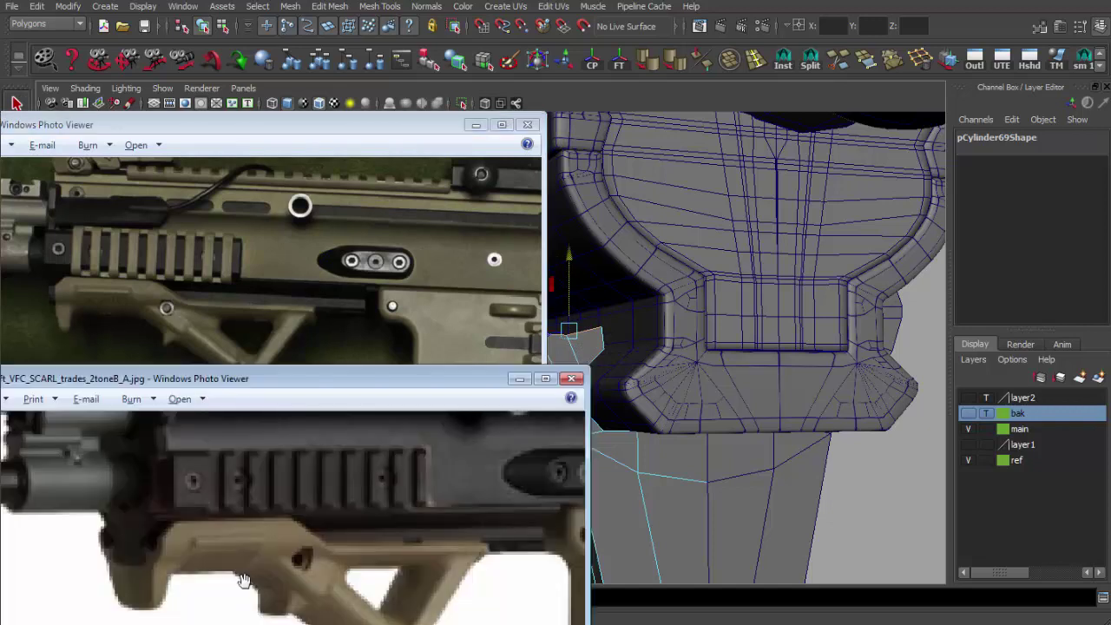
pyautogui.keyDown('alt'); pyautogui.moveTo(521, 287); pyautogui.dragTo(556, 275); pyautogui.keyUp('alt')
pyautogui.keyDown('alt'); pyautogui.moveTo(475, 365); pyautogui.dragTo(518, 401); pyautogui.keyUp('alt')
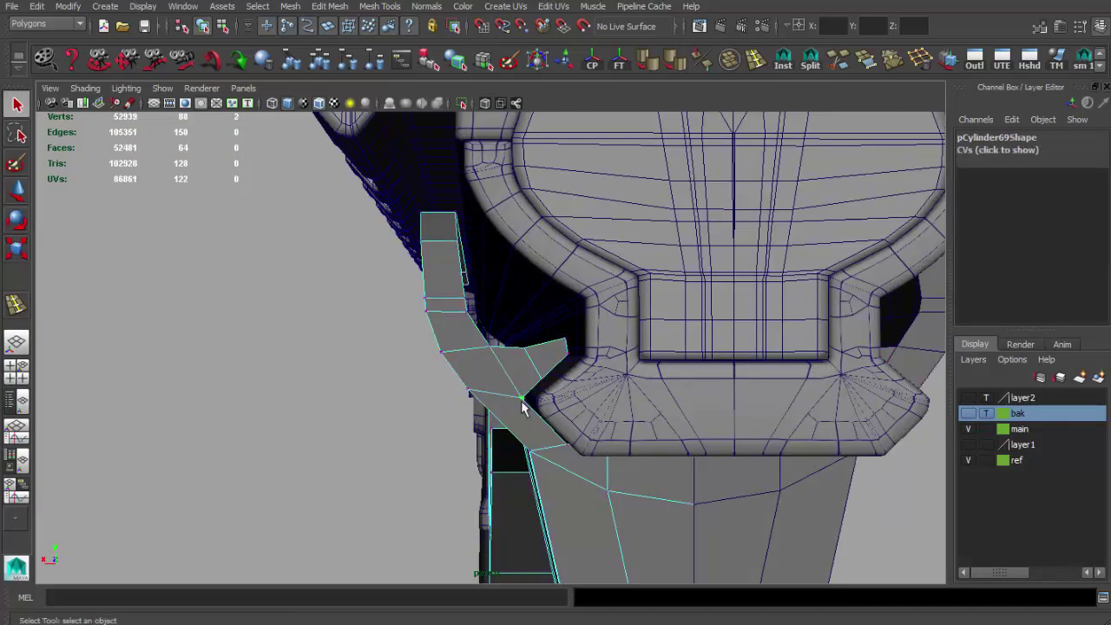
pyautogui.press('q')
pyautogui.moveTo(460, 337)
pyautogui.keyDown('alt'); pyautogui.mouseDown()
pyautogui.moveTo(496, 377)
pyautogui.moveTo(419, 373)
pyautogui.mouseUp(); pyautogui.keyUp('alt')
# Step: Select the foregrip mesh and enlarge the side view
pyautogui.press('w')
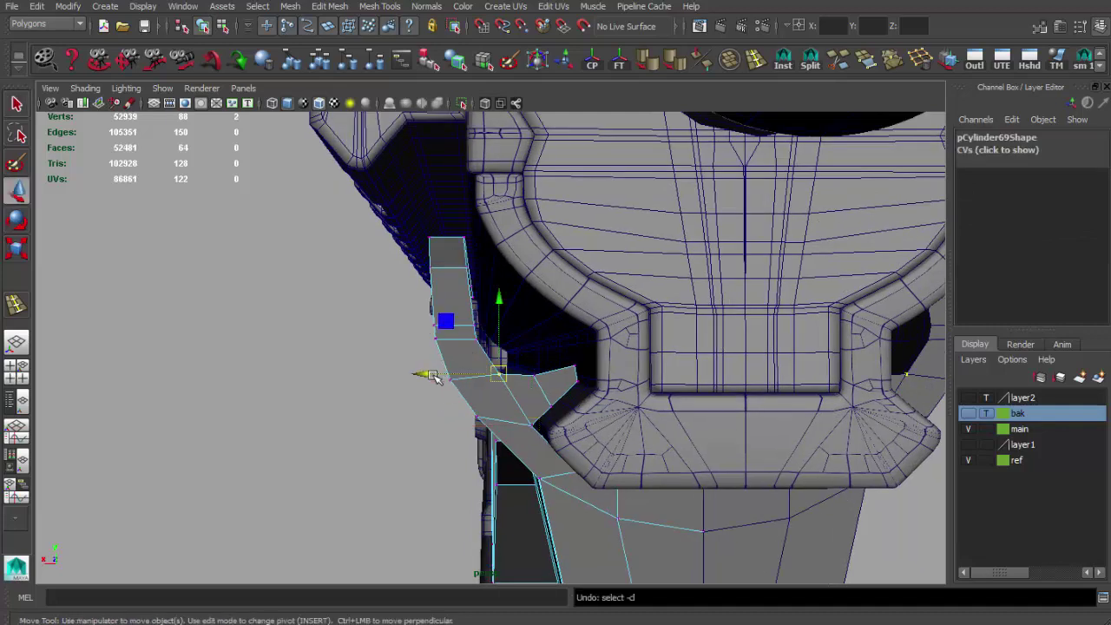
pyautogui.press('q')
pyautogui.scroll(-5, 332, 404)
pyautogui.keyDown('alt'); pyautogui.moveTo(333, 404); pyautogui.dragTo(494, 412); pyautogui.keyUp('alt')
pyautogui.scroll(3, 525, 406)
pyautogui.click(525, 401)
pyautogui.press('w')
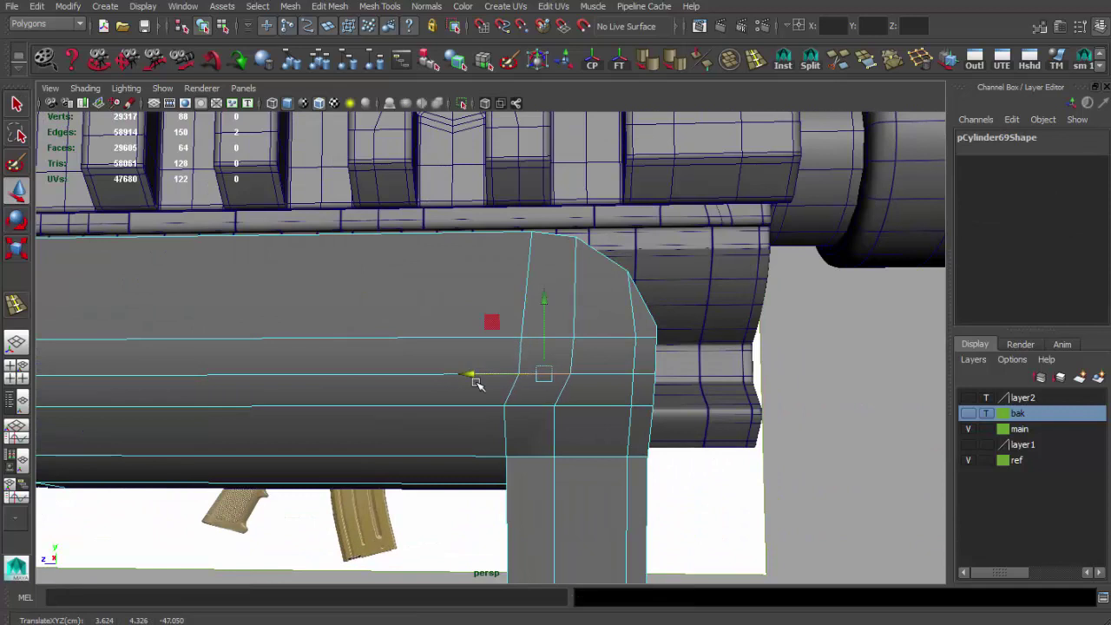
pyautogui.press('F8')
pyautogui.press('space')
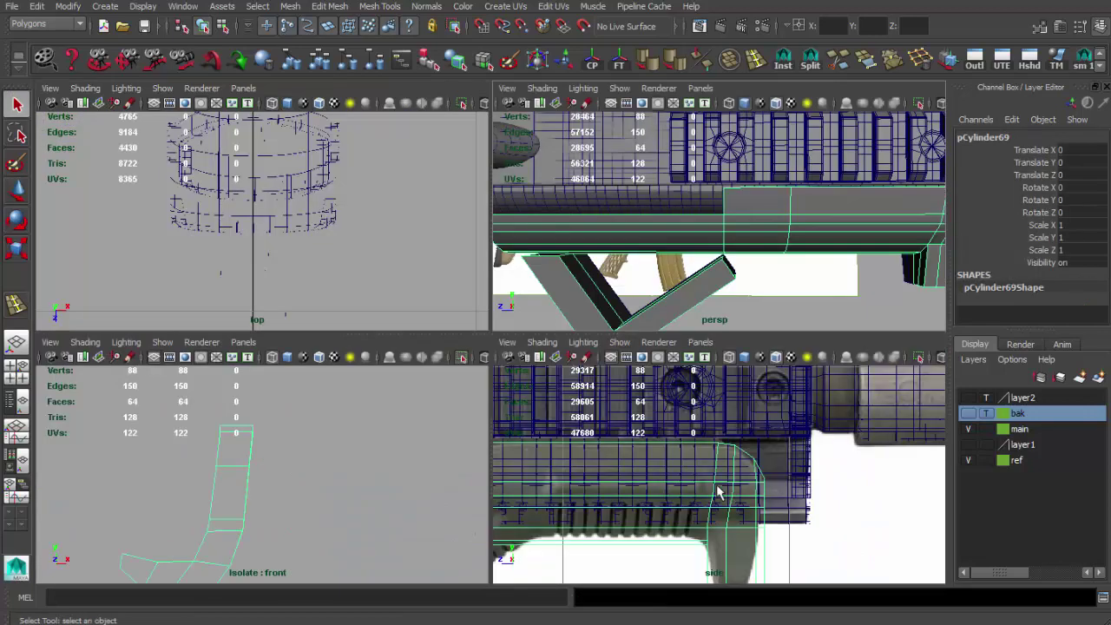
pyautogui.press('space')
# Step: Select a vertex on the grip's top edge and frame the front foot in the side view
pyautogui.press('F8')
pyautogui.moveTo(573, 306); pyautogui.dragTo(465, 304)
pyautogui.press('w')
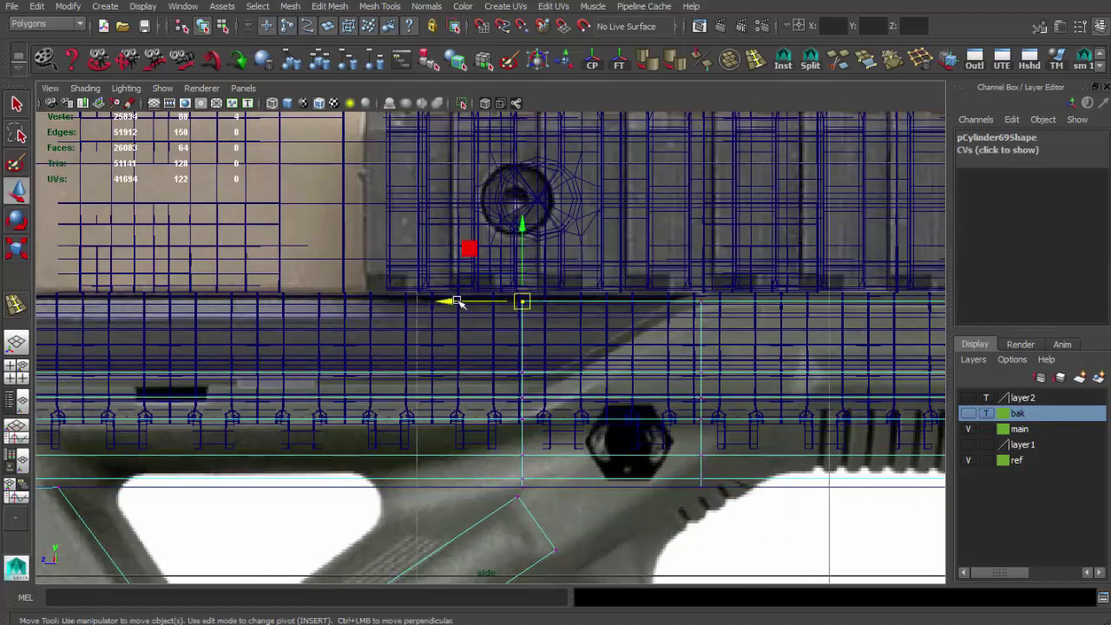
pyautogui.scroll(-2, 583, 308)
pyautogui.keyDown('alt'); pyautogui.moveTo(583, 308); pyautogui.dragTo(689, 317, button='middle'); pyautogui.keyUp('alt')
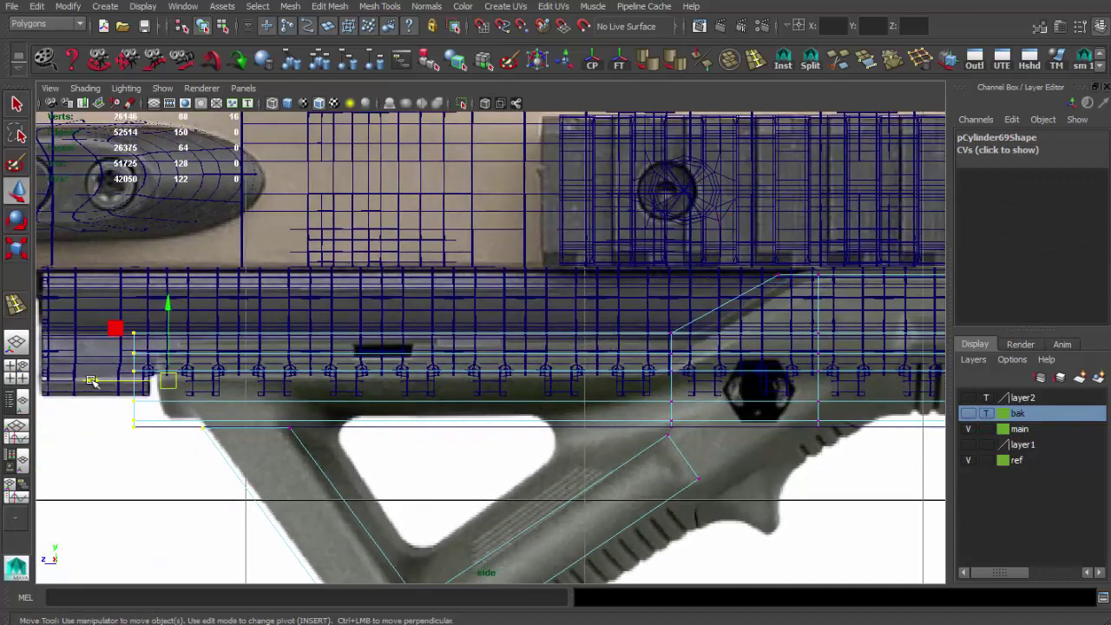
pyautogui.scroll(-3, 84, 379)
pyautogui.moveTo(578, 377)
pyautogui.keyDown('alt'); pyautogui.mouseDown(button='middle')
pyautogui.moveTo(553, 396)
pyautogui.moveTo(587, 396)
pyautogui.mouseUp(button='middle'); pyautogui.keyUp('alt')
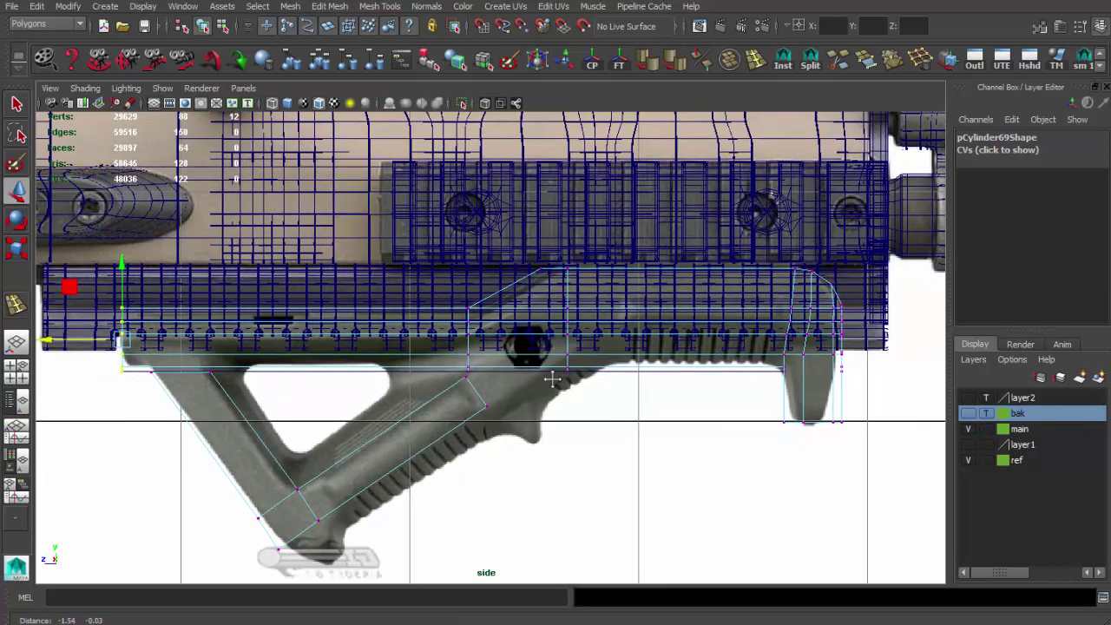
pyautogui.scroll(3, 553, 374)
pyautogui.keyDown('alt'); pyautogui.moveTo(553, 356); pyautogui.dragTo(458, 338, button='middle'); pyautogui.keyUp('alt')
pyautogui.scroll(1, 458, 339)
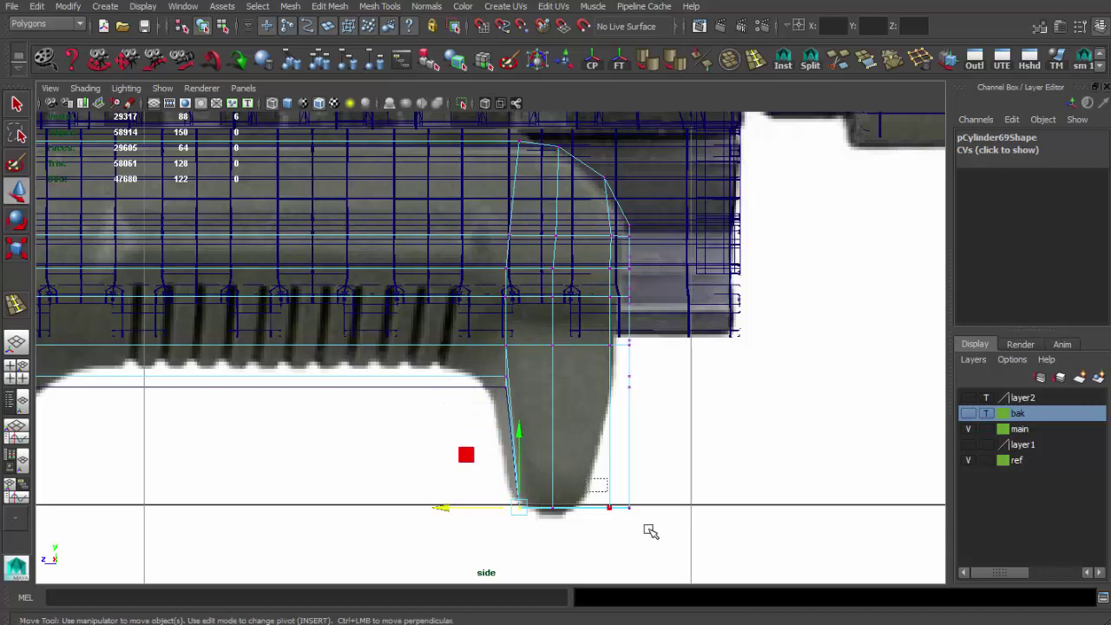
# Step: Add two edge loops near the foot's bottom and pull its back edge in to match the reference
pyautogui.click(624, 459)
pyautogui.click(620, 482)
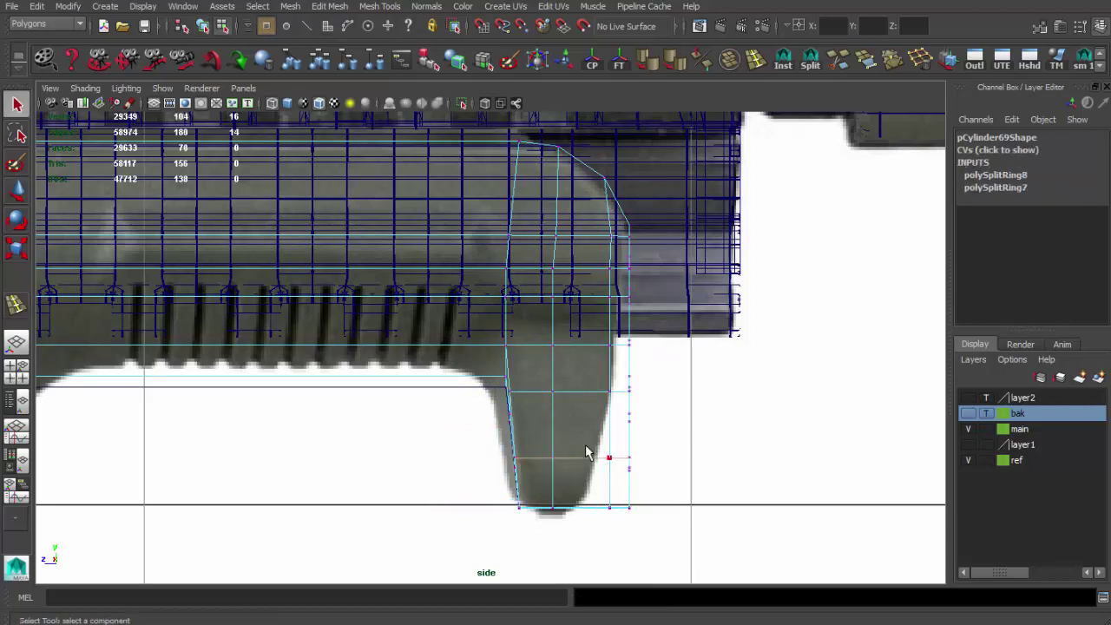
pyautogui.press('w')
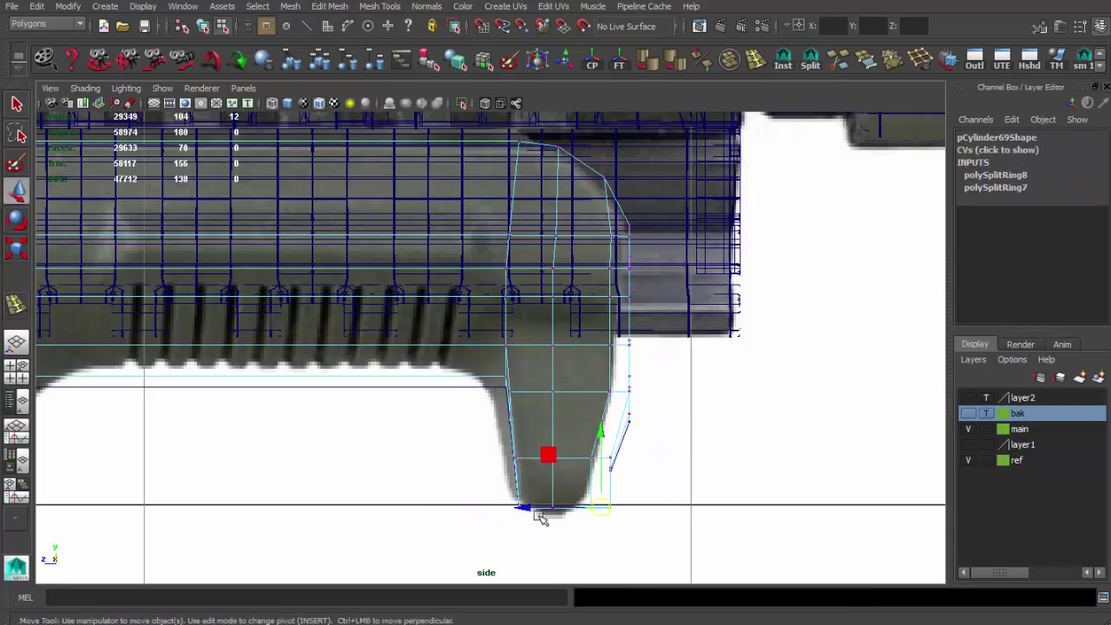
pyautogui.moveTo(538, 346); pyautogui.dragTo(526, 345)
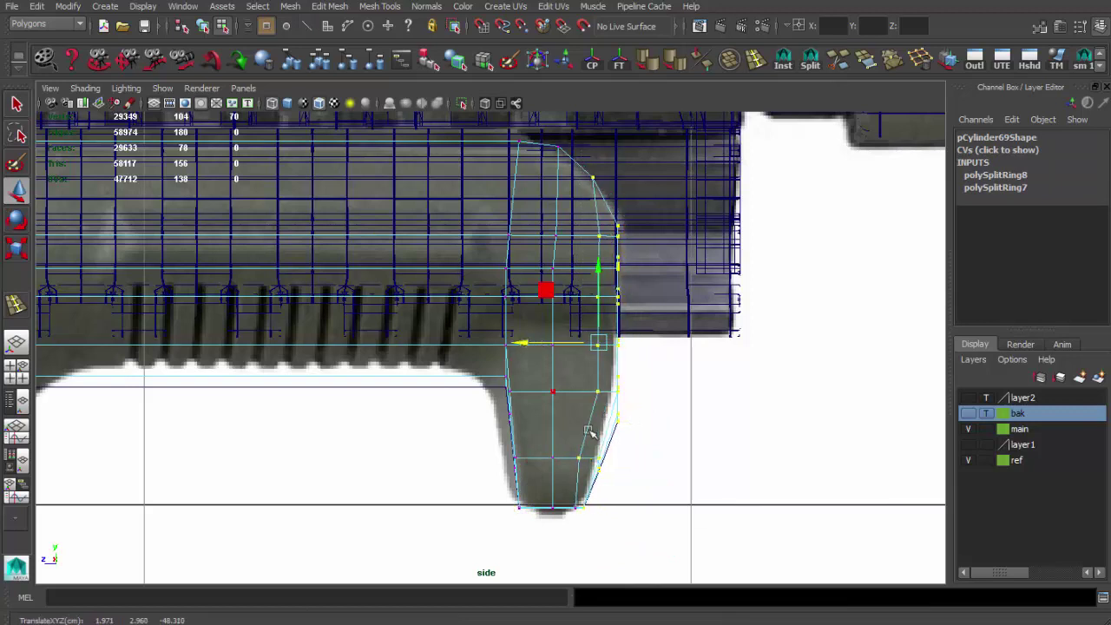
pyautogui.keyDown('alt'); pyautogui.moveTo(534, 298); pyautogui.dragTo(514, 211, button='middle'); pyautogui.keyUp('alt')
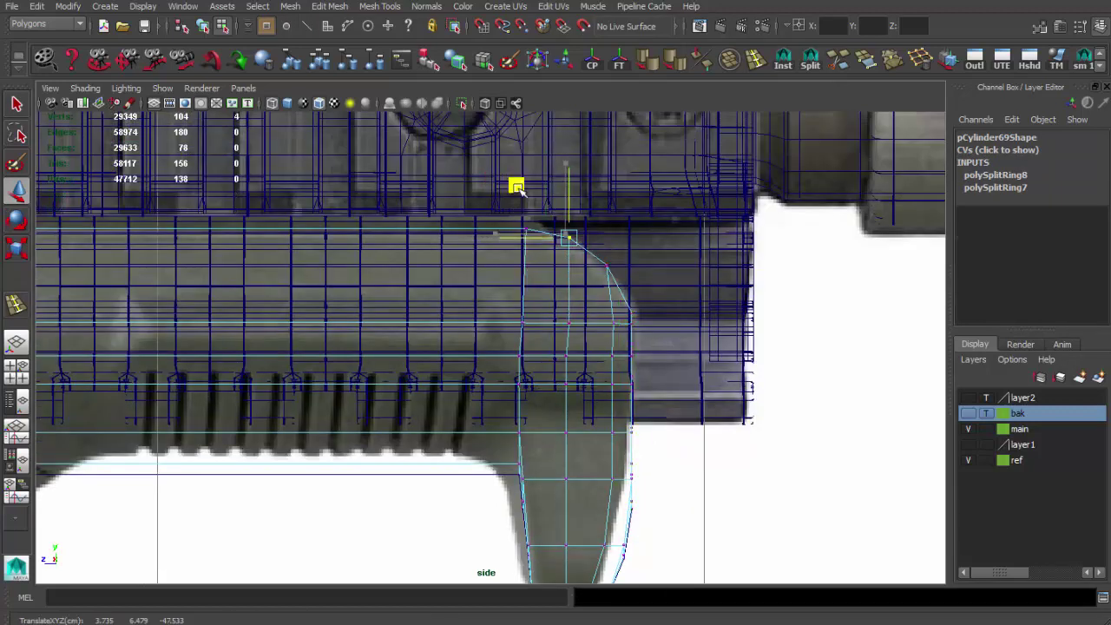
pyautogui.keyDown('alt'); pyautogui.moveTo(578, 478); pyautogui.dragTo(503, 388, button='middle'); pyautogui.keyUp('alt')
pyautogui.moveTo(505, 477); pyautogui.dragTo(605, 430)
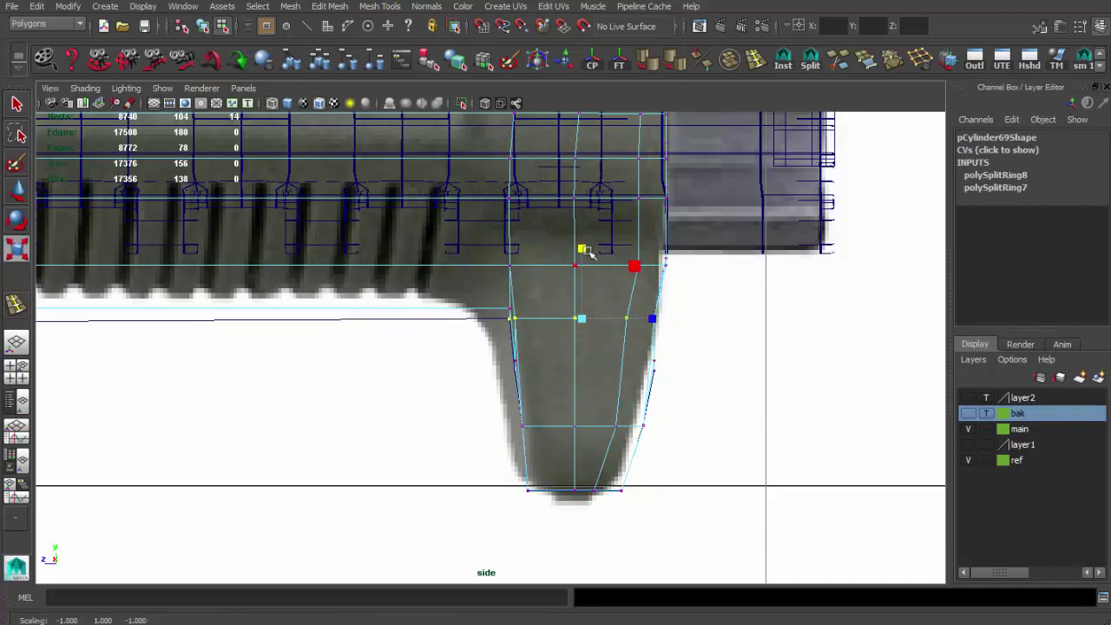
# Step: Flatten the selected edge loop vertically on the grip's front face
pyautogui.scroll(-3, 587, 268)
pyautogui.scroll(-3, 720, 278)
pyautogui.press('space')
pyautogui.press('space')
pyautogui.keyDown('alt'); pyautogui.moveTo(528, 258); pyautogui.dragTo(784, 392); pyautogui.keyUp('alt')
pyautogui.moveTo(661, 390)
pyautogui.keyDown('alt'); pyautogui.mouseDown()
pyautogui.moveTo(533, 408)
pyautogui.moveTo(678, 405)
pyautogui.mouseUp(); pyautogui.keyUp('alt')
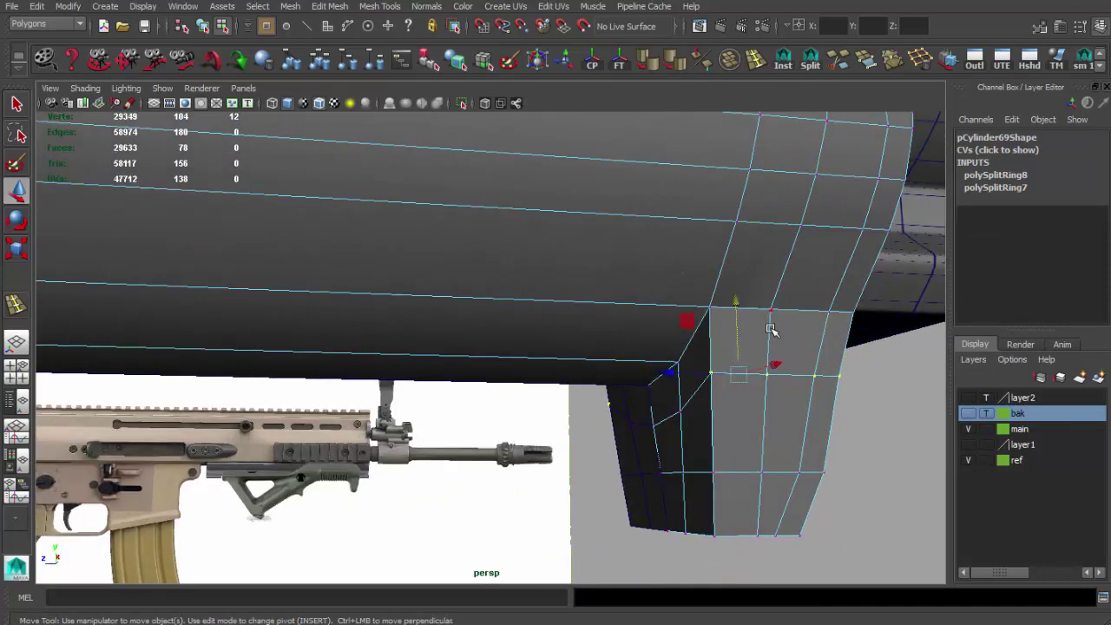
pyautogui.moveTo(744, 384)
pyautogui.keyDown('alt'); pyautogui.mouseDown()
pyautogui.moveTo(645, 335)
pyautogui.moveTo(715, 322)
pyautogui.moveTo(660, 392)
pyautogui.mouseUp(); pyautogui.keyUp('alt')
pyautogui.moveTo(653, 343)
pyautogui.keyDown('alt'); pyautogui.mouseDown()
pyautogui.moveTo(580, 304)
pyautogui.moveTo(582, 379)
pyautogui.moveTo(744, 309)
pyautogui.mouseUp(); pyautogui.keyUp('alt')
pyautogui.press('w')
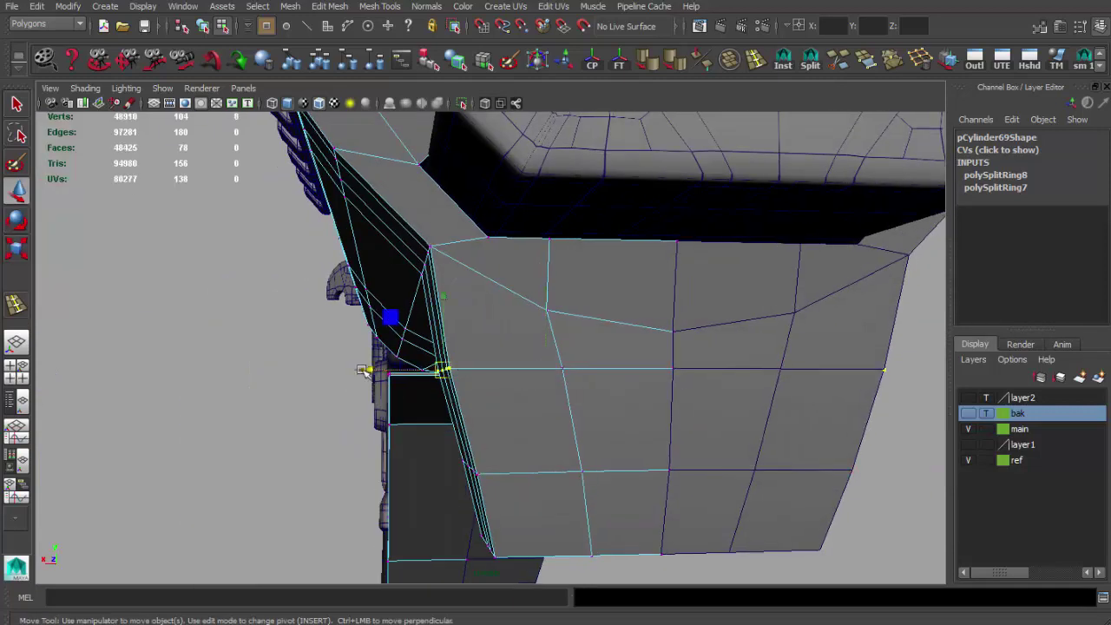
# Step: Scale the front components to taper the grip across its top edge
pyautogui.moveTo(437, 442)
pyautogui.keyDown('alt'); pyautogui.mouseDown()
pyautogui.moveTo(496, 460)
pyautogui.moveTo(508, 484)
pyautogui.moveTo(483, 533)
pyautogui.mouseUp(); pyautogui.keyUp('alt')
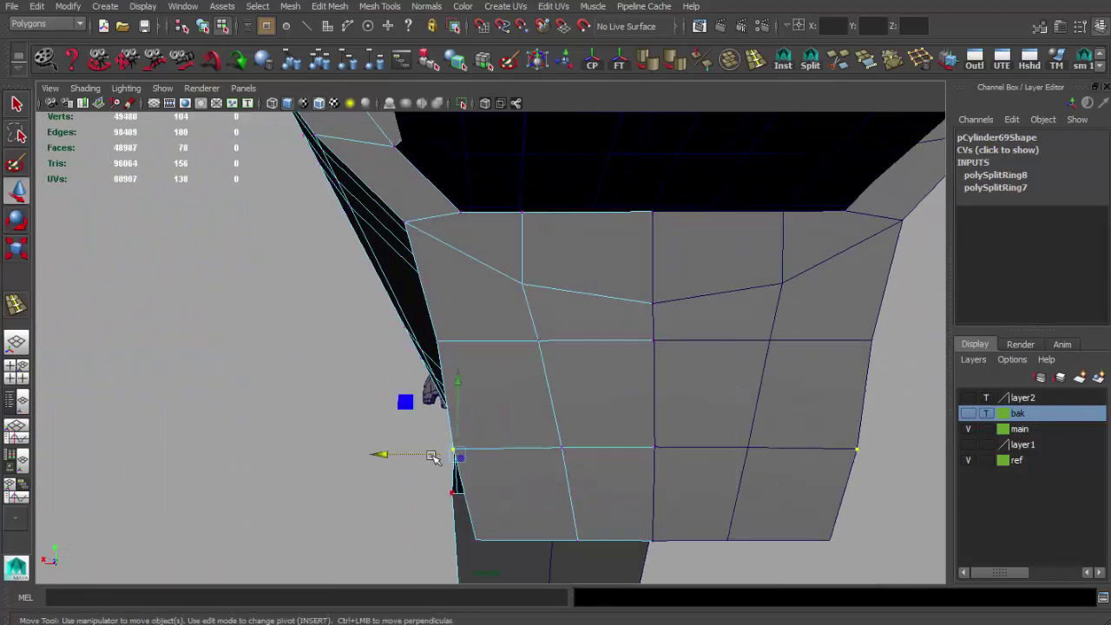
pyautogui.keyDown('alt'); pyautogui.moveTo(388, 455); pyautogui.dragTo(674, 316); pyautogui.keyUp('alt')
pyautogui.press('q')
pyautogui.press('w')
pyautogui.moveTo(674, 255)
pyautogui.keyDown('alt'); pyautogui.mouseDown()
pyautogui.moveTo(738, 291)
pyautogui.moveTo(660, 287)
pyautogui.moveTo(650, 312)
pyautogui.moveTo(705, 375)
pyautogui.mouseUp(); pyautogui.keyUp('alt')
pyautogui.press('r')
pyautogui.moveTo(704, 206)
pyautogui.keyDown('alt'); pyautogui.mouseDown()
pyautogui.moveTo(690, 268)
pyautogui.moveTo(608, 258)
pyautogui.moveTo(653, 219)
pyautogui.mouseUp(); pyautogui.keyUp('alt')
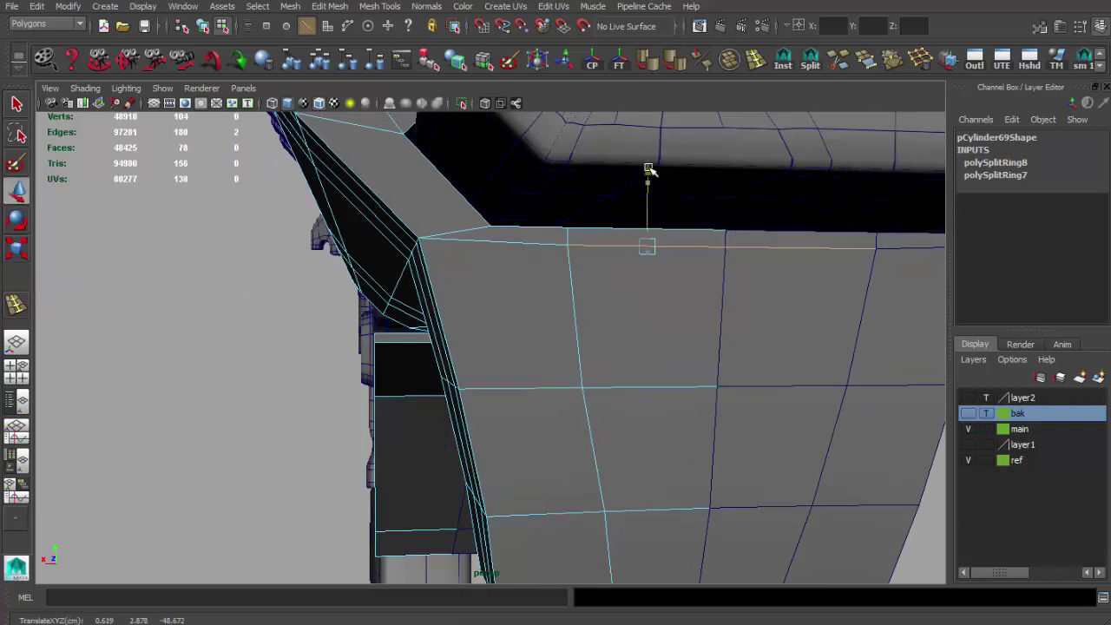
pyautogui.moveTo(649, 164)
pyautogui.keyDown('alt'); pyautogui.mouseDown()
pyautogui.moveTo(615, 356)
pyautogui.moveTo(539, 368)
pyautogui.mouseUp(); pyautogui.keyUp('alt')
pyautogui.press('q')
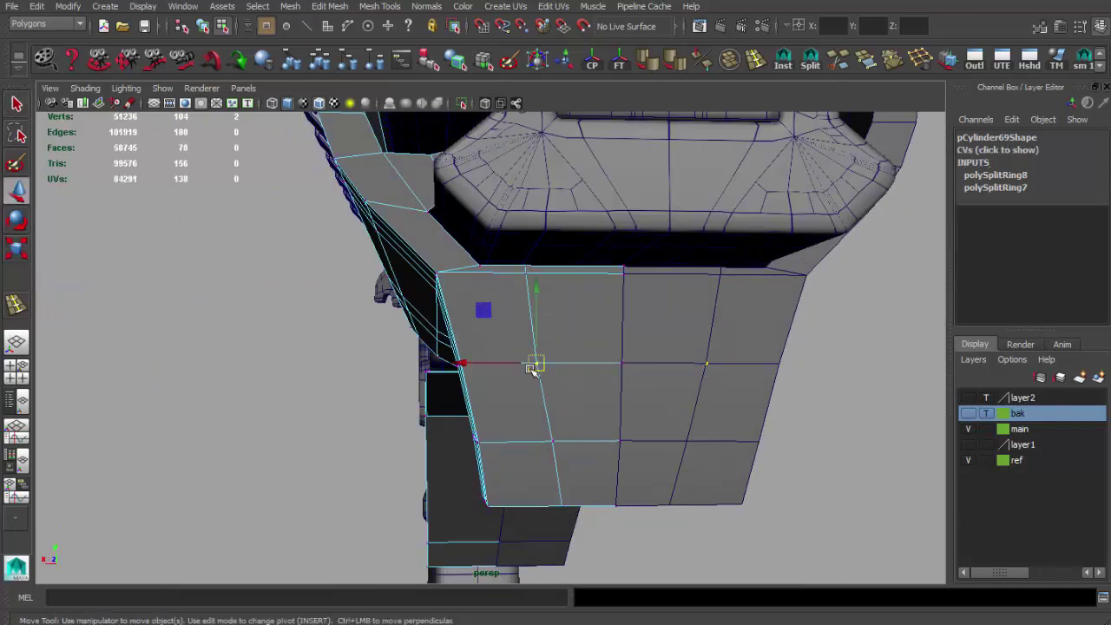
# Step: Leave component editing and select the whole grip object
pyautogui.moveTo(473, 375)
pyautogui.keyDown('alt'); pyautogui.mouseDown()
pyautogui.moveTo(659, 379)
pyautogui.moveTo(640, 429)
pyautogui.moveTo(646, 501)
pyautogui.moveTo(491, 449)
pyautogui.moveTo(521, 385)
pyautogui.moveTo(508, 322)
pyautogui.moveTo(544, 388)
pyautogui.moveTo(686, 506)
pyautogui.mouseUp(); pyautogui.keyUp('alt')
pyautogui.press('q')
pyautogui.press('F8')
pyautogui.press('space')
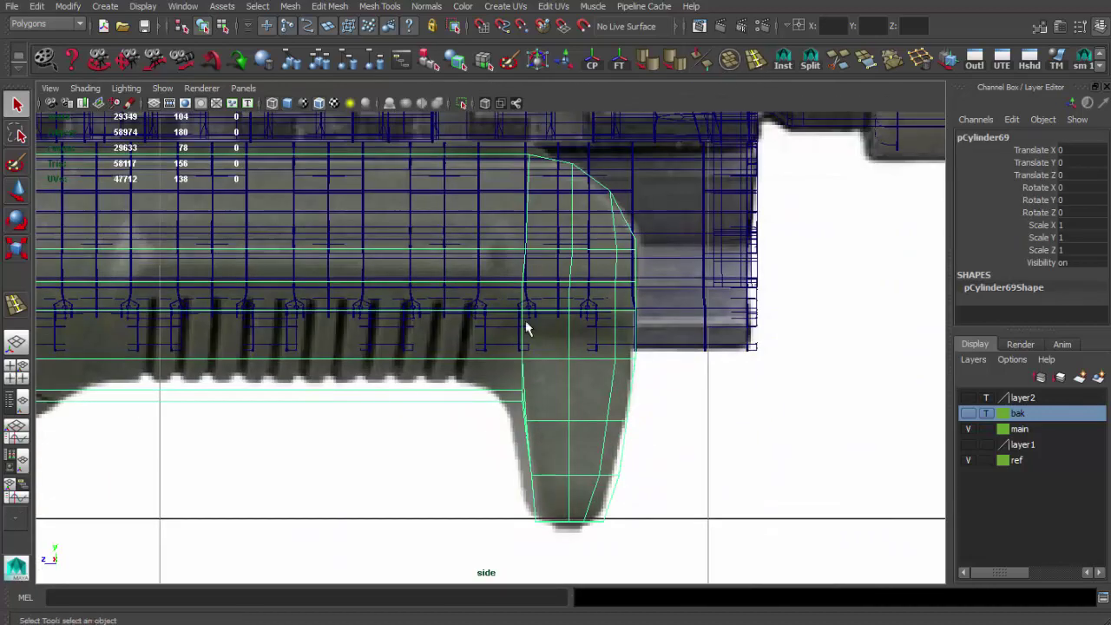
# Step: Insert the first vertical edge loop through the grip and select it across the box top
pyautogui.click(746, 79)
pyautogui.click(492, 362)
pyautogui.scroll(2, 530, 388)
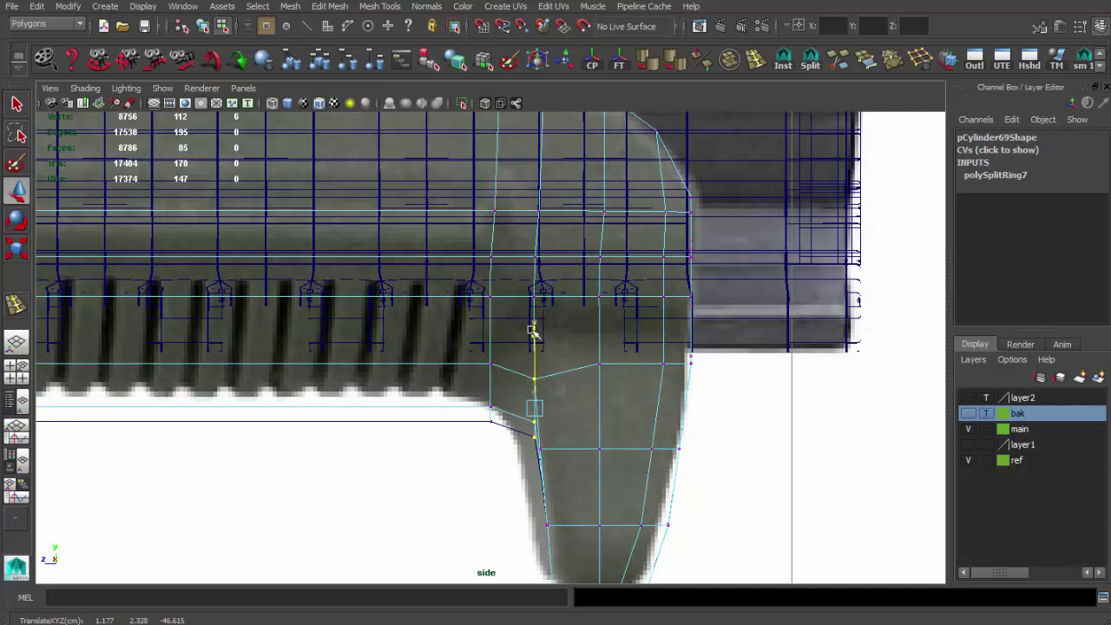
pyautogui.press('space')
pyautogui.press('space')
pyautogui.moveTo(602, 298)
pyautogui.keyDown('alt'); pyautogui.mouseDown()
pyautogui.moveTo(562, 321)
pyautogui.moveTo(447, 322)
pyautogui.moveTo(588, 318)
pyautogui.moveTo(521, 318)
pyautogui.mouseUp(); pyautogui.keyUp('alt')
pyautogui.hotkey('ctrl', 'z')
pyautogui.press('q')
pyautogui.doubleClick(459, 330)
pyautogui.press('w')
pyautogui.moveTo(454, 278)
pyautogui.keyDown('alt'); pyautogui.mouseDown()
pyautogui.moveTo(303, 315)
pyautogui.moveTo(409, 297)
pyautogui.mouseUp(); pyautogui.keyUp('alt')
pyautogui.moveTo(461, 322)
pyautogui.keyDown('alt'); pyautogui.mouseDown()
pyautogui.moveTo(509, 347)
pyautogui.moveTo(435, 319)
pyautogui.moveTo(533, 368)
pyautogui.mouseUp(); pyautogui.keyUp('alt')
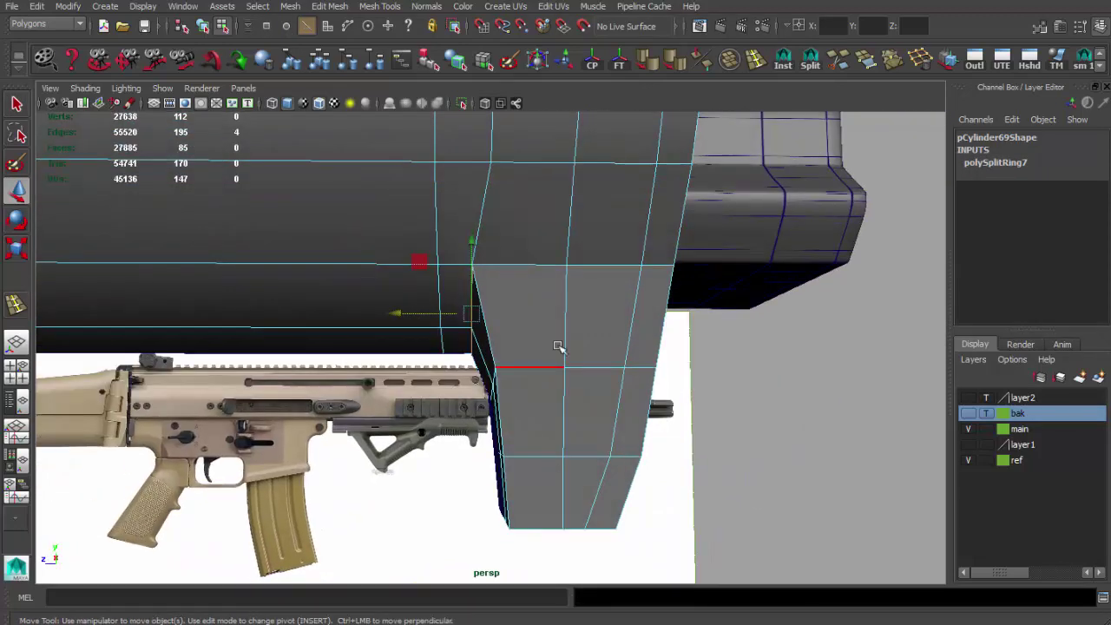
# Step: Insert a second vertical edge loop on the grip near its curved lip
pyautogui.click(640, 308)
pyautogui.press('q')
pyautogui.keyDown('alt'); pyautogui.moveTo(639, 308); pyautogui.dragTo(473, 325); pyautogui.keyUp('alt')
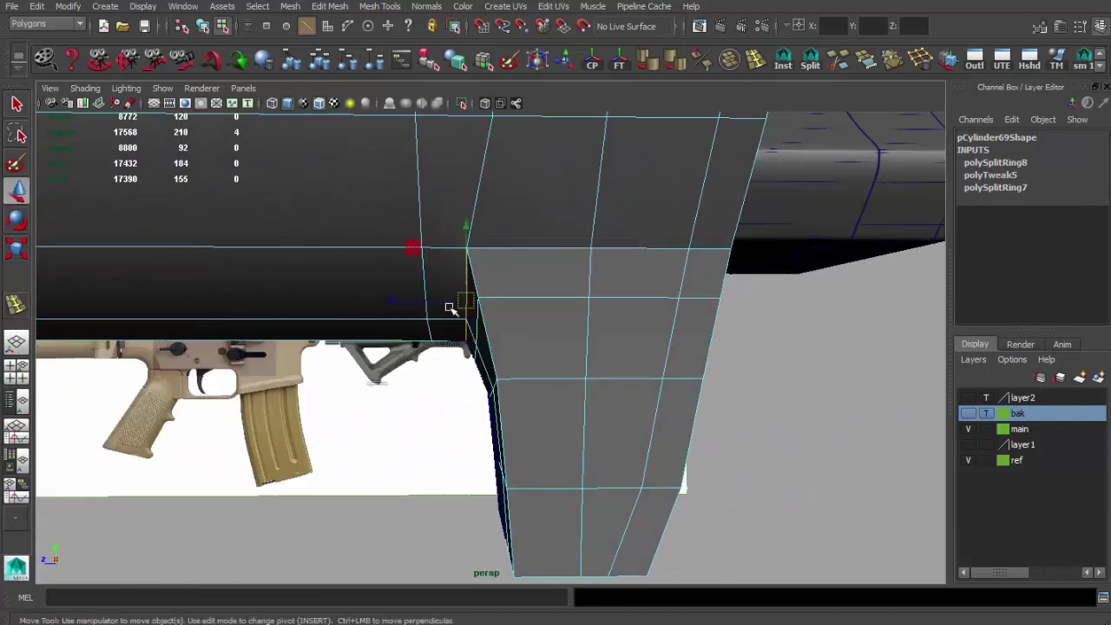
pyautogui.moveTo(451, 337)
pyautogui.keyDown('alt'); pyautogui.mouseDown()
pyautogui.moveTo(619, 268)
pyautogui.moveTo(561, 328)
pyautogui.moveTo(717, 509)
pyautogui.mouseUp(); pyautogui.keyUp('alt')
pyautogui.scroll(3, 539, 388)
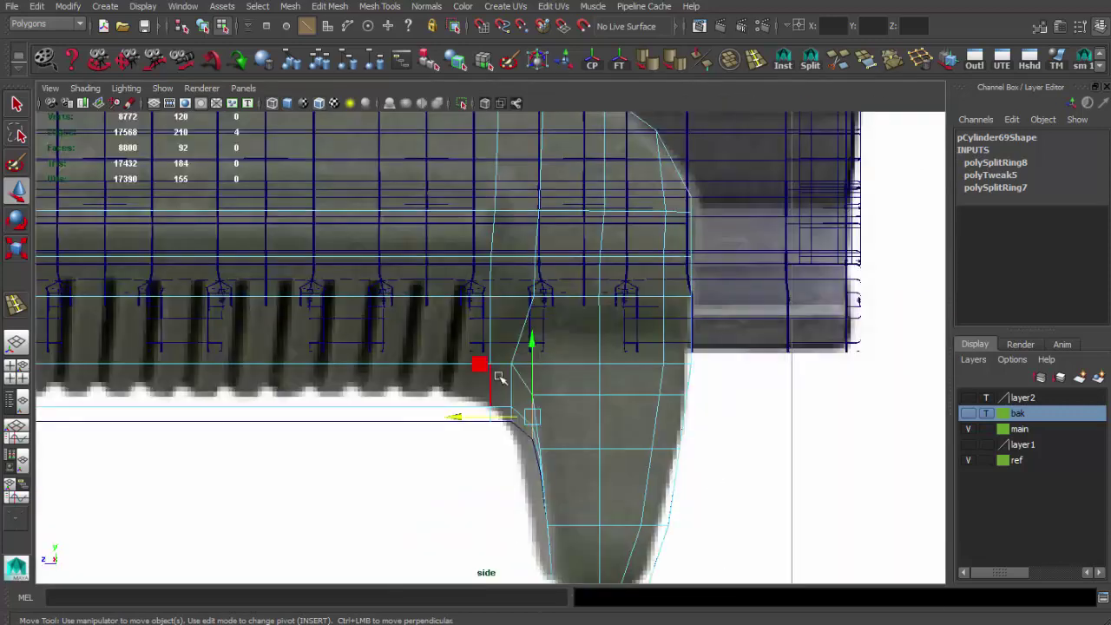
# Step: Pull the lip and back-edge vertices along X to follow the reference curve
pyautogui.click(510, 420)
pyautogui.press('w')
pyautogui.moveTo(438, 393); pyautogui.dragTo(423, 390)
pyautogui.click(536, 441)
pyautogui.press('w')
pyautogui.scroll(-5, 555, 365)
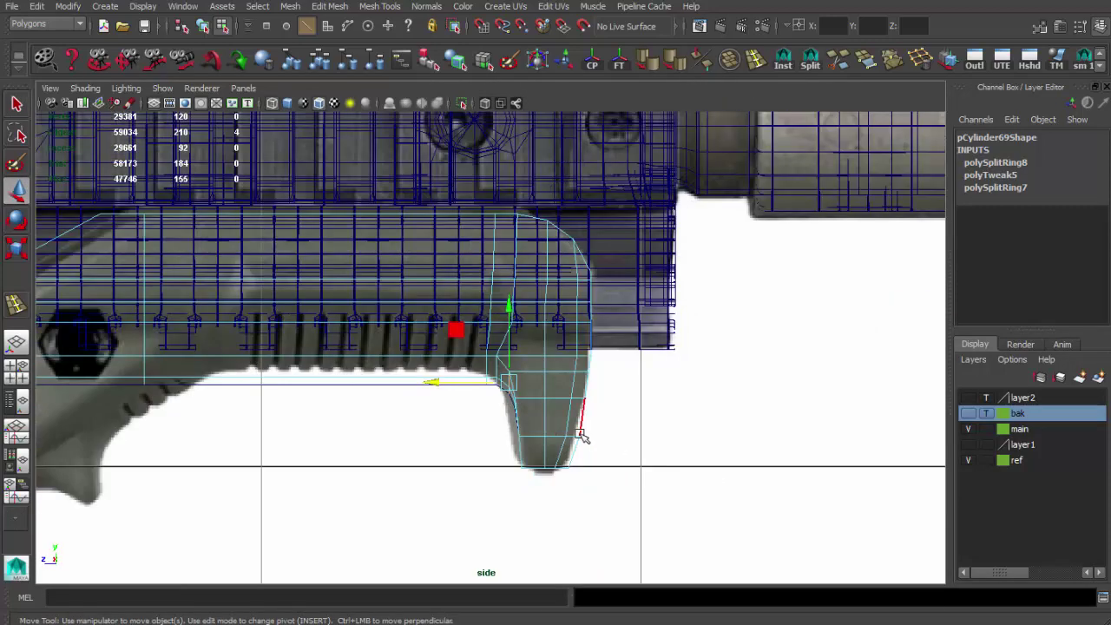
pyautogui.scroll(-2, 590, 323)
# Step: Return to object mode, clear the selection and view the whole rifle
pyautogui.press('space')
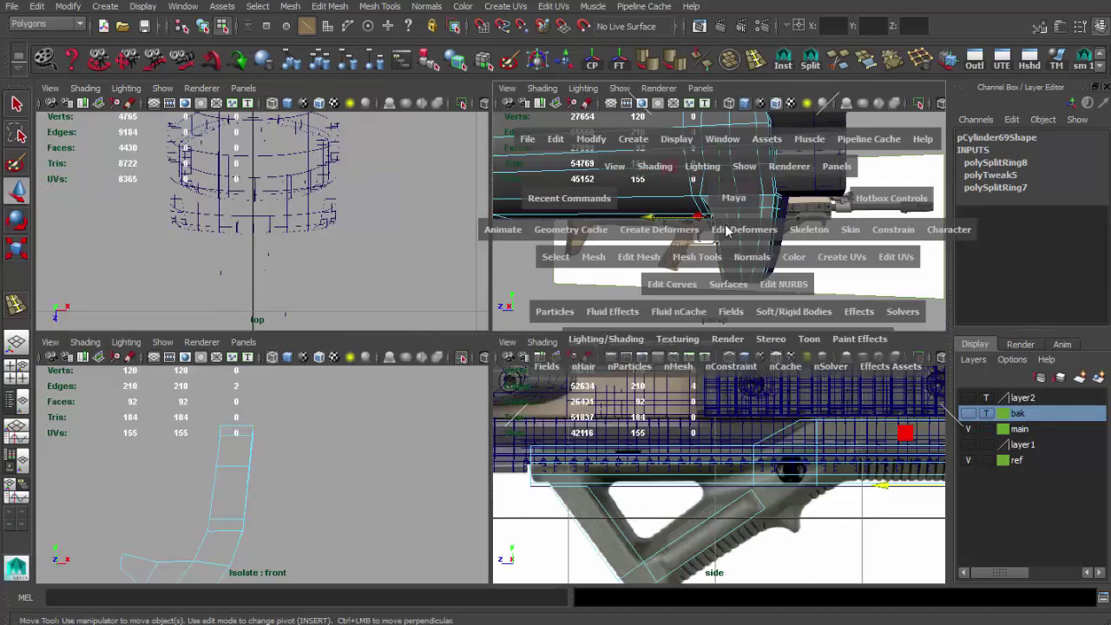
pyautogui.press('space')
pyautogui.press('F8')
pyautogui.press('q')
pyautogui.scroll(3, 575, 322)
pyautogui.click(440, 392)
pyautogui.moveTo(440, 392)
pyautogui.keyDown('alt'); pyautogui.mouseDown()
pyautogui.moveTo(461, 296)
pyautogui.moveTo(521, 287)
pyautogui.mouseUp(); pyautogui.keyUp('alt')
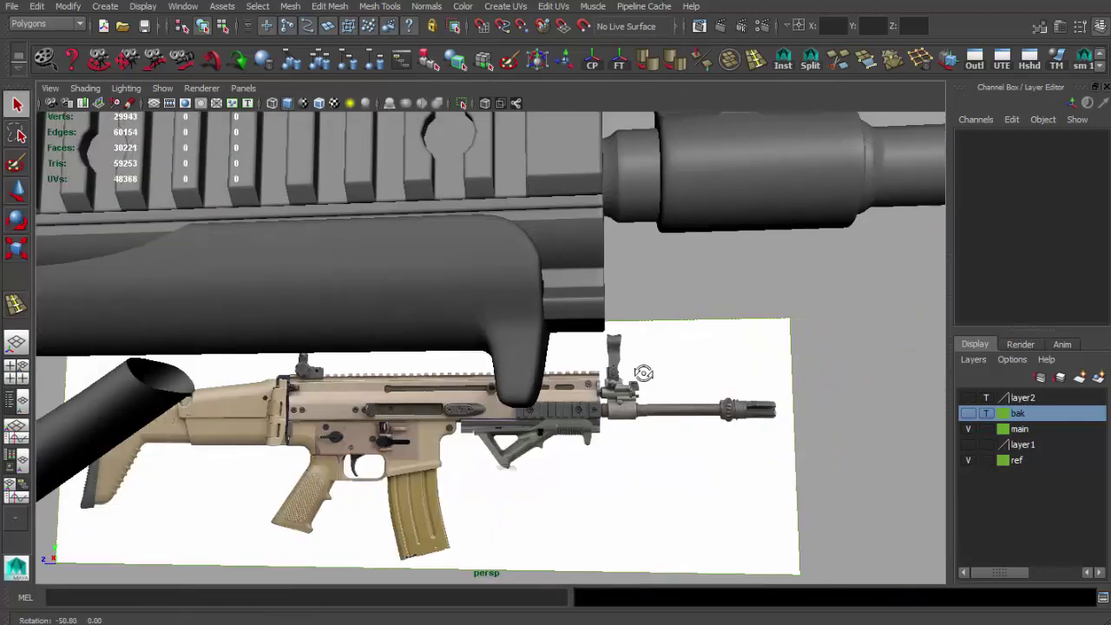
# Step: Convert the grip's edge selection to faces and shift the recess side-wall faces
pyautogui.click(469, 261)
pyautogui.scroll(3, 527, 276)
pyautogui.scroll(3, 576, 385)
pyautogui.scroll(2, 628, 409)
pyautogui.moveTo(628, 409)
pyautogui.keyDown('alt'); pyautogui.mouseDown()
pyautogui.moveTo(676, 313)
pyautogui.moveTo(541, 319)
pyautogui.mouseUp(); pyautogui.keyUp('alt')
pyautogui.press('F10')
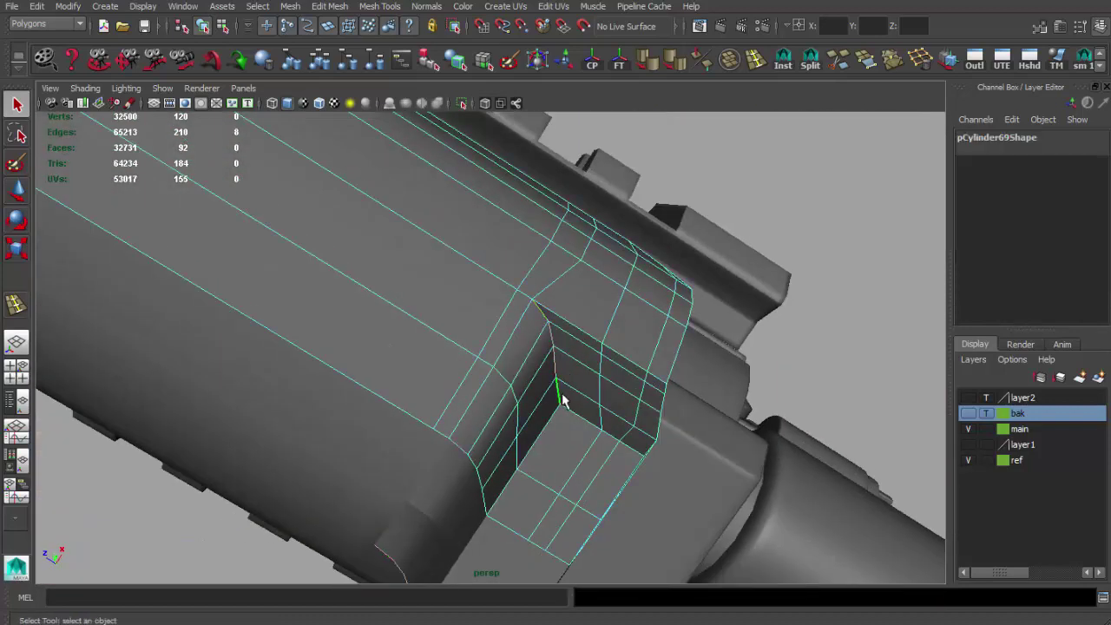
pyautogui.press('F11')
pyautogui.press('q')
pyautogui.moveTo(486, 521)
pyautogui.mouseDown()
pyautogui.moveTo(406, 387)
pyautogui.moveTo(565, 359)
pyautogui.moveTo(699, 231)
pyautogui.moveTo(541, 362)
pyautogui.moveTo(533, 382)
pyautogui.moveTo(590, 385)
pyautogui.mouseUp()
pyautogui.press('w')
pyautogui.press('F8')
pyautogui.press('q')
# Step: Extrude a selected grip edge into a thin strip with Ctrl+E
pyautogui.moveTo(547, 346)
pyautogui.keyDown('alt'); pyautogui.mouseDown()
pyautogui.moveTo(486, 286)
pyautogui.moveTo(405, 251)
pyautogui.mouseUp(); pyautogui.keyUp('alt')
pyautogui.keyDown('alt'); pyautogui.moveTo(405, 251); pyautogui.dragTo(409, 362, button='right'); pyautogui.keyUp('alt')
pyautogui.press('F10')
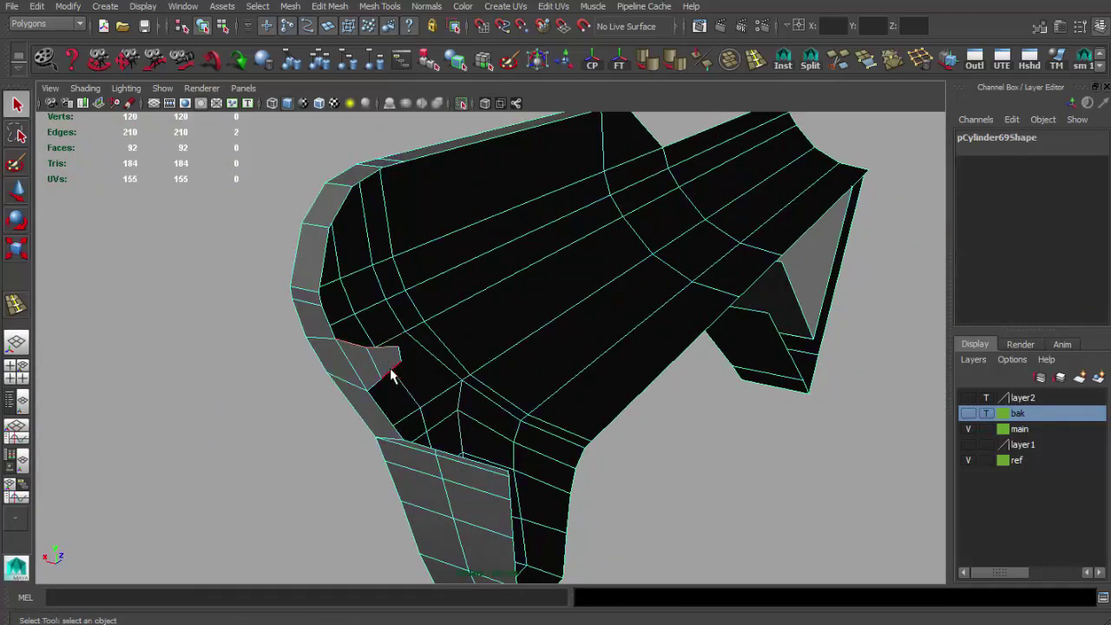
pyautogui.press('w')
pyautogui.moveTo(430, 375)
pyautogui.keyDown('alt'); pyautogui.mouseDown()
pyautogui.moveTo(355, 368)
pyautogui.moveTo(502, 465)
pyautogui.moveTo(478, 425)
pyautogui.moveTo(350, 362)
pyautogui.moveTo(753, 366)
pyautogui.mouseUp(); pyautogui.keyUp('alt')
pyautogui.hotkey('ctrl', 'e')
pyautogui.keyDown('alt'); pyautogui.moveTo(753, 365); pyautogui.dragTo(496, 339, button='right'); pyautogui.keyUp('alt')
pyautogui.moveTo(496, 340)
pyautogui.keyDown('alt'); pyautogui.mouseDown()
pyautogui.moveTo(793, 348)
pyautogui.moveTo(486, 324)
pyautogui.mouseUp(); pyautogui.keyUp('alt')
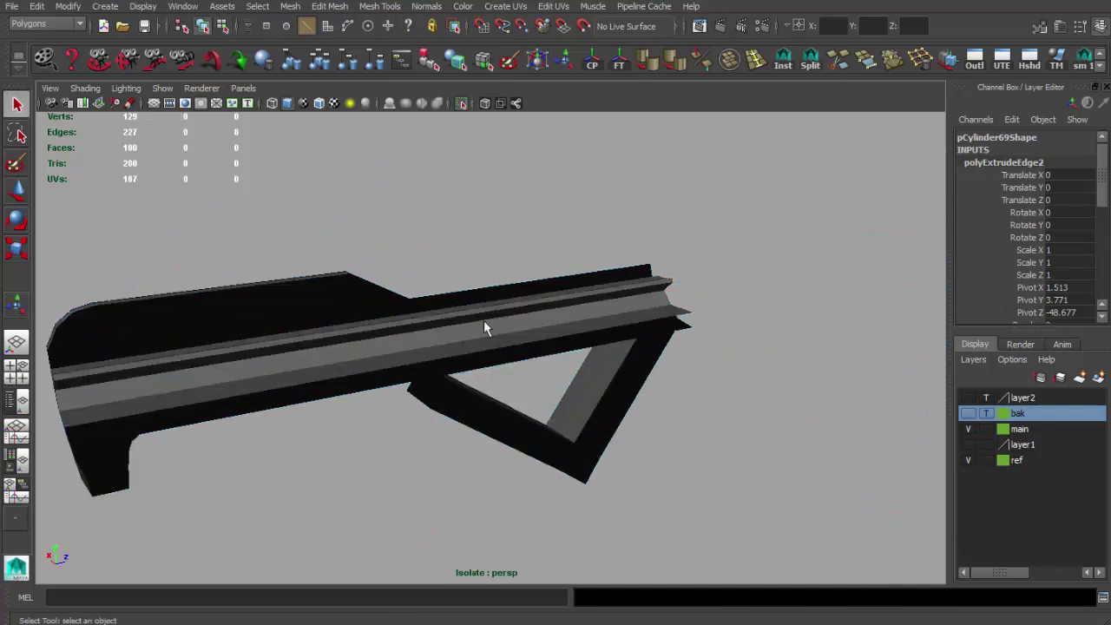
# Step: Extrude an edge along the mount's side, pull it out, and compare with the reference photo
pyautogui.press('F8')
pyautogui.keyDown('alt'); pyautogui.moveTo(486, 325); pyautogui.dragTo(551, 350, button='right'); pyautogui.keyUp('alt')
pyautogui.moveTo(550, 350)
pyautogui.keyDown('alt'); pyautogui.mouseDown()
pyautogui.moveTo(489, 350)
pyautogui.moveTo(550, 350)
pyautogui.moveTo(533, 310)
pyautogui.moveTo(683, 303)
pyautogui.moveTo(280, 280)
pyautogui.moveTo(605, 350)
pyautogui.moveTo(575, 325)
pyautogui.moveTo(553, 354)
pyautogui.moveTo(494, 332)
pyautogui.mouseUp(); pyautogui.keyUp('alt')
pyautogui.press('F10')
pyautogui.click(576, 324)
pyautogui.hotkey('ctrl', 'e')
pyautogui.moveTo(561, 344)
pyautogui.keyDown('alt'); pyautogui.mouseDown()
pyautogui.moveTo(446, 372)
pyautogui.moveTo(540, 413)
pyautogui.mouseUp(); pyautogui.keyUp('alt')
pyautogui.press('F8')
pyautogui.moveTo(486, 388)
pyautogui.keyDown('alt'); pyautogui.mouseDown()
pyautogui.moveTo(458, 342)
pyautogui.moveTo(491, 360)
pyautogui.mouseUp(); pyautogui.keyUp('alt')
pyautogui.hotkey('alt', 'Tab')
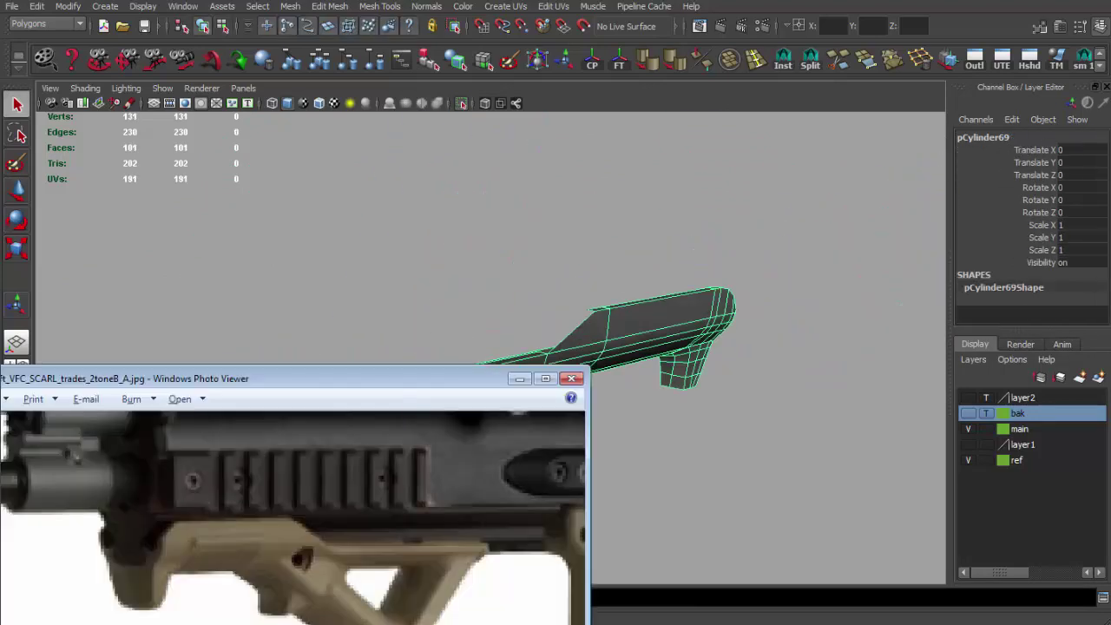
# Step: Extrude the mount's front-end edge and shape it into a curled lip matching the reference
pyautogui.hotkey('alt', 'Tab')
pyautogui.press('F10')
pyautogui.click(533, 392)
pyautogui.moveTo(642, 302)
pyautogui.keyDown('alt'); pyautogui.mouseDown()
pyautogui.moveTo(496, 310)
pyautogui.moveTo(564, 293)
pyautogui.mouseUp(); pyautogui.keyUp('alt')
pyautogui.hotkey('alt', 'Tab')
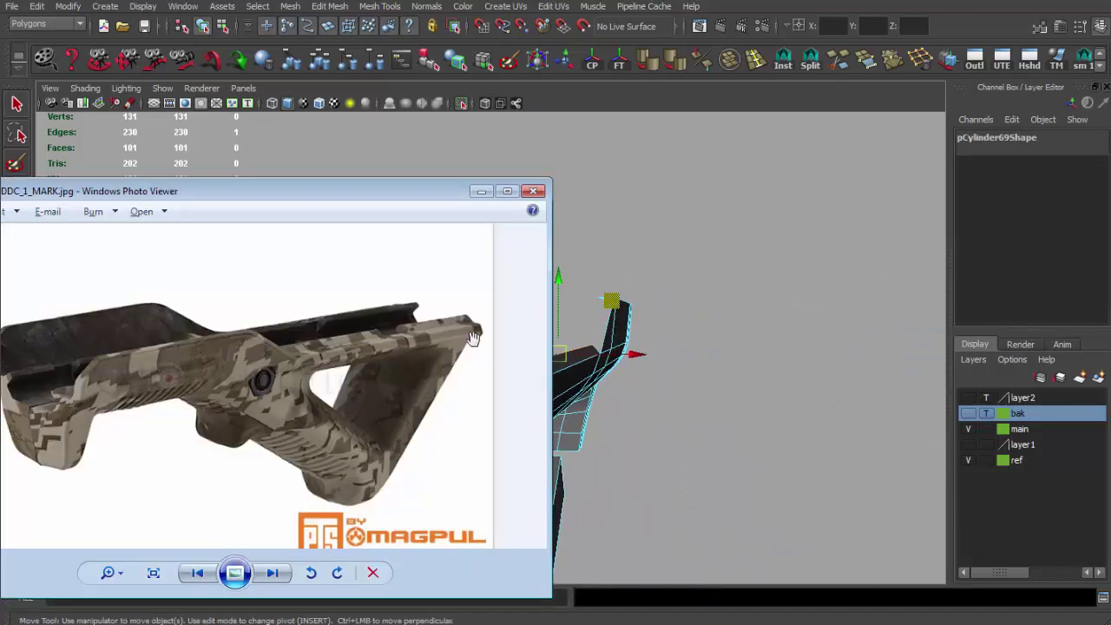
pyautogui.hotkey('alt', 'Tab')
pyautogui.hotkey('alt', 'Tab')
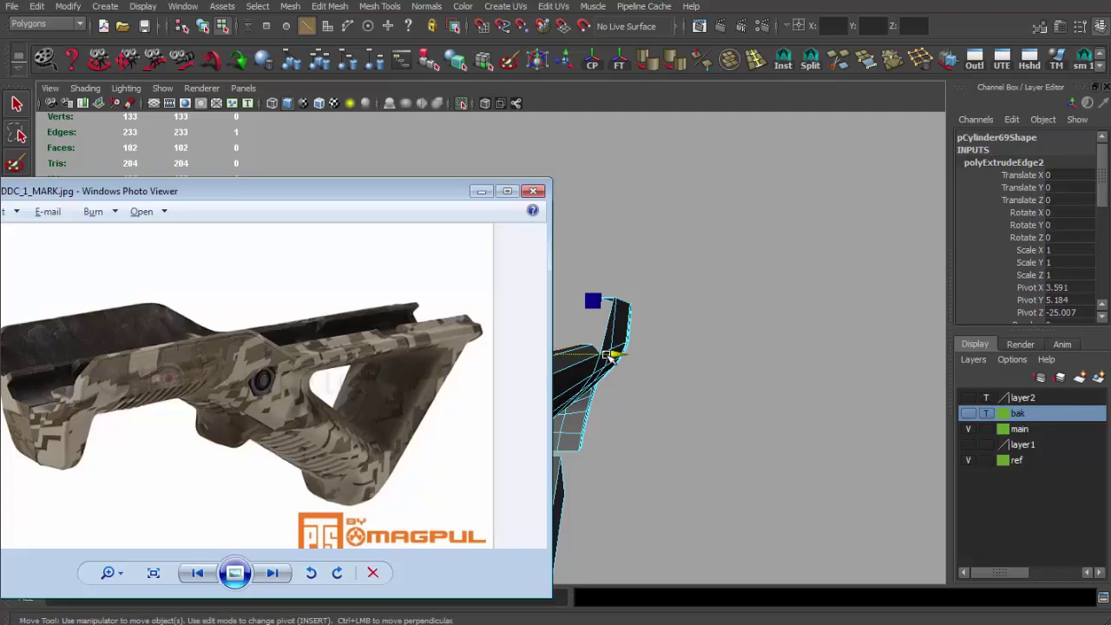
pyautogui.hotkey('alt', 'Tab')
pyautogui.keyDown('alt'); pyautogui.moveTo(612, 356); pyautogui.dragTo(627, 319); pyautogui.keyUp('alt')
pyautogui.hotkey('alt', 'Tab')
pyautogui.hotkey('alt', 'Tab')
pyautogui.hotkey('alt', 'Tab')
pyautogui.hotkey('alt', 'Tab')
pyautogui.hotkey('ctrl', 'e')
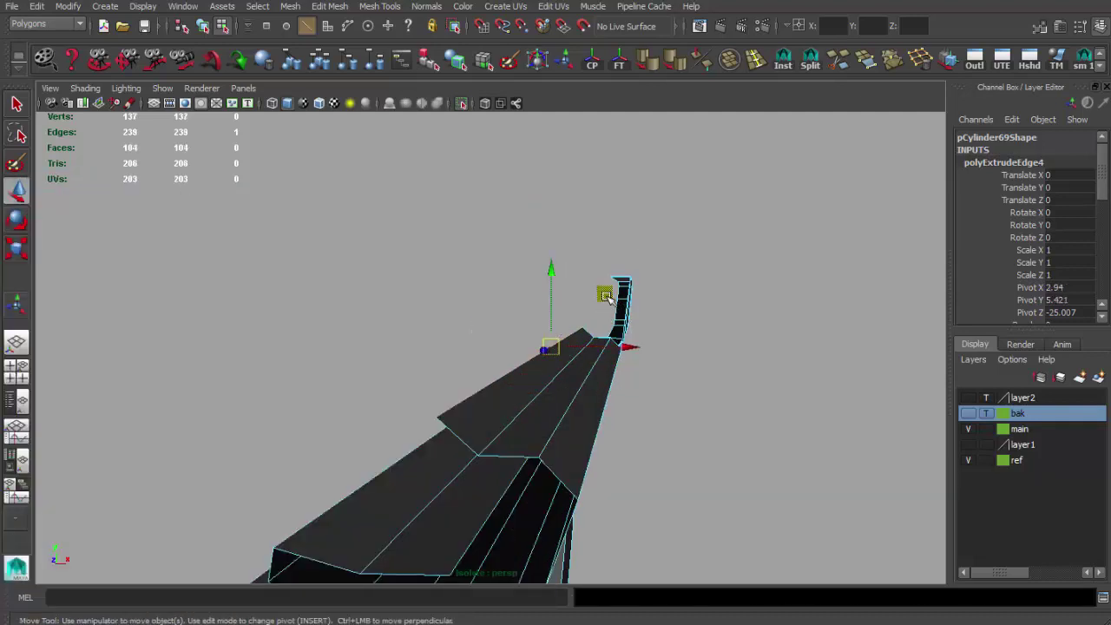
pyautogui.keyDown('alt'); pyautogui.moveTo(591, 312); pyautogui.dragTo(562, 315); pyautogui.keyUp('alt')
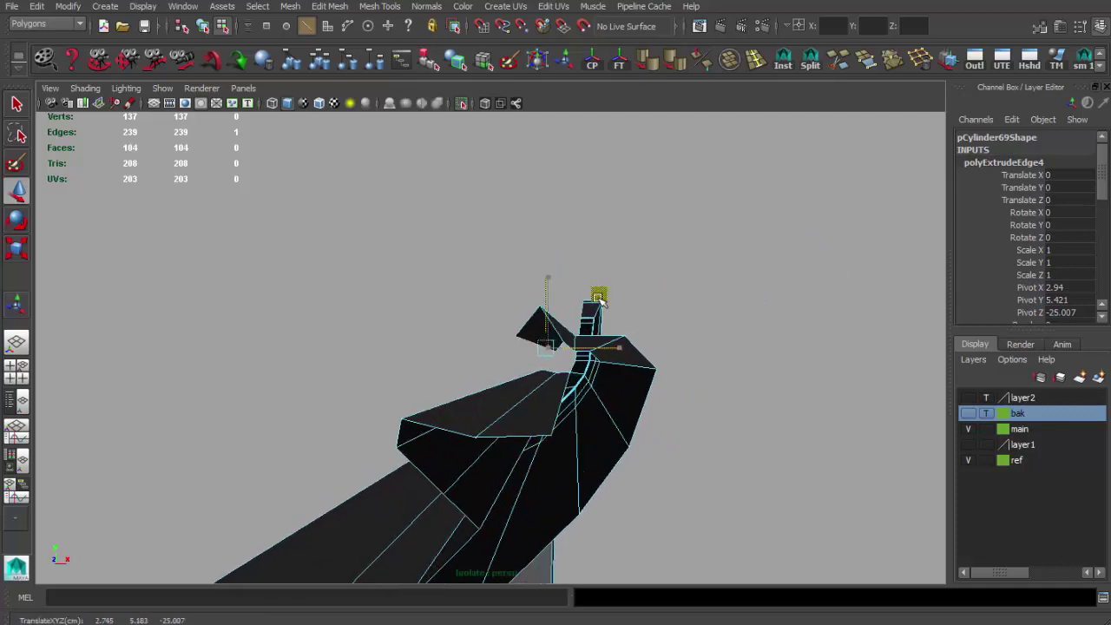
pyautogui.moveTo(614, 343)
pyautogui.keyDown('alt'); pyautogui.mouseDown()
pyautogui.moveTo(478, 382)
pyautogui.moveTo(426, 333)
pyautogui.moveTo(546, 320)
pyautogui.moveTo(541, 335)
pyautogui.moveTo(451, 347)
pyautogui.mouseUp(); pyautogui.keyUp('alt')
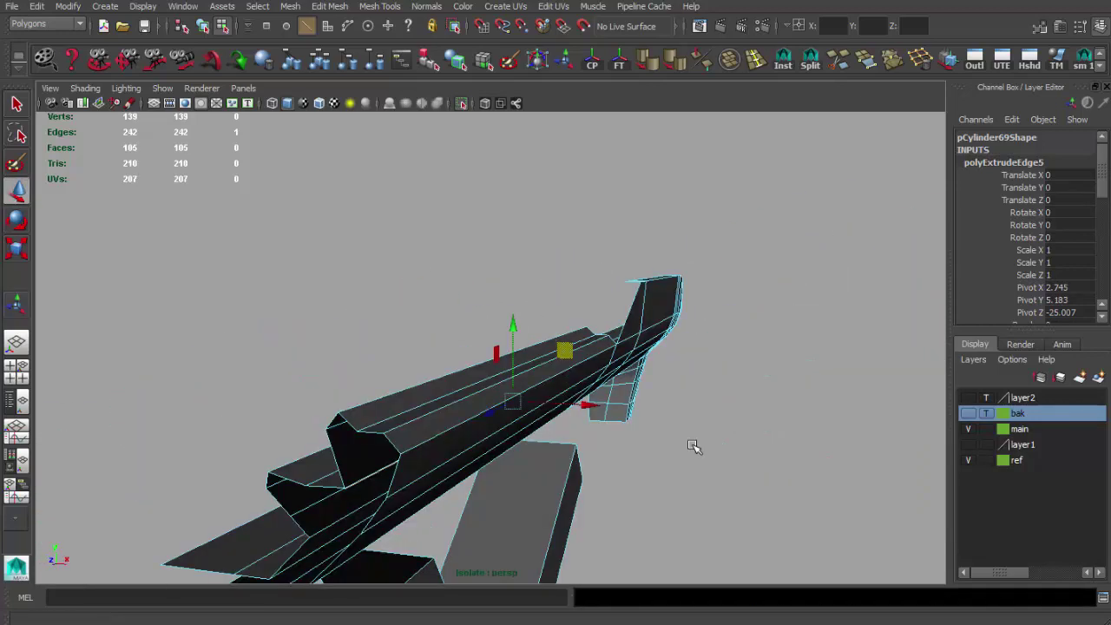
pyautogui.moveTo(495, 388)
pyautogui.keyDown('alt'); pyautogui.mouseDown()
pyautogui.moveTo(749, 417)
pyautogui.moveTo(520, 387)
pyautogui.moveTo(560, 398)
pyautogui.moveTo(481, 372)
pyautogui.moveTo(551, 377)
pyautogui.mouseUp(); pyautogui.keyUp('alt')
# Step: Delete the stray faces along the mount and check the lip in the four-view layout
pyautogui.press('Delete')
pyautogui.click(571, 399)
pyautogui.press('Delete')
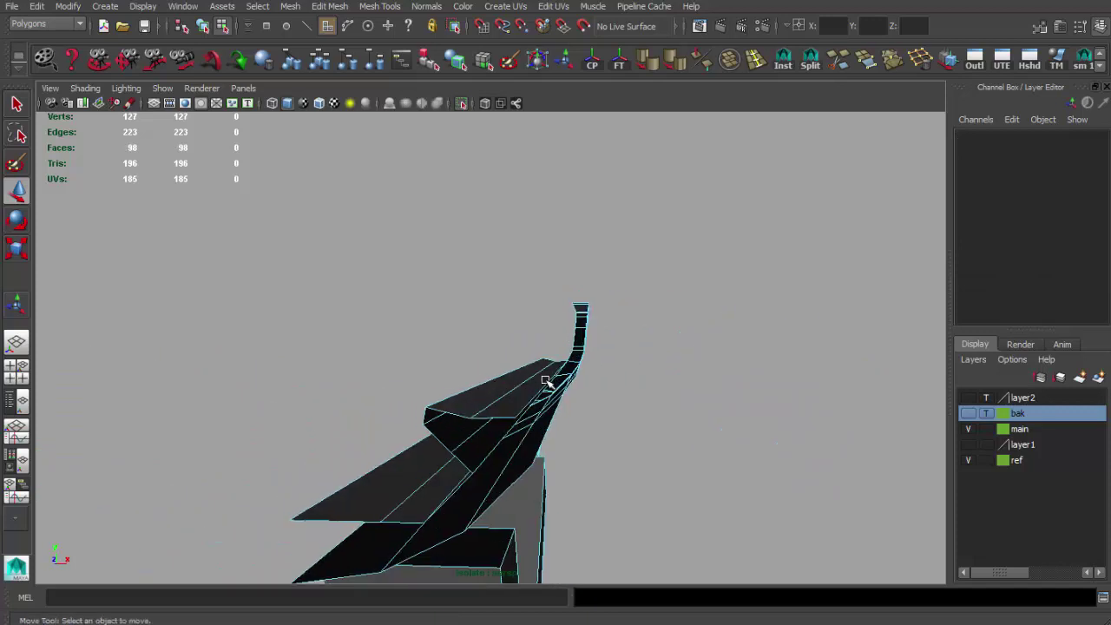
pyautogui.click(550, 376)
pyautogui.press('space')
pyautogui.press('space')
pyautogui.keyDown('alt'); pyautogui.moveTo(595, 417); pyautogui.dragTo(540, 421, button='middle'); pyautogui.keyUp('alt')
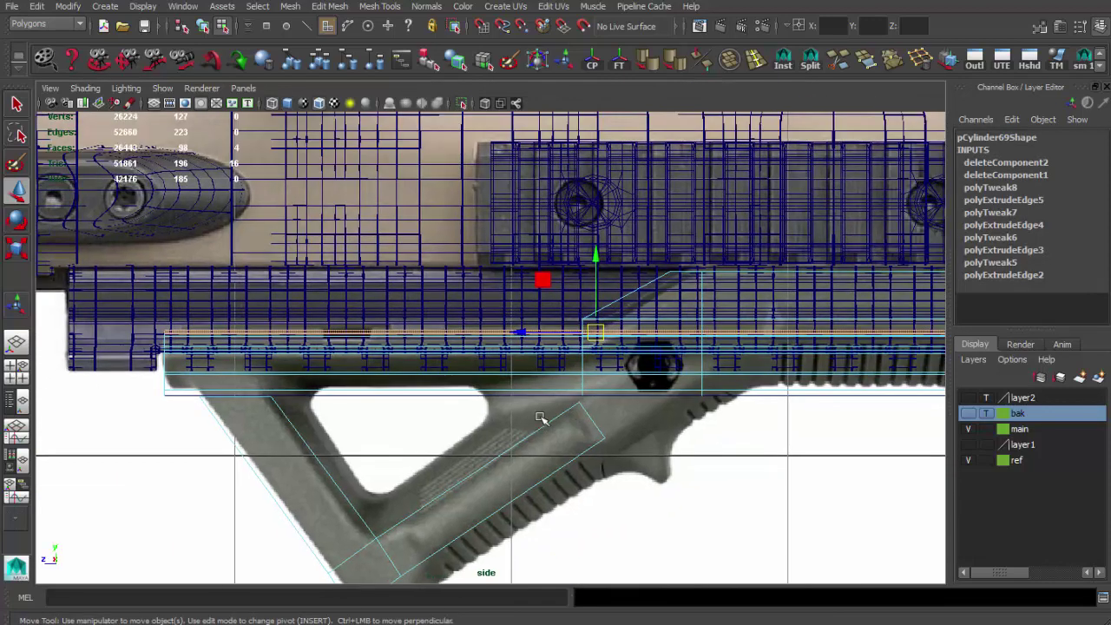
pyautogui.press('space')
pyautogui.press('space')
pyautogui.keyDown('alt'); pyautogui.moveTo(612, 321); pyautogui.dragTo(616, 323); pyautogui.keyUp('alt')
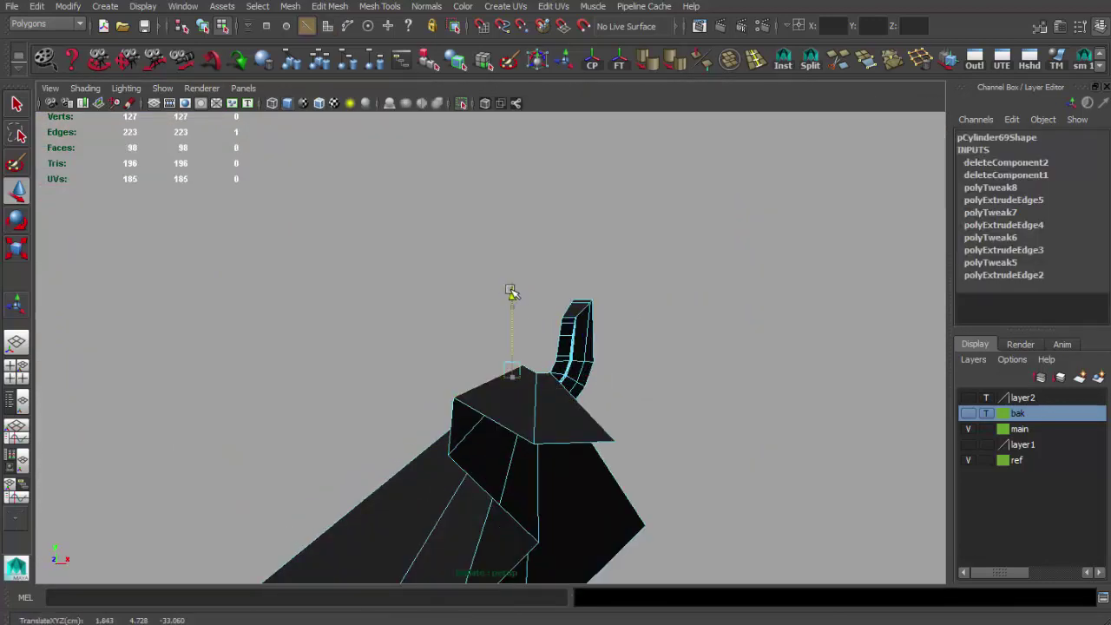
# Step: Extrude the edge at the lip's end, comparing it with the Magpul reference photo
pyautogui.hotkey('alt', 'Tab')
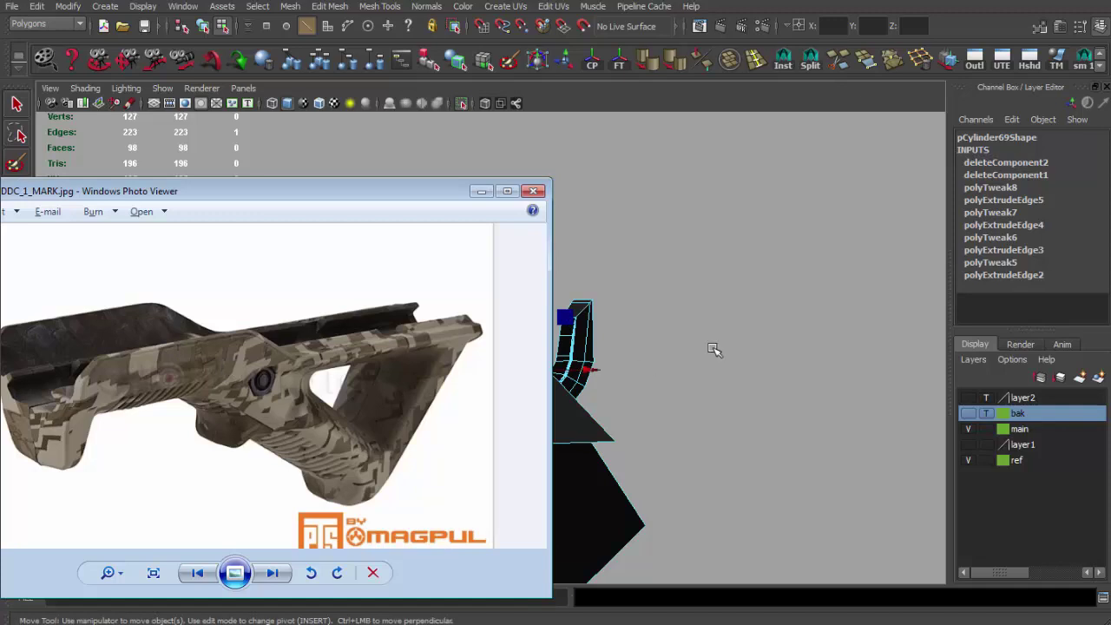
pyautogui.hotkey('alt', 'Tab')
pyautogui.click(569, 408)
pyautogui.hotkey('ctrl', 'e')
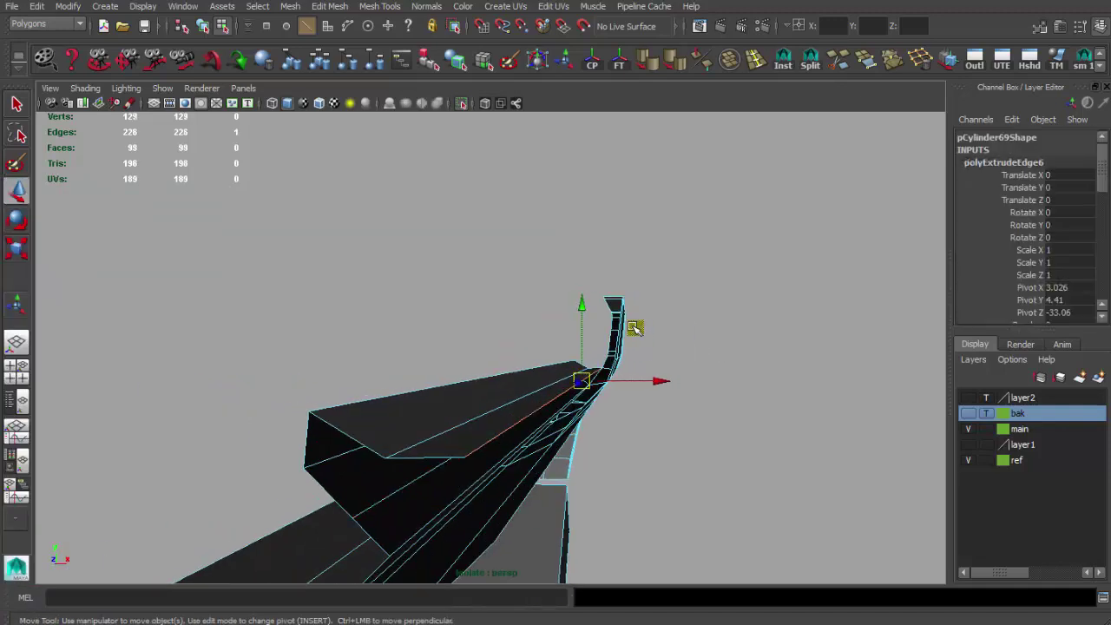
pyautogui.keyDown('alt'); pyautogui.moveTo(647, 344); pyautogui.dragTo(509, 355); pyautogui.keyUp('alt')
pyautogui.keyDown('alt'); pyautogui.moveTo(509, 355); pyautogui.dragTo(428, 397, button='right'); pyautogui.keyUp('alt')
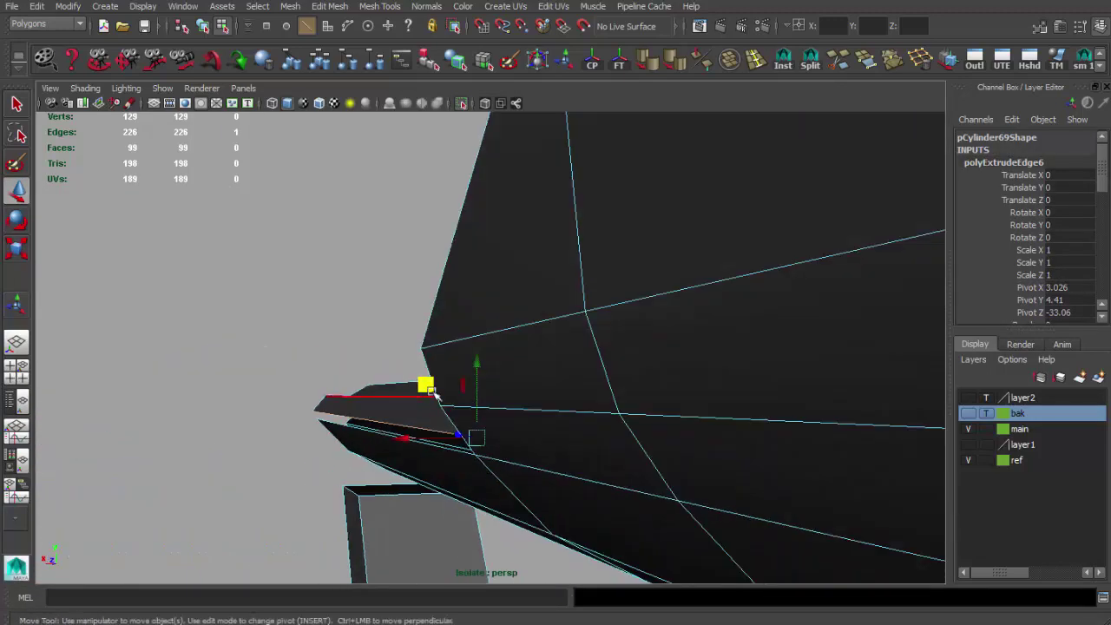
pyautogui.moveTo(426, 388)
pyautogui.keyDown('alt'); pyautogui.mouseDown()
pyautogui.moveTo(645, 404)
pyautogui.moveTo(674, 373)
pyautogui.moveTo(629, 412)
pyautogui.moveTo(426, 425)
pyautogui.moveTo(513, 393)
pyautogui.mouseUp(); pyautogui.keyUp('alt')
pyautogui.hotkey('alt', 'Tab')
pyautogui.hotkey('alt', 'Tab')
# Step: Insert an edge loop across the mount and fill the hole with a new face
pyautogui.click(613, 385)
pyautogui.press('q')
pyautogui.click(561, 438)
pyautogui.press('F8')
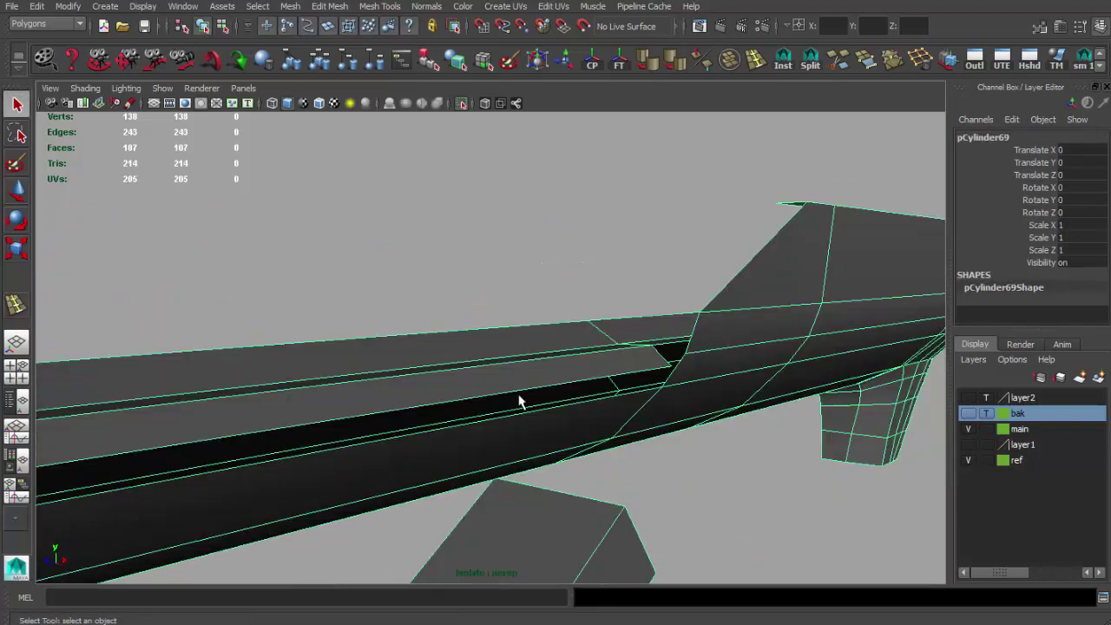
pyautogui.click(664, 355)
pyautogui.press('Return')
pyautogui.moveTo(628, 384)
pyautogui.keyDown('alt'); pyautogui.mouseDown()
pyautogui.moveTo(553, 377)
pyautogui.moveTo(511, 393)
pyautogui.moveTo(504, 432)
pyautogui.mouseUp(); pyautogui.keyUp('alt')
pyautogui.keyDown('alt'); pyautogui.moveTo(454, 402); pyautogui.dragTo(425, 386); pyautogui.keyUp('alt')
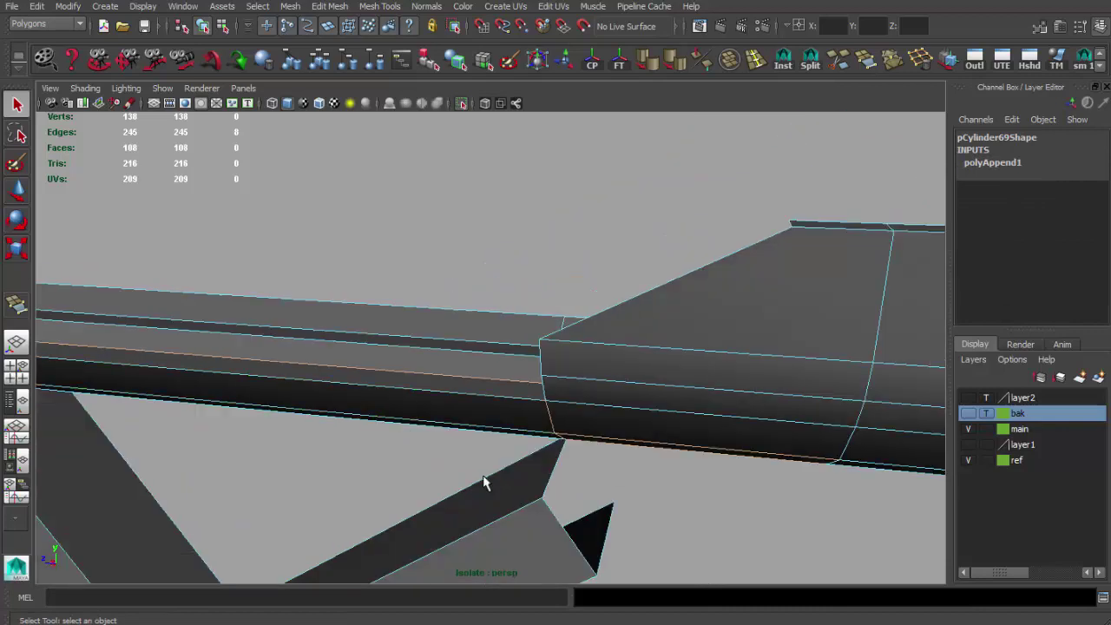
pyautogui.keyDown('alt'); pyautogui.moveTo(364, 410); pyautogui.dragTo(427, 392); pyautogui.keyUp('alt')
# Step: Move the selected edge and insert an edge loop across the fin
pyautogui.press('w')
pyautogui.moveTo(568, 376)
pyautogui.keyDown('alt'); pyautogui.mouseDown()
pyautogui.moveTo(620, 426)
pyautogui.moveTo(526, 444)
pyautogui.moveTo(390, 368)
pyautogui.moveTo(461, 465)
pyautogui.moveTo(635, 377)
pyautogui.mouseUp(); pyautogui.keyUp('alt')
pyautogui.keyDown('alt'); pyautogui.moveTo(243, 405); pyautogui.dragTo(180, 358); pyautogui.keyUp('alt')
pyautogui.press('F8')
pyautogui.moveTo(367, 398)
pyautogui.keyDown('alt'); pyautogui.mouseDown()
pyautogui.moveTo(371, 389)
pyautogui.moveTo(541, 422)
pyautogui.moveTo(534, 412)
pyautogui.mouseUp(); pyautogui.keyUp('alt')
pyautogui.moveTo(423, 359)
pyautogui.keyDown('alt'); pyautogui.mouseDown()
pyautogui.moveTo(373, 442)
pyautogui.moveTo(347, 447)
pyautogui.moveTo(635, 158)
pyautogui.mouseUp(); pyautogui.keyUp('alt')
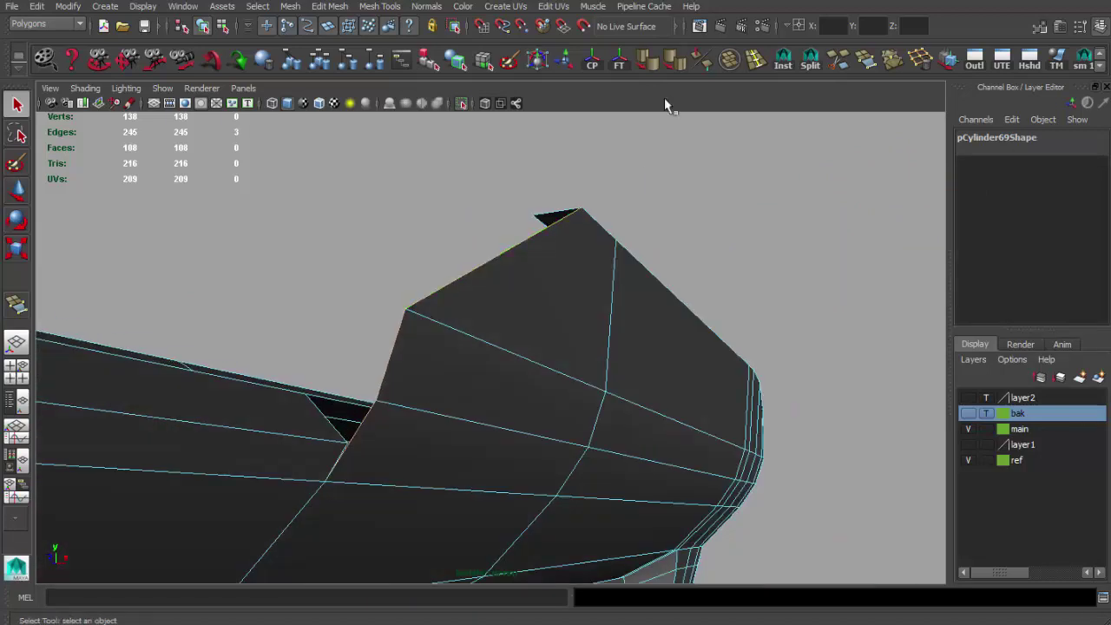
pyautogui.click(354, 448)
pyautogui.moveTo(355, 447)
pyautogui.keyDown('alt'); pyautogui.mouseDown()
pyautogui.moveTo(390, 448)
pyautogui.moveTo(295, 461)
pyautogui.mouseUp(); pyautogui.keyUp('alt')
# Step: Add an edge loop on the front lip, merge tip vertices, and extrude the lip edges upward
pyautogui.press('q')
pyautogui.press('4')
pyautogui.press('5')
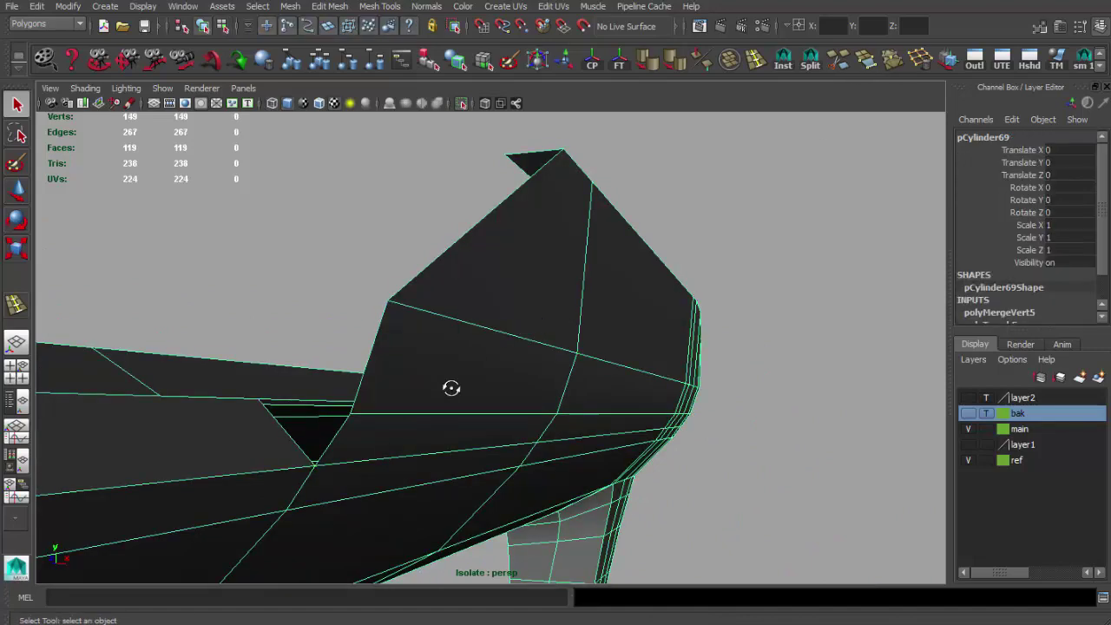
pyautogui.keyDown('alt'); pyautogui.moveTo(442, 385); pyautogui.dragTo(389, 346); pyautogui.keyUp('alt')
pyautogui.hotkey('ctrl', 'e')
pyautogui.press('w')
pyautogui.keyDown('alt'); pyautogui.moveTo(375, 393); pyautogui.dragTo(539, 294); pyautogui.keyUp('alt')
# Step: Check the lip's shape in wireframe and shaded display, then return to object mode
pyautogui.keyDown('alt'); pyautogui.moveTo(532, 345); pyautogui.dragTo(389, 440); pyautogui.keyUp('alt')
pyautogui.press('4')
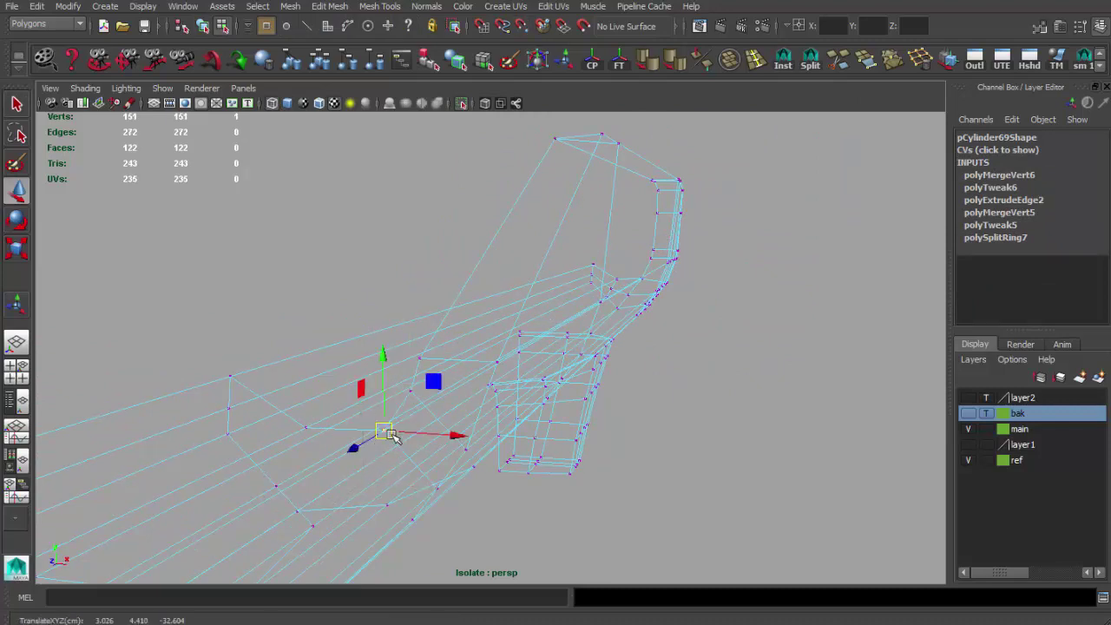
pyautogui.press('5')
pyautogui.keyDown('alt'); pyautogui.moveTo(694, 284); pyautogui.dragTo(461, 377); pyautogui.keyUp('alt')
pyautogui.press('F8')
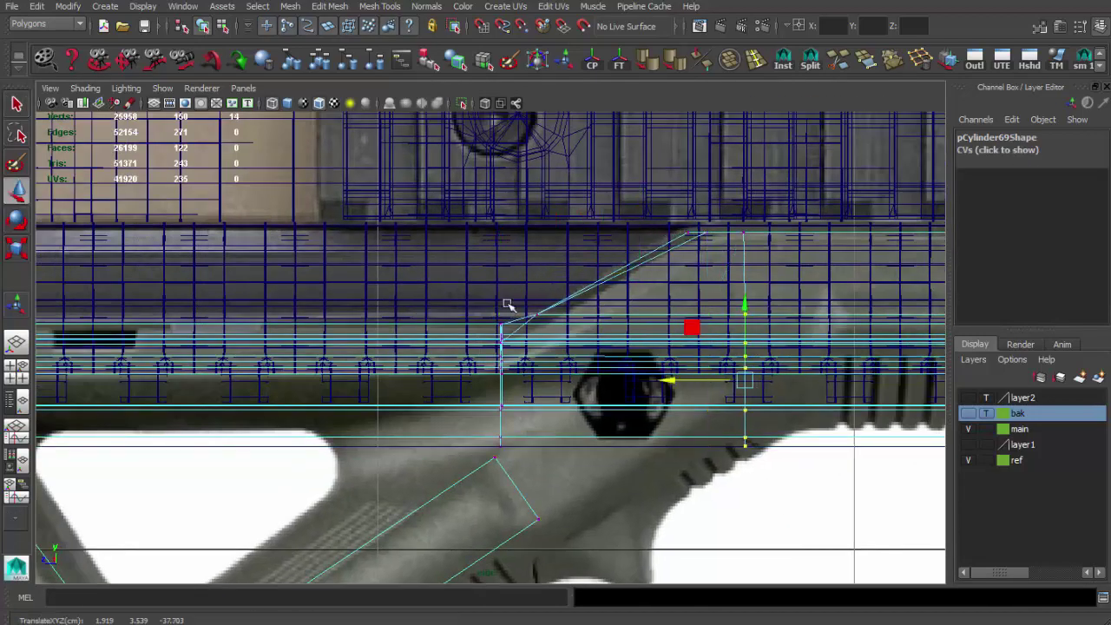
# Step: Insert an edge loop near the base of the sloped ramp
pyautogui.press('space')
pyautogui.press('space')
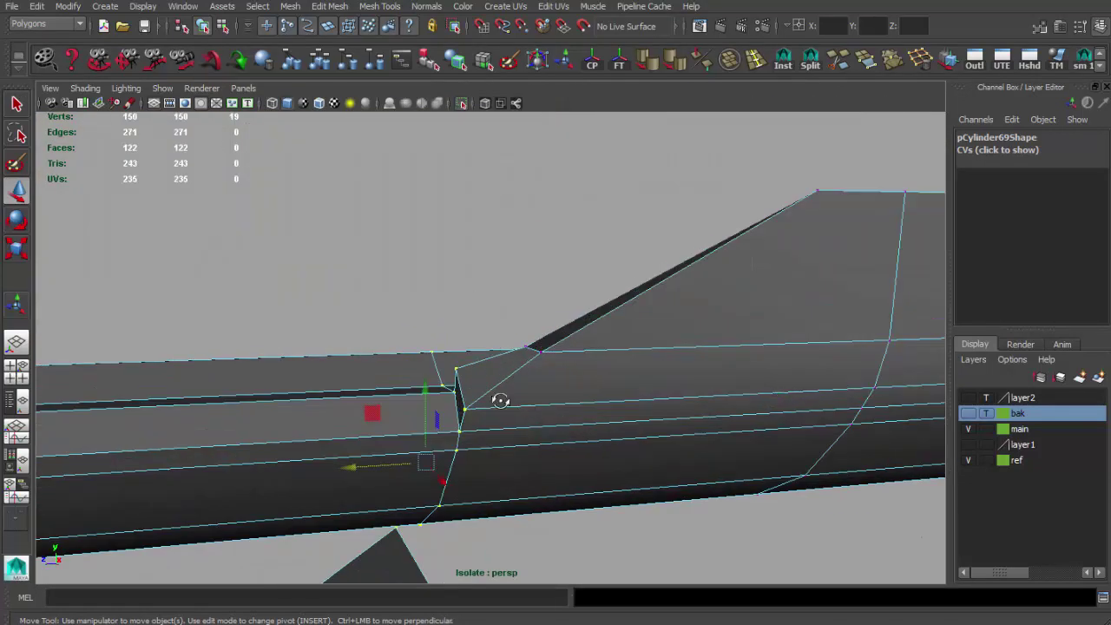
pyautogui.moveTo(438, 394)
pyautogui.mouseDown()
pyautogui.moveTo(447, 414)
pyautogui.moveTo(535, 456)
pyautogui.moveTo(496, 513)
pyautogui.moveTo(338, 403)
pyautogui.moveTo(603, 434)
pyautogui.moveTo(544, 361)
pyautogui.moveTo(511, 356)
pyautogui.mouseUp()
pyautogui.click(417, 442)
pyautogui.press('q')
pyautogui.press('w')
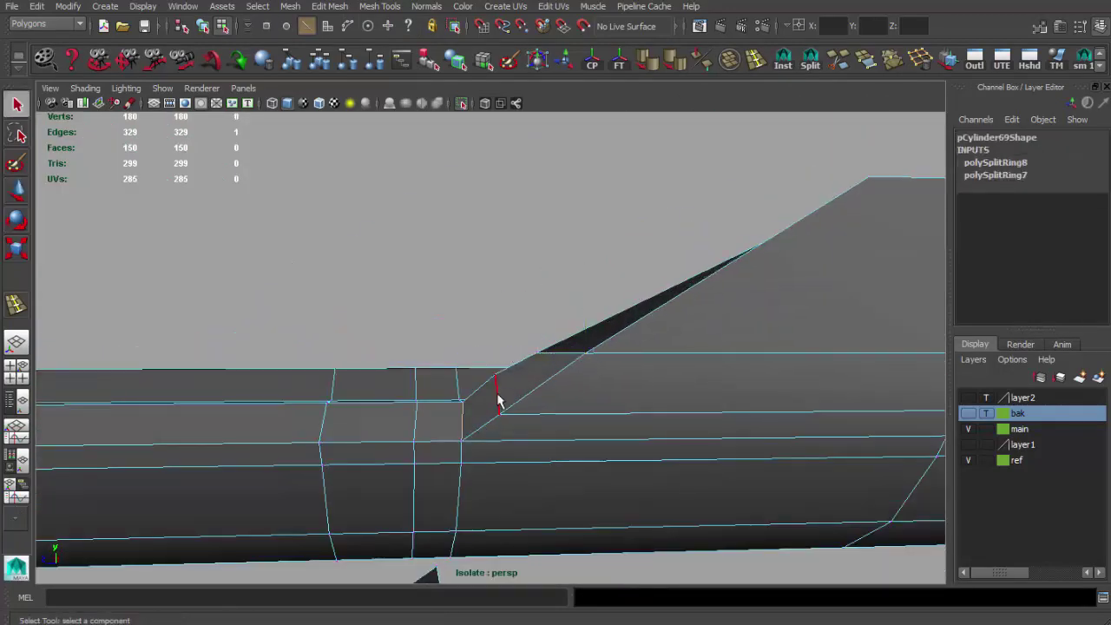
pyautogui.moveTo(448, 396)
pyautogui.keyDown('alt'); pyautogui.mouseDown()
pyautogui.moveTo(567, 365)
pyautogui.moveTo(480, 361)
pyautogui.mouseUp(); pyautogui.keyUp('alt')
# Step: In side view, move the ramp's top vertex to line up with the reference
pyautogui.press('F9')
pyautogui.click(543, 347)
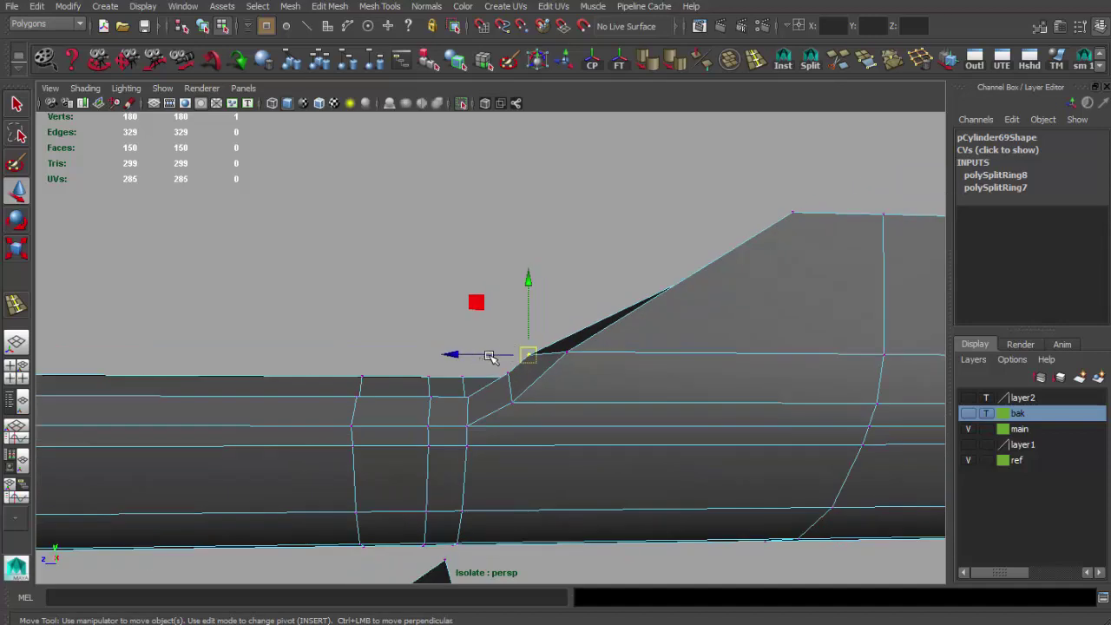
pyautogui.moveTo(545, 290)
pyautogui.keyDown('alt'); pyautogui.mouseDown()
pyautogui.moveTo(531, 273)
pyautogui.moveTo(613, 312)
pyautogui.moveTo(540, 324)
pyautogui.moveTo(667, 362)
pyautogui.mouseUp(); pyautogui.keyUp('alt')
pyautogui.moveTo(567, 331)
pyautogui.keyDown('alt'); pyautogui.mouseDown()
pyautogui.moveTo(682, 315)
pyautogui.moveTo(593, 318)
pyautogui.moveTo(399, 419)
pyautogui.mouseUp(); pyautogui.keyUp('alt')
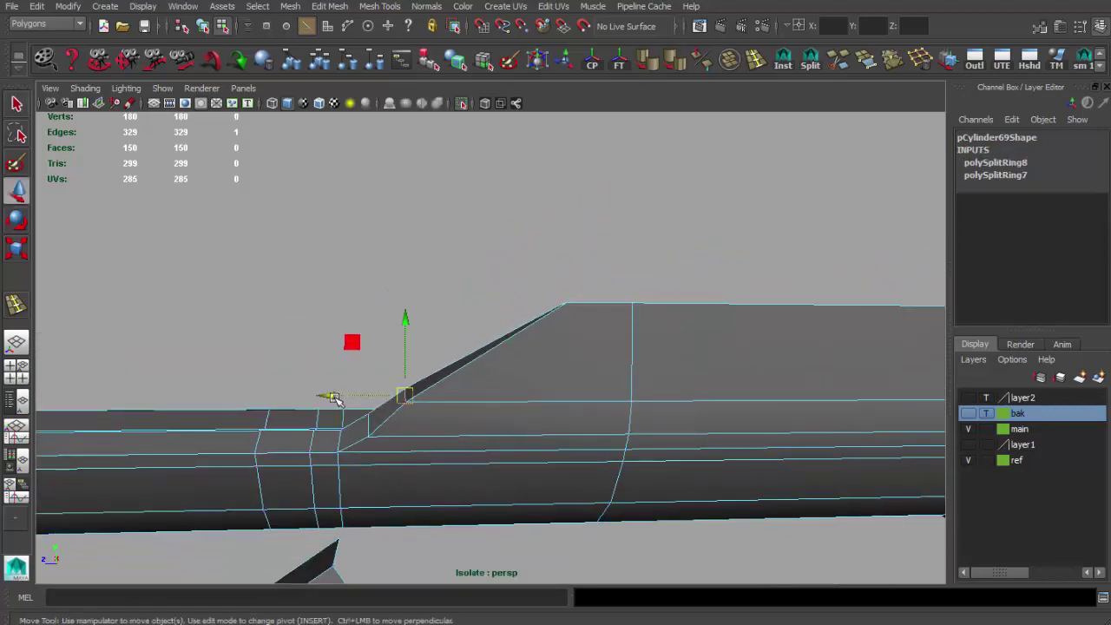
pyautogui.press('space')
pyautogui.moveTo(555, 353); pyautogui.dragTo(607, 351)
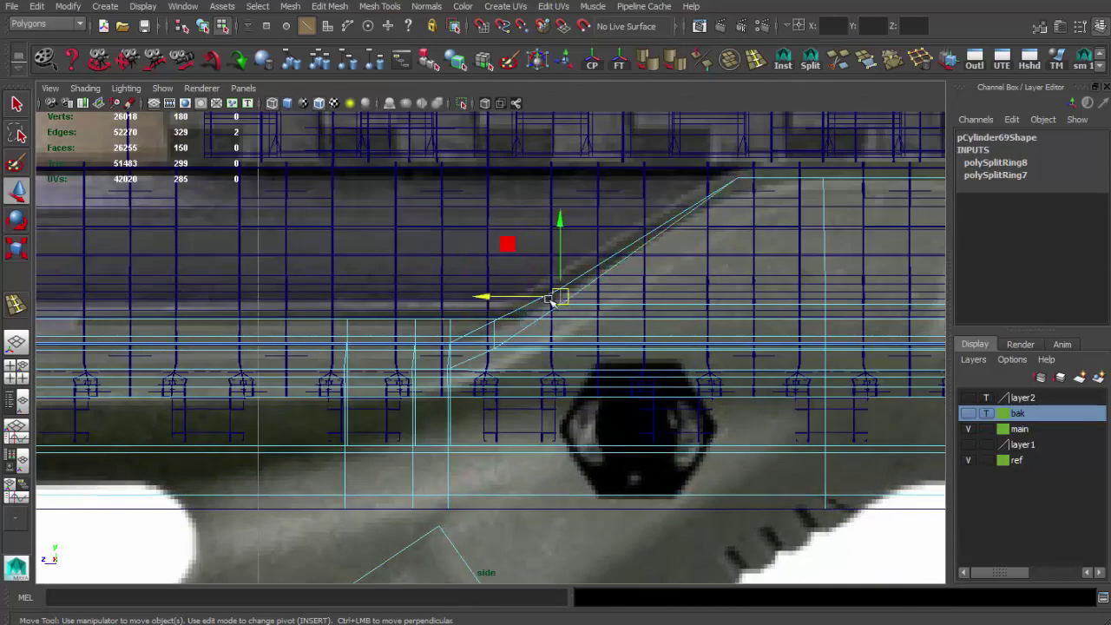
pyautogui.moveTo(755, 165); pyautogui.dragTo(724, 199)
pyautogui.moveTo(668, 178); pyautogui.dragTo(657, 178)
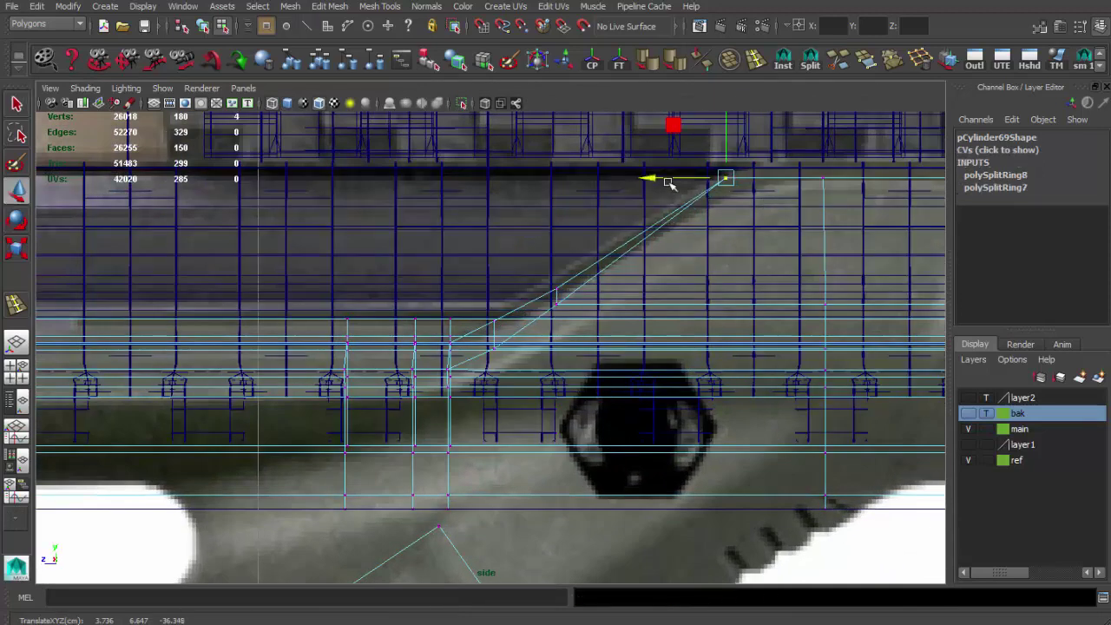
pyautogui.keyDown('alt'); pyautogui.moveTo(711, 191); pyautogui.dragTo(564, 196, button='middle'); pyautogui.keyUp('alt')
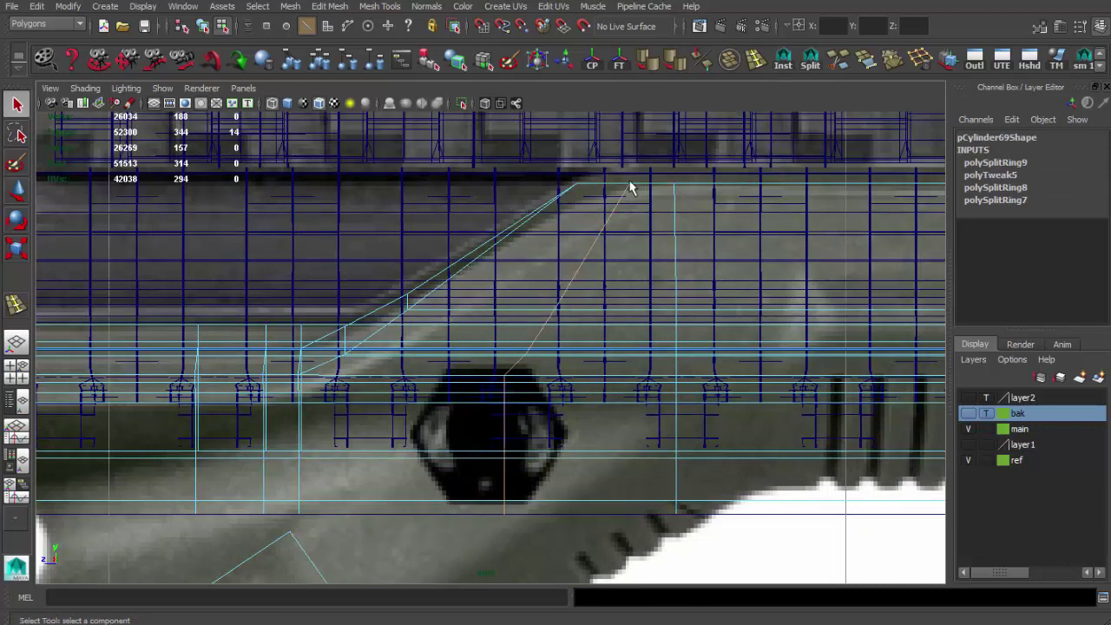
# Step: Back in perspective, add two Split Polygon cuts across the ramp
pyautogui.press('space')
pyautogui.moveTo(578, 135); pyautogui.dragTo(526, 137)
pyautogui.keyDown('alt'); pyautogui.moveTo(590, 292); pyautogui.dragTo(610, 262); pyautogui.keyUp('alt')
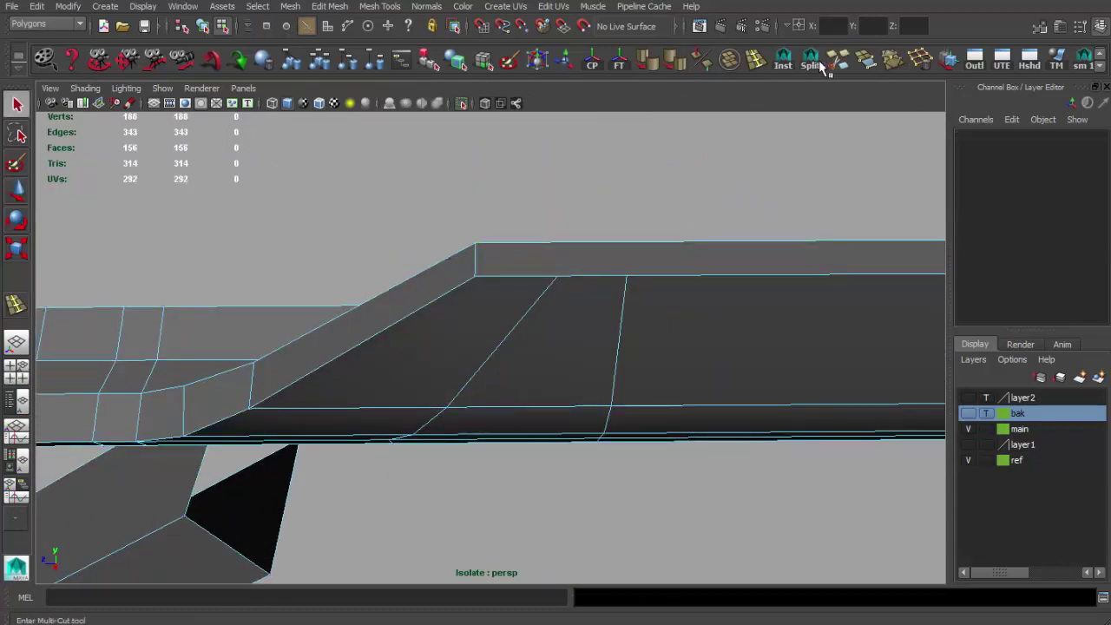
pyautogui.press('Return')
pyautogui.moveTo(555, 246)
pyautogui.keyDown('alt'); pyautogui.mouseDown()
pyautogui.moveTo(793, 261)
pyautogui.moveTo(509, 330)
pyautogui.mouseUp(); pyautogui.keyUp('alt')
pyautogui.click(563, 298)
pyautogui.press('Return')
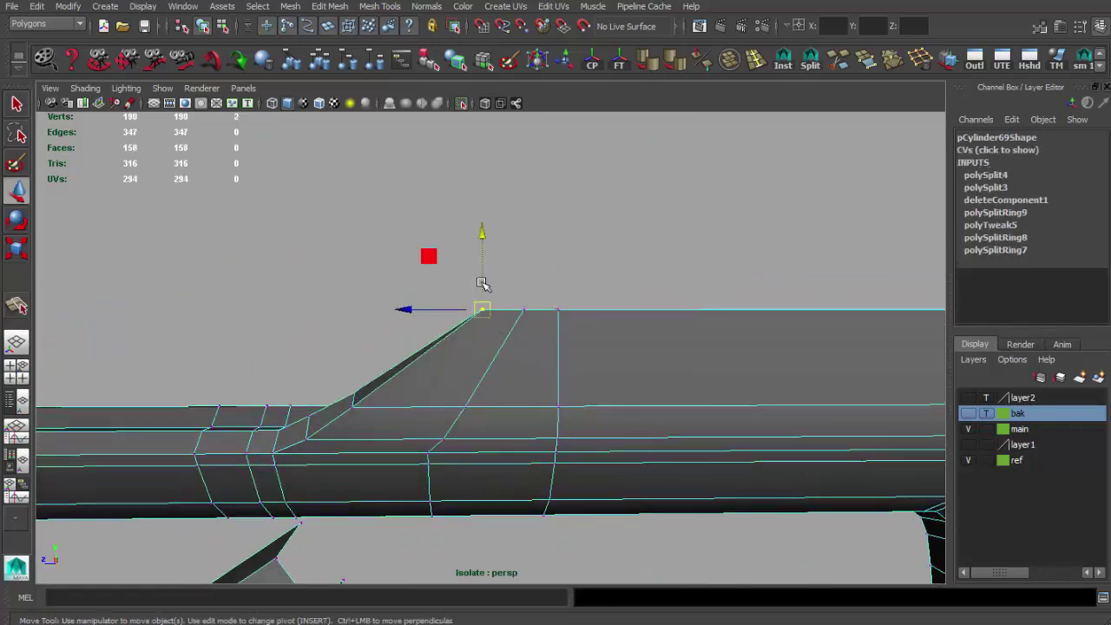
# Step: Return to object mode and reselect the foregrip
pyautogui.moveTo(442, 281)
pyautogui.keyDown('alt'); pyautogui.mouseDown()
pyautogui.moveTo(461, 371)
pyautogui.moveTo(546, 345)
pyautogui.mouseUp(); pyautogui.keyUp('alt')
pyautogui.press('F8')
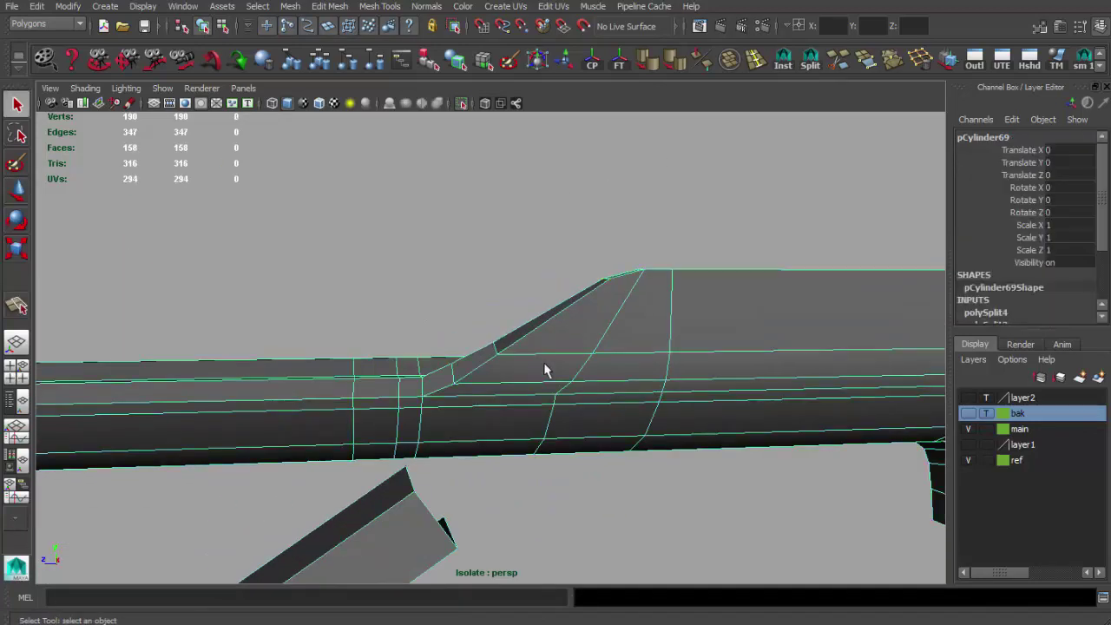
pyautogui.keyDown('alt'); pyautogui.moveTo(546, 344); pyautogui.dragTo(587, 436, button='right'); pyautogui.keyUp('alt')
pyautogui.moveTo(588, 437)
pyautogui.mouseDown()
pyautogui.moveTo(621, 146)
pyautogui.moveTo(476, 368)
pyautogui.moveTo(625, 321)
pyautogui.moveTo(750, 373)
pyautogui.moveTo(526, 387)
pyautogui.moveTo(472, 141)
pyautogui.mouseUp()
pyautogui.click(621, 146)
pyautogui.click(476, 368)
# Step: Turn off isolation and inspect the foregrip from the front and side of the rifle
pyautogui.press('w')
pyautogui.hotkey('ctrl', '1')
pyautogui.click(538, 429)
pyautogui.moveTo(486, 208)
pyautogui.keyDown('alt'); pyautogui.mouseDown()
pyautogui.moveTo(538, 429)
pyautogui.moveTo(479, 367)
pyautogui.mouseUp(); pyautogui.keyUp('alt')
pyautogui.keyDown('alt'); pyautogui.moveTo(479, 367); pyautogui.dragTo(616, 330, button='right'); pyautogui.keyUp('alt')
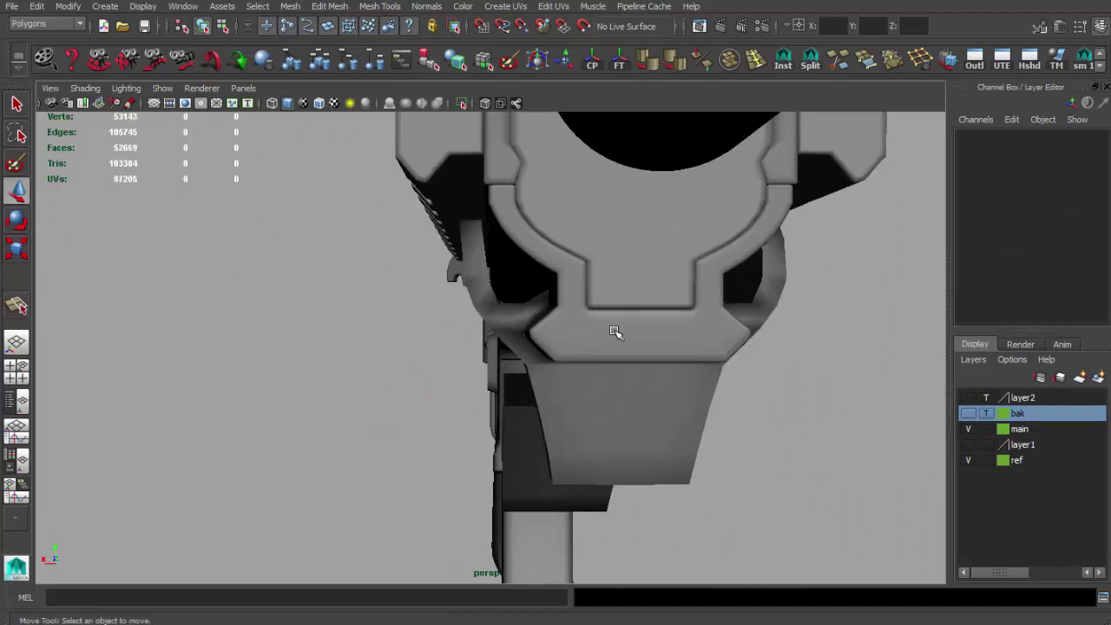
pyautogui.click(486, 347)
pyautogui.keyDown('alt'); pyautogui.moveTo(486, 348); pyautogui.dragTo(581, 401, button='right'); pyautogui.keyUp('alt')
pyautogui.moveTo(582, 401)
pyautogui.keyDown('alt'); pyautogui.mouseDown()
pyautogui.moveTo(501, 384)
pyautogui.moveTo(349, 379)
pyautogui.moveTo(380, 379)
pyautogui.mouseUp(); pyautogui.keyUp('alt')
pyautogui.click(350, 379)
# Step: Check the reference photo, then view the whole rifle from its opposite side
pyautogui.hotkey('alt', 'Tab')
pyautogui.hotkey('alt', 'Tab')
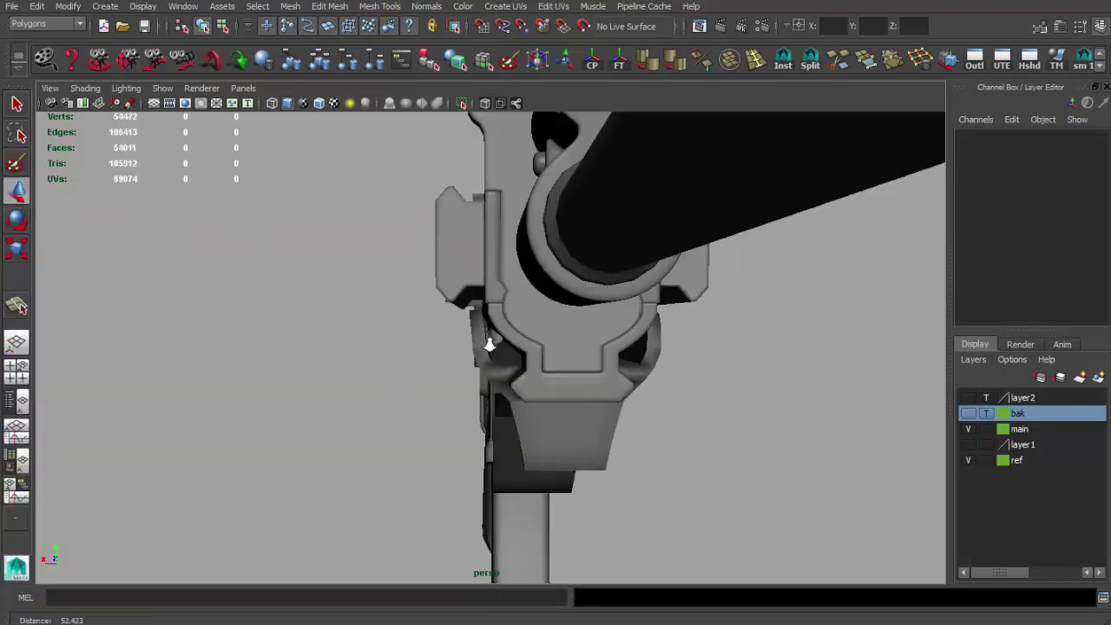
pyautogui.keyDown('alt'); pyautogui.moveTo(488, 347); pyautogui.dragTo(521, 330); pyautogui.keyUp('alt')
pyautogui.keyDown('alt'); pyautogui.moveTo(521, 330); pyautogui.dragTo(486, 330, button='right'); pyautogui.keyUp('alt')
pyautogui.keyDown('alt'); pyautogui.moveTo(486, 330); pyautogui.dragTo(555, 310); pyautogui.keyUp('alt')
pyautogui.moveTo(555, 310)
pyautogui.keyDown('alt'); pyautogui.mouseDown(button='right')
pyautogui.moveTo(578, 359)
pyautogui.moveTo(231, 312)
pyautogui.moveTo(616, 383)
pyautogui.moveTo(591, 365)
pyautogui.mouseUp(button='right'); pyautogui.keyUp('alt')
pyautogui.moveTo(590, 364)
pyautogui.keyDown('alt'); pyautogui.mouseDown()
pyautogui.moveTo(677, 315)
pyautogui.moveTo(614, 340)
pyautogui.moveTo(689, 380)
pyautogui.mouseUp(); pyautogui.keyUp('alt')
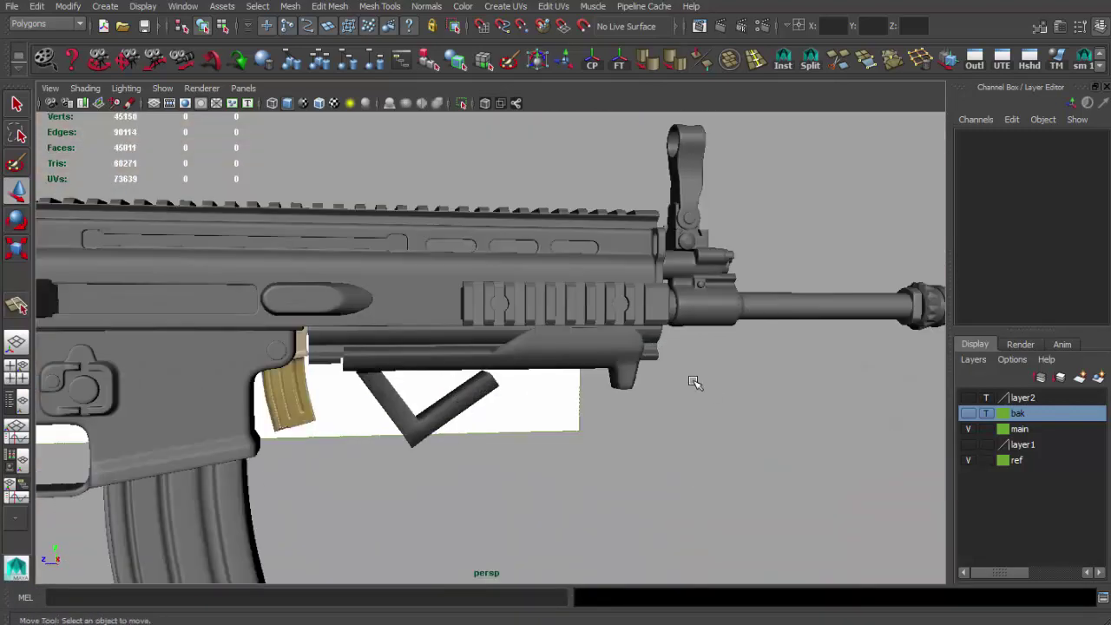
# Step: Select the foregrip and isolate it together with its mirrored half
pyautogui.click(690, 380)
pyautogui.click(462, 104)
pyautogui.keyDown('alt'); pyautogui.moveTo(479, 261); pyautogui.dragTo(521, 278); pyautogui.keyUp('alt')
pyautogui.click(462, 104)
pyautogui.click(462, 103)
pyautogui.moveTo(422, 145)
pyautogui.keyDown('alt'); pyautogui.mouseDown(button='right')
pyautogui.moveTo(516, 347)
pyautogui.moveTo(539, 333)
pyautogui.mouseUp(button='right'); pyautogui.keyUp('alt')
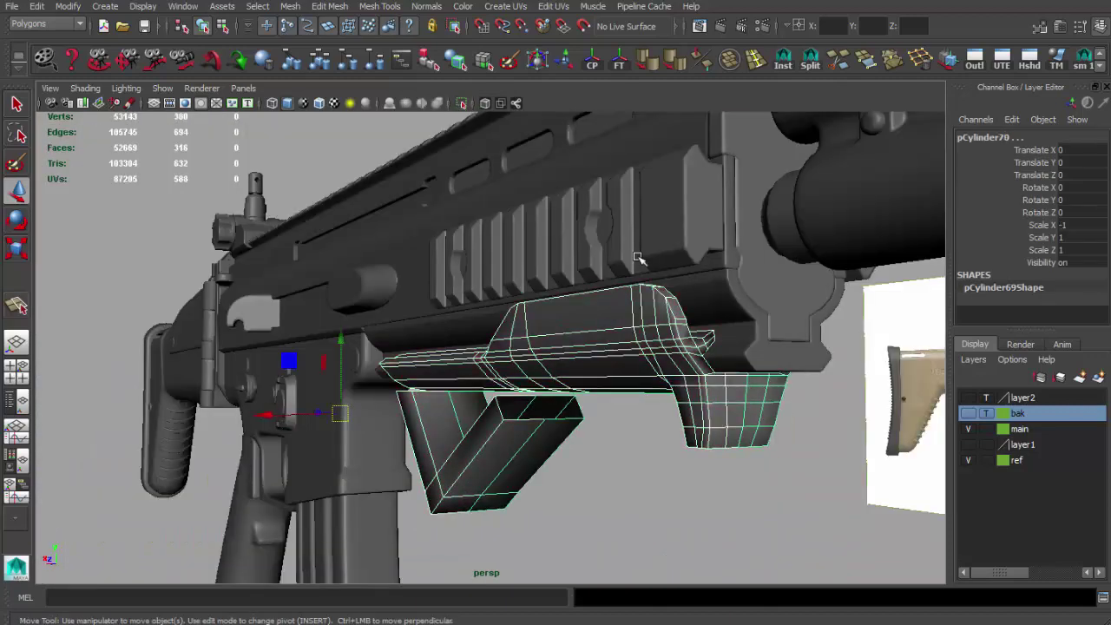
pyautogui.moveTo(539, 334)
pyautogui.keyDown('alt'); pyautogui.mouseDown()
pyautogui.moveTo(556, 355)
pyautogui.moveTo(643, 304)
pyautogui.mouseUp(); pyautogui.keyUp('alt')
# Step: Fill two open borders between the halves with Append to Polygon
pyautogui.click(866, 59)
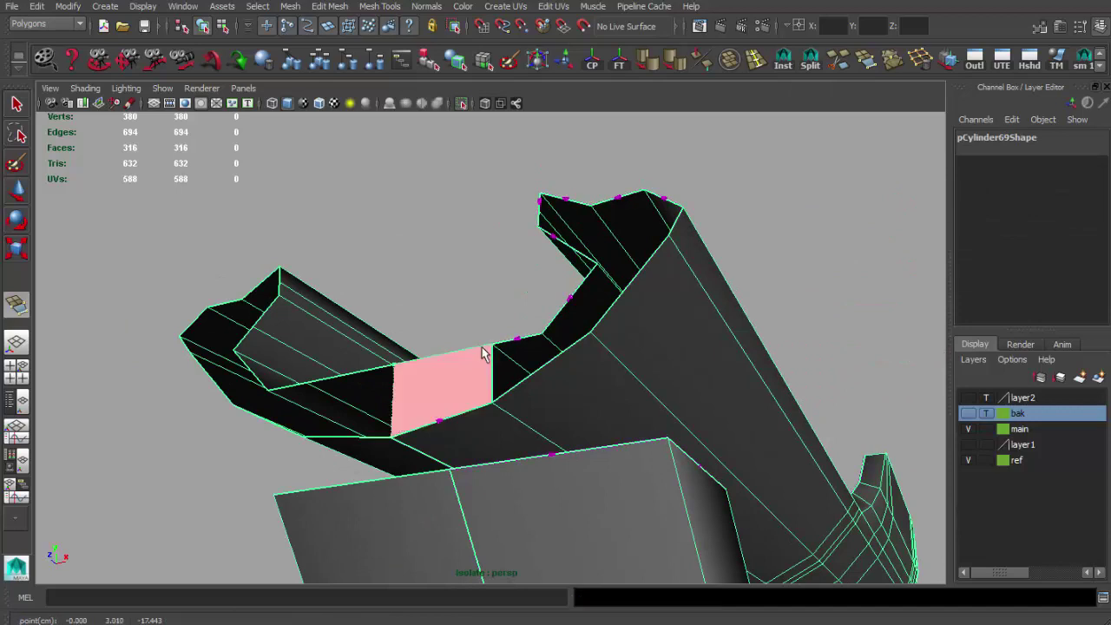
pyautogui.press('Return')
pyautogui.click(606, 295)
pyautogui.press('Return')
pyautogui.moveTo(605, 296)
pyautogui.keyDown('alt'); pyautogui.mouseDown()
pyautogui.moveTo(633, 319)
pyautogui.moveTo(570, 317)
pyautogui.mouseUp(); pyautogui.keyUp('alt')
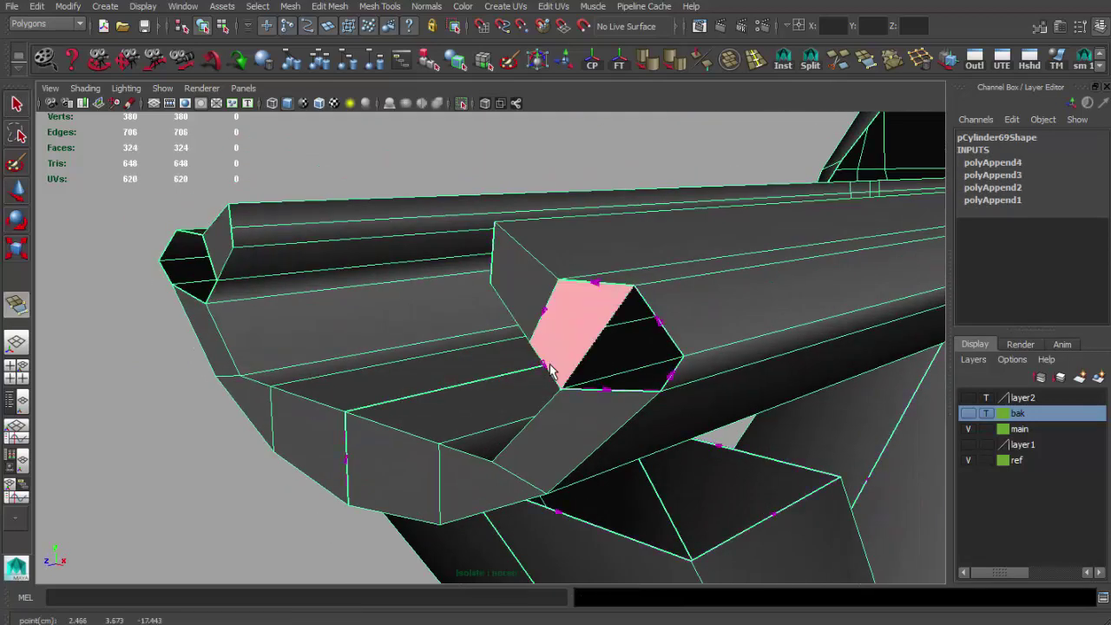
# Step: Insert an edge loop across the part
pyautogui.press('Return')
pyautogui.moveTo(658, 314)
pyautogui.keyDown('alt'); pyautogui.mouseDown()
pyautogui.moveTo(578, 350)
pyautogui.moveTo(607, 347)
pyautogui.moveTo(544, 357)
pyautogui.moveTo(573, 377)
pyautogui.mouseUp(); pyautogui.keyUp('alt')
pyautogui.click(756, 69)
pyautogui.click(564, 360)
pyautogui.click(442, 325)
pyautogui.moveTo(441, 324)
pyautogui.keyDown('alt'); pyautogui.mouseDown()
pyautogui.moveTo(648, 423)
pyautogui.moveTo(749, 332)
pyautogui.moveTo(585, 429)
pyautogui.moveTo(631, 318)
pyautogui.mouseUp(); pyautogui.keyUp('alt')
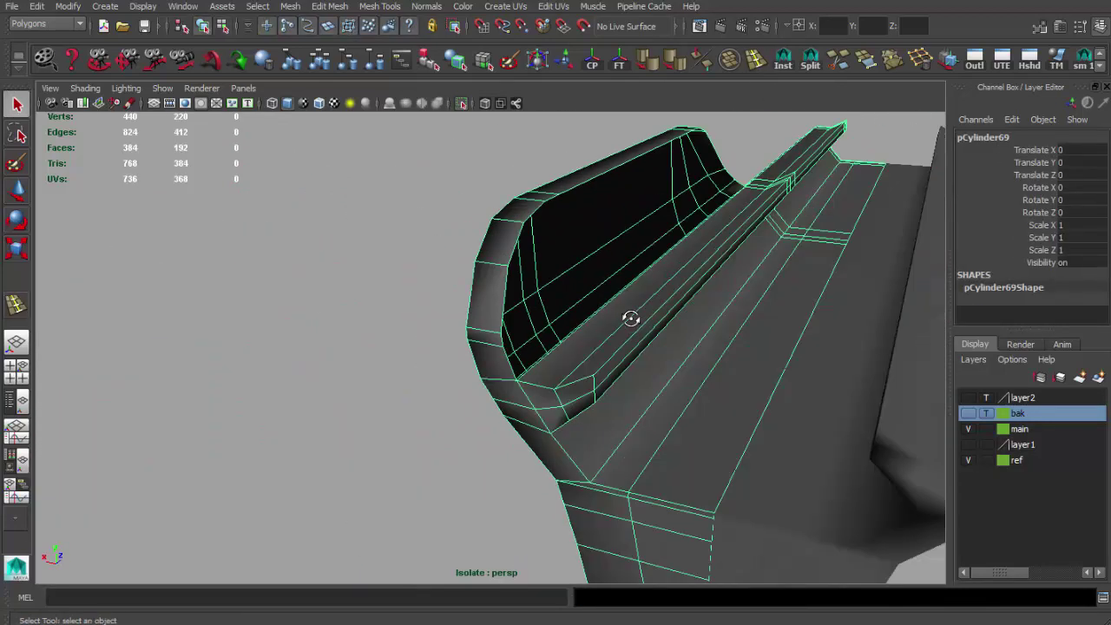
# Step: Extrude the open edge at the lip end
pyautogui.click(509, 347)
pyautogui.keyDown('alt'); pyautogui.moveTo(509, 347); pyautogui.dragTo(436, 367); pyautogui.keyUp('alt')
pyautogui.hotkey('ctrl', 'e')
pyautogui.moveTo(235, 347)
pyautogui.keyDown('alt'); pyautogui.mouseDown()
pyautogui.moveTo(389, 318)
pyautogui.moveTo(461, 366)
pyautogui.mouseUp(); pyautogui.keyUp('alt')
# Step: Select the vertices along the gap and merge the first pair
pyautogui.press('w')
pyautogui.moveTo(764, 411)
pyautogui.keyDown('alt'); pyautogui.mouseDown()
pyautogui.moveTo(660, 374)
pyautogui.moveTo(621, 339)
pyautogui.mouseUp(); pyautogui.keyUp('alt')
pyautogui.moveTo(622, 340)
pyautogui.mouseDown()
pyautogui.moveTo(678, 361)
pyautogui.moveTo(571, 343)
pyautogui.mouseUp()
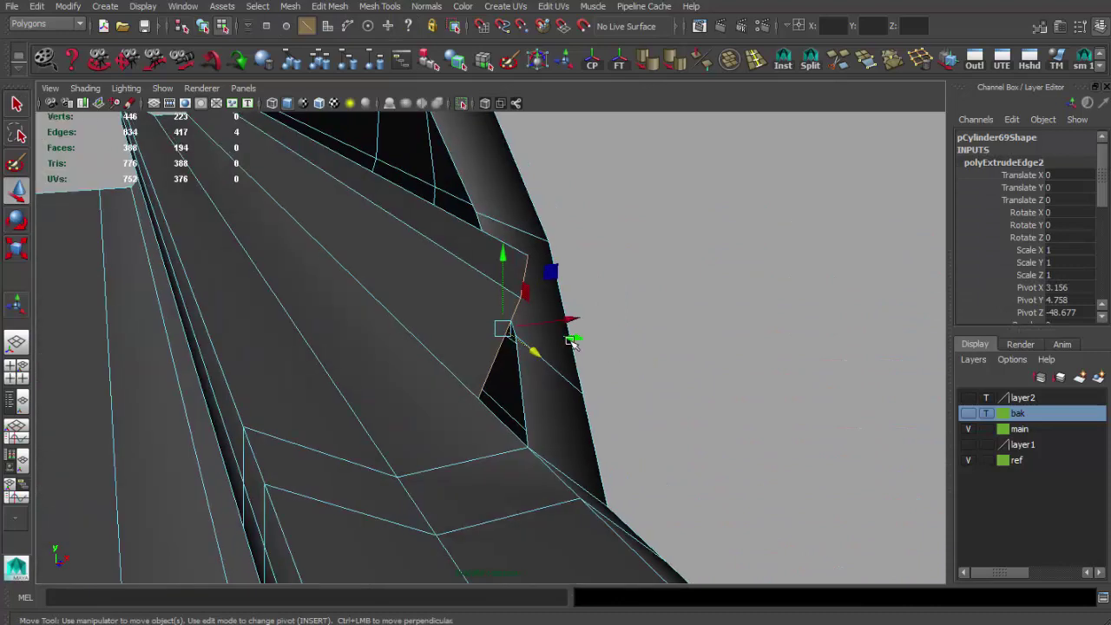
pyautogui.press('4')
pyautogui.click(892, 63)
pyautogui.press('5')
pyautogui.press('4')
# Step: Merge two more vertex pairs and return to object mode
pyautogui.click(885, 57)
pyautogui.press('5')
pyautogui.click(524, 244)
pyautogui.press('4')
pyautogui.press('5')
pyautogui.press('F8')
# Step: Try filling an open hole with a face, then undo it
pyautogui.scroll(-3, 529, 318)
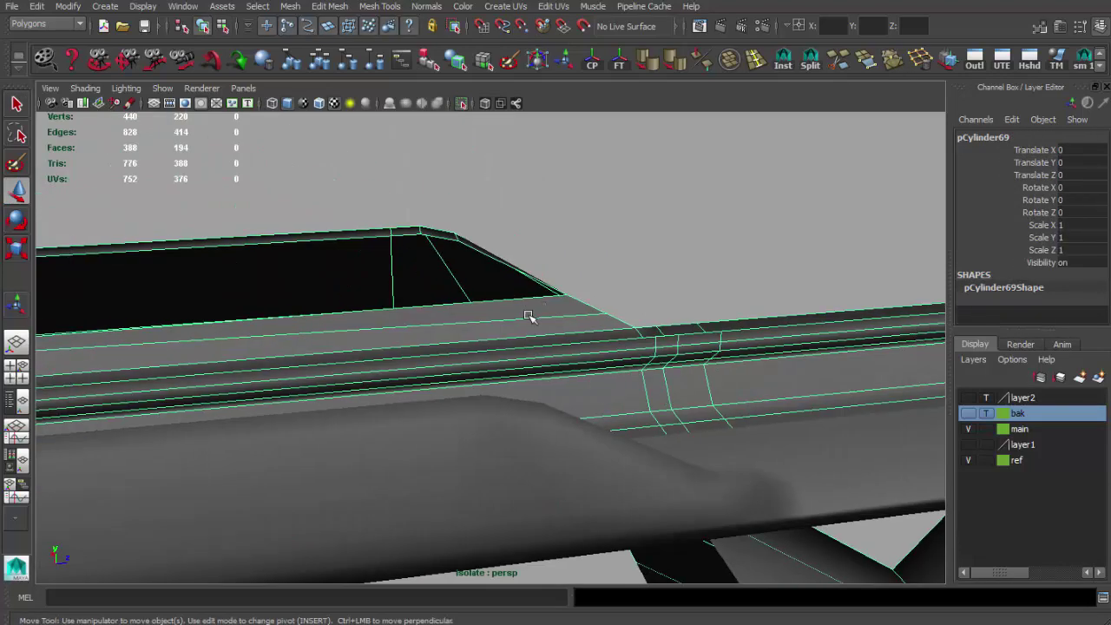
pyautogui.keyDown('alt'); pyautogui.moveTo(528, 317); pyautogui.dragTo(675, 324); pyautogui.keyUp('alt')
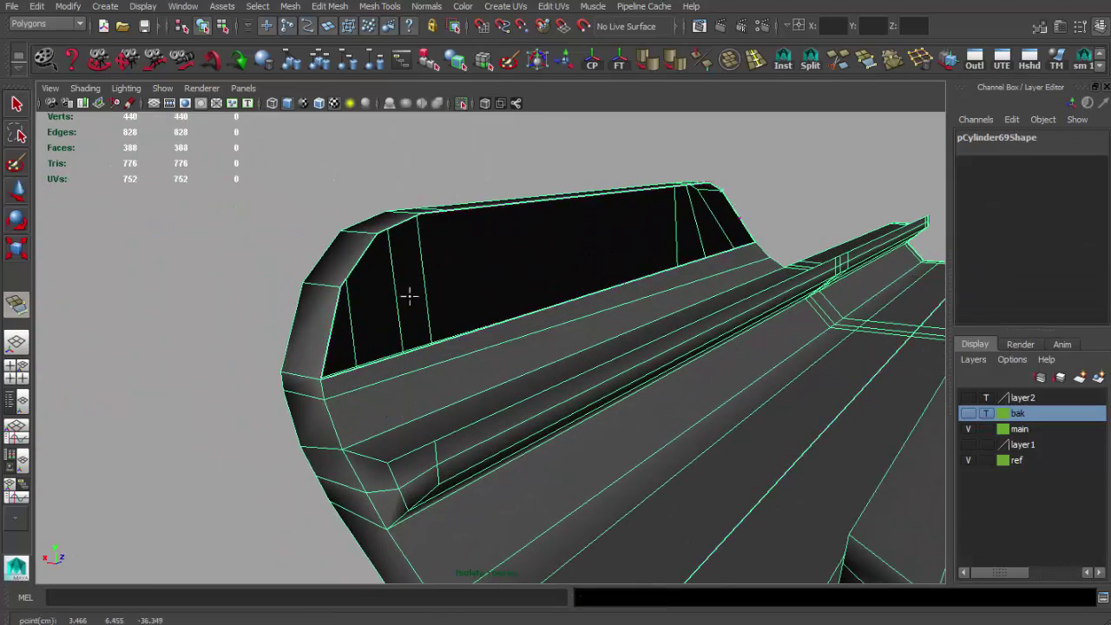
pyautogui.click(351, 290)
pyautogui.press('Return')
pyautogui.moveTo(359, 290)
pyautogui.keyDown('alt'); pyautogui.mouseDown()
pyautogui.moveTo(389, 253)
pyautogui.moveTo(280, 248)
pyautogui.moveTo(720, 235)
pyautogui.moveTo(489, 290)
pyautogui.moveTo(563, 220)
pyautogui.mouseUp(); pyautogui.keyUp('alt')
pyautogui.hotkey('ctrl', 'z')
# Step: Insert two edge loops along the side of the grip
pyautogui.click(755, 59)
pyautogui.moveTo(521, 286)
pyautogui.keyDown('alt'); pyautogui.mouseDown()
pyautogui.moveTo(407, 355)
pyautogui.moveTo(495, 310)
pyautogui.mouseUp(); pyautogui.keyUp('alt')
pyautogui.click(369, 356)
pyautogui.moveTo(588, 310)
pyautogui.keyDown('alt'); pyautogui.mouseDown()
pyautogui.moveTo(561, 322)
pyautogui.moveTo(650, 387)
pyautogui.moveTo(565, 411)
pyautogui.mouseUp(); pyautogui.keyUp('alt')
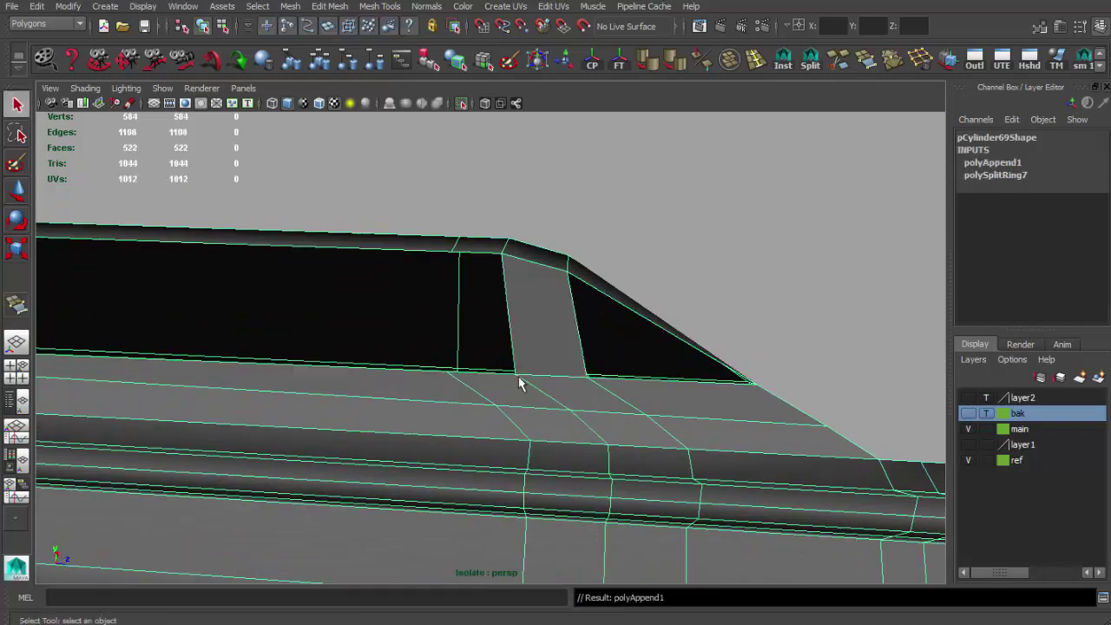
pyautogui.press('q')
# Step: Fill the large side hole and the triangular hole with new faces
pyautogui.keyDown('alt'); pyautogui.moveTo(480, 253); pyautogui.dragTo(528, 269); pyautogui.keyUp('alt')
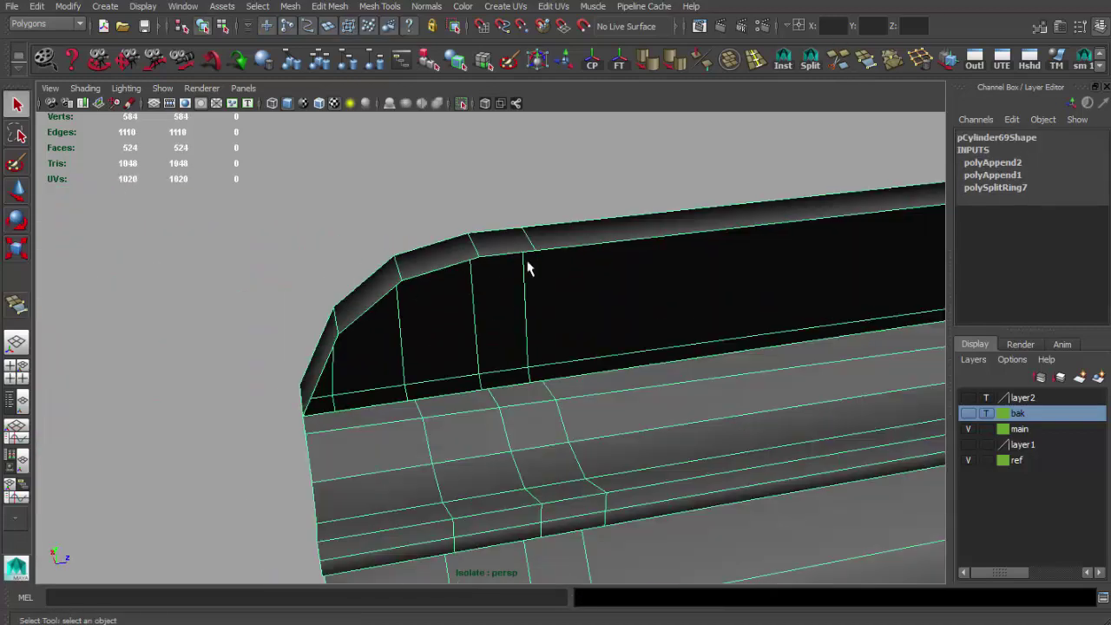
pyautogui.click(557, 374)
pyautogui.click(535, 257)
pyautogui.press('Return')
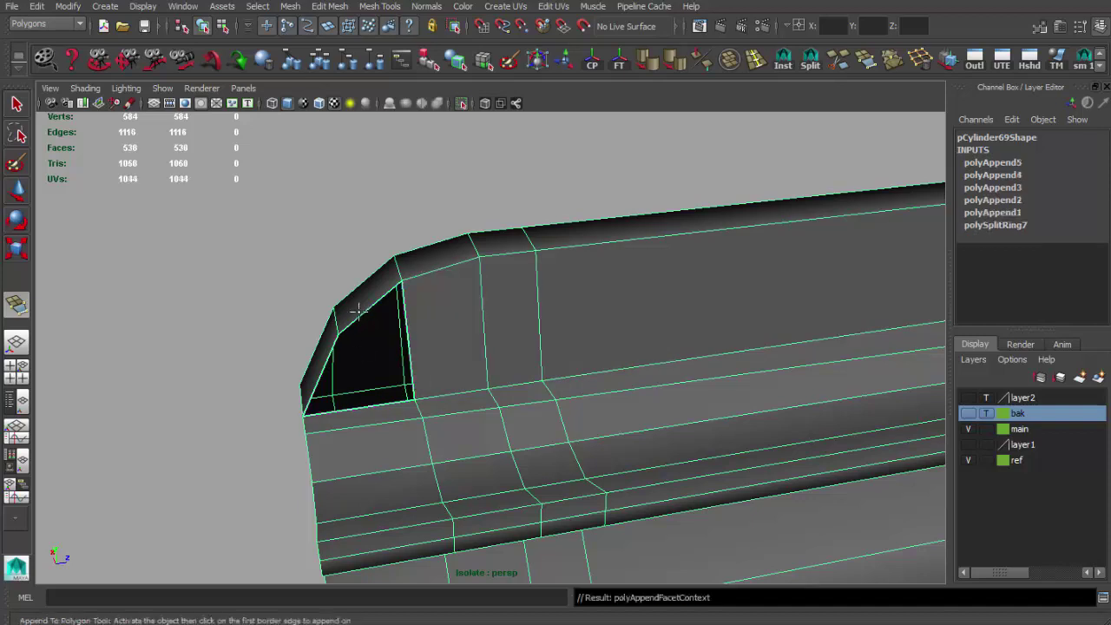
pyautogui.moveTo(492, 367)
pyautogui.keyDown('alt'); pyautogui.mouseDown()
pyautogui.moveTo(510, 288)
pyautogui.moveTo(536, 281)
pyautogui.mouseUp(); pyautogui.keyUp('alt')
pyautogui.moveTo(499, 324)
pyautogui.keyDown('alt'); pyautogui.mouseDown()
pyautogui.moveTo(568, 307)
pyautogui.moveTo(383, 289)
pyautogui.moveTo(498, 280)
pyautogui.moveTo(456, 255)
pyautogui.mouseUp(); pyautogui.keyUp('alt')
pyautogui.press('Return')
# Step: Select the whole part and view its rounded end
pyautogui.click(512, 373)
pyautogui.scroll(5, 507, 314)
pyautogui.moveTo(507, 315)
pyautogui.keyDown('alt'); pyautogui.mouseDown()
pyautogui.moveTo(436, 278)
pyautogui.moveTo(521, 315)
pyautogui.moveTo(471, 295)
pyautogui.moveTo(608, 217)
pyautogui.mouseUp(); pyautogui.keyUp('alt')
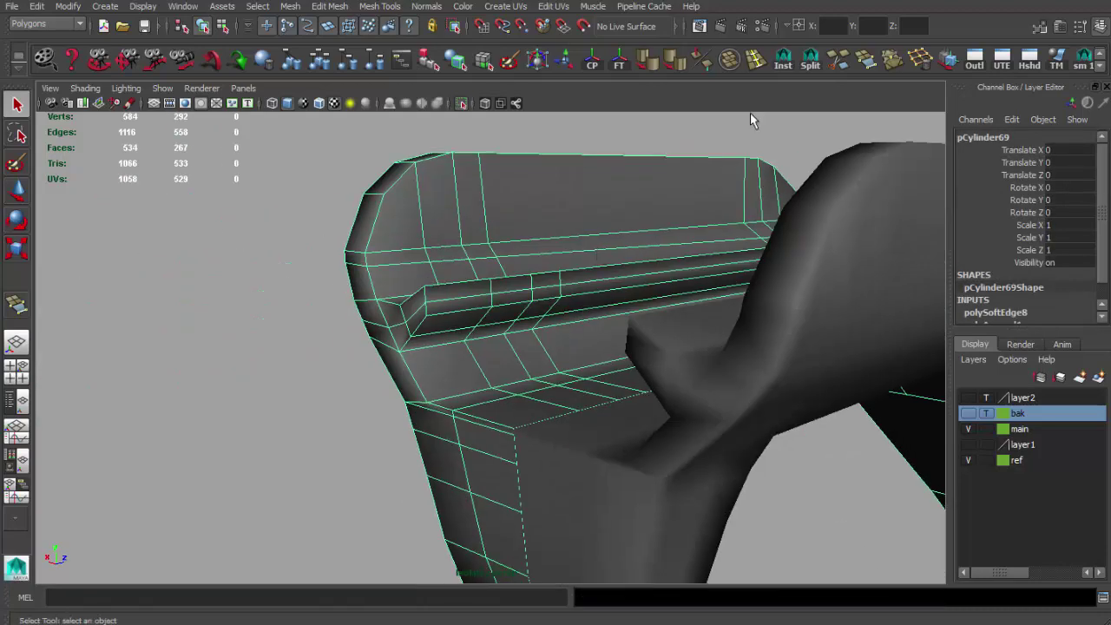
pyautogui.click(756, 59)
# Step: Try an edge loop near the rounded end, undo it, and split the end faces manually
pyautogui.click(379, 257)
pyautogui.moveTo(380, 258)
pyautogui.keyDown('alt'); pyautogui.mouseDown()
pyautogui.moveTo(446, 258)
pyautogui.moveTo(426, 256)
pyautogui.moveTo(469, 303)
pyautogui.moveTo(473, 294)
pyautogui.moveTo(466, 340)
pyautogui.moveTo(456, 330)
pyautogui.mouseUp(); pyautogui.keyUp('alt')
pyautogui.hotkey('ctrl', 'z')
pyautogui.hotkey('ctrl', 'z')
pyautogui.click(812, 62)
pyautogui.keyDown('alt'); pyautogui.moveTo(573, 469); pyautogui.dragTo(601, 503); pyautogui.keyUp('alt')
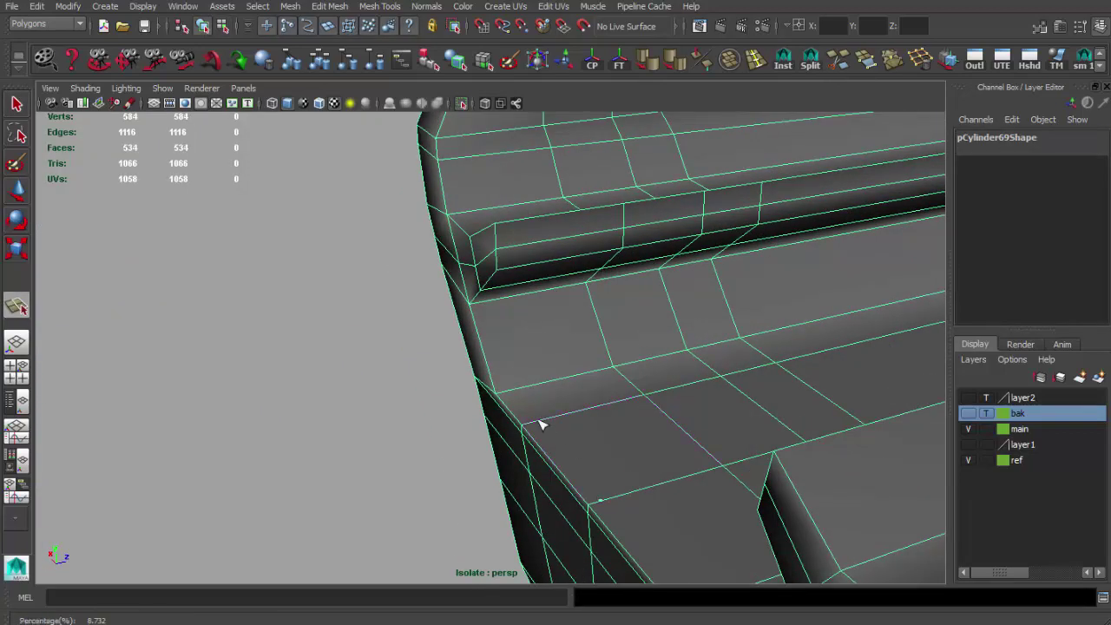
pyautogui.moveTo(521, 382)
pyautogui.keyDown('alt'); pyautogui.mouseDown()
pyautogui.moveTo(461, 261)
pyautogui.moveTo(454, 275)
pyautogui.mouseUp(); pyautogui.keyUp('alt')
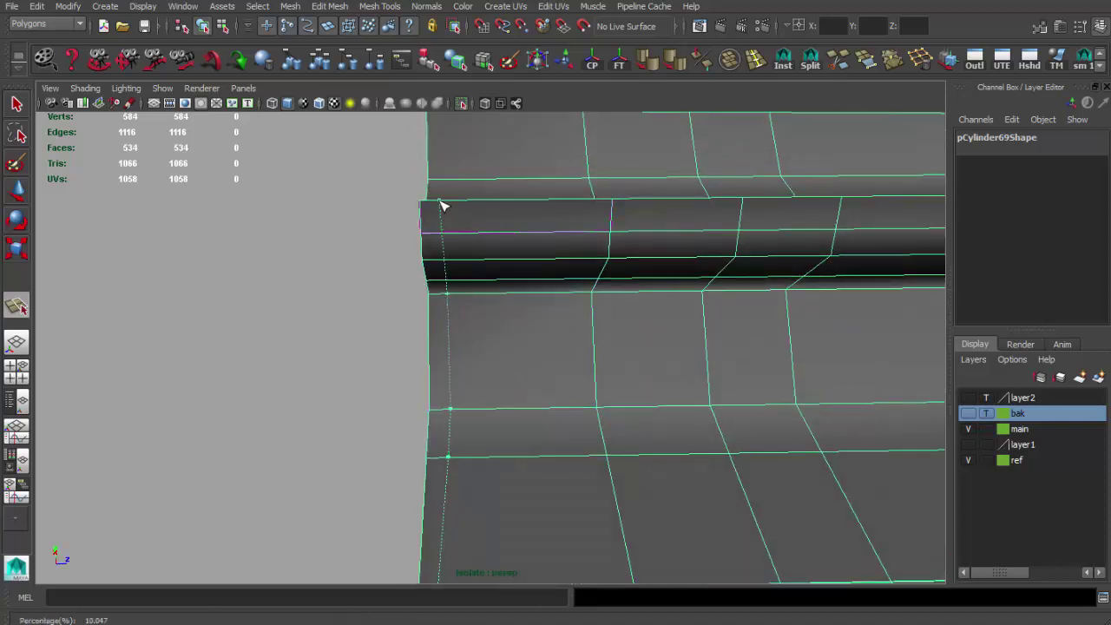
pyautogui.press('Return')
pyautogui.keyDown('alt'); pyautogui.moveTo(443, 205); pyautogui.dragTo(452, 292); pyautogui.keyUp('alt')
pyautogui.press('Return')
pyautogui.moveTo(447, 174)
pyautogui.keyDown('alt'); pyautogui.mouseDown()
pyautogui.moveTo(531, 355)
pyautogui.moveTo(508, 358)
pyautogui.mouseUp(); pyautogui.keyUp('alt')
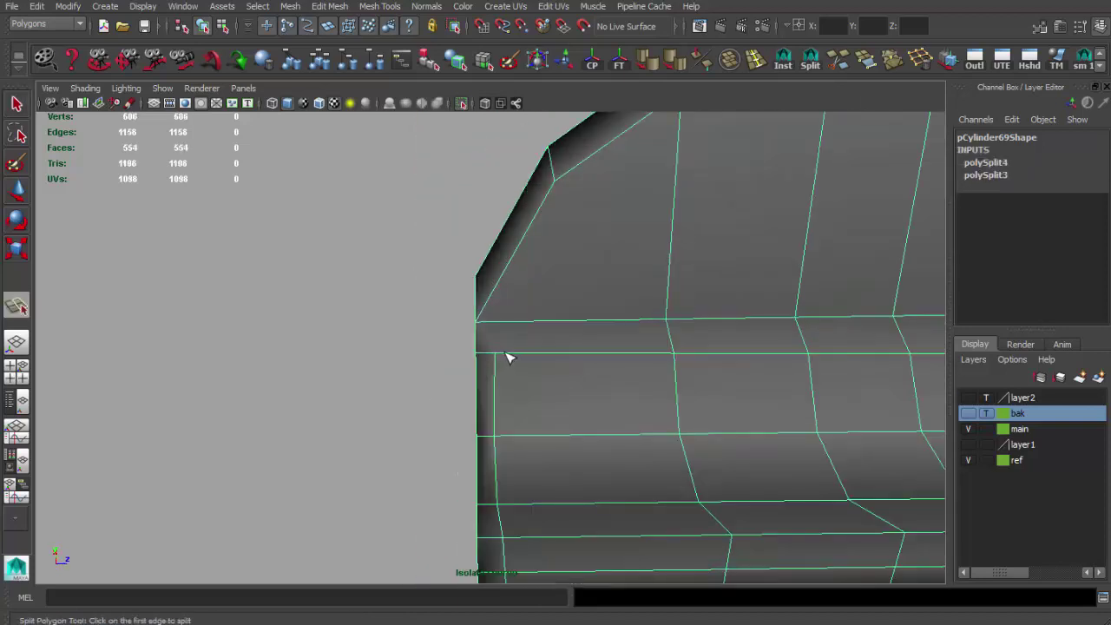
# Step: Rebuild the mirrored half and add two supporting cuts across the sloped chamfer
pyautogui.keyDown('alt'); pyautogui.moveTo(597, 241); pyautogui.dragTo(571, 227, button='right'); pyautogui.keyUp('alt')
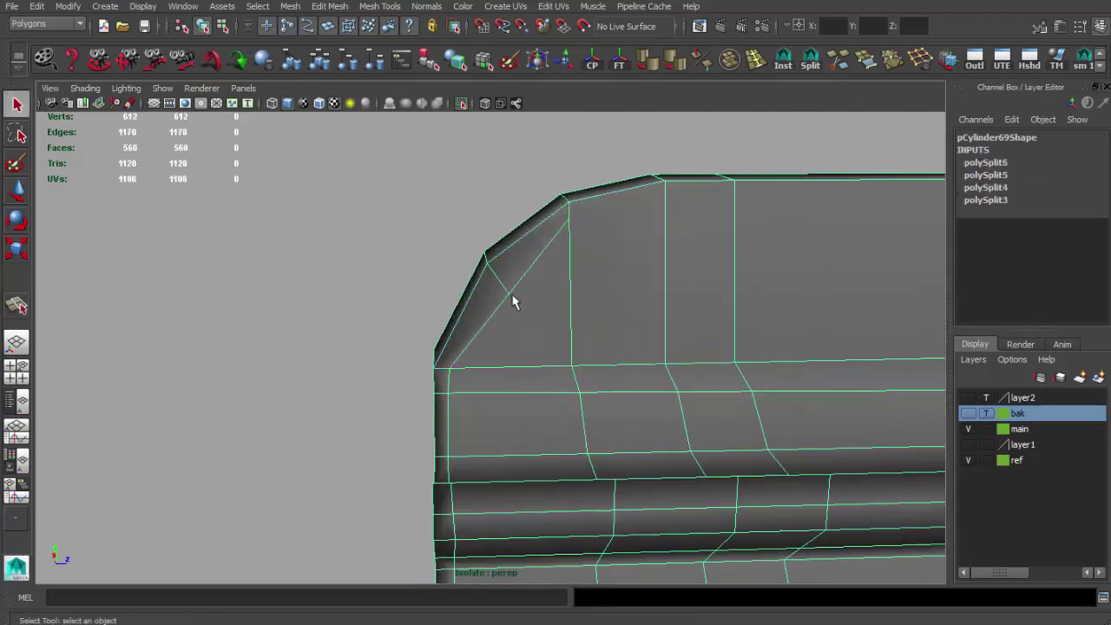
pyautogui.click(728, 63)
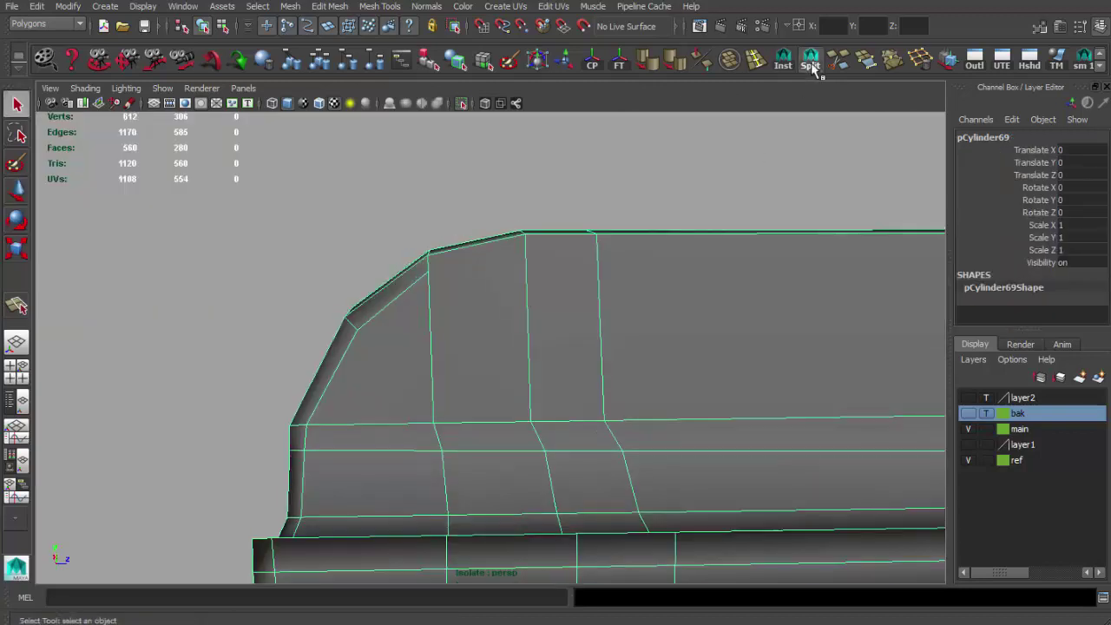
pyautogui.moveTo(603, 258)
pyautogui.keyDown('alt'); pyautogui.mouseDown()
pyautogui.moveTo(521, 298)
pyautogui.moveTo(426, 274)
pyautogui.mouseUp(); pyautogui.keyUp('alt')
pyautogui.keyDown('alt'); pyautogui.moveTo(495, 288); pyautogui.dragTo(659, 391); pyautogui.keyUp('alt')
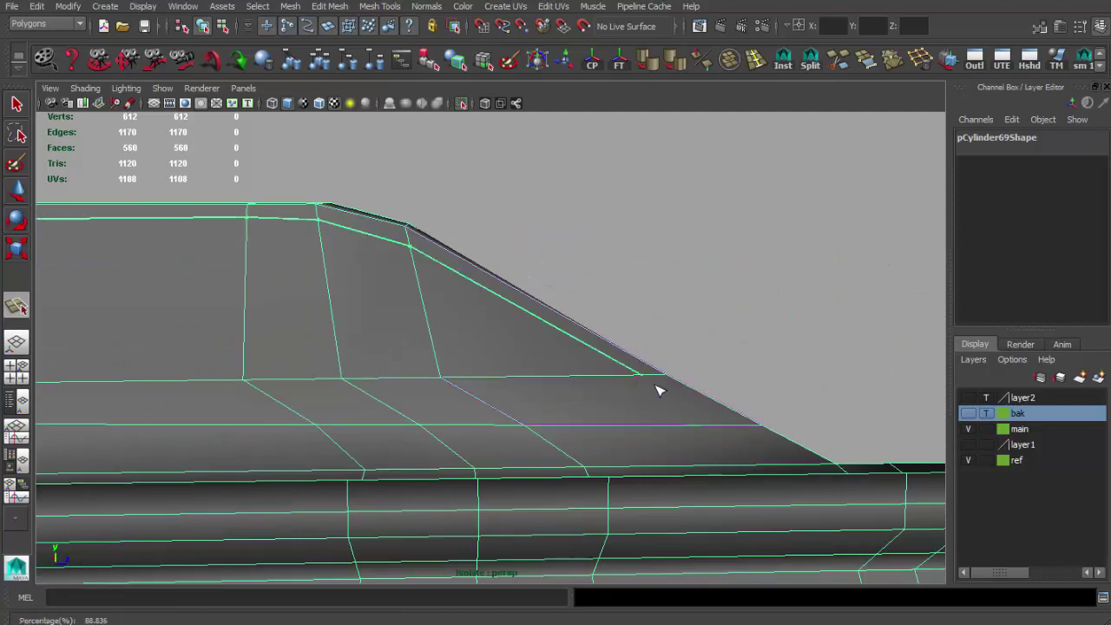
pyautogui.press('Return')
pyautogui.moveTo(595, 376)
pyautogui.keyDown('alt'); pyautogui.mouseDown()
pyautogui.moveTo(479, 315)
pyautogui.moveTo(526, 315)
pyautogui.moveTo(411, 316)
pyautogui.moveTo(355, 268)
pyautogui.moveTo(397, 318)
pyautogui.moveTo(459, 330)
pyautogui.mouseUp(); pyautogui.keyUp('alt')
pyautogui.press('Return')
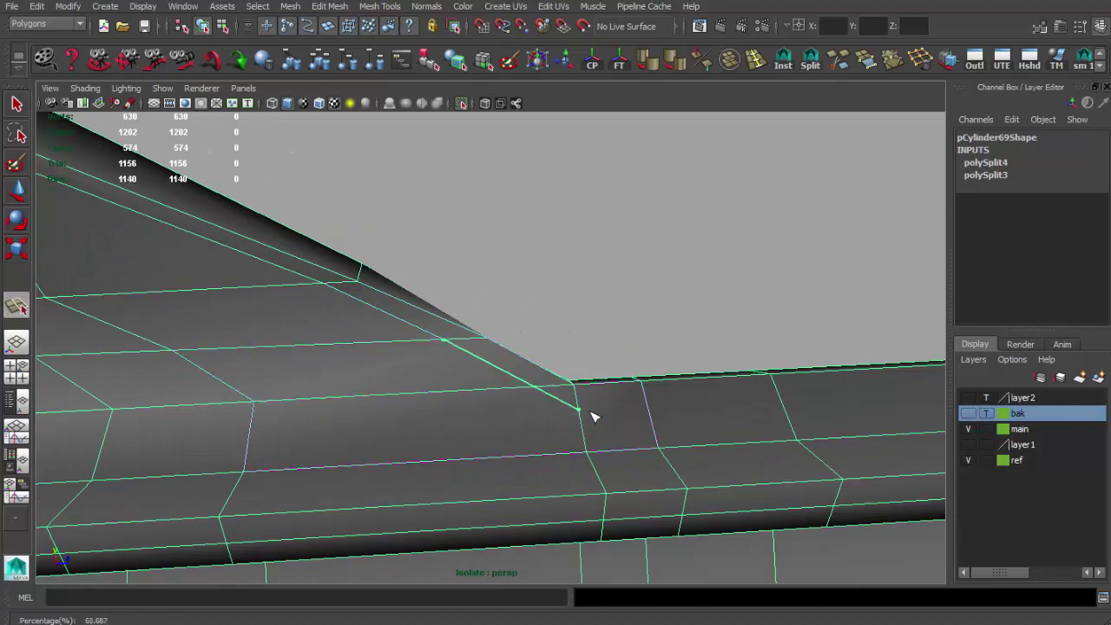
pyautogui.keyDown('alt'); pyautogui.moveTo(604, 406); pyautogui.dragTo(606, 384); pyautogui.keyUp('alt')
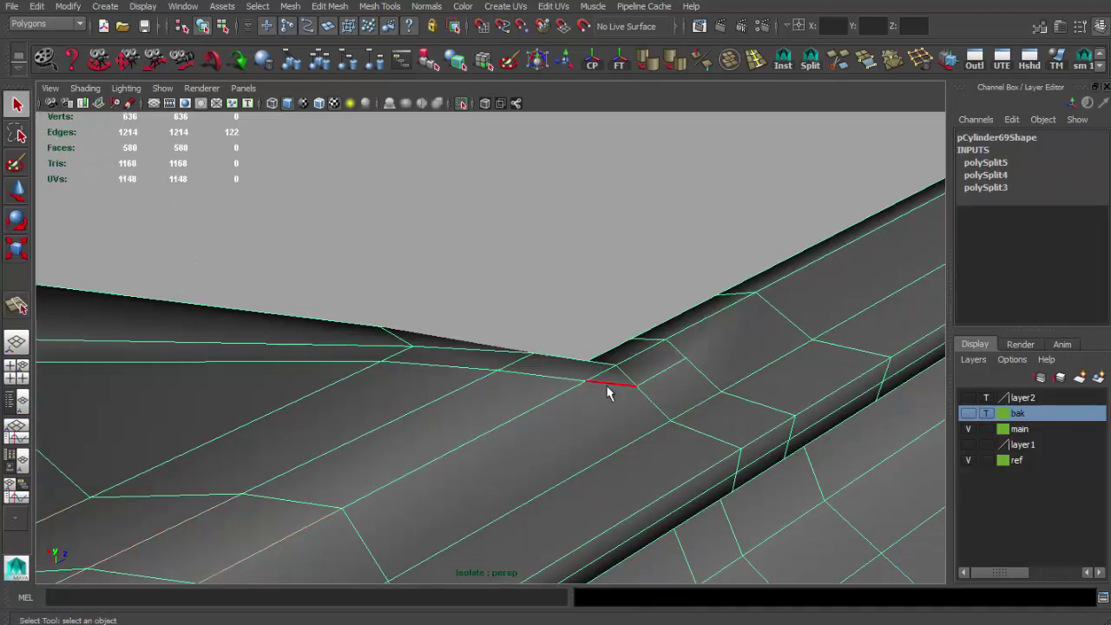
pyautogui.press('w')
pyautogui.press('f')
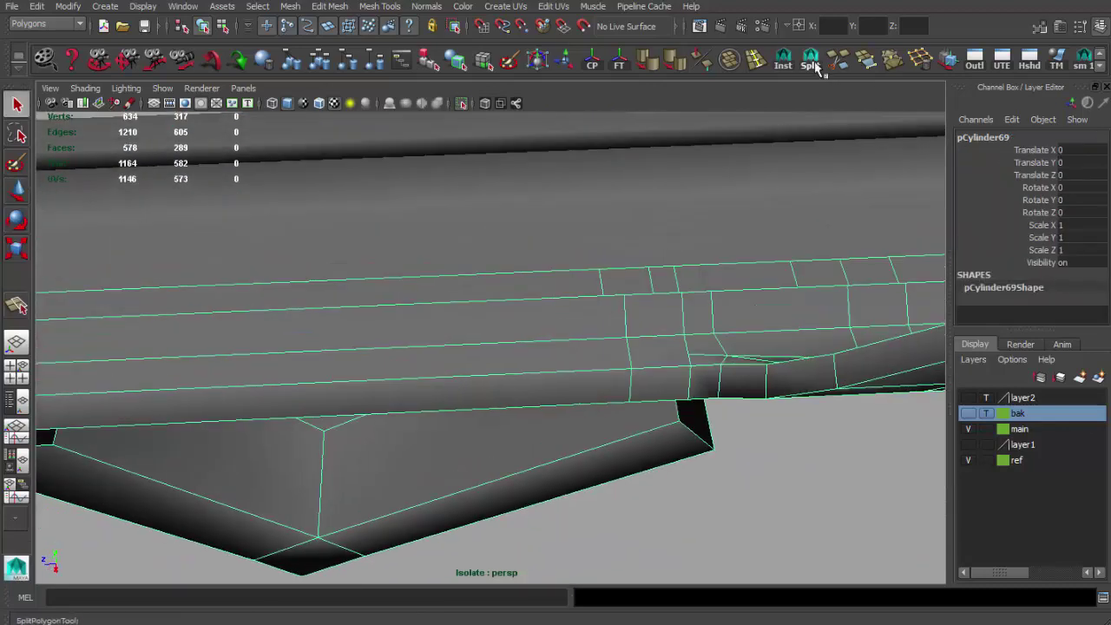
# Step: Cut supporting edges along the grip's underside and across the lip's inner corner
pyautogui.click(811, 60)
pyautogui.moveTo(669, 373)
pyautogui.keyDown('alt'); pyautogui.mouseDown()
pyautogui.moveTo(625, 379)
pyautogui.moveTo(540, 339)
pyautogui.moveTo(523, 377)
pyautogui.moveTo(556, 330)
pyautogui.moveTo(238, 367)
pyautogui.moveTo(414, 347)
pyautogui.moveTo(234, 434)
pyautogui.mouseUp(); pyautogui.keyUp('alt')
pyautogui.press('Return')
pyautogui.press('g')
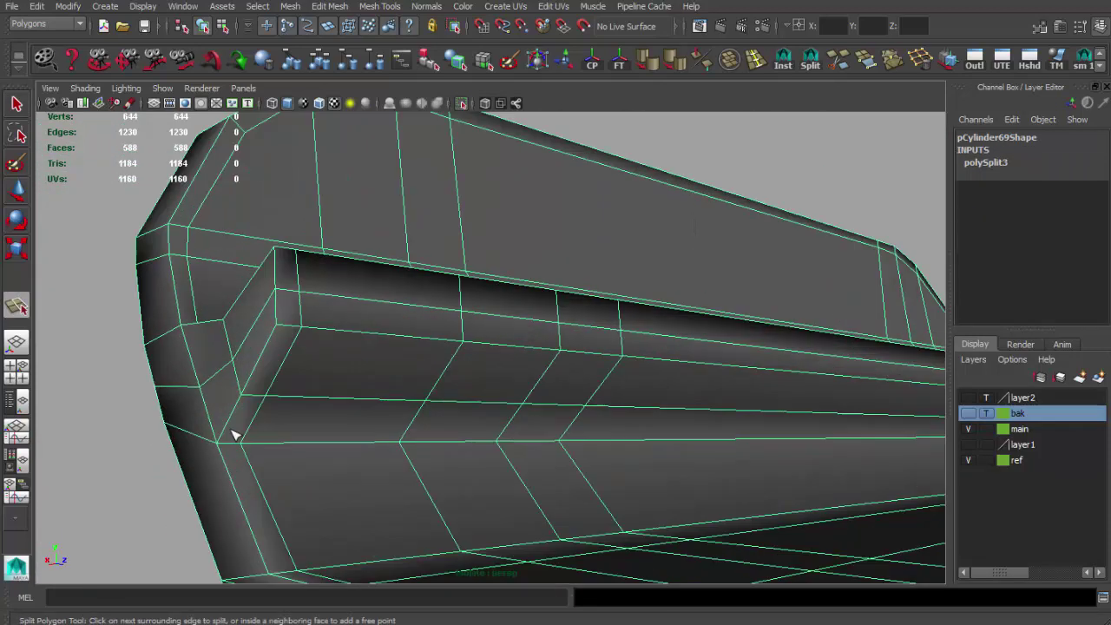
pyautogui.keyDown('alt'); pyautogui.moveTo(450, 424); pyautogui.dragTo(354, 371, button='right'); pyautogui.keyUp('alt')
pyautogui.keyDown('alt'); pyautogui.moveTo(354, 372); pyautogui.dragTo(352, 380); pyautogui.keyUp('alt')
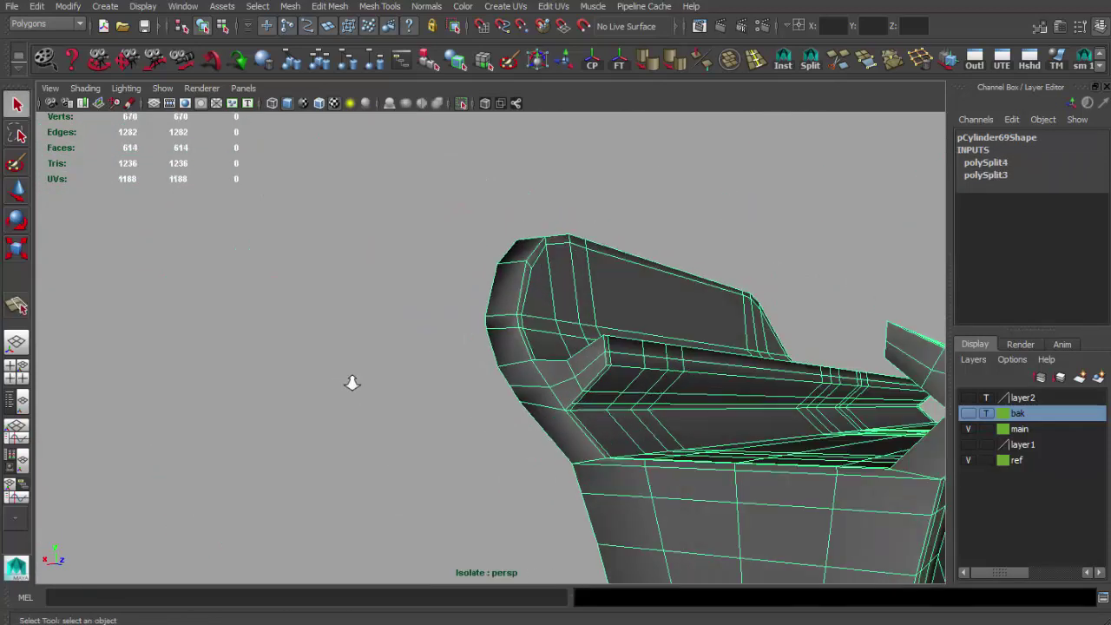
pyautogui.keyDown('alt'); pyautogui.moveTo(351, 380); pyautogui.dragTo(686, 473, button='right'); pyautogui.keyUp('alt')
pyautogui.press('g')
pyautogui.press('g')
pyautogui.keyDown('alt'); pyautogui.moveTo(609, 380); pyautogui.dragTo(587, 442, button='right'); pyautogui.keyUp('alt')
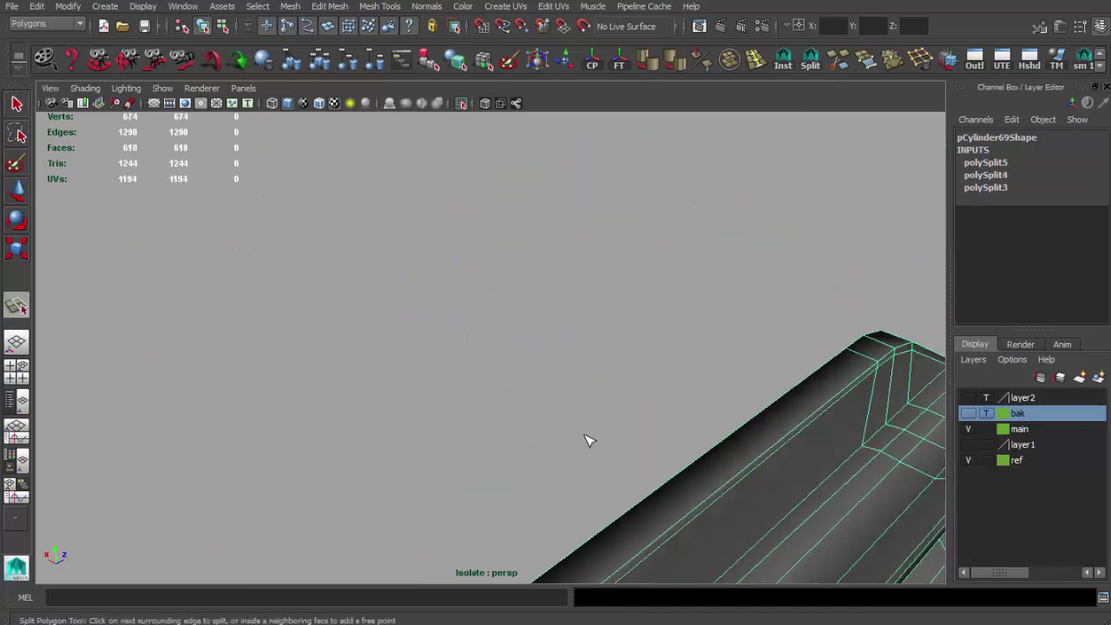
pyautogui.keyDown('alt'); pyautogui.moveTo(588, 442); pyautogui.dragTo(756, 293); pyautogui.keyUp('alt')
pyautogui.keyDown('alt'); pyautogui.moveTo(756, 292); pyautogui.dragTo(595, 258, button='right'); pyautogui.keyUp('alt')
pyautogui.keyDown('alt'); pyautogui.moveTo(596, 258); pyautogui.dragTo(596, 317); pyautogui.keyUp('alt')
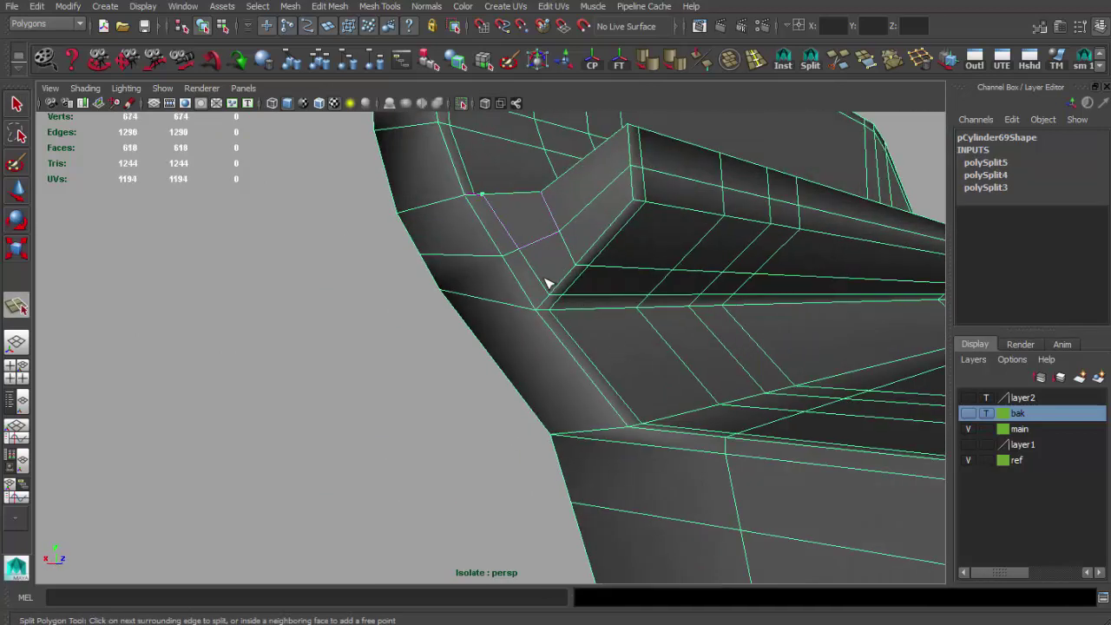
pyautogui.keyDown('alt'); pyautogui.moveTo(512, 253); pyautogui.dragTo(525, 270); pyautogui.keyUp('alt')
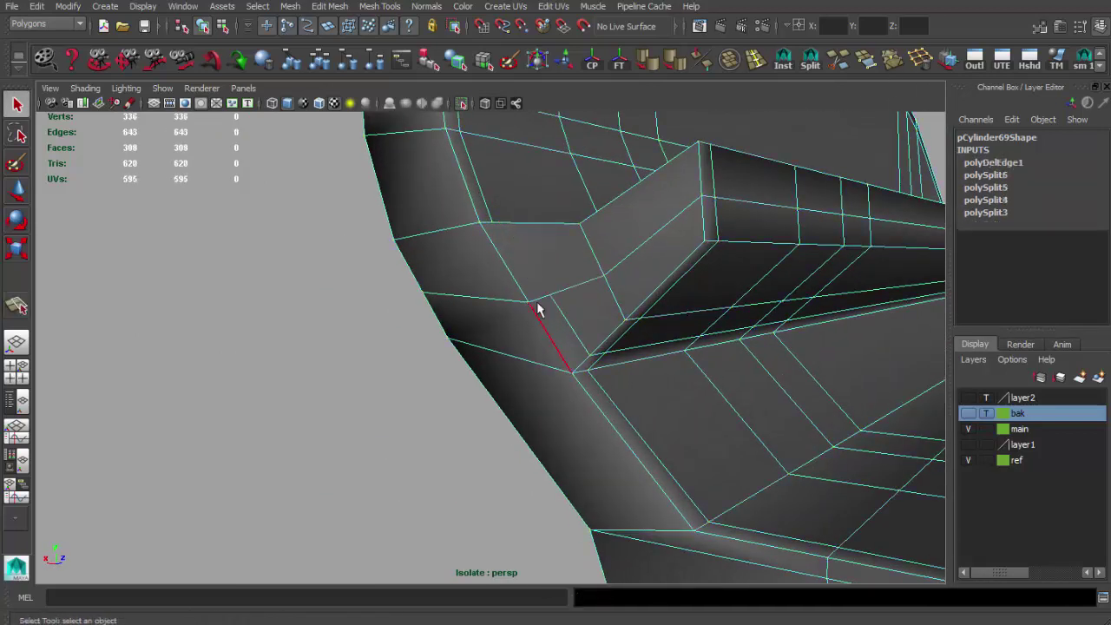
# Step: Check the foregrip in smooth preview (3), then return to the faceted mesh (1)
pyautogui.press('F8')
pyautogui.press('3')
pyautogui.press('1')
pyautogui.moveTo(601, 305)
pyautogui.keyDown('alt'); pyautogui.mouseDown()
pyautogui.moveTo(553, 252)
pyautogui.moveTo(643, 315)
pyautogui.moveTo(491, 355)
pyautogui.mouseUp(); pyautogui.keyUp('alt')
pyautogui.press('3')
pyautogui.click(491, 355)
pyautogui.moveTo(491, 355)
pyautogui.keyDown('alt'); pyautogui.mouseDown(button='right')
pyautogui.moveTo(715, 391)
pyautogui.moveTo(602, 397)
pyautogui.moveTo(754, 87)
pyautogui.mouseUp(button='right'); pyautogui.keyUp('alt')
pyautogui.click(602, 397)
pyautogui.press('1')
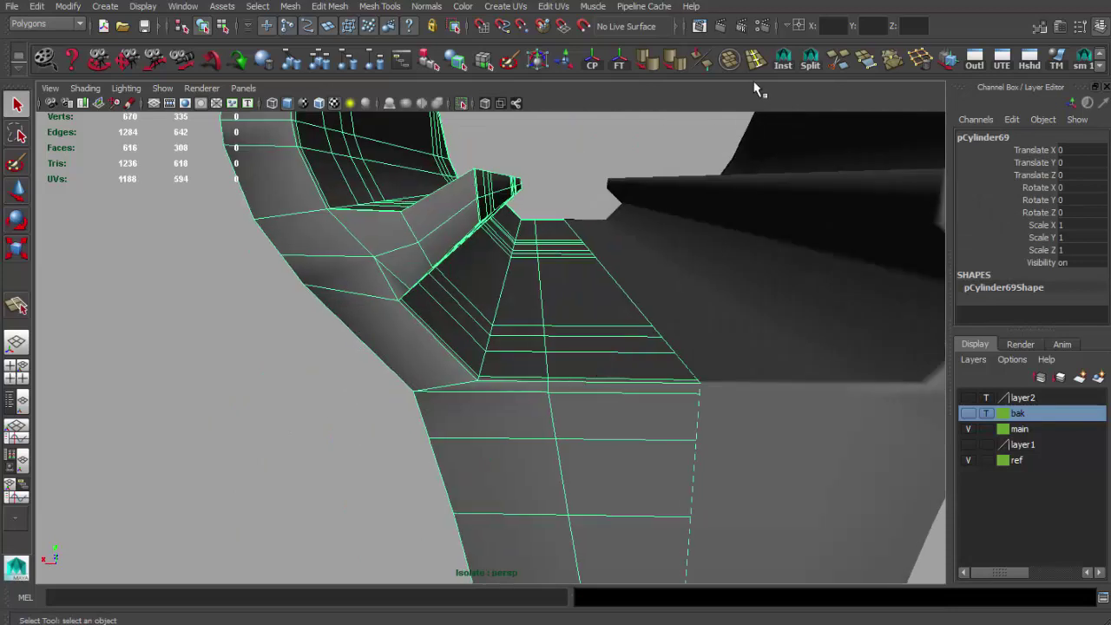
pyautogui.moveTo(495, 385)
pyautogui.keyDown('alt'); pyautogui.mouseDown()
pyautogui.moveTo(509, 330)
pyautogui.moveTo(509, 347)
pyautogui.mouseUp(); pyautogui.keyUp('alt')
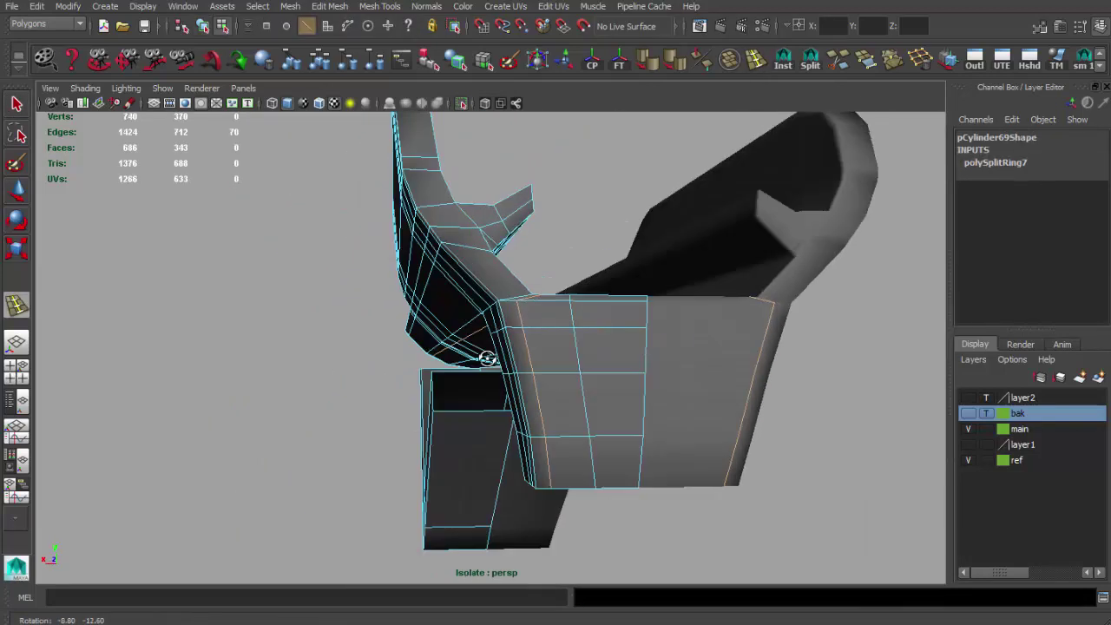
pyautogui.press('q')
pyautogui.click(501, 398)
pyautogui.keyDown('alt'); pyautogui.moveTo(500, 398); pyautogui.dragTo(633, 376); pyautogui.keyUp('alt')
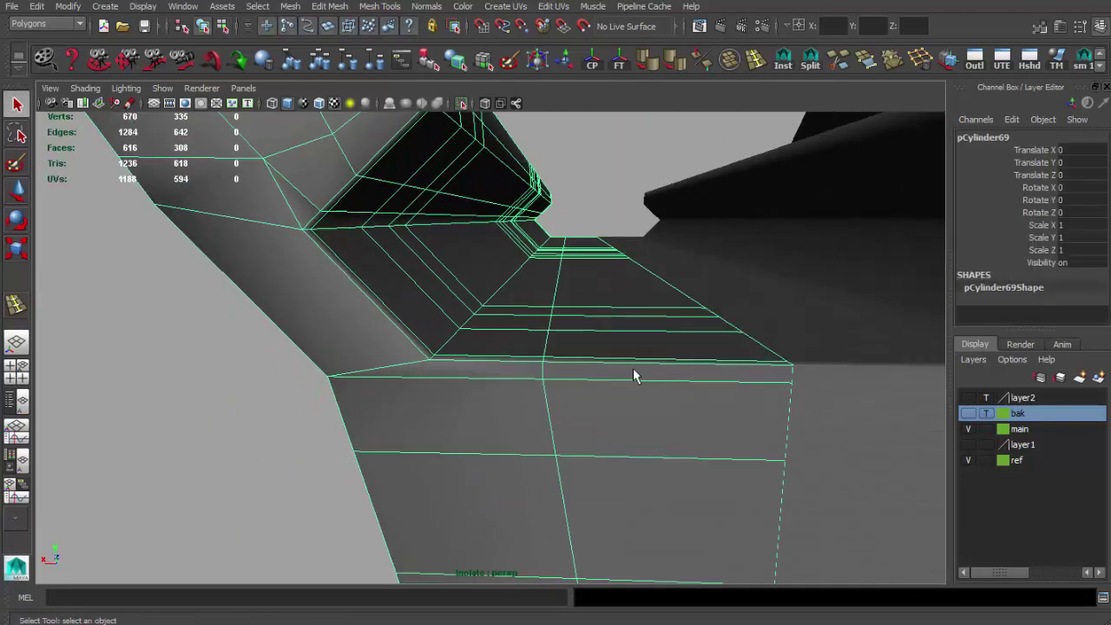
# Step: Add a supporting split at the grip-to-rail joint
pyautogui.click(810, 62)
pyautogui.moveTo(473, 335)
pyautogui.keyDown('alt'); pyautogui.mouseDown()
pyautogui.moveTo(568, 248)
pyautogui.moveTo(603, 149)
pyautogui.moveTo(561, 446)
pyautogui.moveTo(451, 372)
pyautogui.moveTo(402, 310)
pyautogui.moveTo(614, 497)
pyautogui.moveTo(506, 348)
pyautogui.moveTo(437, 343)
pyautogui.mouseUp(); pyautogui.keyUp('alt')
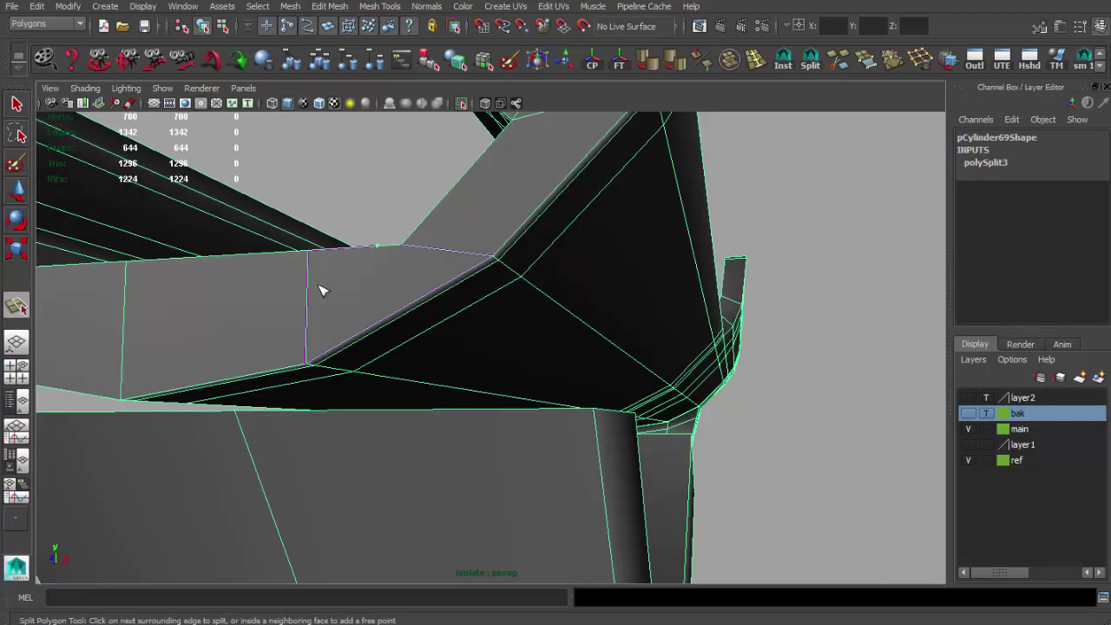
pyautogui.press('Return')
pyautogui.moveTo(305, 379)
pyautogui.keyDown('alt'); pyautogui.mouseDown()
pyautogui.moveTo(717, 426)
pyautogui.moveTo(460, 347)
pyautogui.moveTo(370, 404)
pyautogui.moveTo(397, 303)
pyautogui.moveTo(317, 315)
pyautogui.moveTo(318, 297)
pyautogui.moveTo(273, 310)
pyautogui.mouseUp(); pyautogui.keyUp('alt')
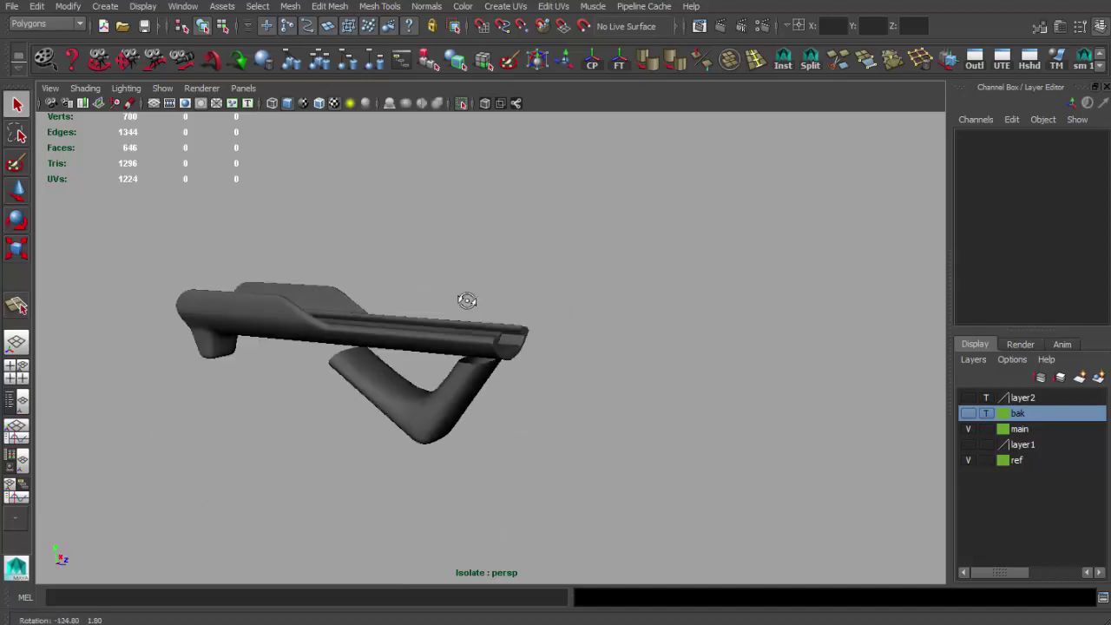
# Step: Compare the grip's front corner, smoothed and faceted, against the side reference photo
pyautogui.moveTo(660, 302)
pyautogui.keyDown('alt'); pyautogui.mouseDown()
pyautogui.moveTo(602, 356)
pyautogui.moveTo(427, 350)
pyautogui.moveTo(687, 325)
pyautogui.moveTo(364, 276)
pyautogui.moveTo(389, 316)
pyautogui.moveTo(466, 322)
pyautogui.moveTo(223, 322)
pyautogui.moveTo(468, 320)
pyautogui.moveTo(596, 380)
pyautogui.moveTo(620, 310)
pyautogui.moveTo(677, 409)
pyautogui.moveTo(625, 438)
pyautogui.mouseUp(); pyautogui.keyUp('alt')
pyautogui.click(687, 325)
pyautogui.press('3')
pyautogui.press('1')
pyautogui.keyDown('shift'); pyautogui.moveTo(625, 438); pyautogui.dragTo(606, 469, button='right'); pyautogui.keyUp('shift')
pyautogui.moveTo(606, 469)
pyautogui.keyDown('alt'); pyautogui.mouseDown()
pyautogui.moveTo(590, 508)
pyautogui.moveTo(547, 445)
pyautogui.mouseUp(); pyautogui.keyUp('alt')
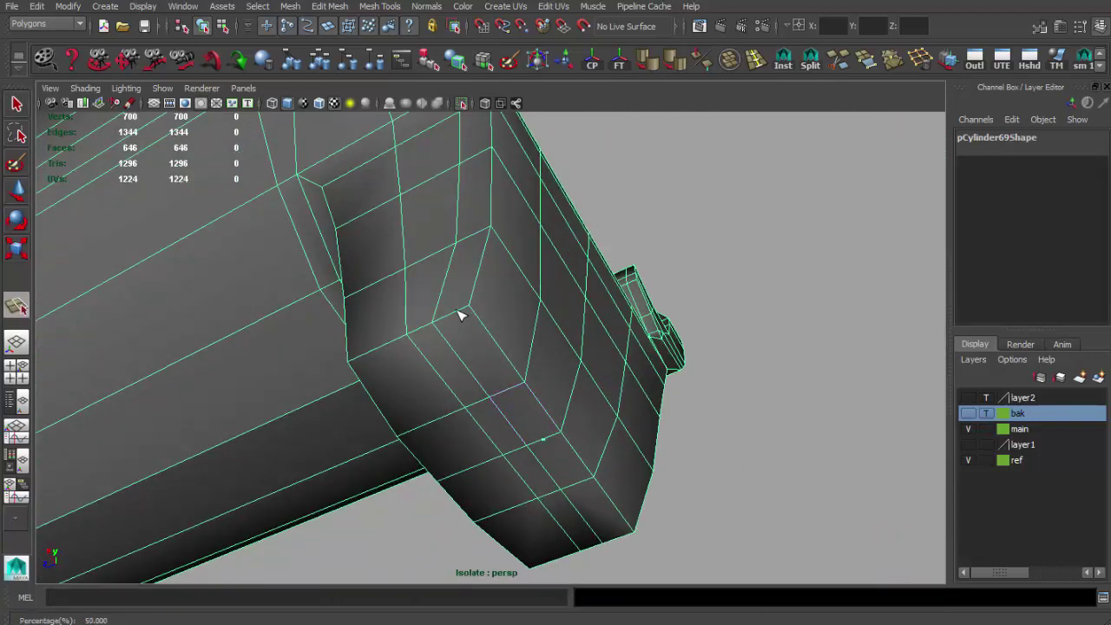
pyautogui.hotkey('alt', 'Tab')
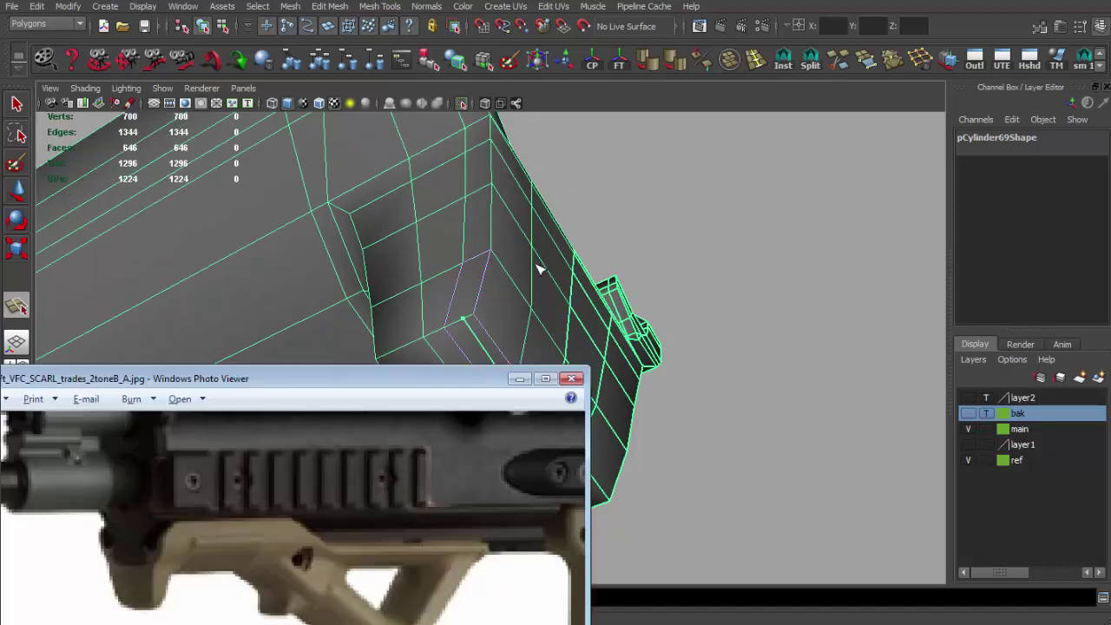
pyautogui.moveTo(538, 270)
pyautogui.keyDown('alt'); pyautogui.mouseDown()
pyautogui.moveTo(531, 261)
pyautogui.moveTo(501, 357)
pyautogui.mouseUp(); pyautogui.keyUp('alt')
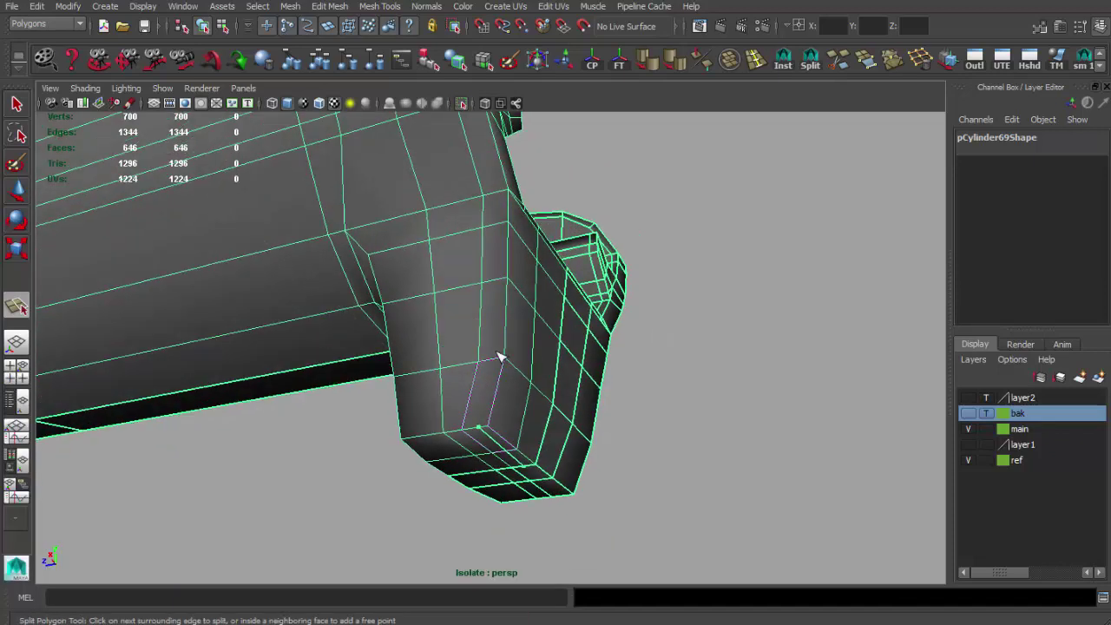
pyautogui.keyDown('alt'); pyautogui.moveTo(499, 234); pyautogui.dragTo(506, 424); pyautogui.keyUp('alt')
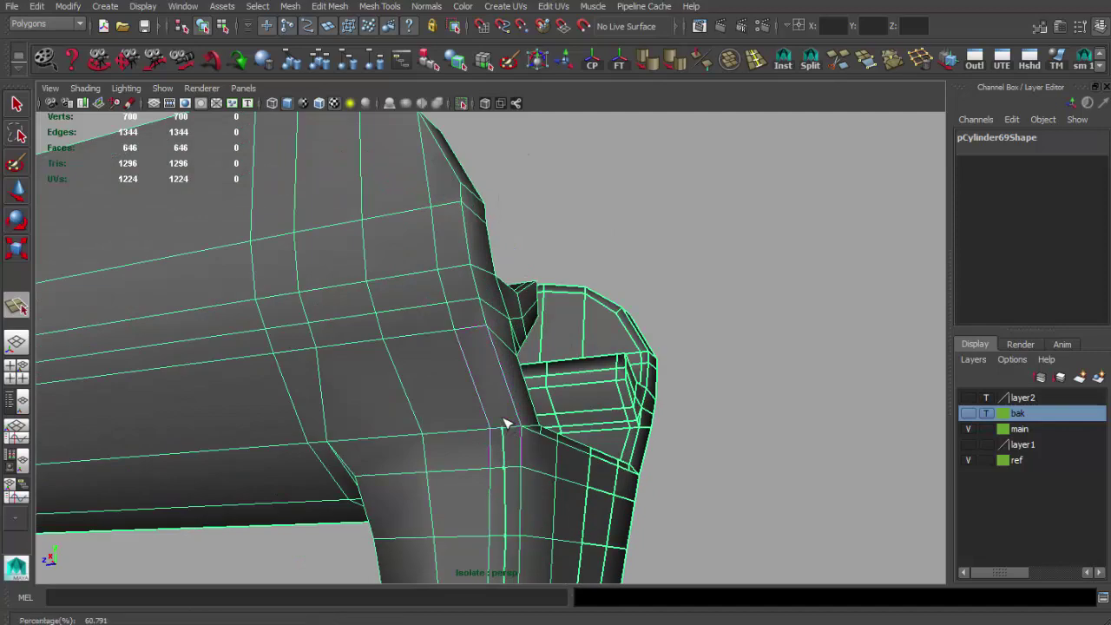
# Step: Split the grip's front face and move the two new vertices to match the reference
pyautogui.press('Return')
pyautogui.keyDown('alt'); pyautogui.moveTo(448, 212); pyautogui.dragTo(597, 457); pyautogui.keyUp('alt')
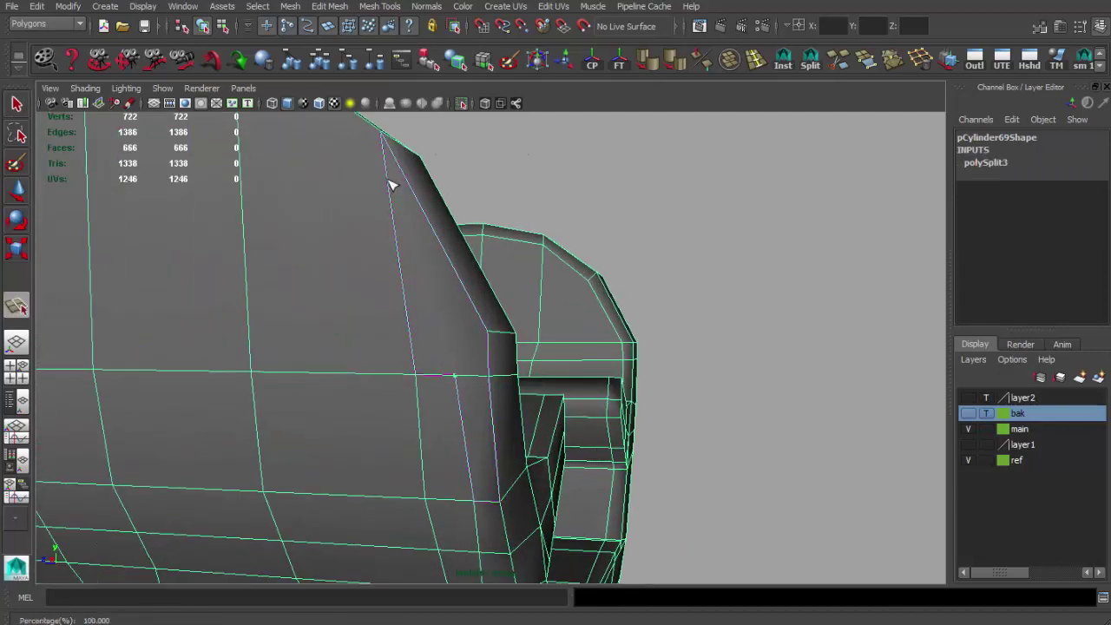
pyautogui.click(441, 342)
pyautogui.press('w')
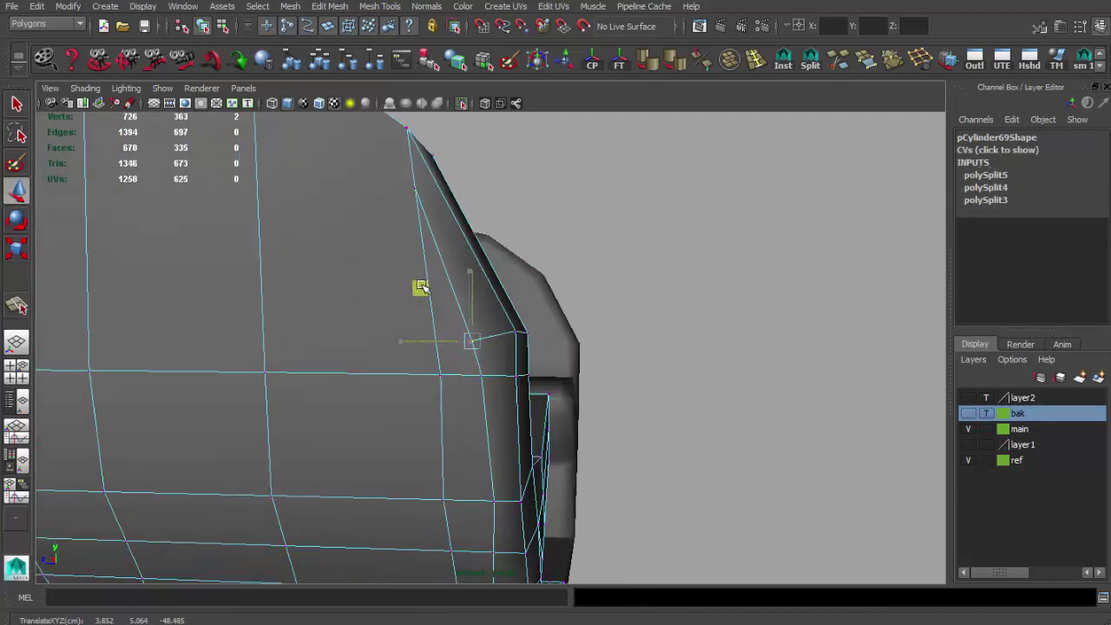
pyautogui.keyDown('alt'); pyautogui.moveTo(411, 375); pyautogui.dragTo(560, 342); pyautogui.keyUp('alt')
pyautogui.press('y')
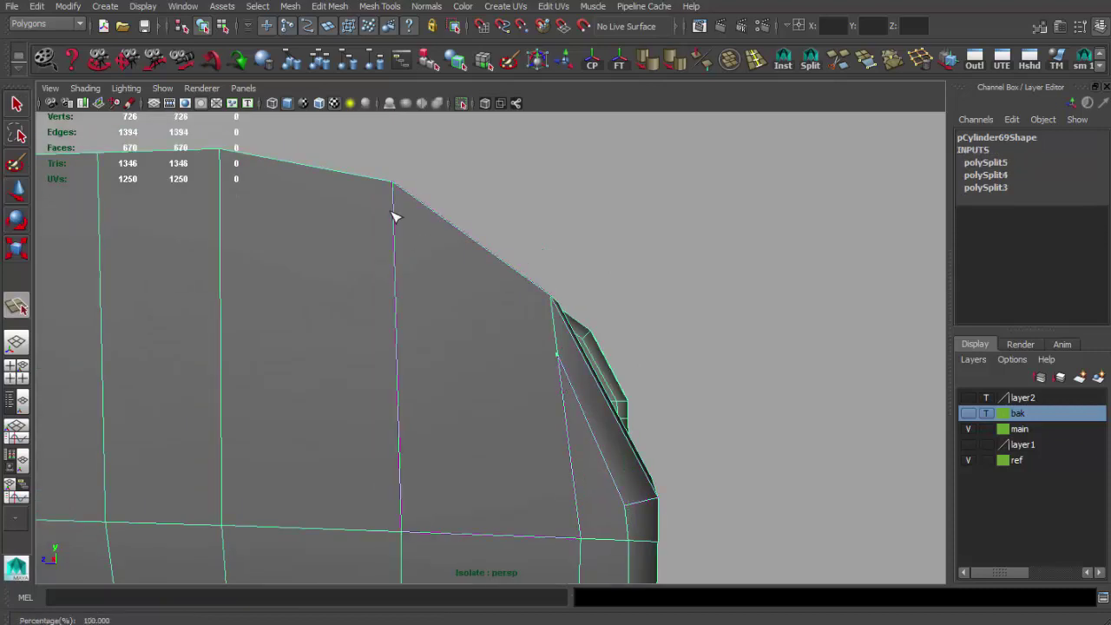
pyautogui.press('w')
pyautogui.click(412, 211)
pyautogui.keyDown('alt'); pyautogui.moveTo(411, 211); pyautogui.dragTo(538, 282); pyautogui.keyUp('alt')
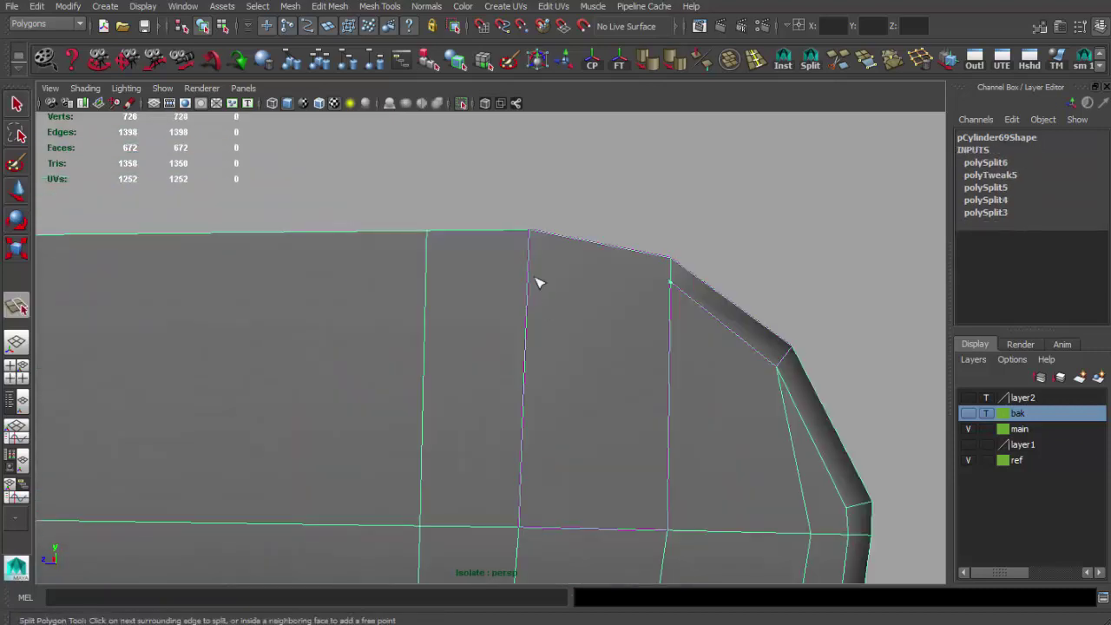
pyautogui.keyDown('alt'); pyautogui.moveTo(428, 256); pyautogui.dragTo(532, 363); pyautogui.keyUp('alt')
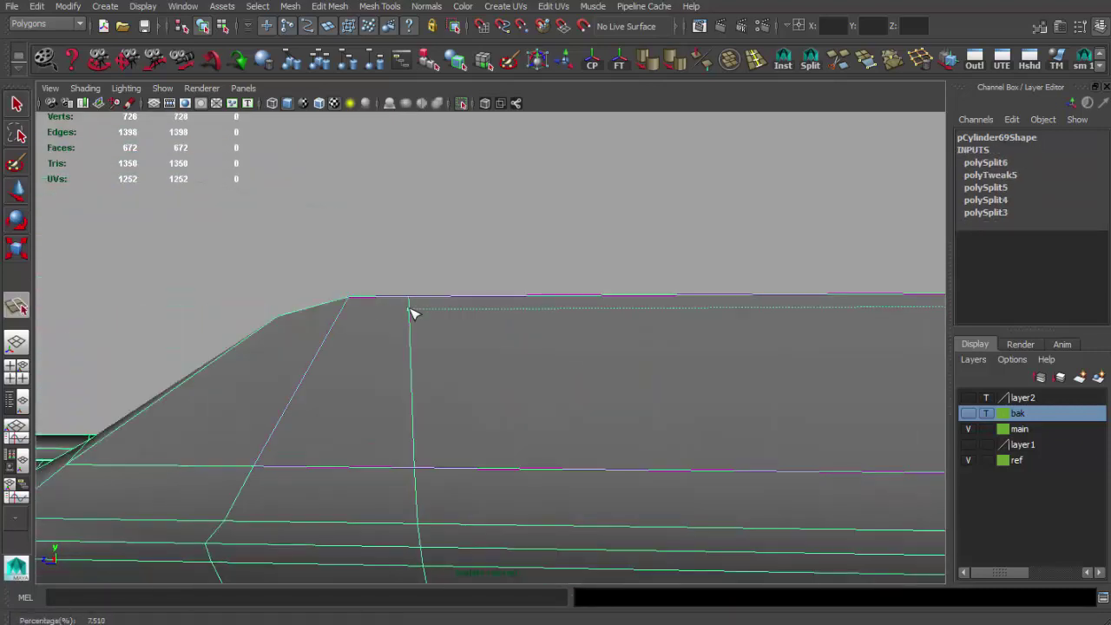
# Step: Add split cuts on the slope and adjust the edges near the grip's top ridge
pyautogui.press('Return')
pyautogui.keyDown('alt'); pyautogui.moveTo(345, 315); pyautogui.dragTo(523, 355); pyautogui.keyUp('alt')
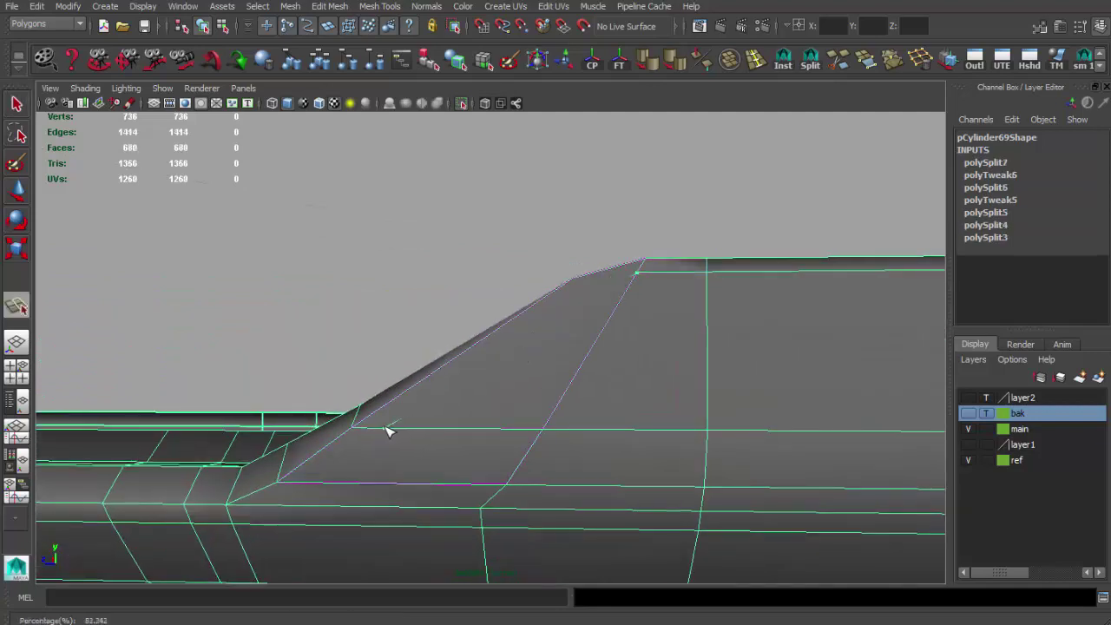
pyautogui.press('Return')
pyautogui.scroll(2, 588, 325)
pyautogui.scroll(2, 638, 287)
pyautogui.moveTo(575, 214)
pyautogui.keyDown('alt'); pyautogui.mouseDown()
pyautogui.moveTo(645, 318)
pyautogui.moveTo(409, 390)
pyautogui.moveTo(417, 355)
pyautogui.mouseUp(); pyautogui.keyUp('alt')
pyautogui.press('w')
pyautogui.moveTo(489, 369)
pyautogui.keyDown('alt'); pyautogui.mouseDown()
pyautogui.moveTo(484, 358)
pyautogui.moveTo(582, 439)
pyautogui.moveTo(679, 328)
pyautogui.moveTo(568, 339)
pyautogui.moveTo(596, 422)
pyautogui.moveTo(296, 336)
pyautogui.mouseUp(); pyautogui.keyUp('alt')
pyautogui.click(679, 246)
pyautogui.press('w')
pyautogui.moveTo(361, 435)
pyautogui.keyDown('alt'); pyautogui.mouseDown()
pyautogui.moveTo(483, 392)
pyautogui.moveTo(628, 396)
pyautogui.moveTo(754, 304)
pyautogui.mouseUp(); pyautogui.keyUp('alt')
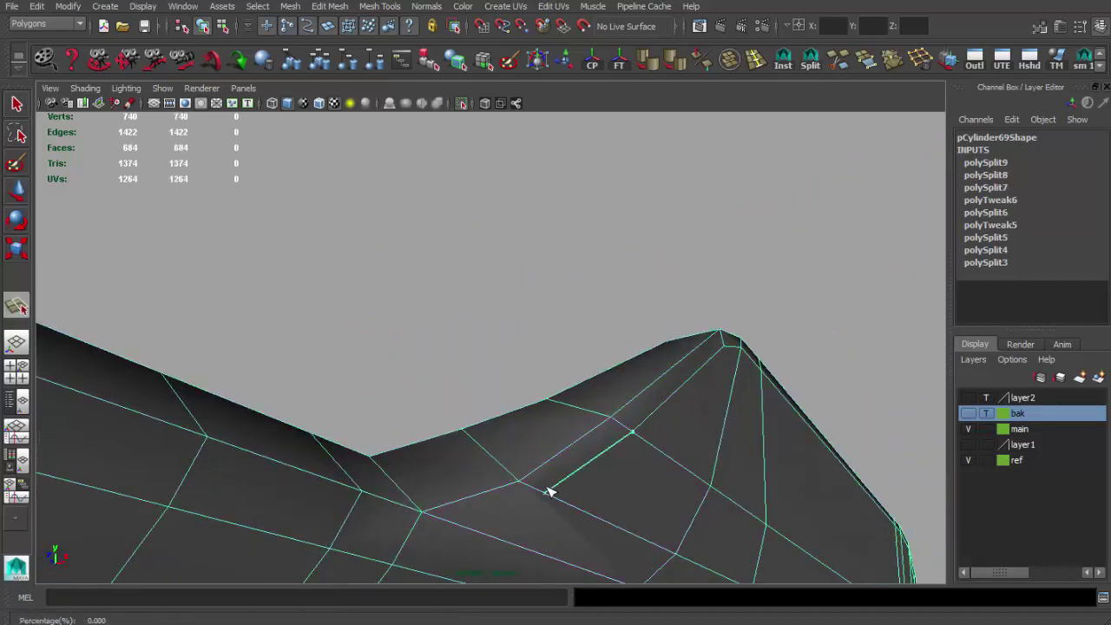
pyautogui.press('Return')
pyautogui.keyDown('alt'); pyautogui.moveTo(475, 527); pyautogui.dragTo(399, 333); pyautogui.keyUp('alt')
# Step: Delete the stray vertex, checking the result in wireframe (4) and shaded (5) views
pyautogui.press('4')
pyautogui.press('5')
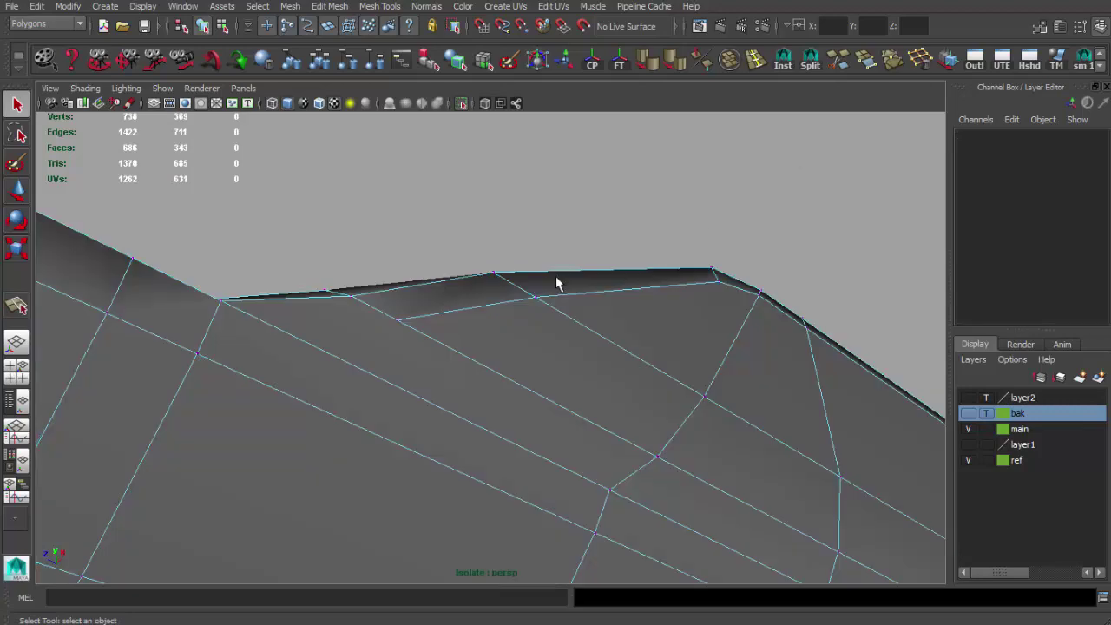
pyautogui.press('Delete')
pyautogui.moveTo(555, 280)
pyautogui.keyDown('alt'); pyautogui.mouseDown()
pyautogui.moveTo(448, 339)
pyautogui.moveTo(665, 355)
pyautogui.moveTo(608, 380)
pyautogui.mouseUp(); pyautogui.keyUp('alt')
pyautogui.press('4')
pyautogui.press('5')
# Step: Add a final split cut at the slope's base joint
pyautogui.keyDown('alt'); pyautogui.moveTo(609, 381); pyautogui.dragTo(695, 343, button='right'); pyautogui.keyUp('alt')
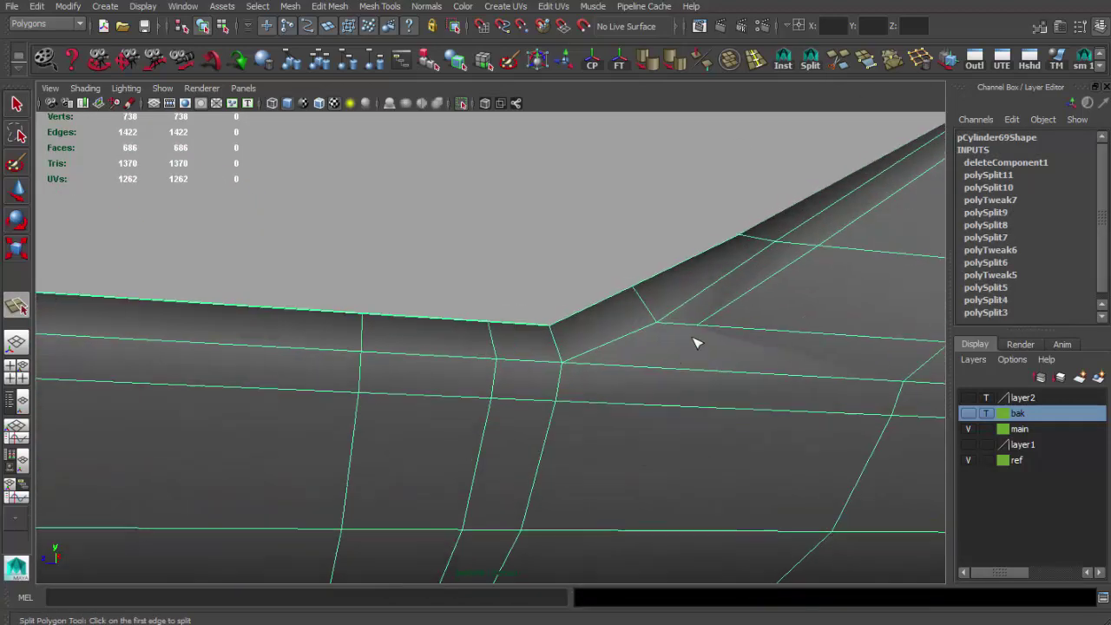
pyautogui.click(605, 373)
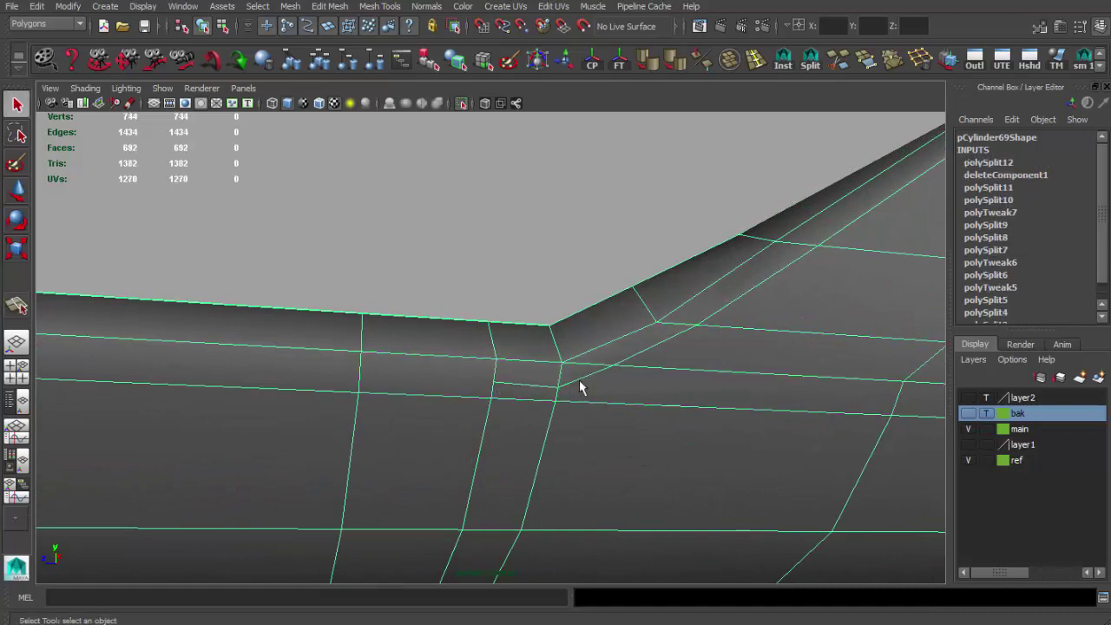
pyautogui.press('Return')
pyautogui.moveTo(457, 385)
pyautogui.keyDown('alt'); pyautogui.mouseDown()
pyautogui.moveTo(449, 405)
pyautogui.moveTo(367, 417)
pyautogui.moveTo(480, 376)
pyautogui.moveTo(806, 95)
pyautogui.mouseUp(); pyautogui.keyUp('alt')
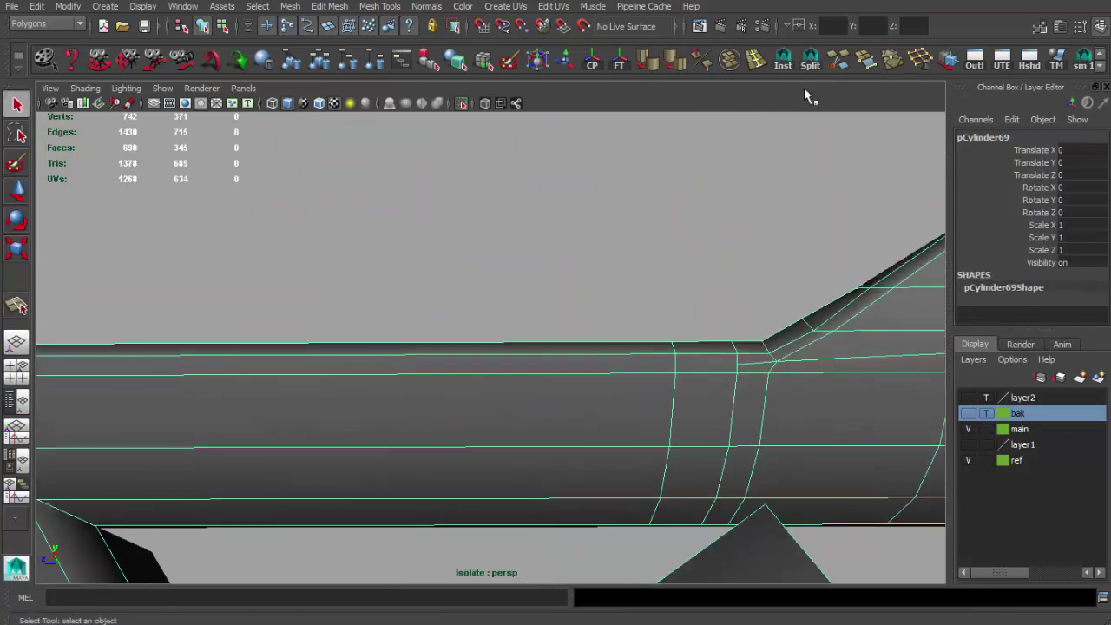
# Step: Select the foregrip and inspect the inner corner where the grip meets the rail
pyautogui.moveTo(740, 364)
pyautogui.keyDown('alt'); pyautogui.mouseDown()
pyautogui.moveTo(535, 409)
pyautogui.moveTo(448, 397)
pyautogui.mouseUp(); pyautogui.keyUp('alt')
pyautogui.moveTo(422, 351)
pyautogui.keyDown('alt'); pyautogui.mouseDown()
pyautogui.moveTo(461, 389)
pyautogui.moveTo(605, 310)
pyautogui.moveTo(509, 391)
pyautogui.moveTo(490, 393)
pyautogui.moveTo(550, 408)
pyautogui.moveTo(637, 340)
pyautogui.moveTo(290, 243)
pyautogui.moveTo(451, 295)
pyautogui.mouseUp(); pyautogui.keyUp('alt')
pyautogui.click(509, 391)
pyautogui.keyDown('shift'); pyautogui.moveTo(451, 295); pyautogui.dragTo(452, 258, button='right'); pyautogui.keyUp('shift')
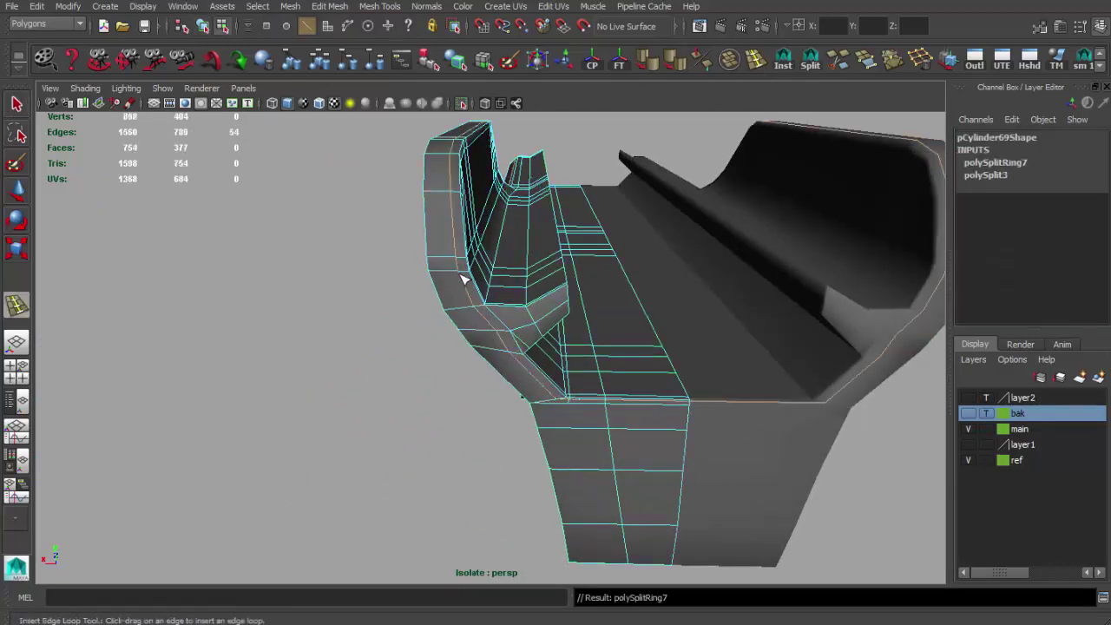
pyautogui.moveTo(436, 262)
pyautogui.keyDown('alt'); pyautogui.mouseDown()
pyautogui.moveTo(521, 265)
pyautogui.moveTo(647, 295)
pyautogui.moveTo(522, 259)
pyautogui.moveTo(442, 260)
pyautogui.moveTo(434, 322)
pyautogui.mouseUp(); pyautogui.keyUp('alt')
pyautogui.keyDown('alt'); pyautogui.moveTo(434, 322); pyautogui.dragTo(479, 315, button='right'); pyautogui.keyUp('alt')
pyautogui.press('q')
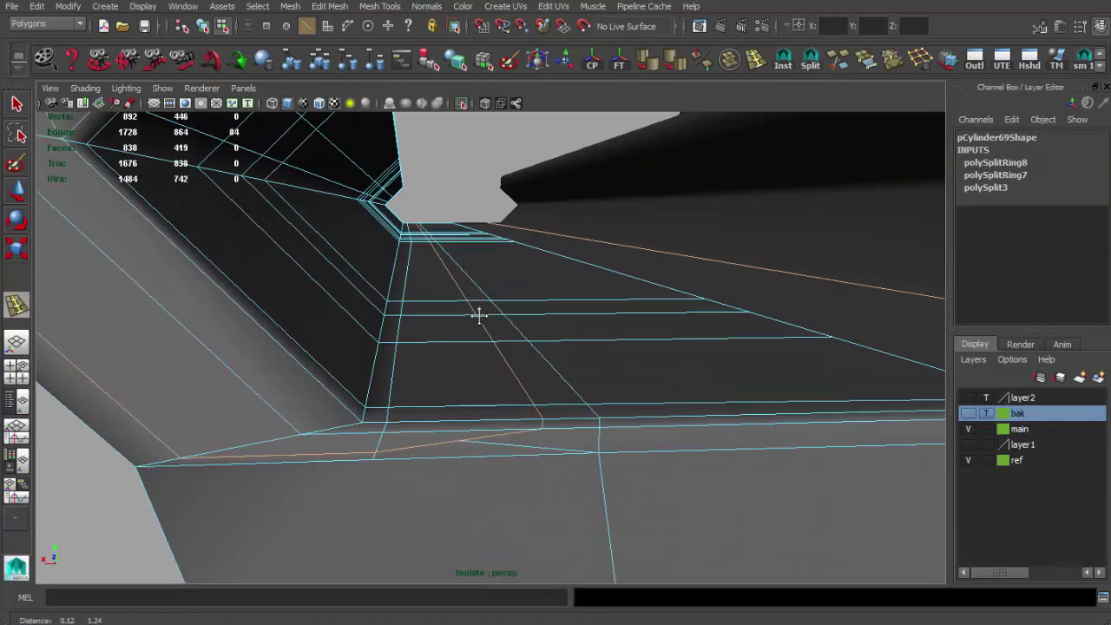
pyautogui.keyDown('alt'); pyautogui.moveTo(478, 315); pyautogui.dragTo(484, 378); pyautogui.keyUp('alt')
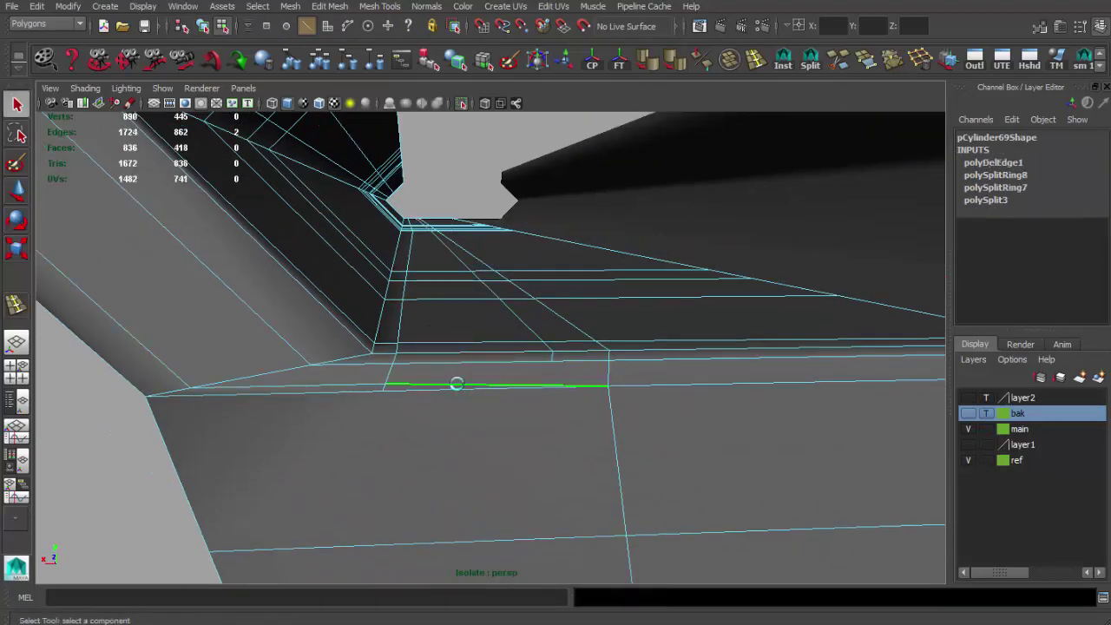
pyautogui.keyDown('alt'); pyautogui.moveTo(612, 382); pyautogui.dragTo(486, 422, button='right'); pyautogui.keyUp('alt')
pyautogui.moveTo(486, 422)
pyautogui.keyDown('alt'); pyautogui.mouseDown()
pyautogui.moveTo(472, 397)
pyautogui.moveTo(315, 369)
pyautogui.mouseUp(); pyautogui.keyUp('alt')
pyautogui.keyDown('alt'); pyautogui.moveTo(315, 370); pyautogui.dragTo(513, 323, button='right'); pyautogui.keyUp('alt')
pyautogui.keyDown('alt'); pyautogui.moveTo(513, 323); pyautogui.dragTo(454, 422); pyautogui.keyUp('alt')
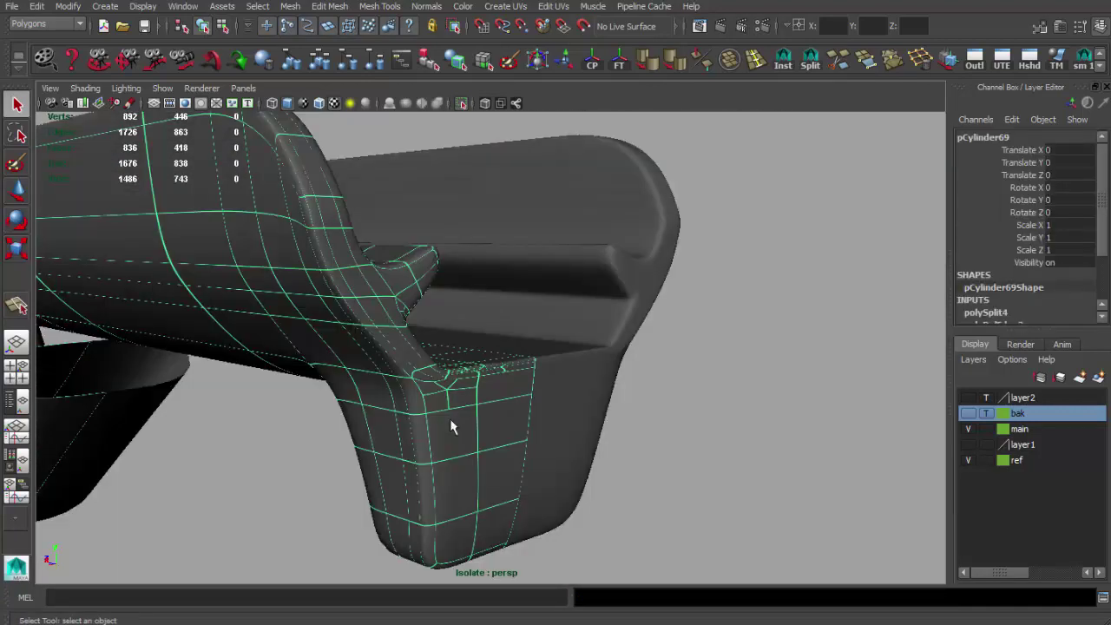
# Step: Delete the unneeded leftover edges at the grip corner
pyautogui.press('F11')
pyautogui.click(415, 380)
pyautogui.keyDown('alt'); pyautogui.moveTo(415, 381); pyautogui.dragTo(513, 359, button='right'); pyautogui.keyUp('alt')
pyautogui.moveTo(513, 360)
pyautogui.keyDown('alt'); pyautogui.mouseDown()
pyautogui.moveTo(524, 367)
pyautogui.moveTo(590, 331)
pyautogui.mouseUp(); pyautogui.keyUp('alt')
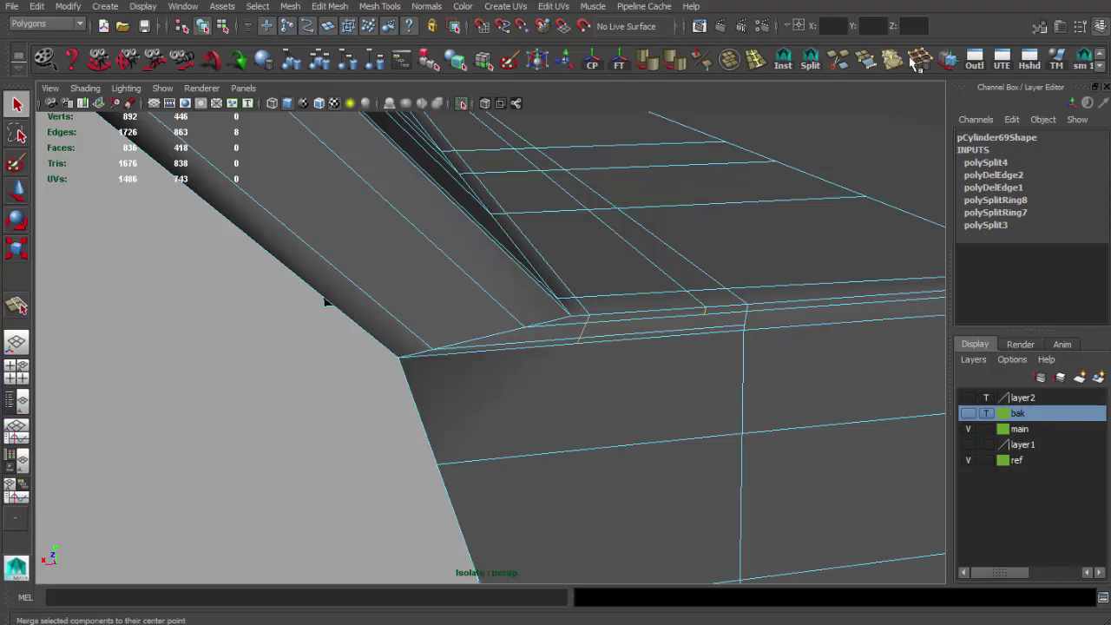
pyautogui.click(912, 57)
pyautogui.click(585, 339)
# Step: Cut a new edge across the corner face where the grip meets the rail
pyautogui.hotkey('ctrl', 'Delete')
pyautogui.press('F8')
pyautogui.moveTo(565, 353)
pyautogui.keyDown('alt'); pyautogui.mouseDown()
pyautogui.moveTo(516, 339)
pyautogui.moveTo(488, 347)
pyautogui.mouseUp(); pyautogui.keyUp('alt')
pyautogui.moveTo(510, 284)
pyautogui.keyDown('alt'); pyautogui.mouseDown()
pyautogui.moveTo(515, 361)
pyautogui.moveTo(495, 442)
pyautogui.moveTo(468, 474)
pyautogui.moveTo(526, 409)
pyautogui.moveTo(521, 292)
pyautogui.moveTo(390, 368)
pyautogui.moveTo(426, 420)
pyautogui.mouseUp(); pyautogui.keyUp('alt')
pyautogui.press('Return')
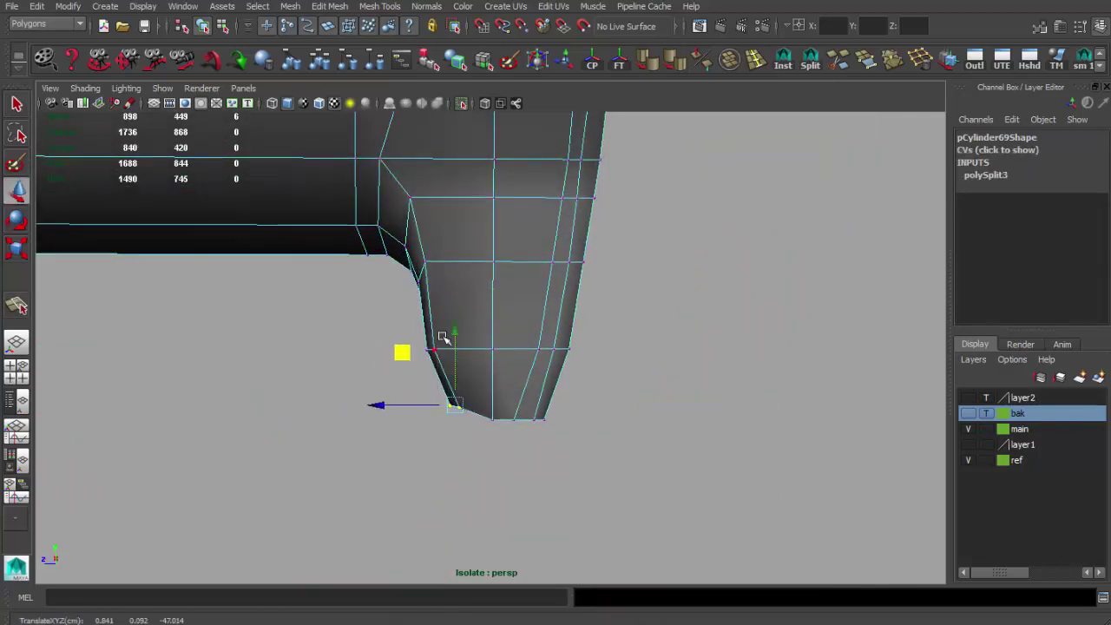
pyautogui.keyDown('alt'); pyautogui.moveTo(444, 338); pyautogui.dragTo(561, 237); pyautogui.keyUp('alt')
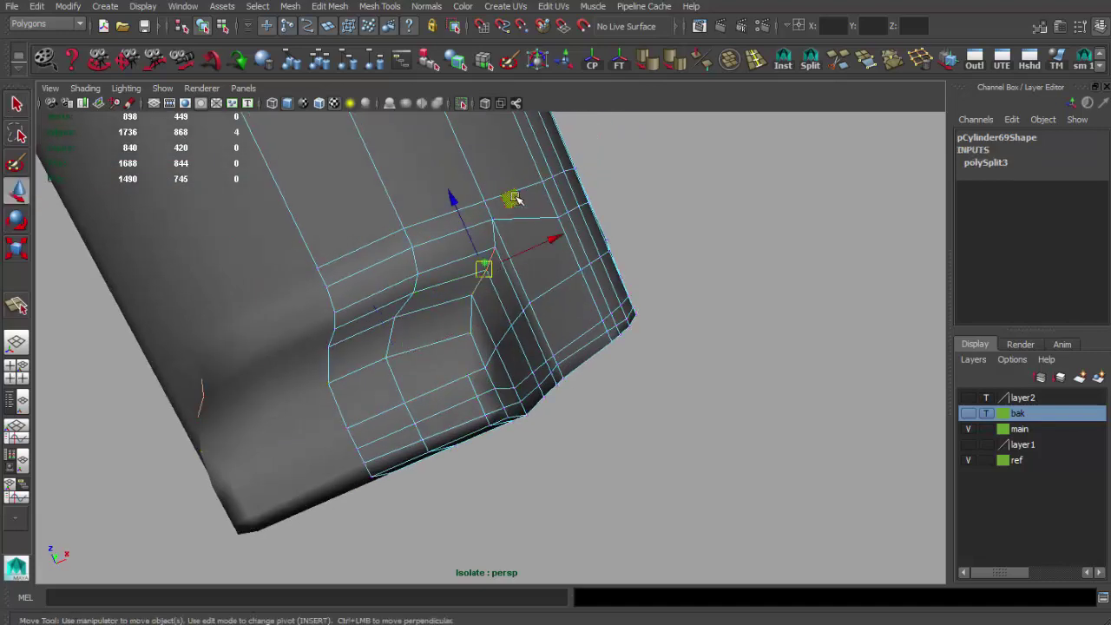
pyautogui.moveTo(489, 322)
pyautogui.keyDown('alt'); pyautogui.mouseDown()
pyautogui.moveTo(568, 411)
pyautogui.moveTo(481, 355)
pyautogui.moveTo(434, 362)
pyautogui.moveTo(477, 420)
pyautogui.mouseUp(); pyautogui.keyUp('alt')
# Step: Delete two stray edges from the unsmoothed low-poly cage at the junction
pyautogui.click(481, 355)
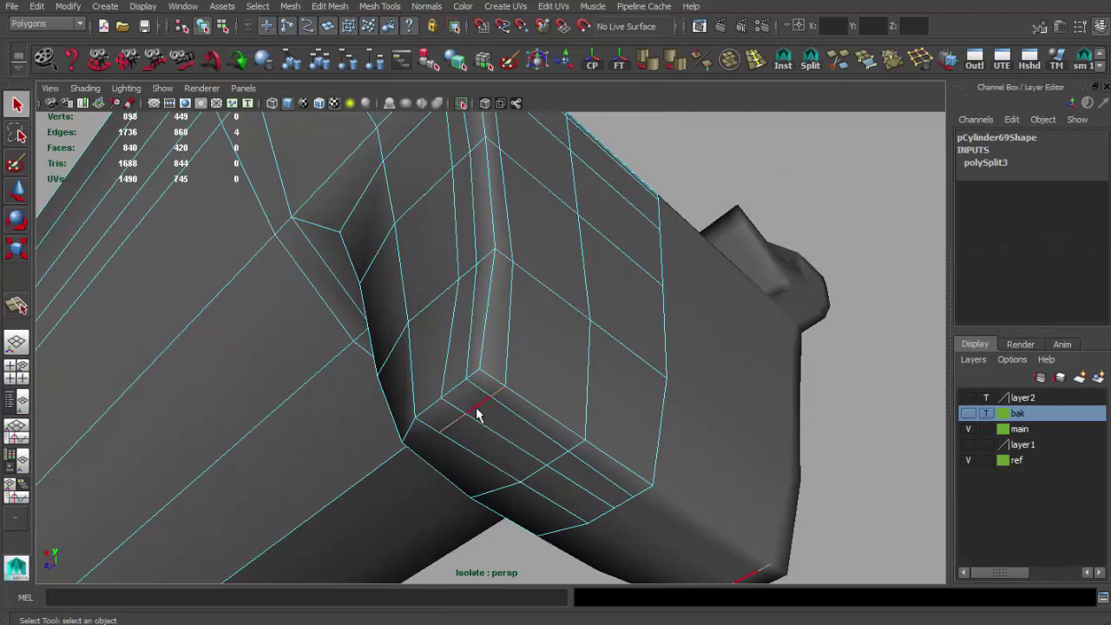
pyautogui.moveTo(842, 157)
pyautogui.keyDown('alt'); pyautogui.mouseDown()
pyautogui.moveTo(536, 350)
pyautogui.moveTo(538, 377)
pyautogui.moveTo(590, 345)
pyautogui.moveTo(562, 348)
pyautogui.moveTo(549, 367)
pyautogui.mouseUp(); pyautogui.keyUp('alt')
pyautogui.click(535, 349)
pyautogui.moveTo(550, 300)
pyautogui.keyDown('alt'); pyautogui.mouseDown()
pyautogui.moveTo(578, 330)
pyautogui.moveTo(537, 367)
pyautogui.mouseUp(); pyautogui.keyUp('alt')
pyautogui.press('1')
pyautogui.click(913, 62)
# Step: Check the grip's vertices and the edge loop at the corner from the right side
pyautogui.moveTo(602, 330)
pyautogui.keyDown('alt'); pyautogui.mouseDown()
pyautogui.moveTo(528, 388)
pyautogui.moveTo(471, 397)
pyautogui.moveTo(586, 394)
pyautogui.mouseUp(); pyautogui.keyUp('alt')
pyautogui.scroll(3, 555, 374)
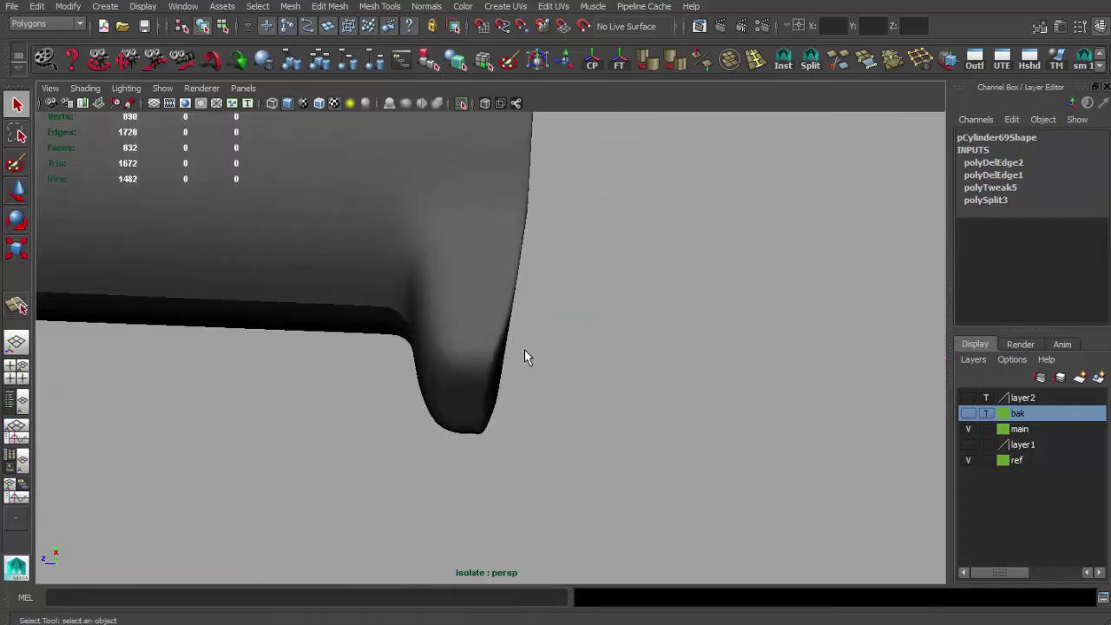
pyautogui.click(524, 322)
pyautogui.scroll(3, 471, 359)
pyautogui.press('F9')
pyautogui.keyDown('alt'); pyautogui.moveTo(418, 395); pyautogui.dragTo(454, 358); pyautogui.keyUp('alt')
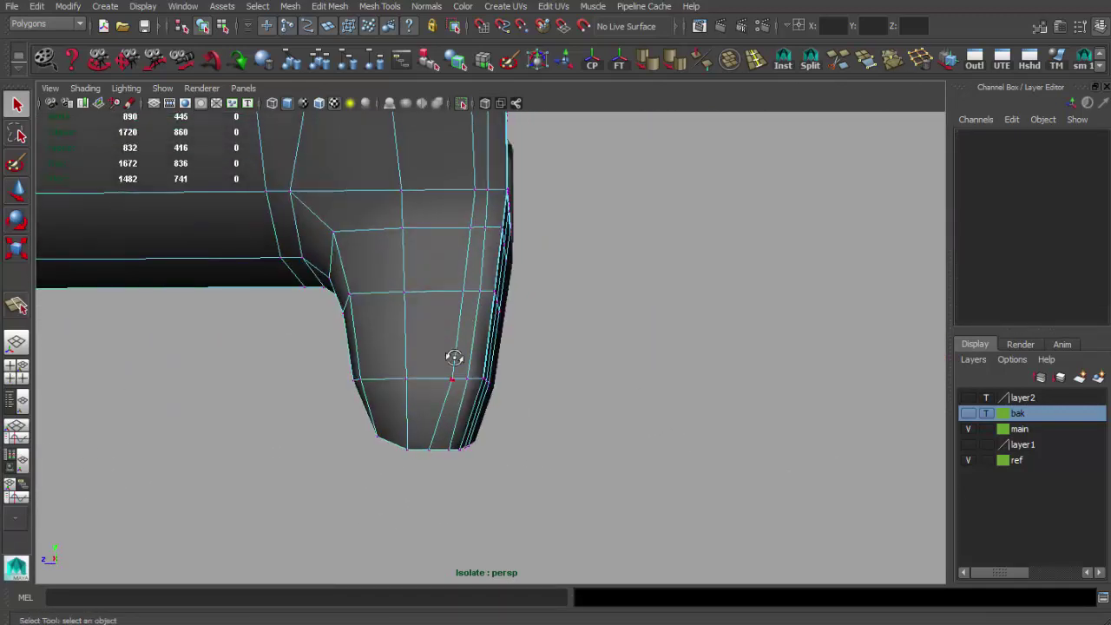
pyautogui.scroll(3, 434, 265)
pyautogui.moveTo(418, 267)
pyautogui.keyDown('alt'); pyautogui.mouseDown()
pyautogui.moveTo(480, 251)
pyautogui.moveTo(368, 244)
pyautogui.moveTo(434, 280)
pyautogui.mouseUp(); pyautogui.keyUp('alt')
pyautogui.press('q')
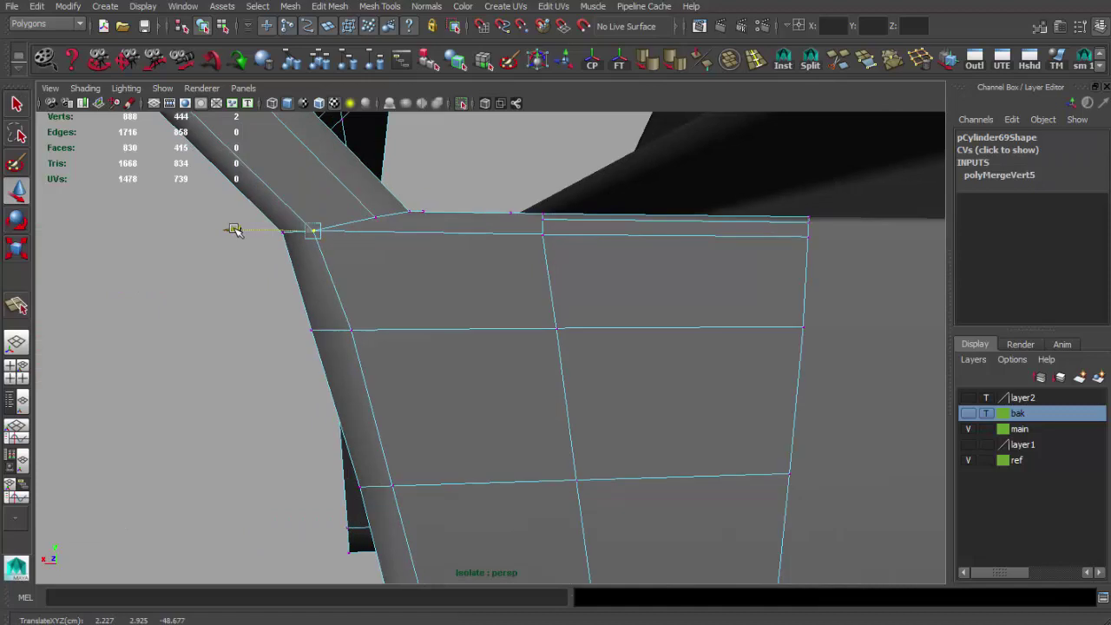
pyautogui.press('F8')
pyautogui.press('q')
# Step: Insert an edge loop near the corner and shift a corner vertex to tidy the junction
pyautogui.click(851, 50)
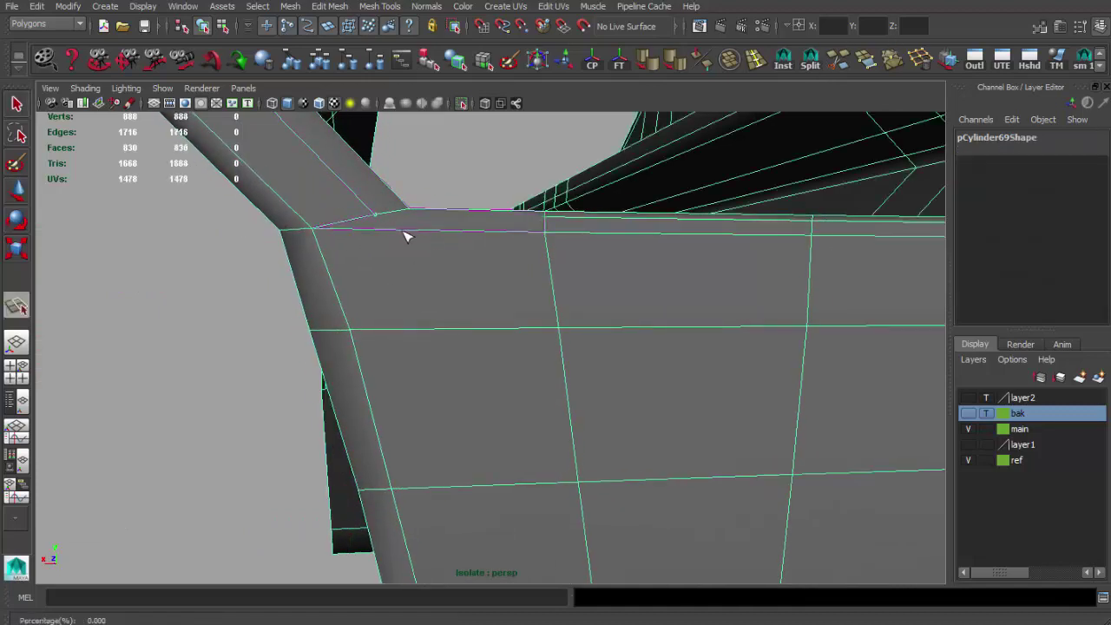
pyautogui.keyDown('alt'); pyautogui.moveTo(402, 234); pyautogui.dragTo(439, 311); pyautogui.keyUp('alt')
pyautogui.scroll(4, 440, 344)
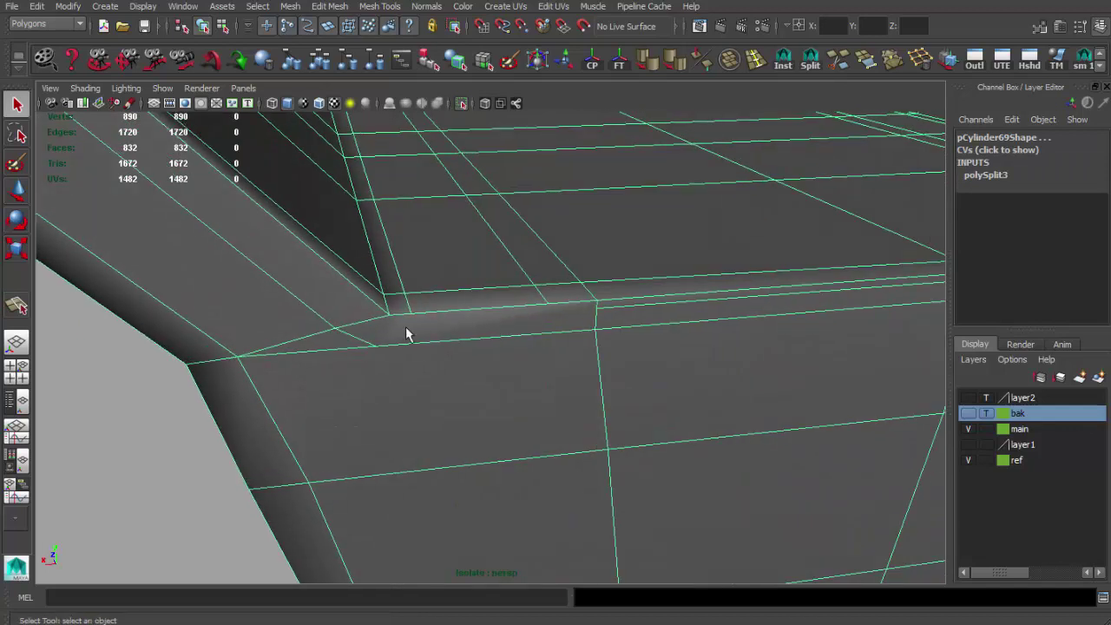
pyautogui.click(349, 330)
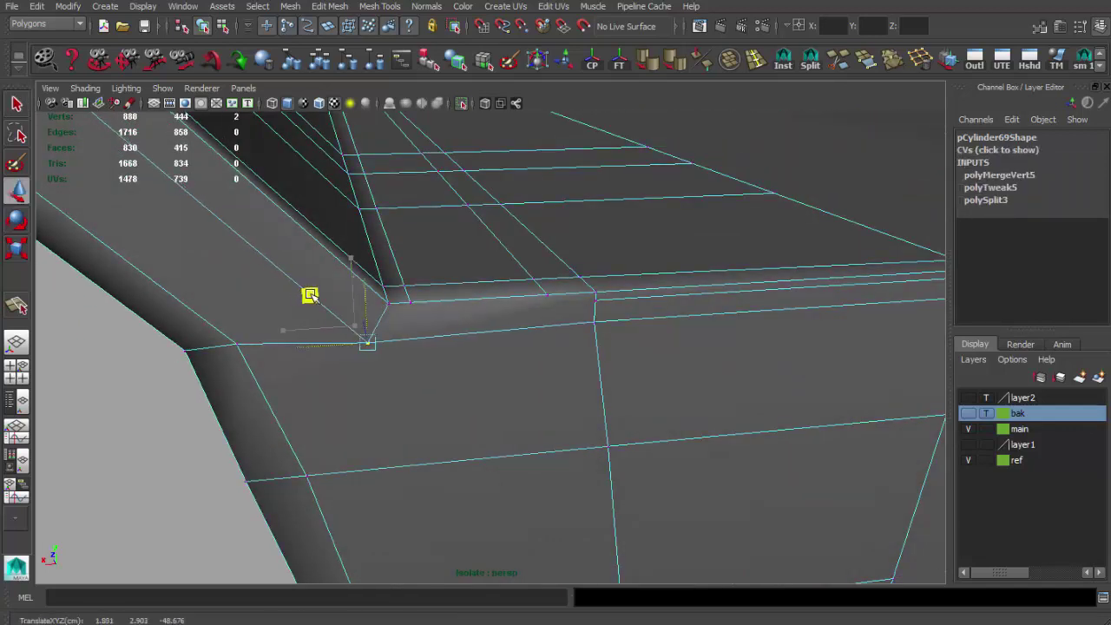
pyautogui.keyDown('alt'); pyautogui.moveTo(310, 295); pyautogui.dragTo(800, 90); pyautogui.keyUp('alt')
# Step: Split one more edge at the corner, then preview the smoothed foregrip
pyautogui.click(405, 272)
pyautogui.keyDown('alt'); pyautogui.moveTo(405, 273); pyautogui.dragTo(416, 361); pyautogui.keyUp('alt')
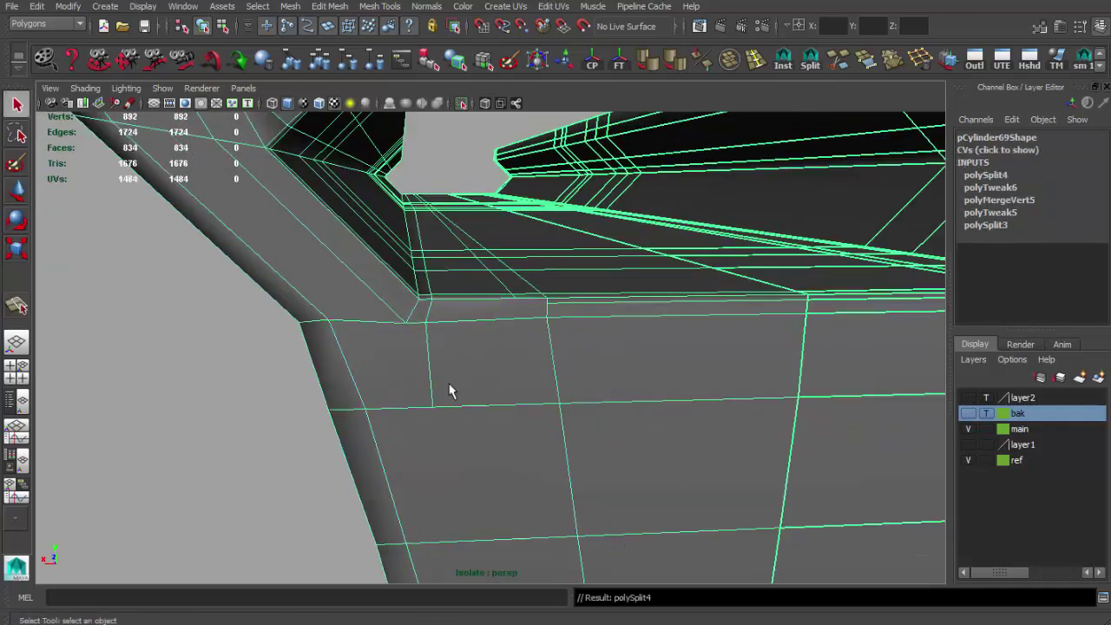
pyautogui.press('Return')
pyautogui.keyDown('alt'); pyautogui.moveTo(409, 413); pyautogui.dragTo(588, 385); pyautogui.keyUp('alt')
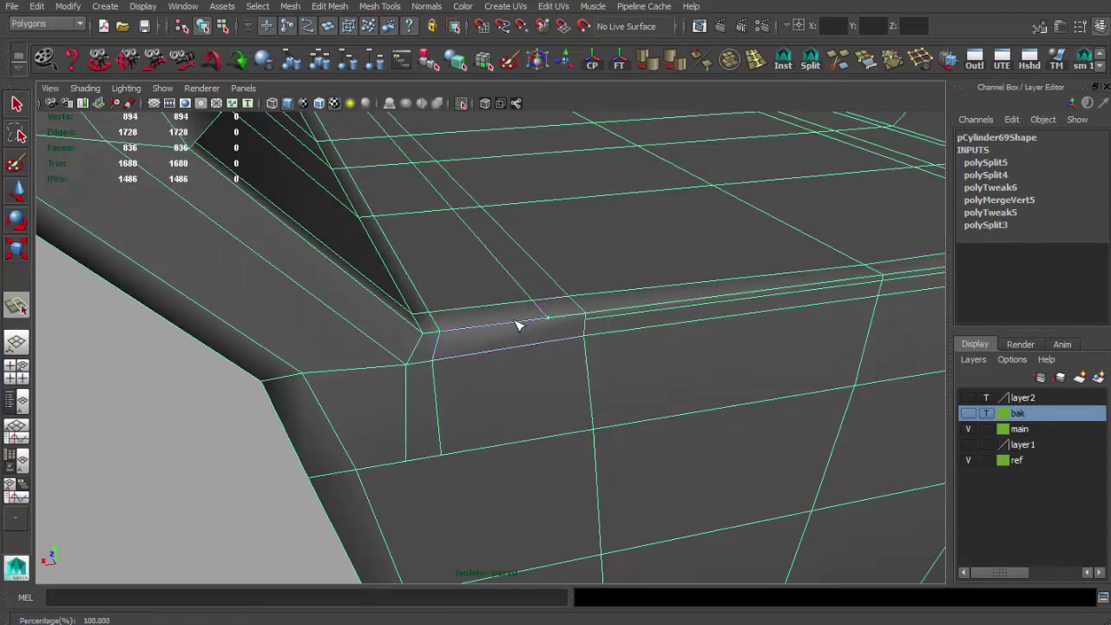
pyautogui.press('y')
pyautogui.press('Return')
pyautogui.moveTo(890, 83)
pyautogui.keyDown('alt'); pyautogui.mouseDown()
pyautogui.moveTo(598, 491)
pyautogui.moveTo(439, 359)
pyautogui.moveTo(265, 315)
pyautogui.moveTo(143, 251)
pyautogui.mouseUp(); pyautogui.keyUp('alt')
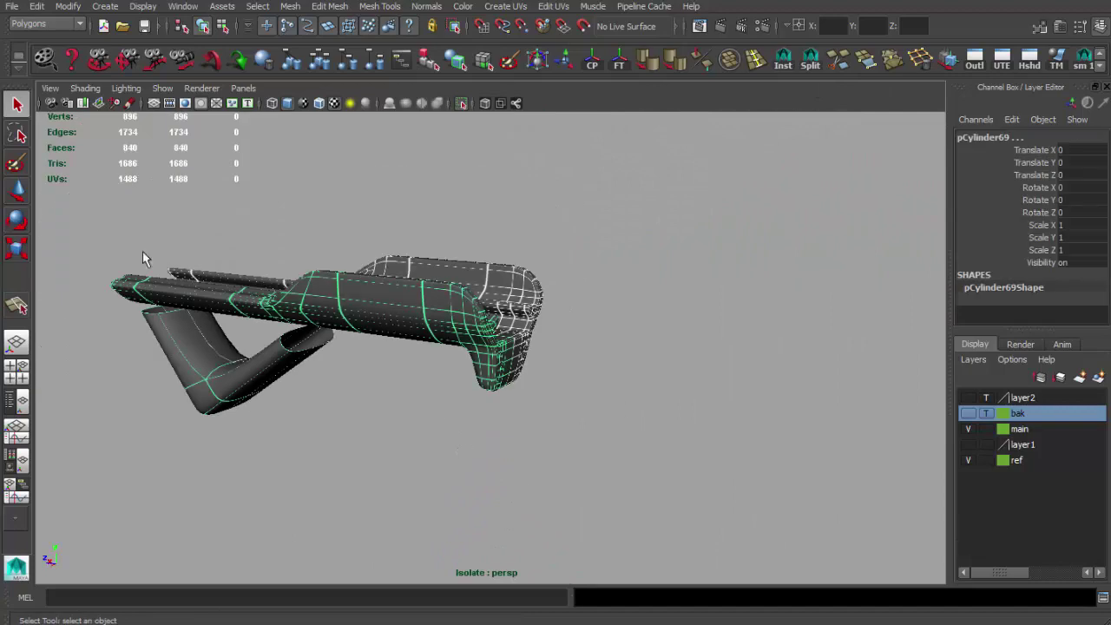
# Step: Reselect the foregrip model for component editing
pyautogui.rightClick(394, 309)
pyautogui.click(786, 490)
pyautogui.moveTo(786, 489)
pyautogui.keyDown('alt'); pyautogui.mouseDown()
pyautogui.moveTo(322, 298)
pyautogui.moveTo(460, 293)
pyautogui.moveTo(551, 262)
pyautogui.moveTo(273, 313)
pyautogui.moveTo(501, 337)
pyautogui.moveTo(496, 285)
pyautogui.moveTo(439, 303)
pyautogui.moveTo(332, 307)
pyautogui.moveTo(530, 357)
pyautogui.moveTo(461, 319)
pyautogui.moveTo(491, 347)
pyautogui.moveTo(350, 344)
pyautogui.moveTo(584, 366)
pyautogui.moveTo(508, 292)
pyautogui.moveTo(405, 313)
pyautogui.moveTo(541, 263)
pyautogui.moveTo(650, 311)
pyautogui.mouseUp(); pyautogui.keyUp('alt')
pyautogui.click(501, 337)
pyautogui.click(350, 344)
pyautogui.click(584, 365)
# Step: Pick a vertex on the junction and frame the isolated model
pyautogui.keyDown('alt'); pyautogui.moveTo(713, 294); pyautogui.dragTo(639, 251); pyautogui.keyUp('alt')
pyautogui.click(640, 250)
pyautogui.press('w')
pyautogui.press('a')
pyautogui.moveTo(541, 310)
pyautogui.keyDown('alt'); pyautogui.mouseDown()
pyautogui.moveTo(315, 275)
pyautogui.moveTo(486, 288)
pyautogui.moveTo(638, 328)
pyautogui.moveTo(608, 330)
pyautogui.moveTo(738, 390)
pyautogui.moveTo(783, 283)
pyautogui.moveTo(779, 237)
pyautogui.moveTo(266, 317)
pyautogui.moveTo(404, 291)
pyautogui.mouseUp(); pyautogui.keyUp('alt')
pyautogui.scroll(5, 541, 303)
pyautogui.click(405, 290)
pyautogui.moveTo(411, 329)
pyautogui.keyDown('alt'); pyautogui.mouseDown()
pyautogui.moveTo(475, 338)
pyautogui.moveTo(475, 273)
pyautogui.mouseUp(); pyautogui.keyUp('alt')
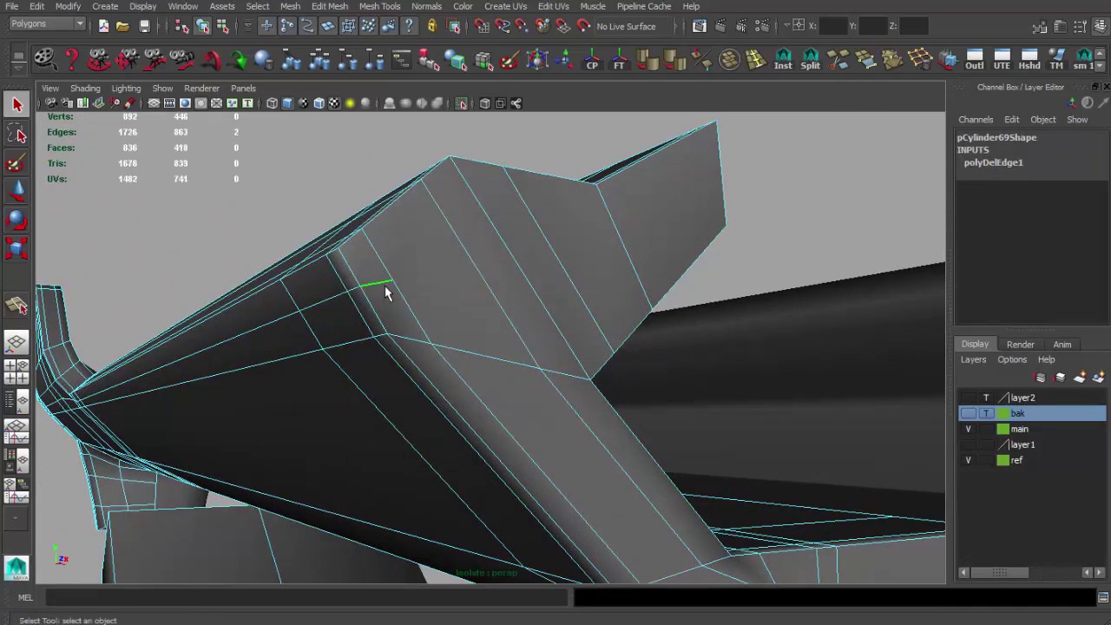
# Step: Delete two extra edges and add supporting splits along the junction and trough
pyautogui.press('Delete')
pyautogui.keyDown('alt'); pyautogui.moveTo(386, 292); pyautogui.dragTo(808, 83); pyautogui.keyUp('alt')
pyautogui.press('Return')
pyautogui.keyDown('alt'); pyautogui.moveTo(544, 159); pyautogui.dragTo(458, 234); pyautogui.keyUp('alt')
pyautogui.press('Return')
pyautogui.moveTo(513, 296)
pyautogui.keyDown('alt'); pyautogui.mouseDown()
pyautogui.moveTo(479, 292)
pyautogui.moveTo(460, 241)
pyautogui.moveTo(483, 269)
pyautogui.moveTo(424, 275)
pyautogui.moveTo(528, 258)
pyautogui.moveTo(363, 202)
pyautogui.mouseUp(); pyautogui.keyUp('alt')
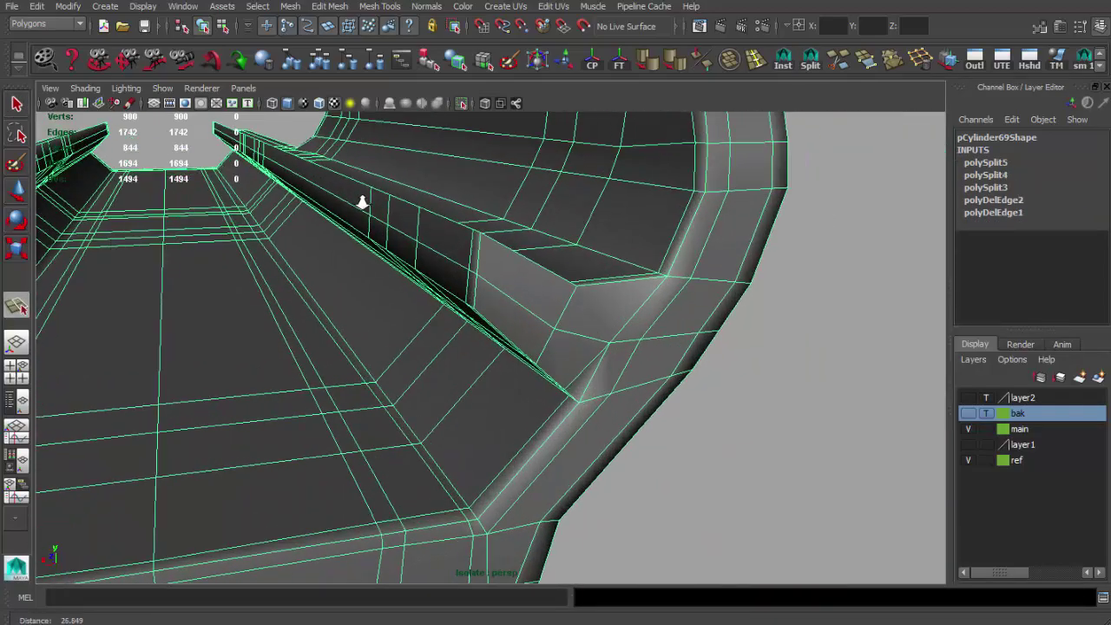
pyautogui.keyDown('alt'); pyautogui.moveTo(363, 202); pyautogui.dragTo(350, 203, button='right'); pyautogui.keyUp('alt')
pyautogui.keyDown('alt'); pyautogui.moveTo(350, 203); pyautogui.dragTo(326, 184); pyautogui.keyUp('alt')
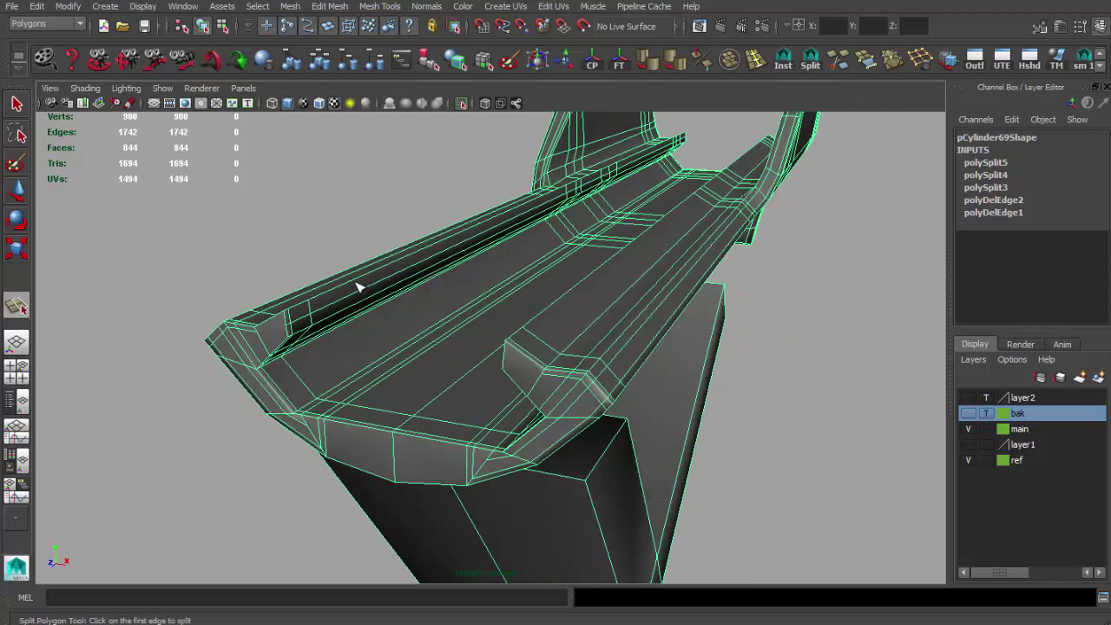
pyautogui.keyDown('alt'); pyautogui.moveTo(493, 267); pyautogui.dragTo(315, 304); pyautogui.keyUp('alt')
pyautogui.press('q')
pyautogui.moveTo(396, 307)
pyautogui.keyDown('alt'); pyautogui.mouseDown()
pyautogui.moveTo(374, 280)
pyautogui.moveTo(301, 301)
pyautogui.moveTo(300, 340)
pyautogui.moveTo(350, 295)
pyautogui.moveTo(405, 272)
pyautogui.mouseUp(); pyautogui.keyUp('alt')
# Step: Select pCylinder70, view it unsmoothed, and add another split
pyautogui.click(343, 247)
pyautogui.keyDown('alt'); pyautogui.moveTo(342, 243); pyautogui.dragTo(388, 270); pyautogui.keyUp('alt')
pyautogui.press('1')
pyautogui.hotkey('ctrl', 'z')
pyautogui.press('f')
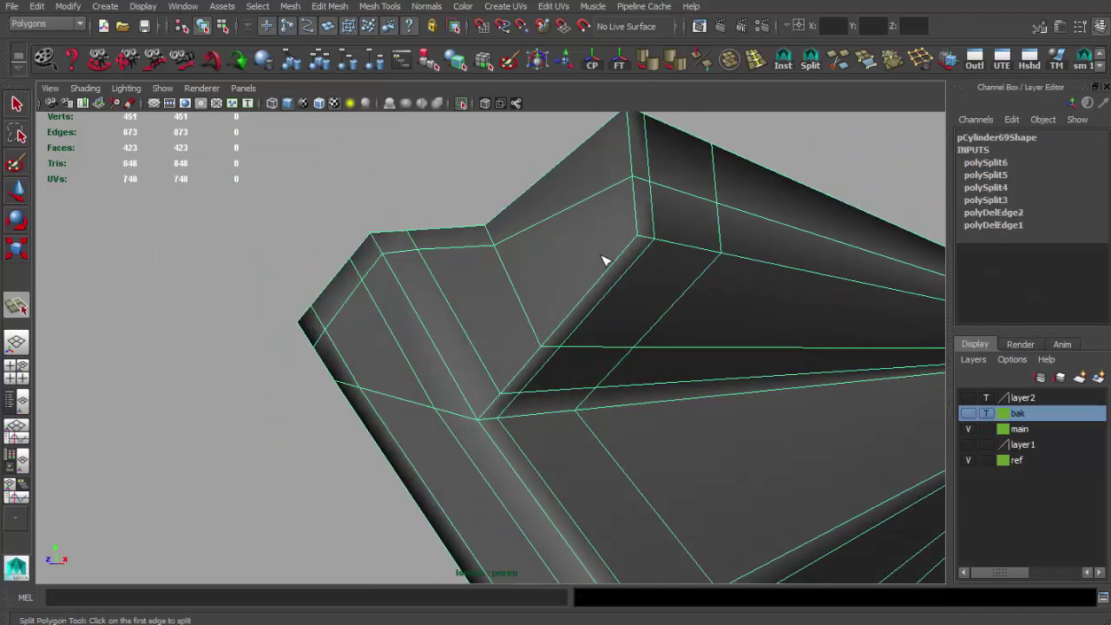
pyautogui.press('q')
# Step: Split edges across the junction faces to hold the grip's corners
pyautogui.keyDown('alt'); pyautogui.moveTo(476, 428); pyautogui.dragTo(550, 264); pyautogui.keyUp('alt')
pyautogui.click(515, 372)
pyautogui.press('f')
pyautogui.moveTo(487, 293)
pyautogui.keyDown('alt'); pyautogui.mouseDown()
pyautogui.moveTo(487, 322)
pyautogui.moveTo(386, 344)
pyautogui.mouseUp(); pyautogui.keyUp('alt')
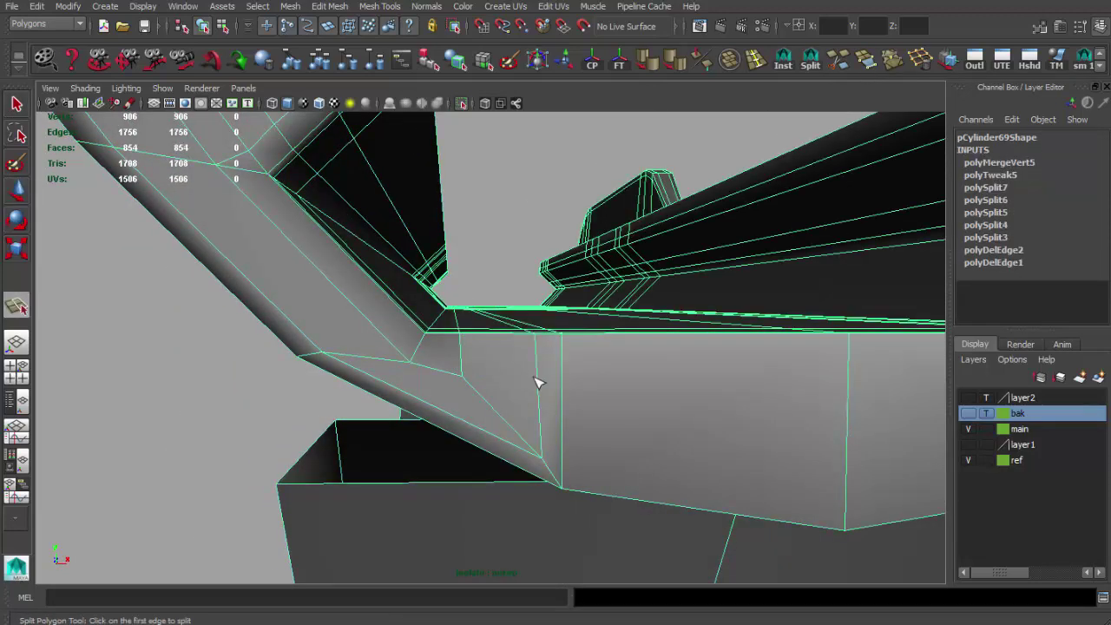
pyautogui.click(536, 382)
pyautogui.press('Return')
pyautogui.moveTo(628, 394)
pyautogui.keyDown('alt'); pyautogui.mouseDown()
pyautogui.moveTo(575, 357)
pyautogui.moveTo(466, 385)
pyautogui.mouseUp(); pyautogui.keyUp('alt')
pyautogui.rightClick(474, 368)
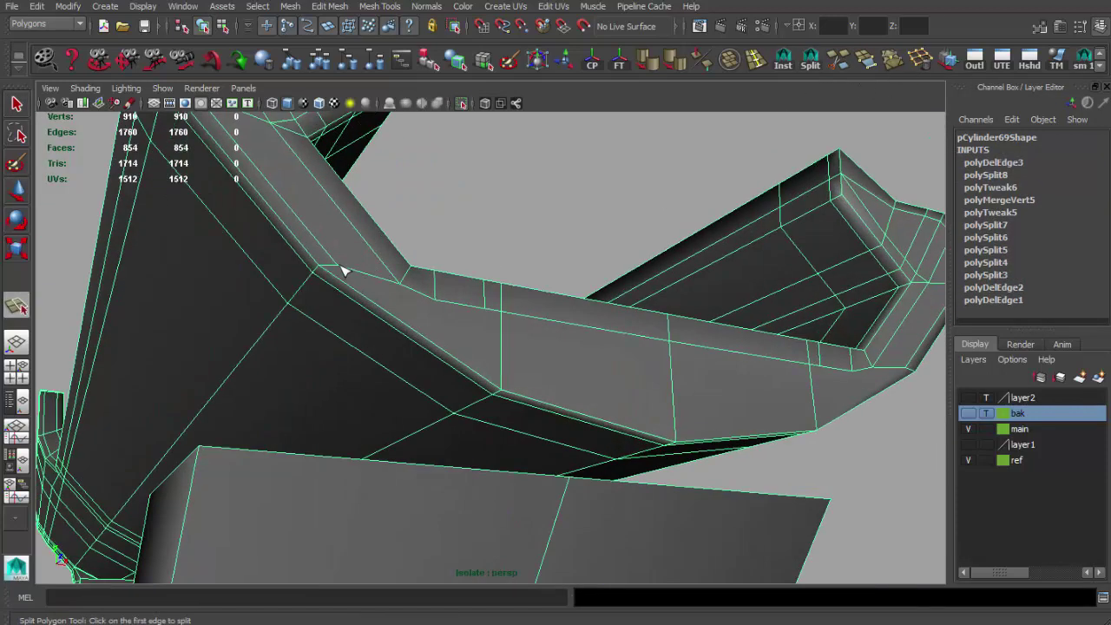
pyautogui.click(677, 424)
pyautogui.press('Return')
# Step: Check the cage, then preview the smoothed model with 3
pyautogui.rightClick(196, 267)
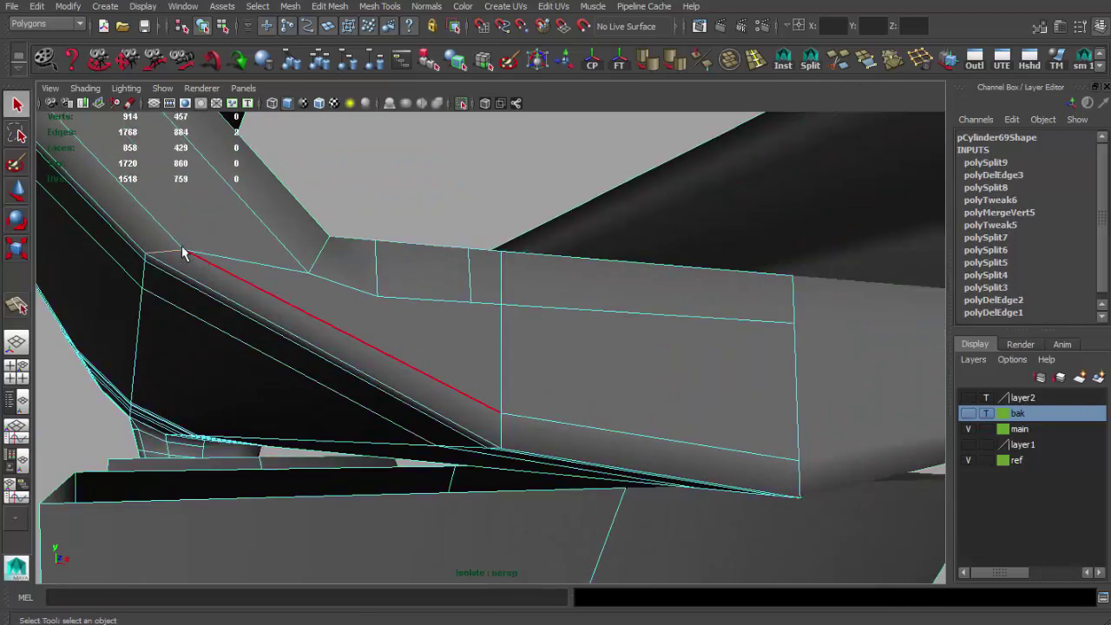
pyautogui.press('w')
pyautogui.press('3')
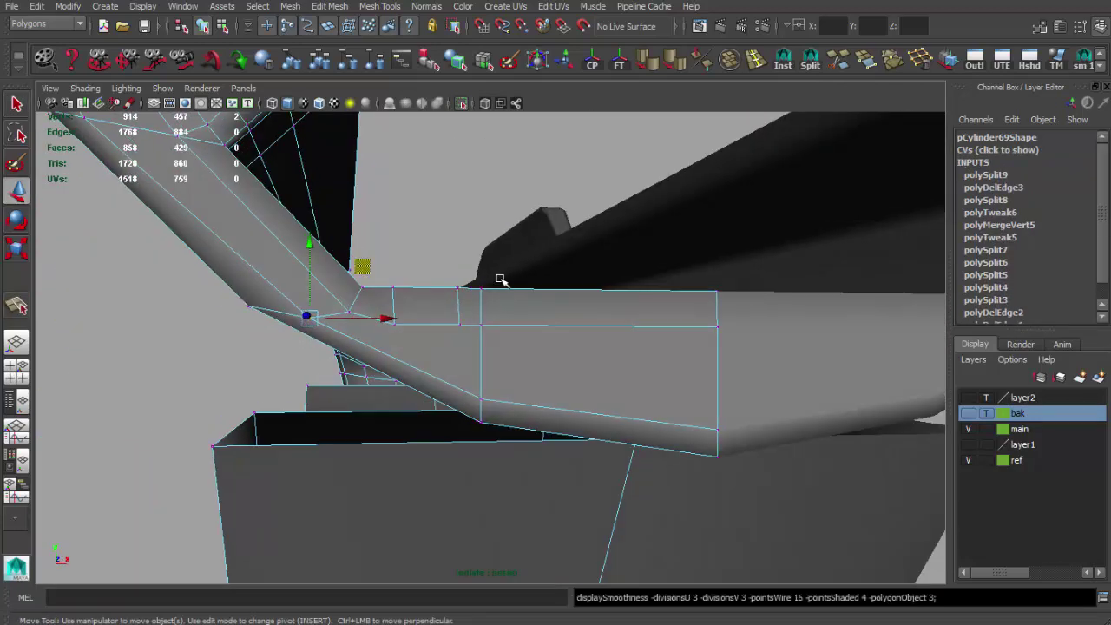
pyautogui.press('F8')
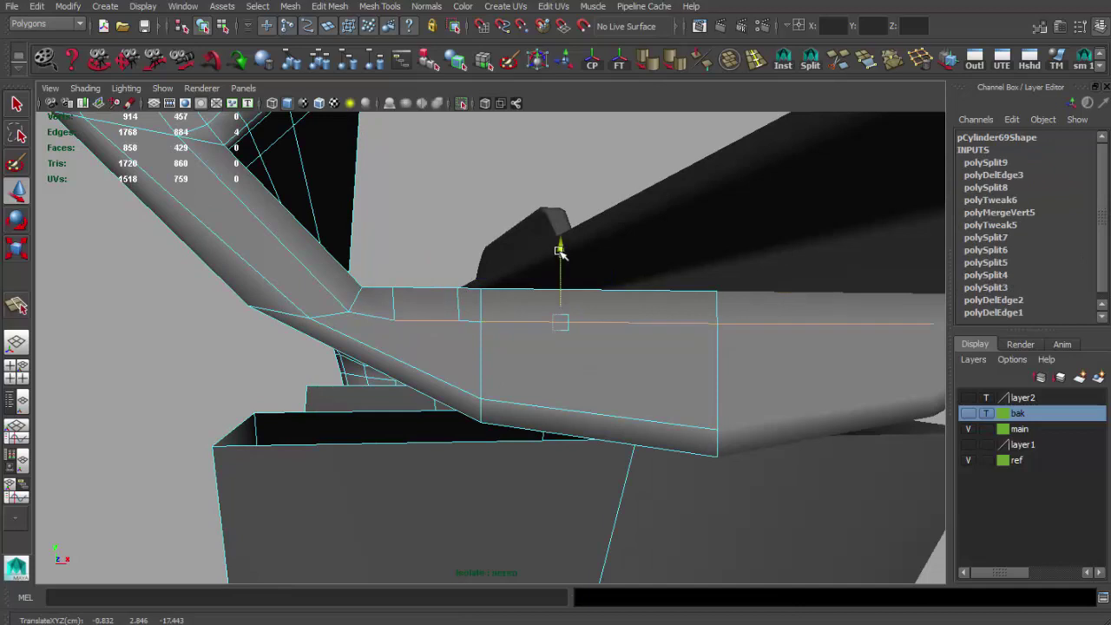
pyautogui.moveTo(494, 347)
pyautogui.keyDown('alt'); pyautogui.mouseDown()
pyautogui.moveTo(191, 355)
pyautogui.moveTo(320, 321)
pyautogui.moveTo(318, 305)
pyautogui.moveTo(329, 300)
pyautogui.moveTo(275, 260)
pyautogui.moveTo(108, 298)
pyautogui.moveTo(551, 355)
pyautogui.mouseUp(); pyautogui.keyUp('alt')
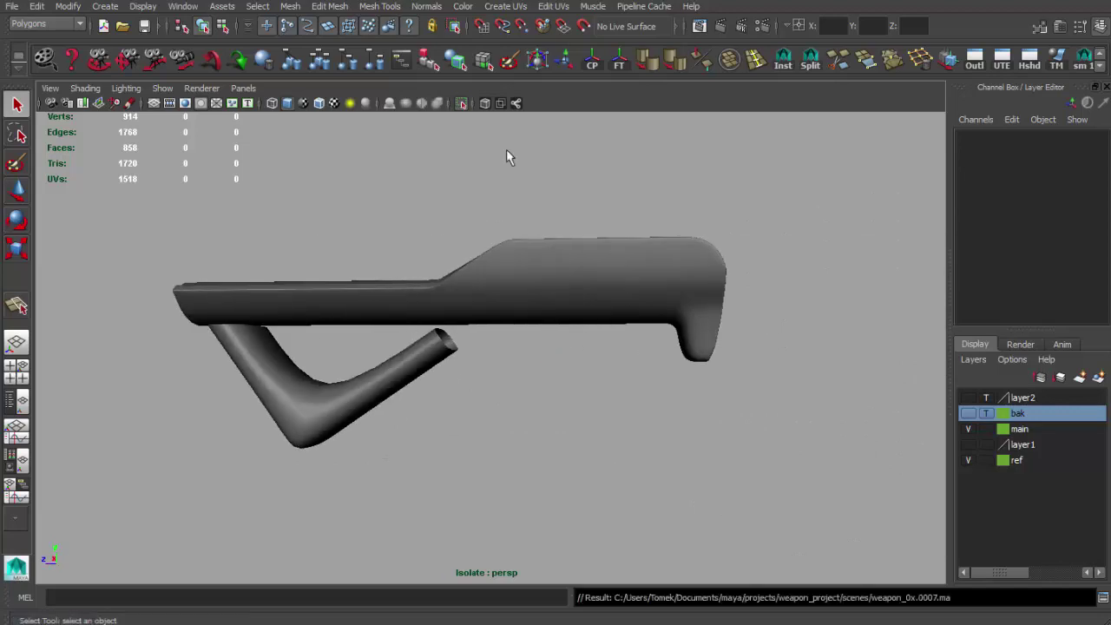
# Step: Show the whole rifle, view under the grip, and compare with the reference photo
pyautogui.click(461, 103)
pyautogui.moveTo(509, 285)
pyautogui.keyDown('alt'); pyautogui.mouseDown()
pyautogui.moveTo(590, 300)
pyautogui.moveTo(199, 347)
pyautogui.moveTo(201, 359)
pyautogui.mouseUp(); pyautogui.keyUp('alt')
pyautogui.scroll(5, 488, 408)
pyautogui.moveTo(489, 408)
pyautogui.keyDown('alt'); pyautogui.mouseDown()
pyautogui.moveTo(526, 397)
pyautogui.moveTo(586, 404)
pyautogui.moveTo(338, 392)
pyautogui.moveTo(488, 365)
pyautogui.mouseUp(); pyautogui.keyUp('alt')
pyautogui.keyDown('alt'); pyautogui.moveTo(489, 364); pyautogui.dragTo(603, 373, button='right'); pyautogui.keyUp('alt')
pyautogui.scroll(3, 596, 373)
pyautogui.hotkey('alt', 'Tab')
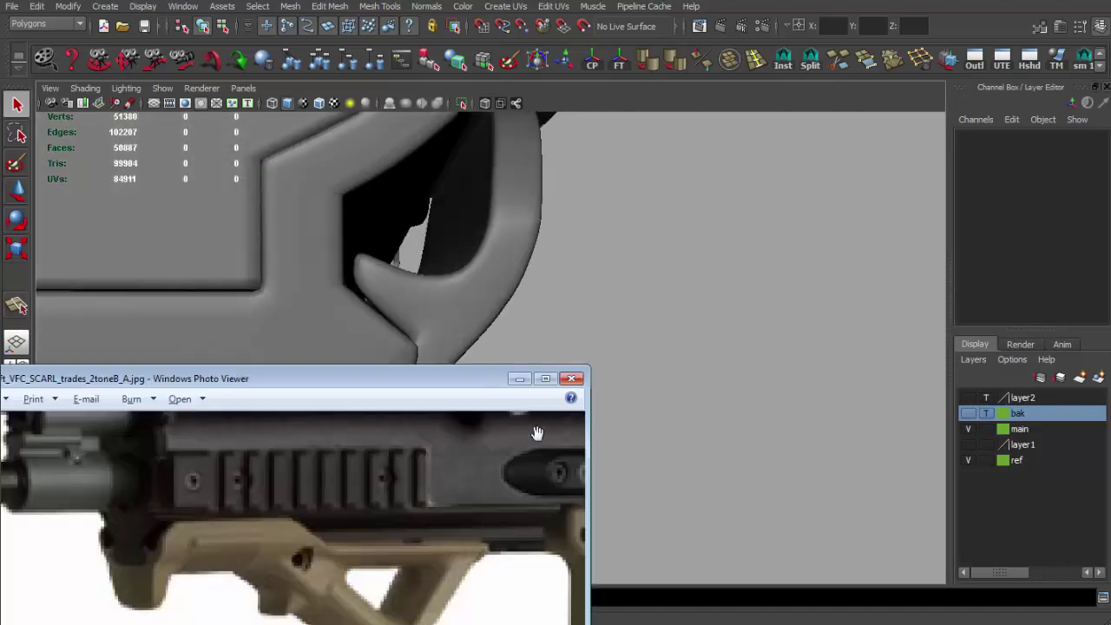
pyautogui.scroll(2, 392, 516)
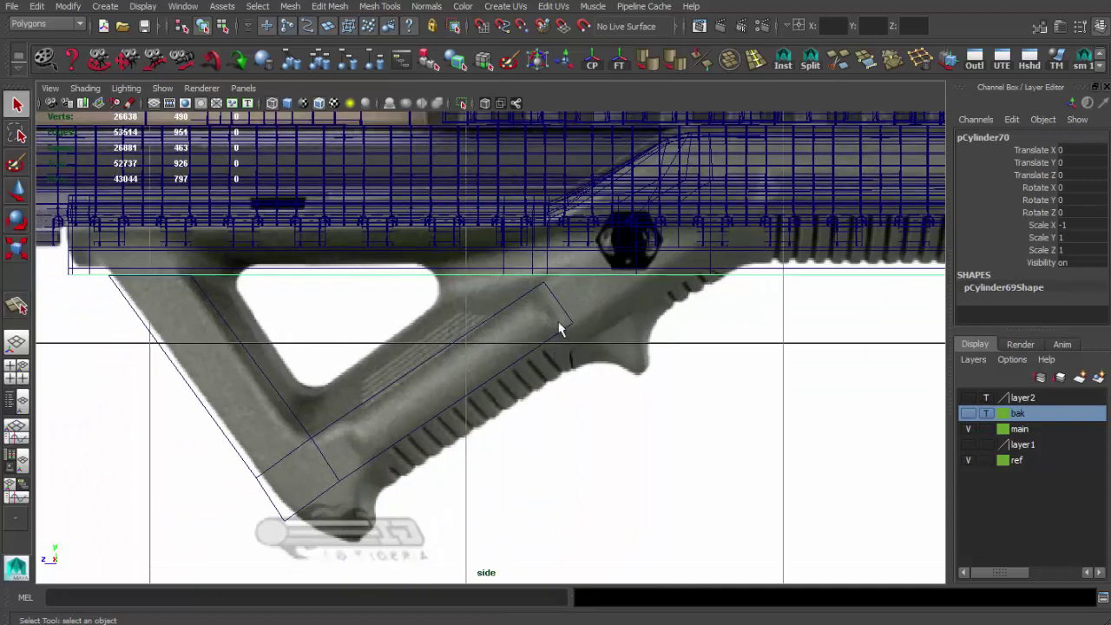
# Step: Combine the selected grip meshes into one object
pyautogui.press('F8')
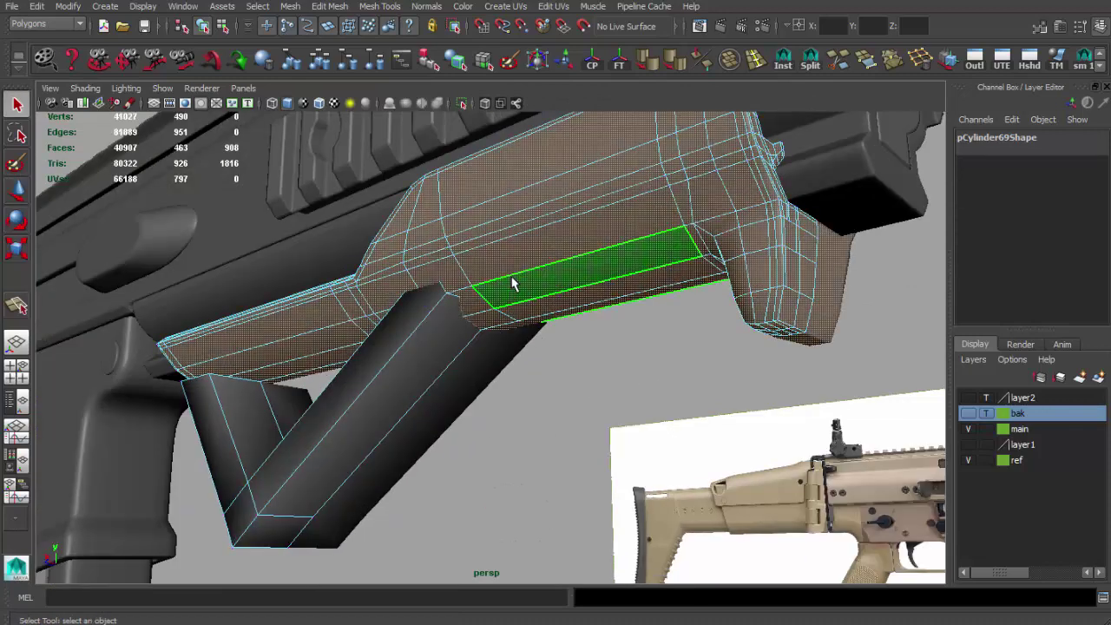
pyautogui.click(290, 6)
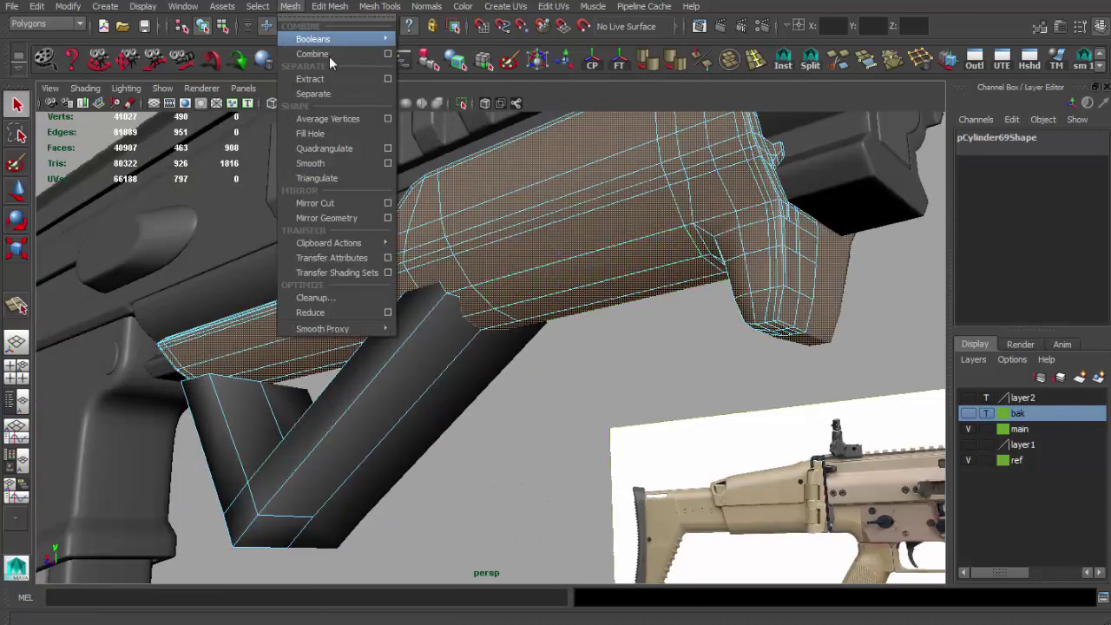
pyautogui.click(328, 54)
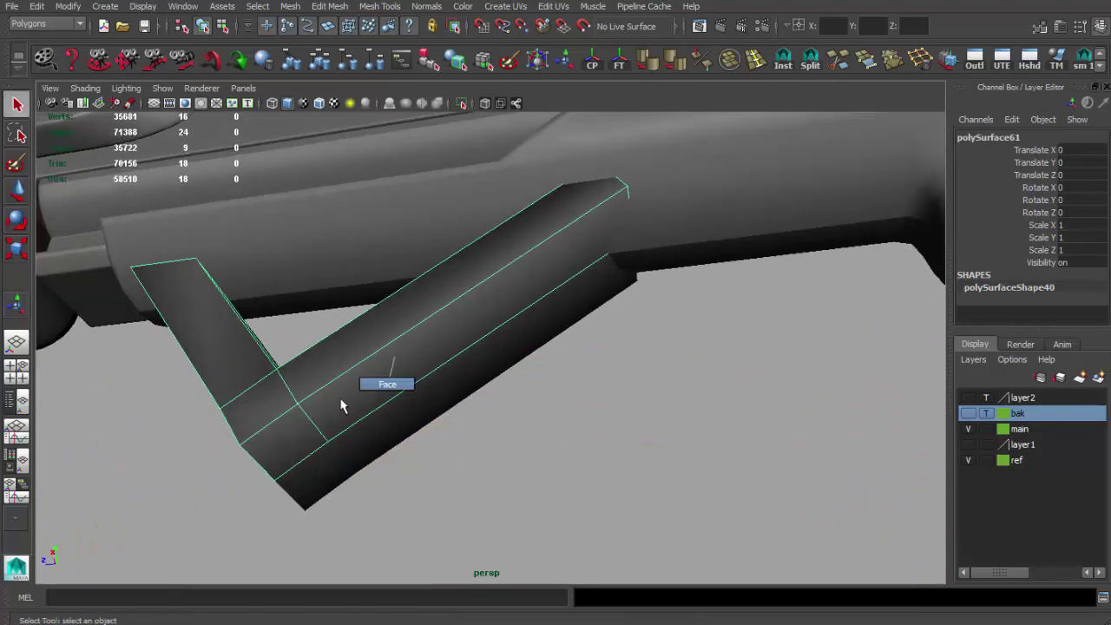
# Step: Select the bottom end faces of the grip arm and extrude them in side view
pyautogui.moveTo(342, 402); pyautogui.dragTo(489, 373)
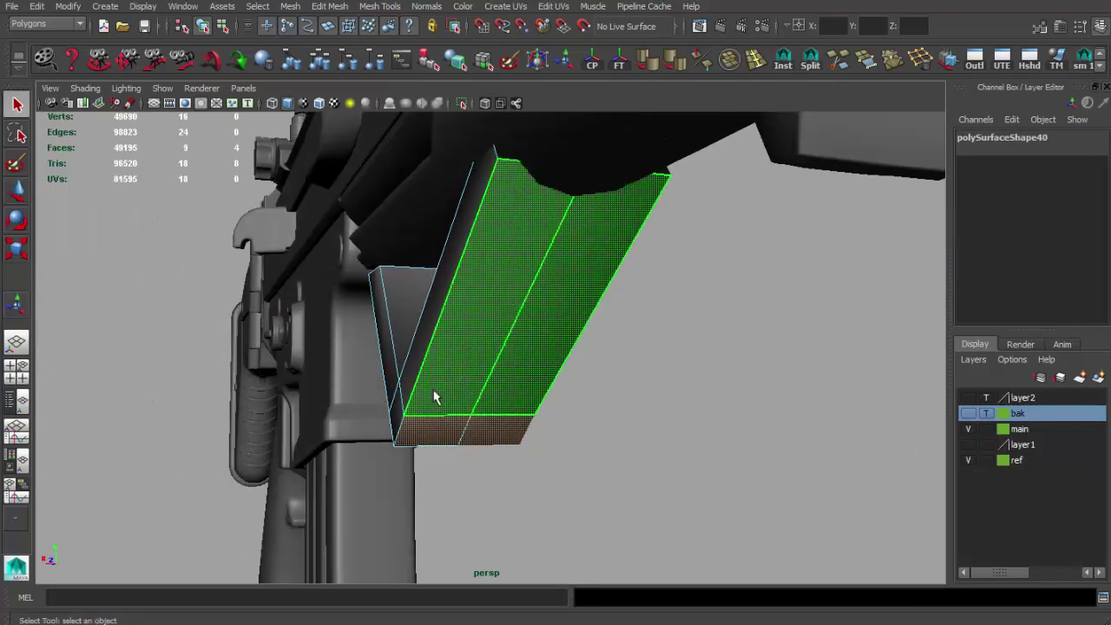
pyautogui.moveTo(315, 479); pyautogui.dragTo(348, 592)
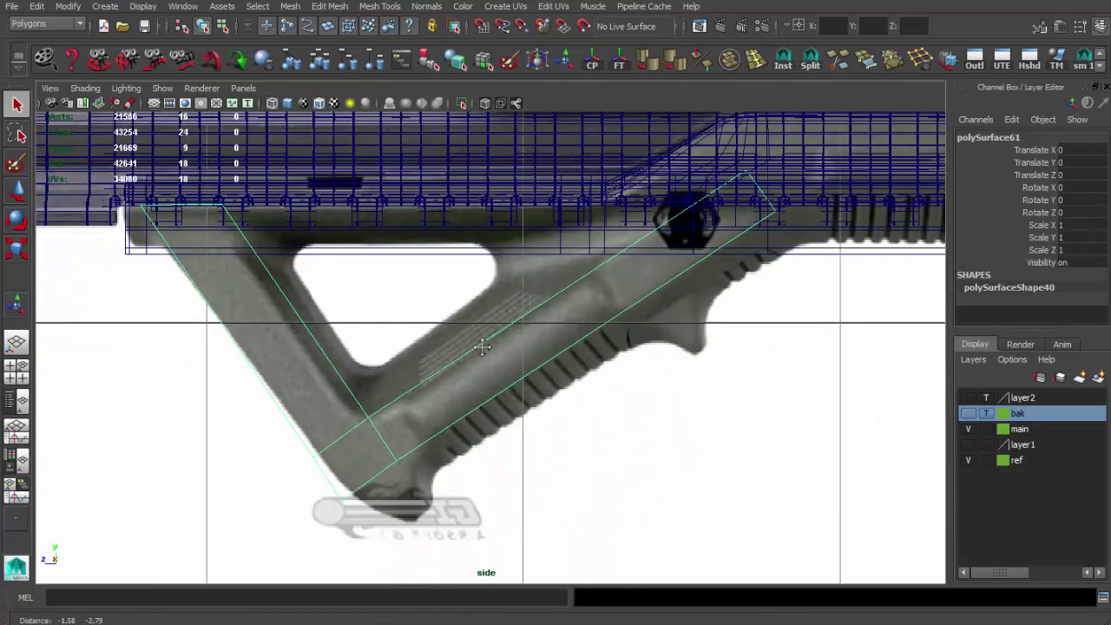
pyautogui.press('w')
pyautogui.scroll(2, 396, 434)
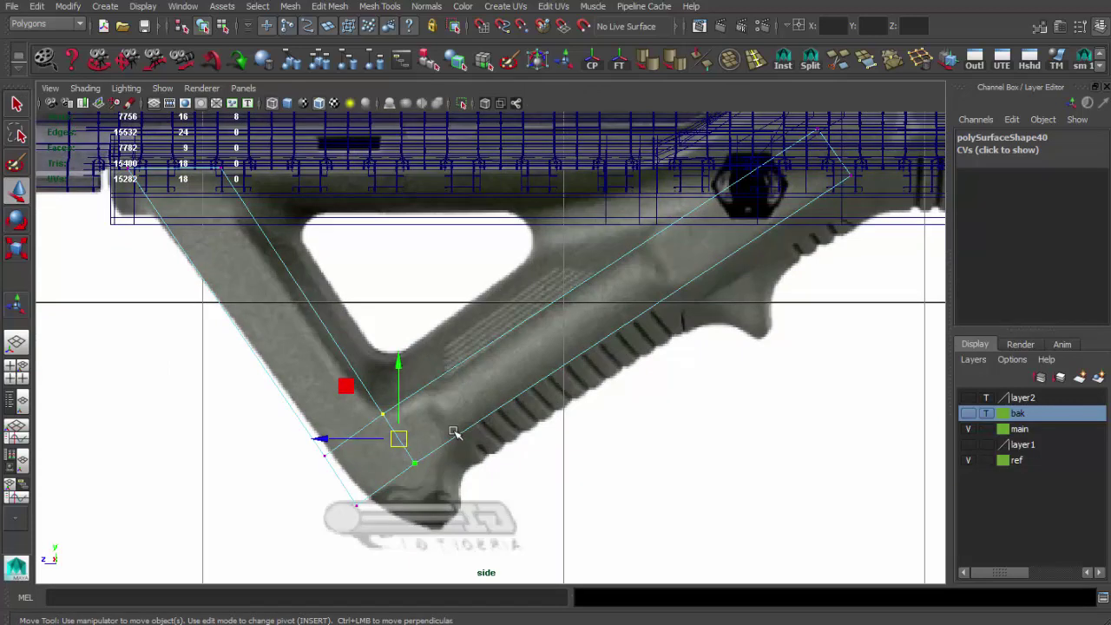
pyautogui.hotkey('ctrl', 'e')
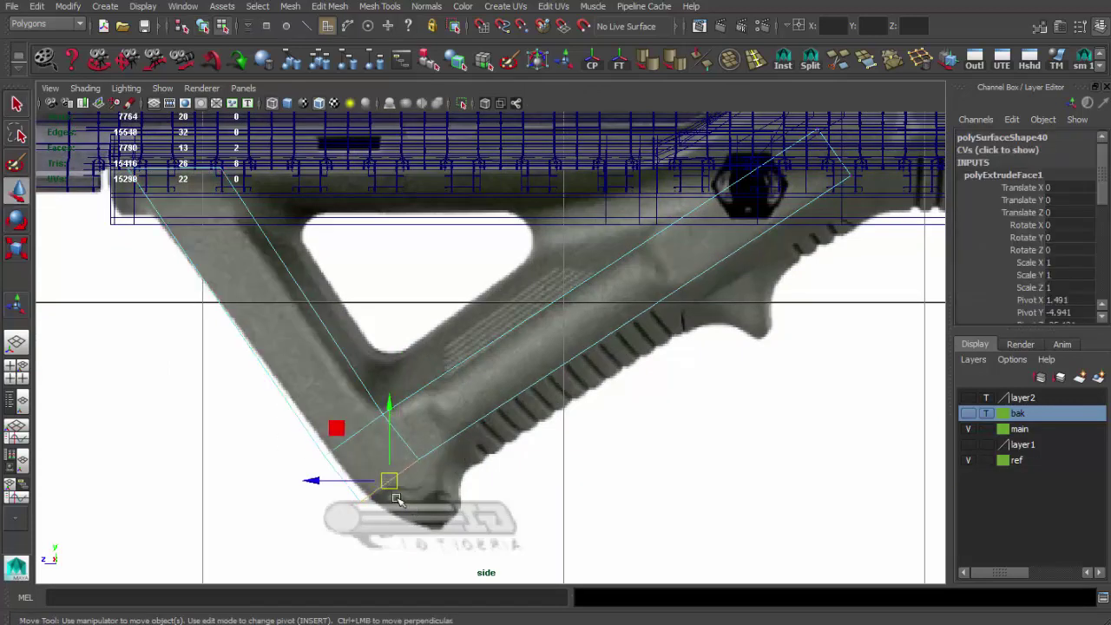
# Step: Inspect the extruded leg in perspective and select the grip arm's long face strip
pyautogui.press('space')
pyautogui.press('f')
pyautogui.press('w')
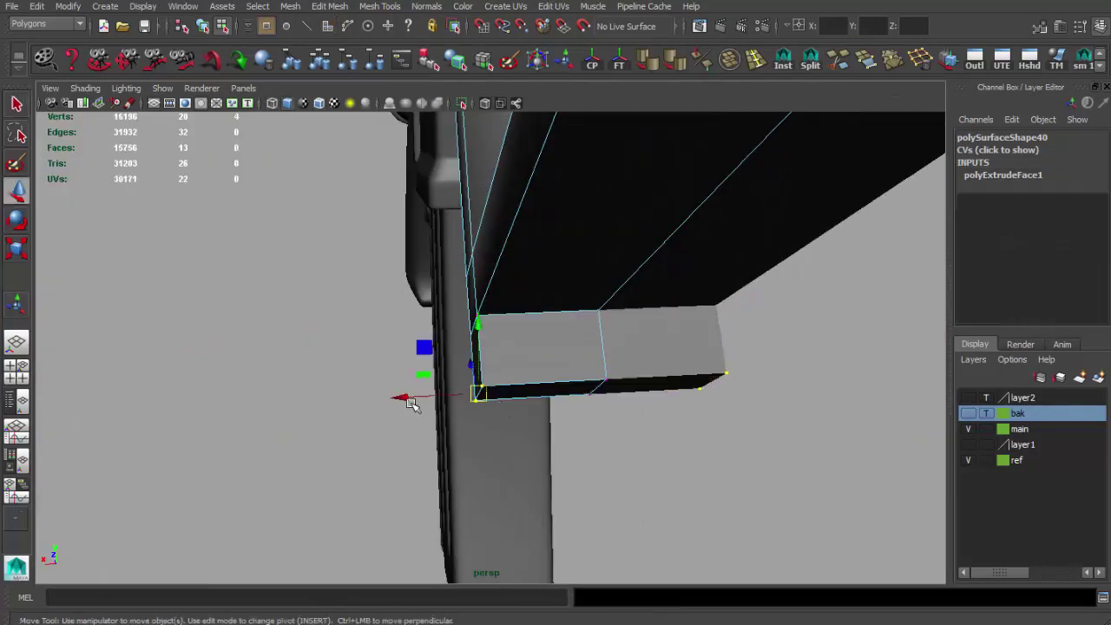
pyautogui.moveTo(469, 353)
pyautogui.keyDown('alt'); pyautogui.mouseDown()
pyautogui.moveTo(360, 405)
pyautogui.moveTo(400, 404)
pyautogui.mouseUp(); pyautogui.keyUp('alt')
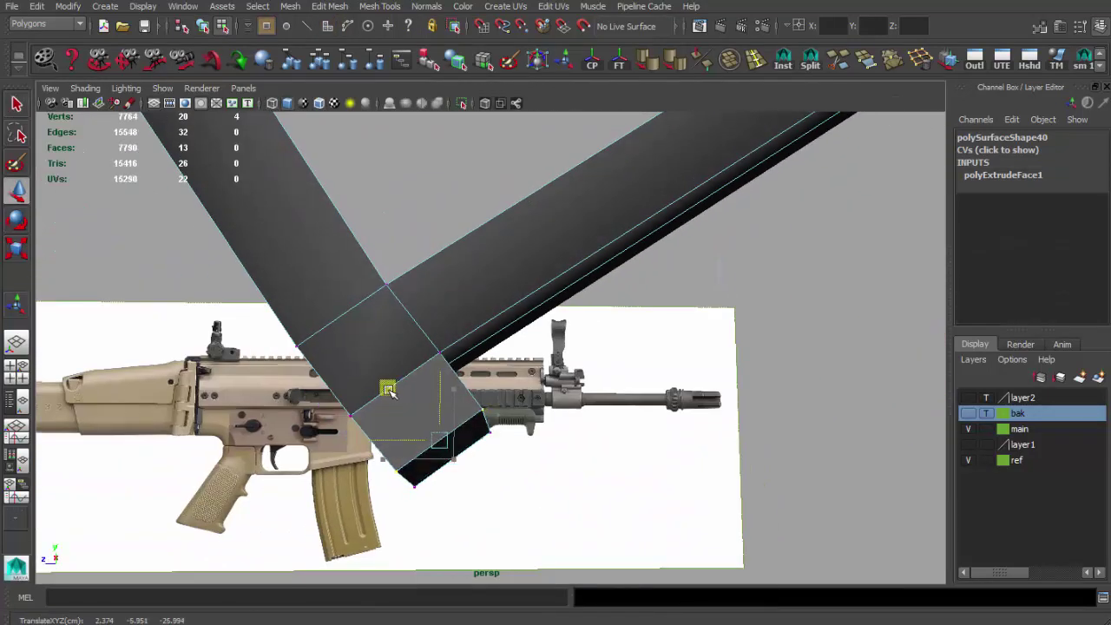
pyautogui.keyDown('alt'); pyautogui.moveTo(389, 393); pyautogui.dragTo(451, 365, button='right'); pyautogui.keyUp('alt')
pyautogui.keyDown('alt'); pyautogui.moveTo(452, 364); pyautogui.dragTo(521, 379); pyautogui.keyUp('alt')
pyautogui.press('q')
pyautogui.click(499, 443)
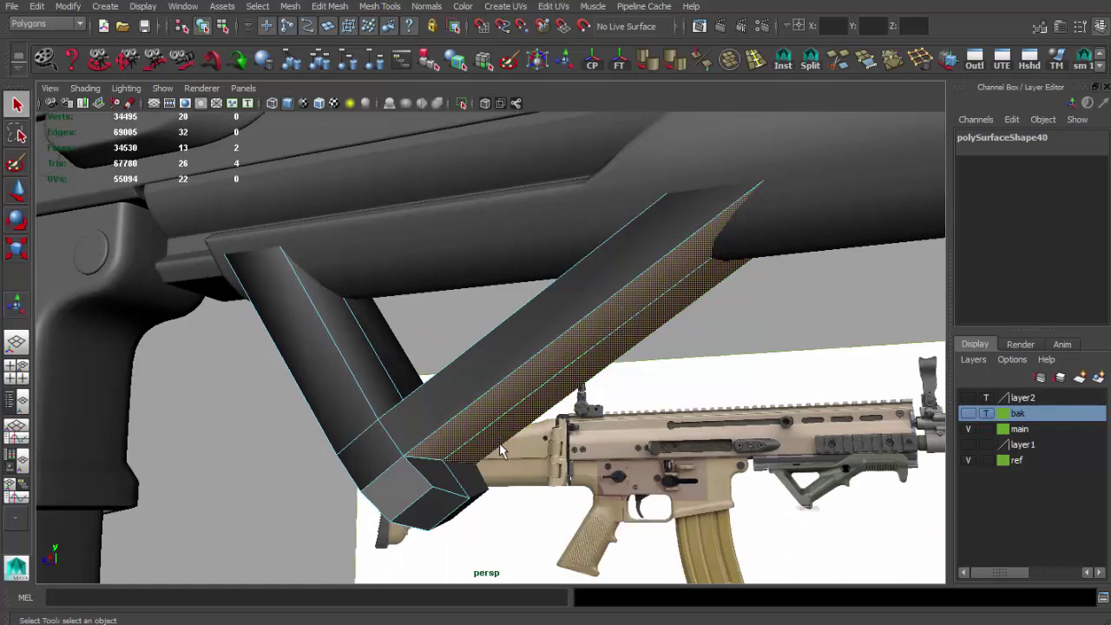
# Step: In the side view, select a vertex at the grip's bottom corner against the reference
pyautogui.press('space')
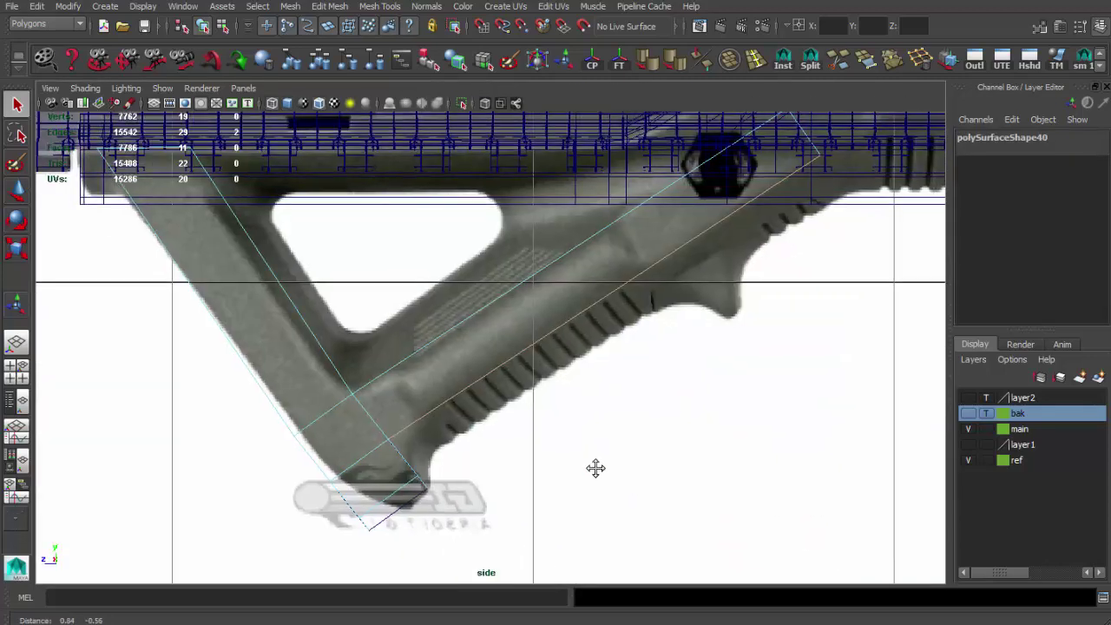
pyautogui.keyDown('alt'); pyautogui.moveTo(596, 469); pyautogui.dragTo(572, 453, button='middle'); pyautogui.keyUp('alt')
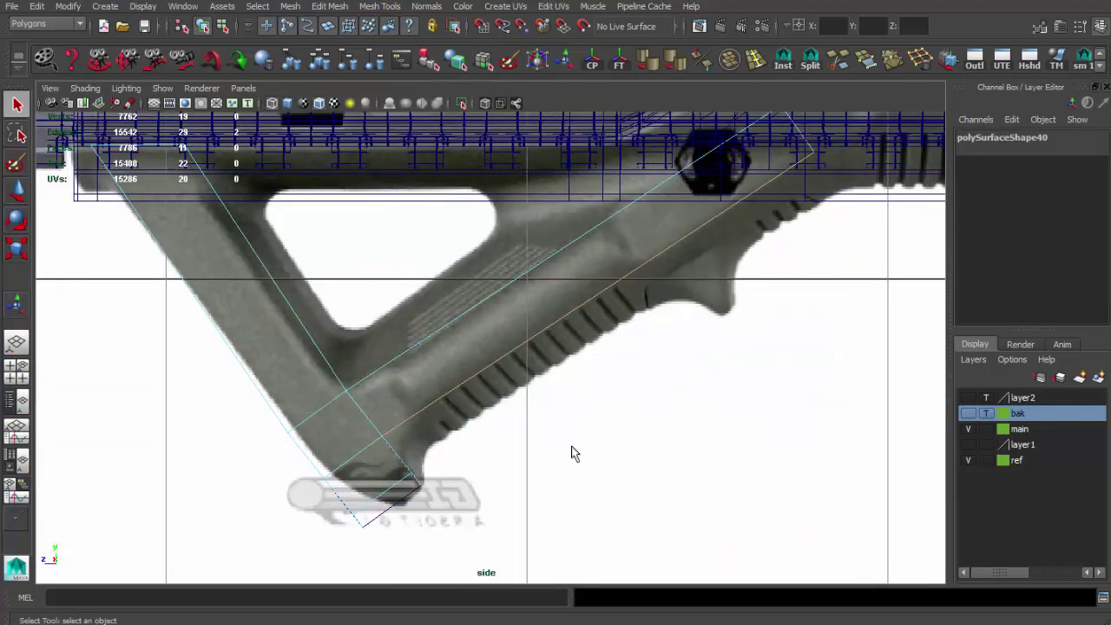
pyautogui.click(377, 462)
pyautogui.scroll(4, 377, 461)
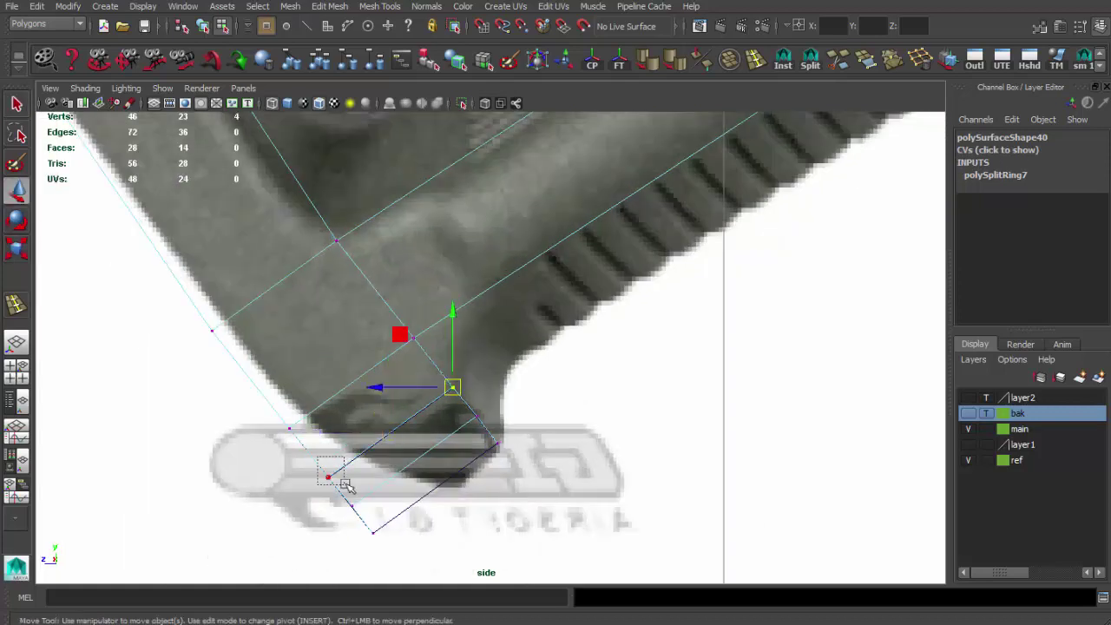
pyautogui.scroll(-3, 379, 415)
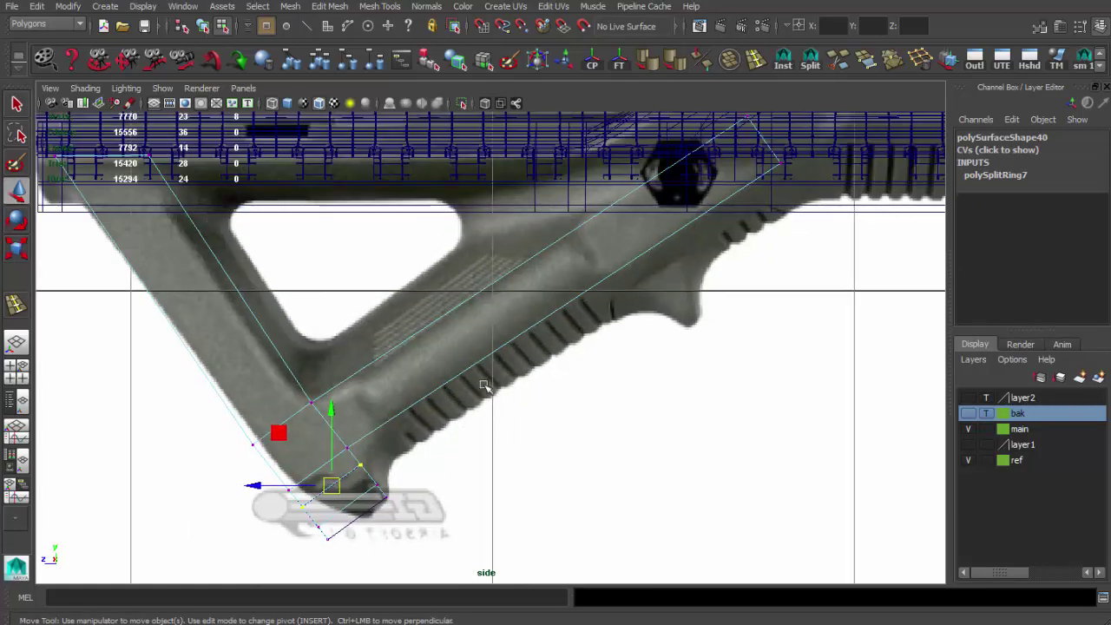
pyautogui.press('F8')
pyautogui.click(521, 356)
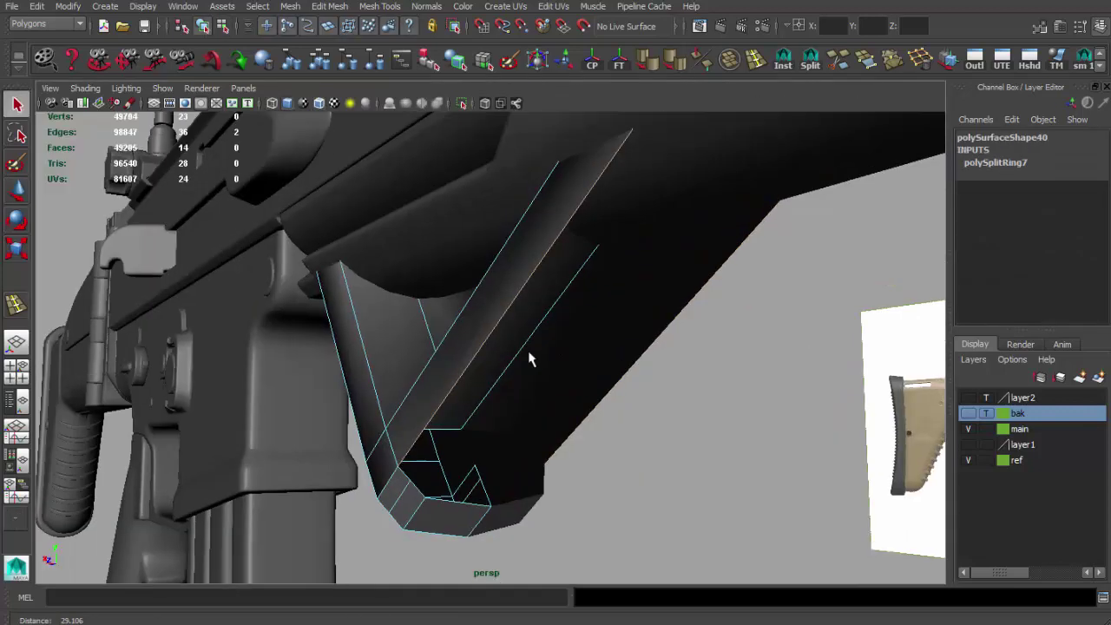
# Step: Extrude the lip edges outward into new faces and insert an edge loop across the grip end
pyautogui.hotkey('ctrl', 'e')
pyautogui.moveTo(408, 335)
pyautogui.mouseDown()
pyautogui.moveTo(376, 347)
pyautogui.moveTo(487, 335)
pyautogui.mouseUp()
pyautogui.click(755, 59)
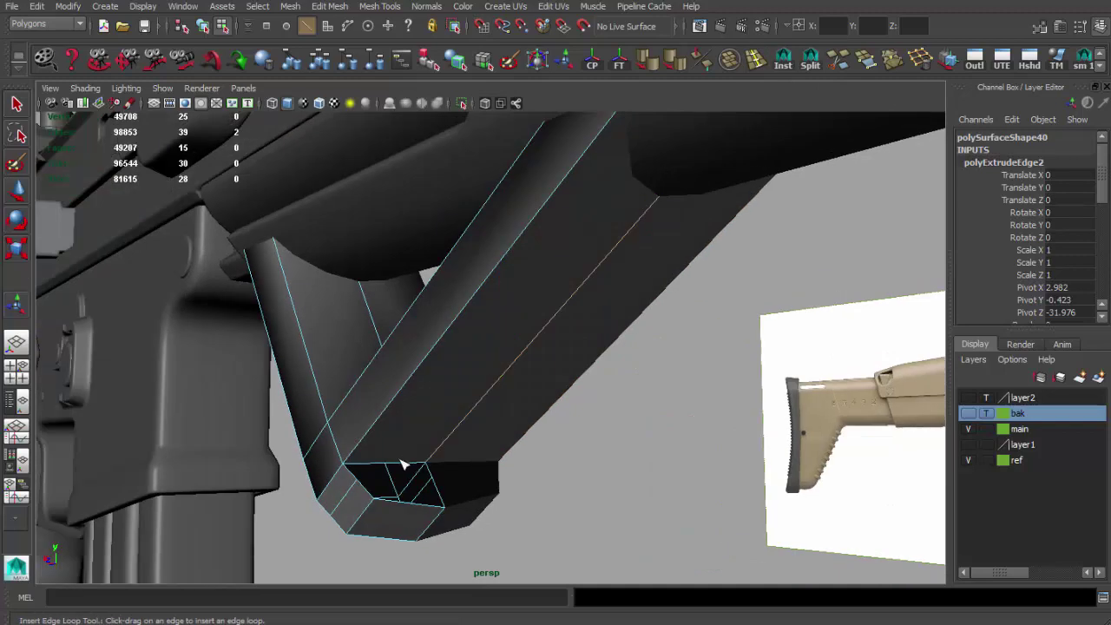
pyautogui.click(473, 413)
# Step: Line up the grip's face components with the side reference in the side view
pyautogui.press('w')
pyautogui.press('[')
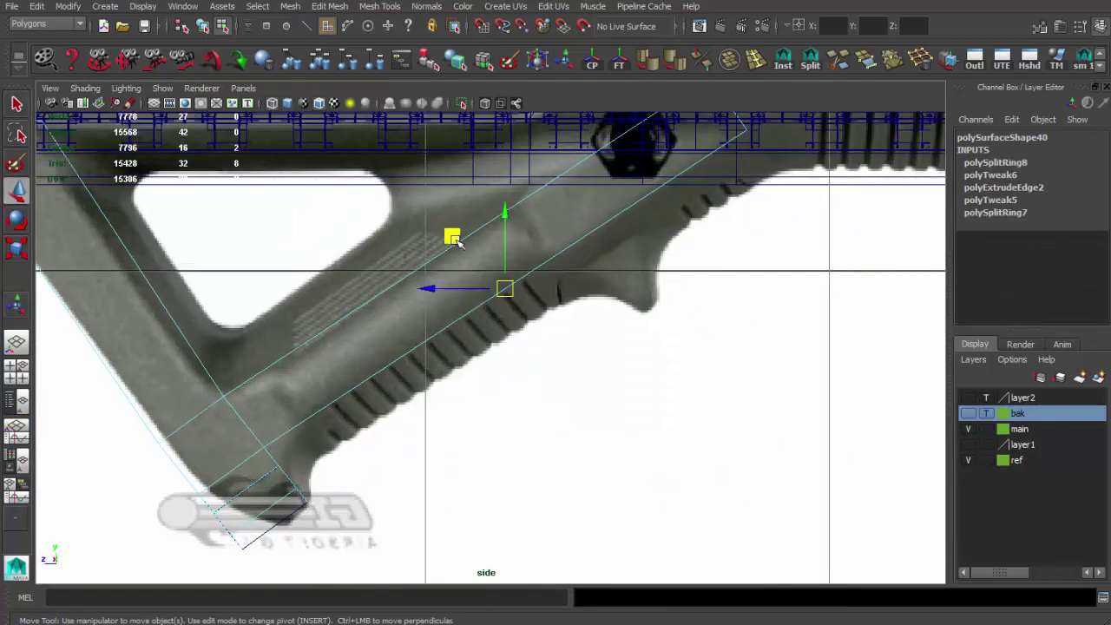
pyautogui.press('[')
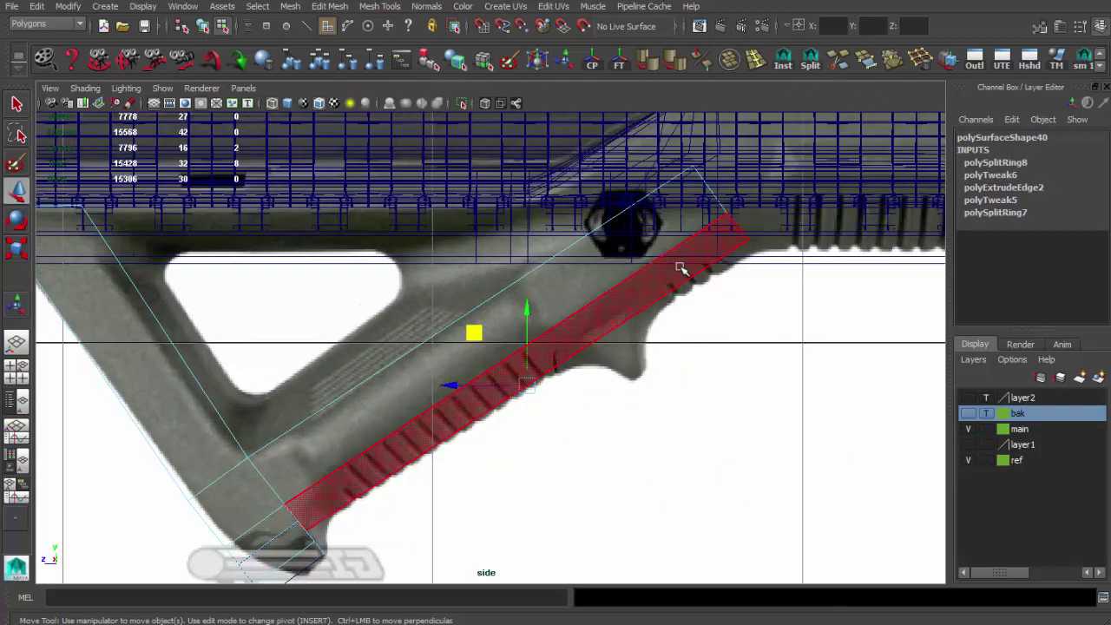
pyautogui.moveTo(445, 351)
pyautogui.keyDown('alt'); pyautogui.mouseDown(button='middle')
pyautogui.moveTo(467, 342)
pyautogui.moveTo(480, 352)
pyautogui.mouseUp(button='middle'); pyautogui.keyUp('alt')
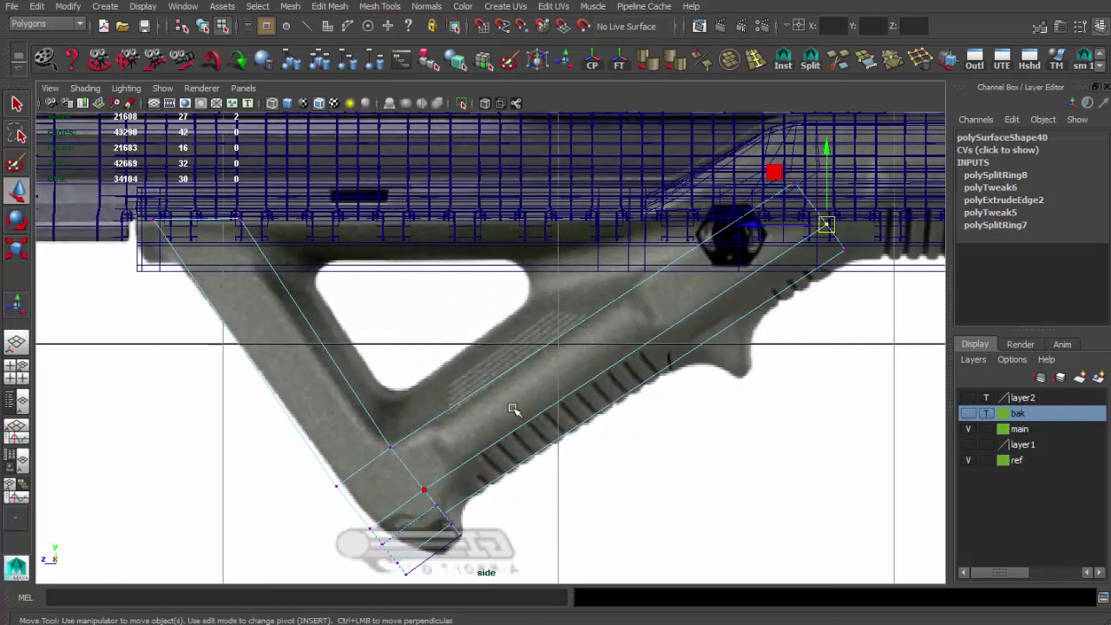
pyautogui.scroll(-2, 537, 417)
pyautogui.scroll(3, 530, 408)
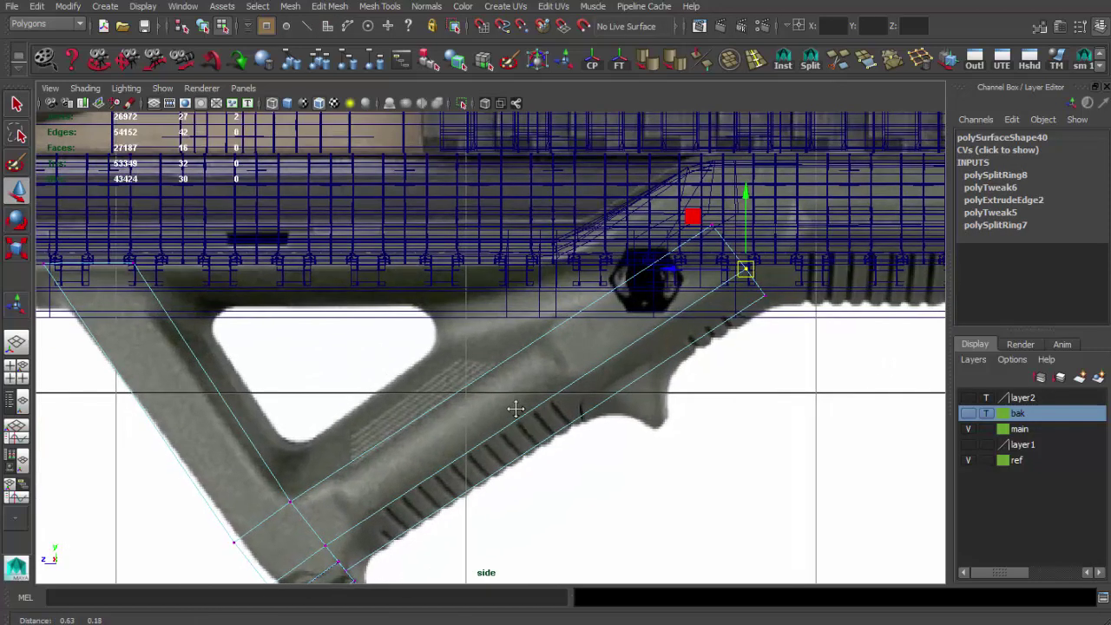
pyautogui.press('space')
pyautogui.press('space')
# Step: Select an edge along the grip arm and frame it in the perspective view
pyautogui.keyDown('alt'); pyautogui.moveTo(593, 288); pyautogui.dragTo(529, 317); pyautogui.keyUp('alt')
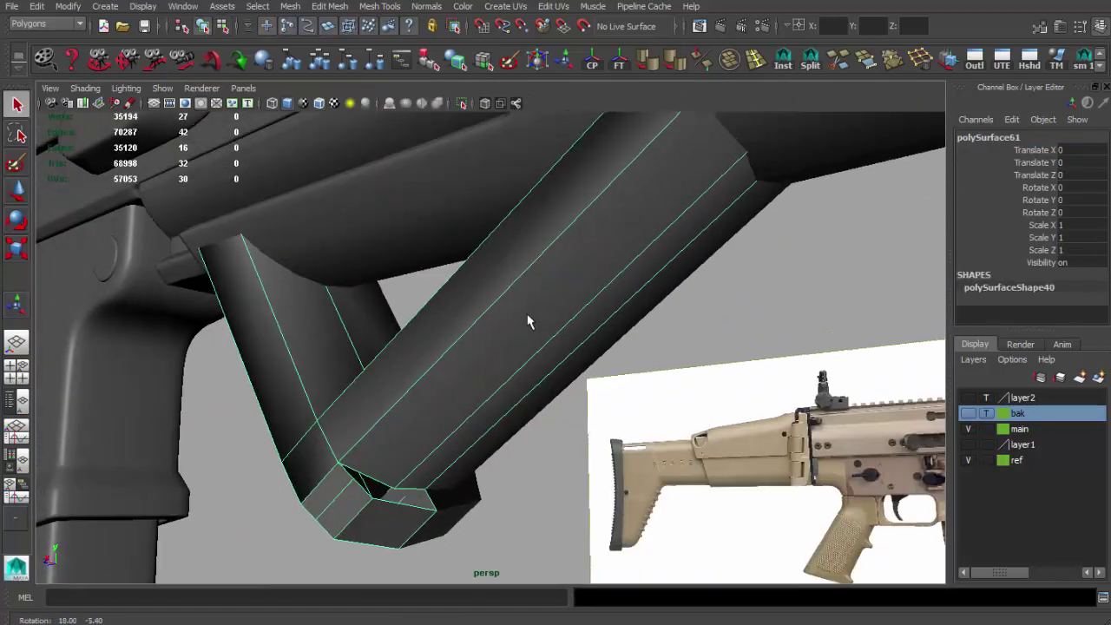
pyautogui.keyDown('alt'); pyautogui.moveTo(589, 348); pyautogui.dragTo(596, 312); pyautogui.keyUp('alt')
pyautogui.click(581, 380)
pyautogui.press('w')
pyautogui.press('f')
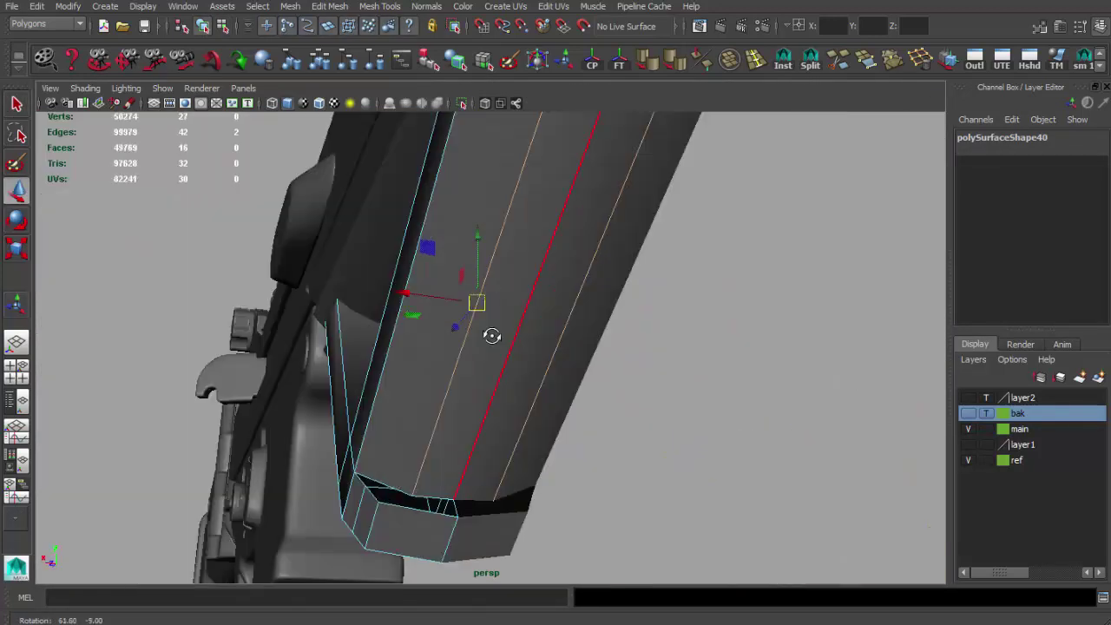
pyautogui.keyDown('alt'); pyautogui.moveTo(376, 313); pyautogui.dragTo(558, 188); pyautogui.keyUp('alt')
# Step: Delete the unwanted edge on the grip and check the result
pyautogui.click(757, 61)
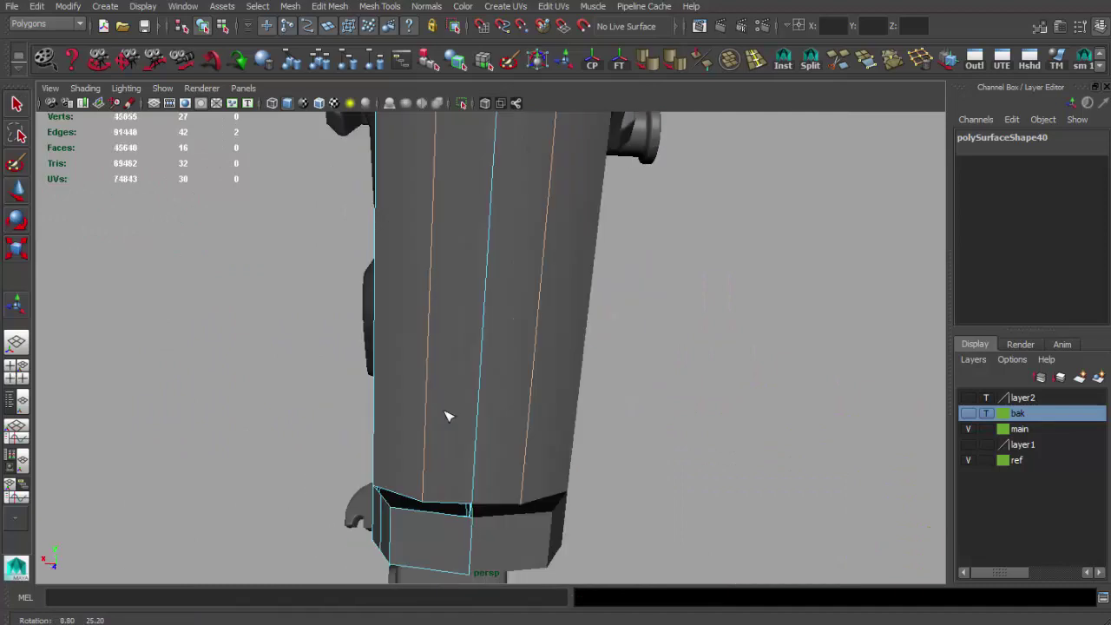
pyautogui.keyDown('alt'); pyautogui.moveTo(446, 426); pyautogui.dragTo(469, 429); pyautogui.keyUp('alt')
pyautogui.keyDown('alt'); pyautogui.moveTo(499, 380); pyautogui.dragTo(541, 415); pyautogui.keyUp('alt')
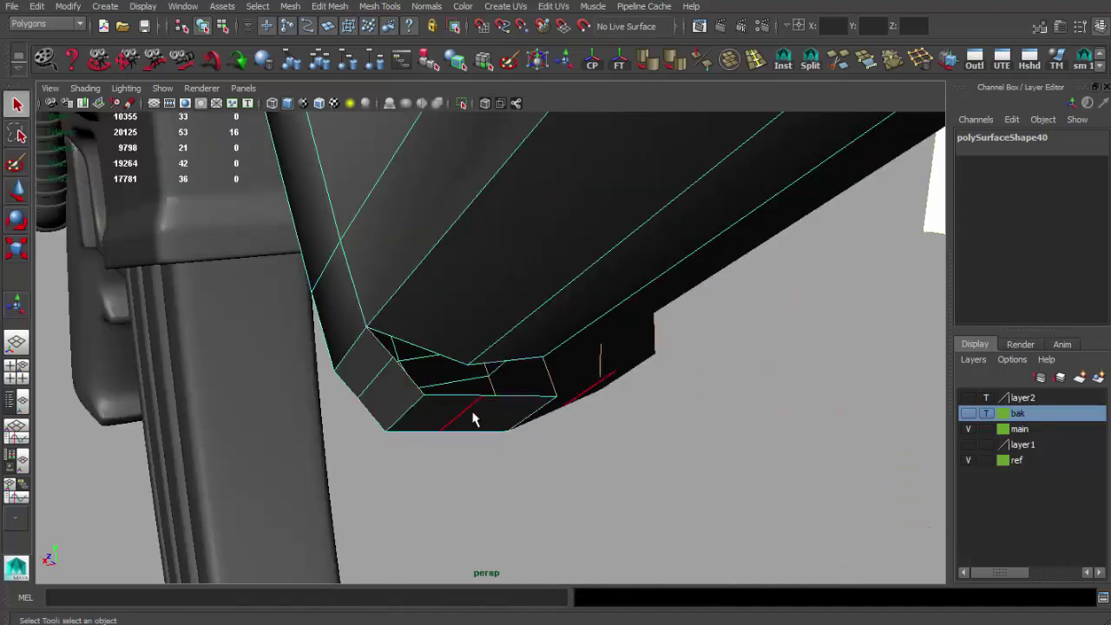
pyautogui.press('w')
pyautogui.moveTo(440, 382)
pyautogui.keyDown('alt'); pyautogui.mouseDown()
pyautogui.moveTo(591, 379)
pyautogui.moveTo(390, 379)
pyautogui.moveTo(573, 343)
pyautogui.mouseUp(); pyautogui.keyUp('alt')
pyautogui.press('Delete')
pyautogui.moveTo(838, 122)
pyautogui.keyDown('alt'); pyautogui.mouseDown()
pyautogui.moveTo(446, 322)
pyautogui.moveTo(385, 322)
pyautogui.moveTo(416, 317)
pyautogui.moveTo(460, 393)
pyautogui.mouseUp(); pyautogui.keyUp('alt')
pyautogui.press('q')
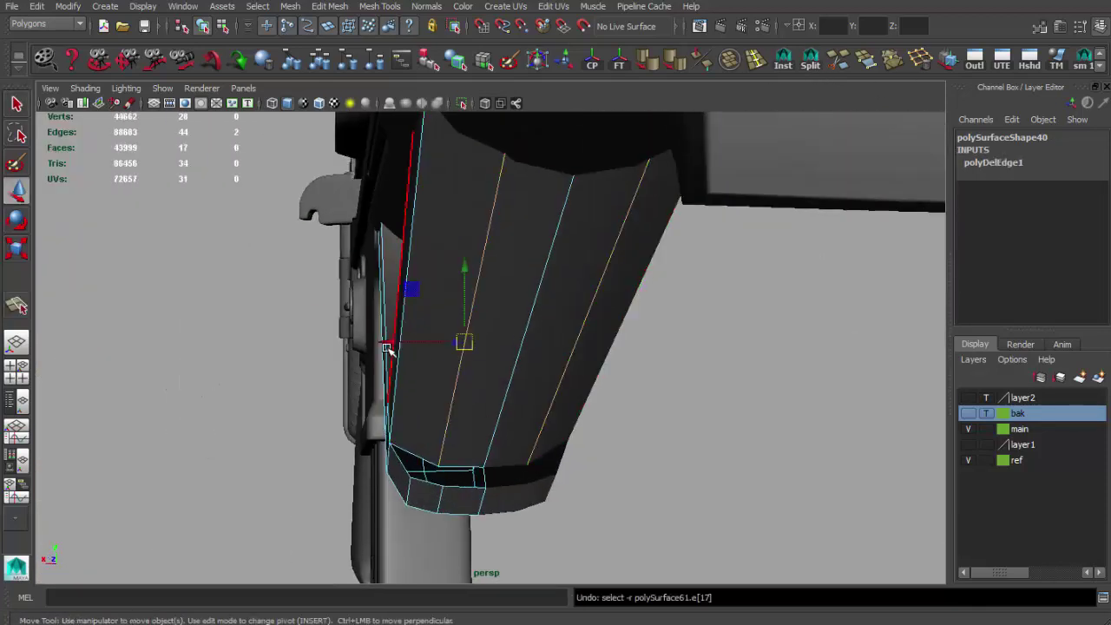
# Step: Insert an edge loop at the grip end, slide it into place, and fill the lip gap
pyautogui.keyDown('alt'); pyautogui.moveTo(387, 347); pyautogui.dragTo(588, 335); pyautogui.keyUp('alt')
pyautogui.click(397, 426)
pyautogui.moveTo(396, 427)
pyautogui.keyDown('alt'); pyautogui.mouseDown()
pyautogui.moveTo(471, 476)
pyautogui.moveTo(393, 448)
pyautogui.moveTo(556, 396)
pyautogui.moveTo(503, 414)
pyautogui.moveTo(694, 322)
pyautogui.moveTo(504, 333)
pyautogui.moveTo(528, 379)
pyautogui.moveTo(556, 365)
pyautogui.mouseUp(); pyautogui.keyUp('alt')
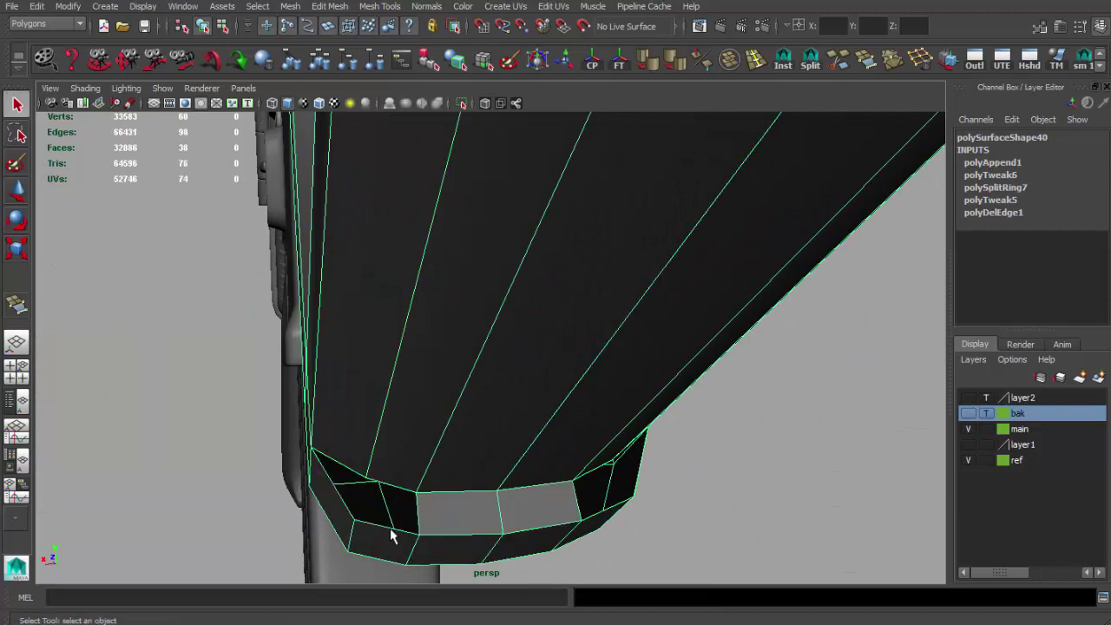
pyautogui.press('a')
pyautogui.moveTo(342, 479)
pyautogui.keyDown('alt'); pyautogui.mouseDown()
pyautogui.moveTo(318, 493)
pyautogui.moveTo(451, 503)
pyautogui.moveTo(555, 488)
pyautogui.moveTo(527, 436)
pyautogui.mouseUp(); pyautogui.keyUp('alt')
# Step: Check the grip's vertices in the side and four-view layouts against the reference
pyautogui.press('space')
pyautogui.press('w')
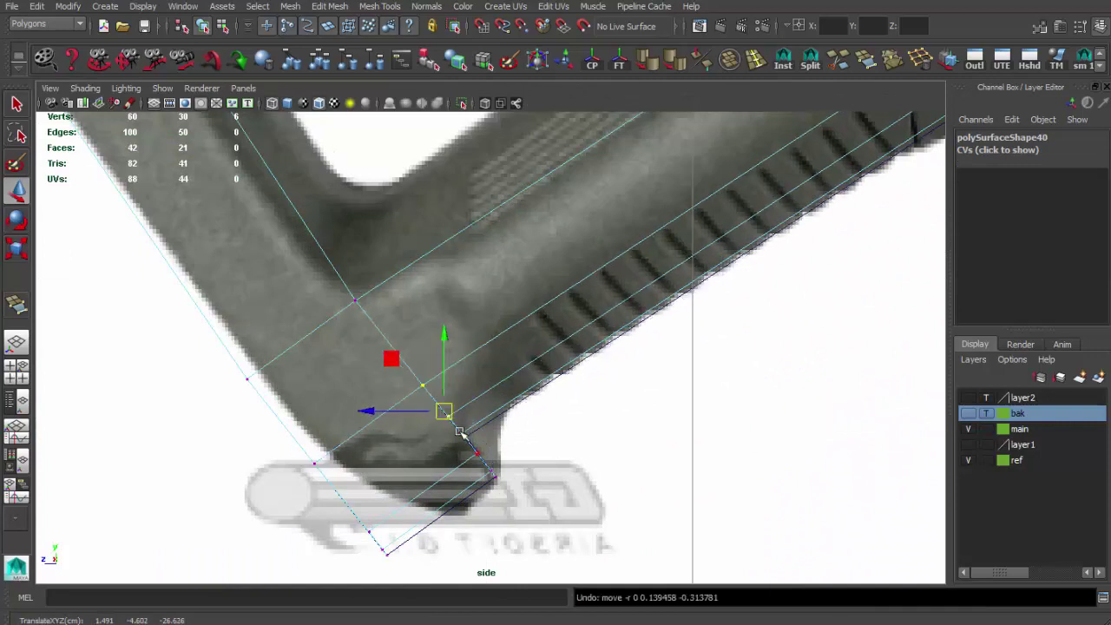
pyautogui.scroll(-5, 473, 400)
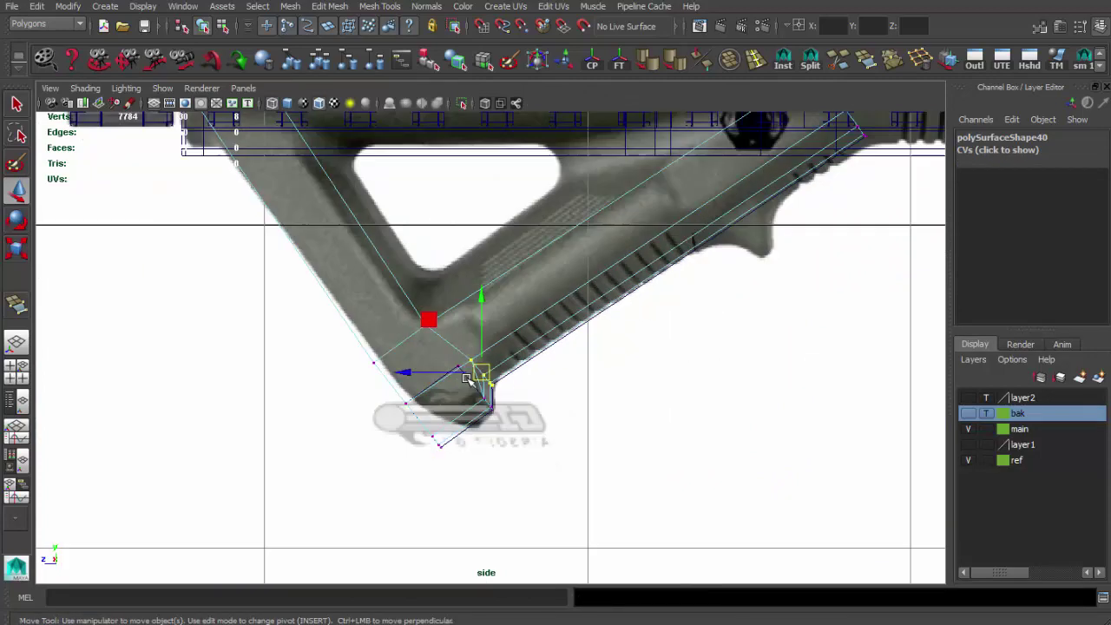
pyautogui.scroll(4, 469, 417)
pyautogui.scroll(-5, 442, 471)
pyautogui.scroll(5, 364, 434)
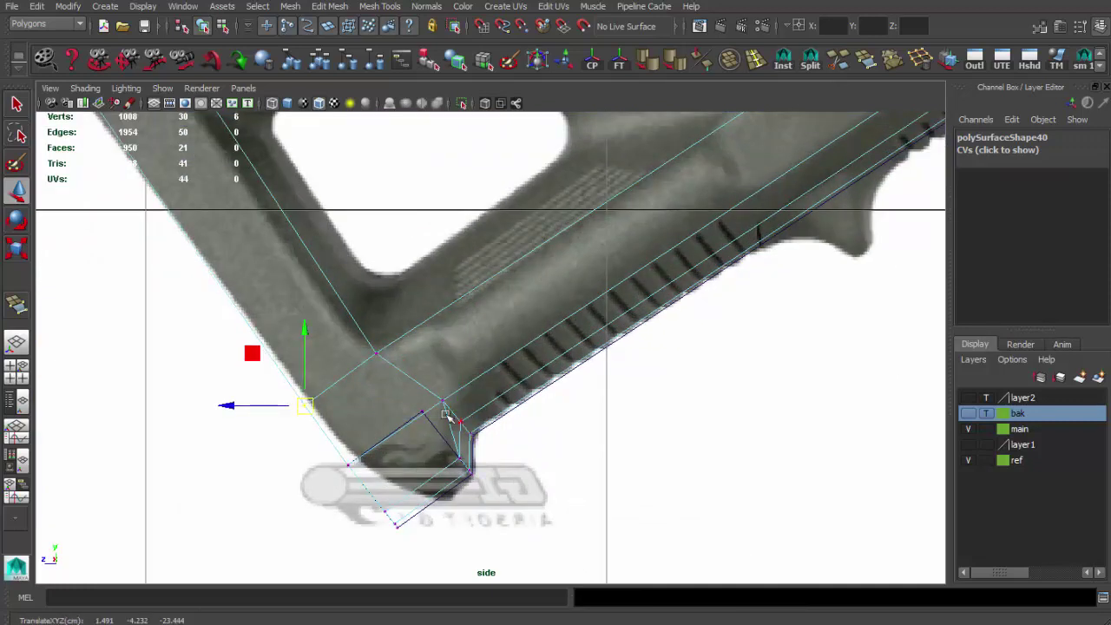
pyautogui.press('space')
pyautogui.keyDown('alt'); pyautogui.moveTo(293, 342); pyautogui.dragTo(536, 342); pyautogui.keyUp('alt')
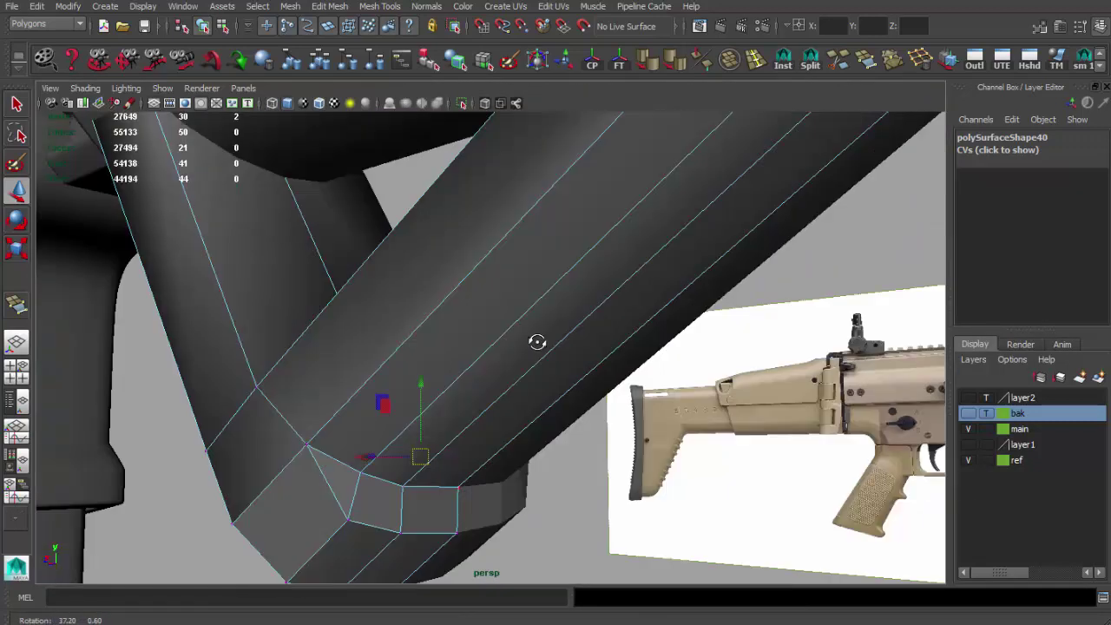
pyautogui.press('space')
pyautogui.click(215, 128)
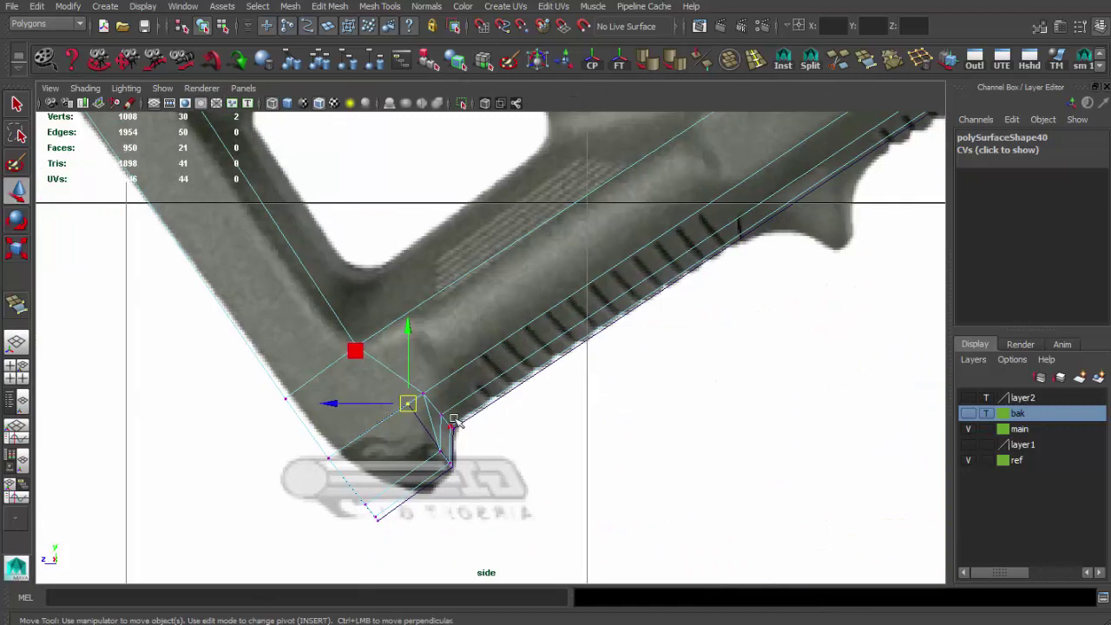
pyautogui.press('space')
pyautogui.press('space')
# Step: Turn on smooth shaded display and inspect the foregrip's bottom lip
pyautogui.moveTo(521, 347)
pyautogui.keyDown('alt'); pyautogui.mouseDown()
pyautogui.moveTo(376, 359)
pyautogui.moveTo(488, 441)
pyautogui.mouseUp(); pyautogui.keyUp('alt')
pyautogui.press('5')
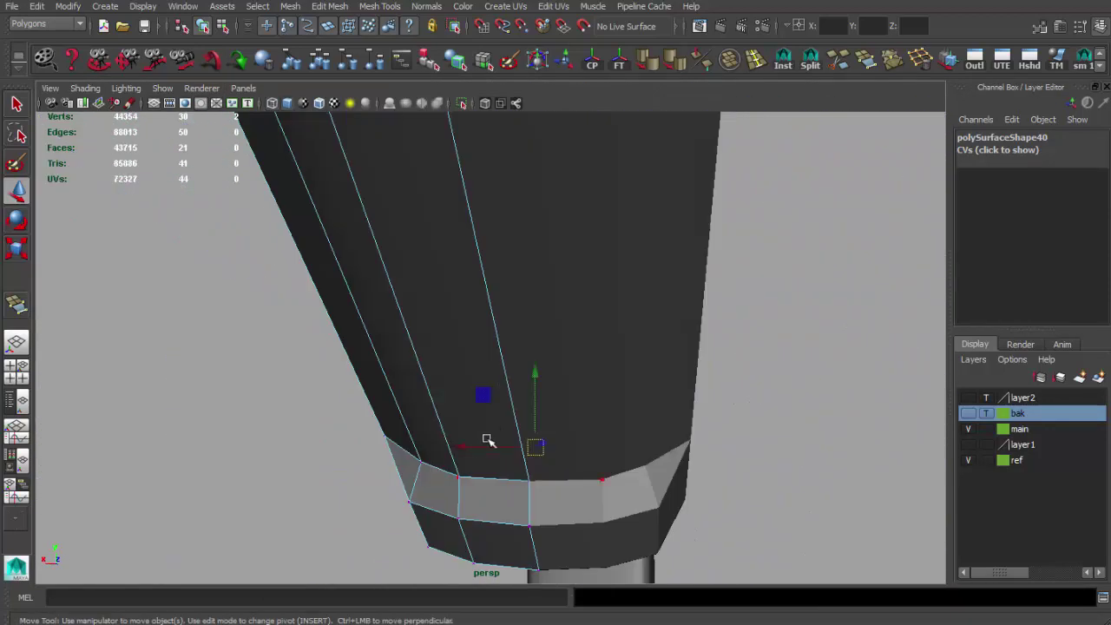
pyautogui.keyDown('alt'); pyautogui.moveTo(461, 128); pyautogui.dragTo(532, 397); pyautogui.keyUp('alt')
pyautogui.keyDown('alt'); pyautogui.moveTo(409, 372); pyautogui.dragTo(528, 215); pyautogui.keyUp('alt')
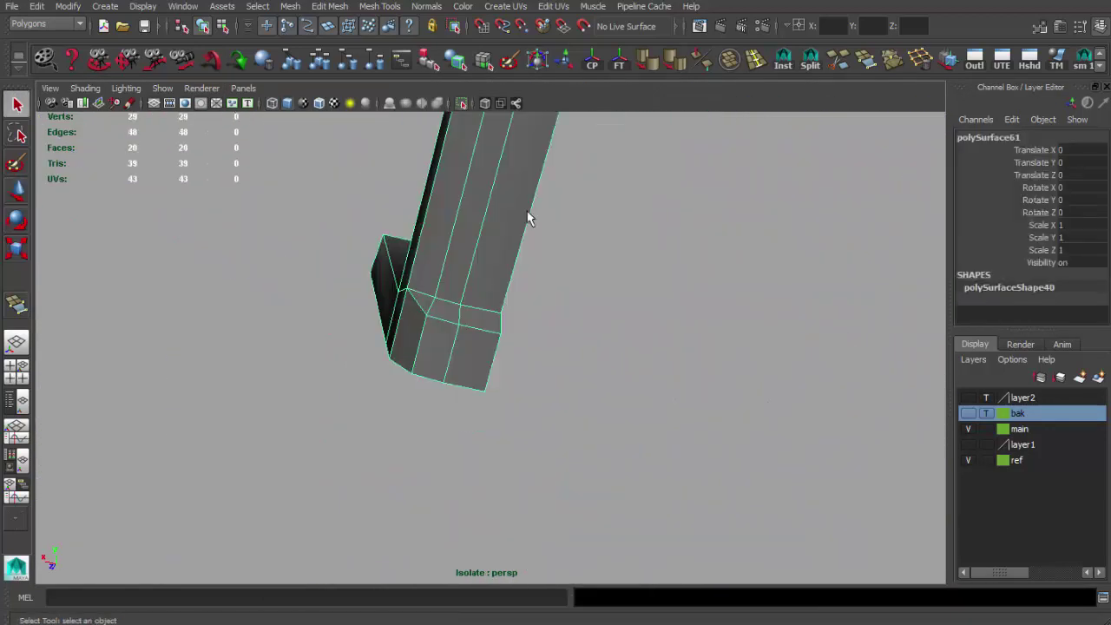
pyautogui.keyDown('alt'); pyautogui.moveTo(528, 214); pyautogui.dragTo(455, 253, button='right'); pyautogui.keyUp('alt')
pyautogui.moveTo(455, 254)
pyautogui.keyDown('alt'); pyautogui.mouseDown()
pyautogui.moveTo(640, 434)
pyautogui.moveTo(254, 286)
pyautogui.moveTo(625, 409)
pyautogui.mouseUp(); pyautogui.keyUp('alt')
pyautogui.click(665, 464)
# Step: Orbit around the rifle barrel, then select the foregrip mesh and zoom in on it
pyautogui.keyDown('alt'); pyautogui.moveTo(625, 409); pyautogui.dragTo(426, 390, button='right'); pyautogui.keyUp('alt')
pyautogui.keyDown('alt'); pyautogui.moveTo(426, 390); pyautogui.dragTo(769, 359); pyautogui.keyUp('alt')
pyautogui.keyDown('alt'); pyautogui.moveTo(769, 359); pyautogui.dragTo(890, 434, button='right'); pyautogui.keyUp('alt')
pyautogui.keyDown('alt'); pyautogui.moveTo(890, 434); pyautogui.dragTo(533, 385); pyautogui.keyUp('alt')
pyautogui.click(533, 385)
pyautogui.keyDown('alt'); pyautogui.moveTo(533, 385); pyautogui.dragTo(500, 503, button='right'); pyautogui.keyUp('alt')
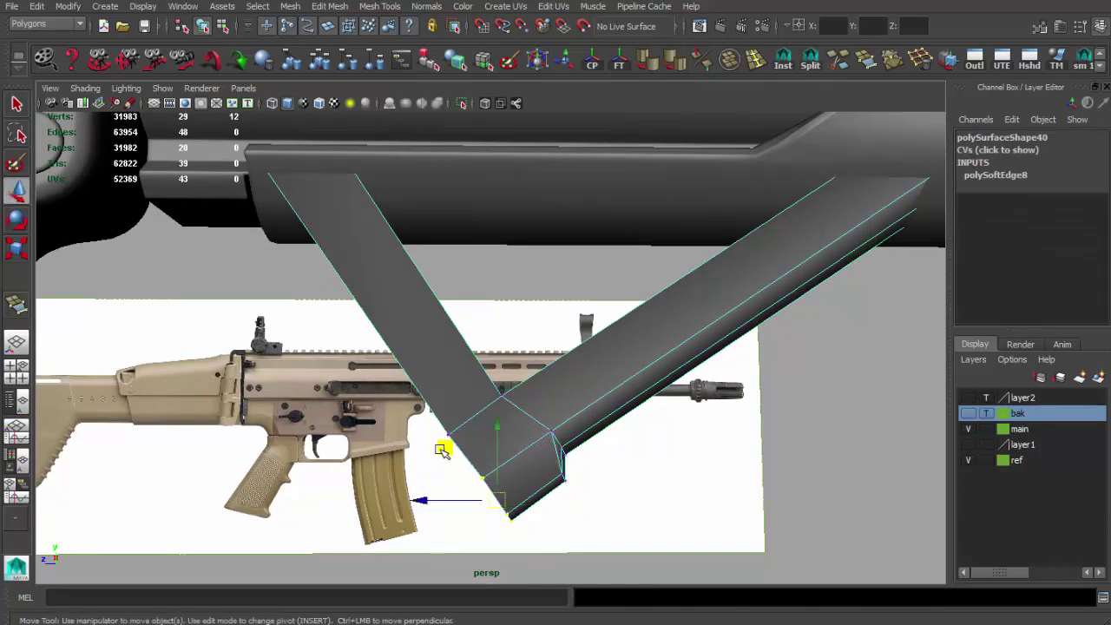
# Step: Undo the last edge loop and insert a new one near the foregrip's bend
pyautogui.press('q')
pyautogui.keyDown('alt'); pyautogui.moveTo(441, 449); pyautogui.dragTo(598, 359); pyautogui.keyUp('alt')
pyautogui.click(599, 359)
pyautogui.keyDown('alt'); pyautogui.moveTo(598, 359); pyautogui.dragTo(605, 402, button='right'); pyautogui.keyUp('alt')
pyautogui.hotkey('ctrl', 'z')
pyautogui.hotkey('ctrl', 'z')
pyautogui.hotkey('ctrl', 'z')
pyautogui.click(500, 427)
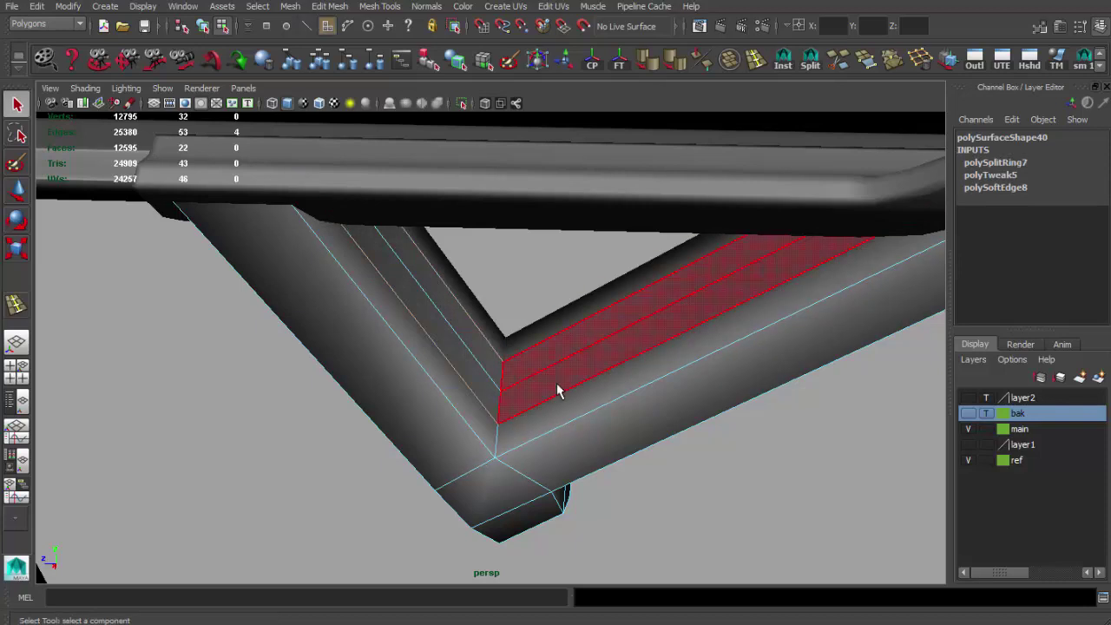
# Step: Adjust the bend's vertices in the side view and finish the edge loop tool
pyautogui.press('space')
pyautogui.press('space')
pyautogui.press('w')
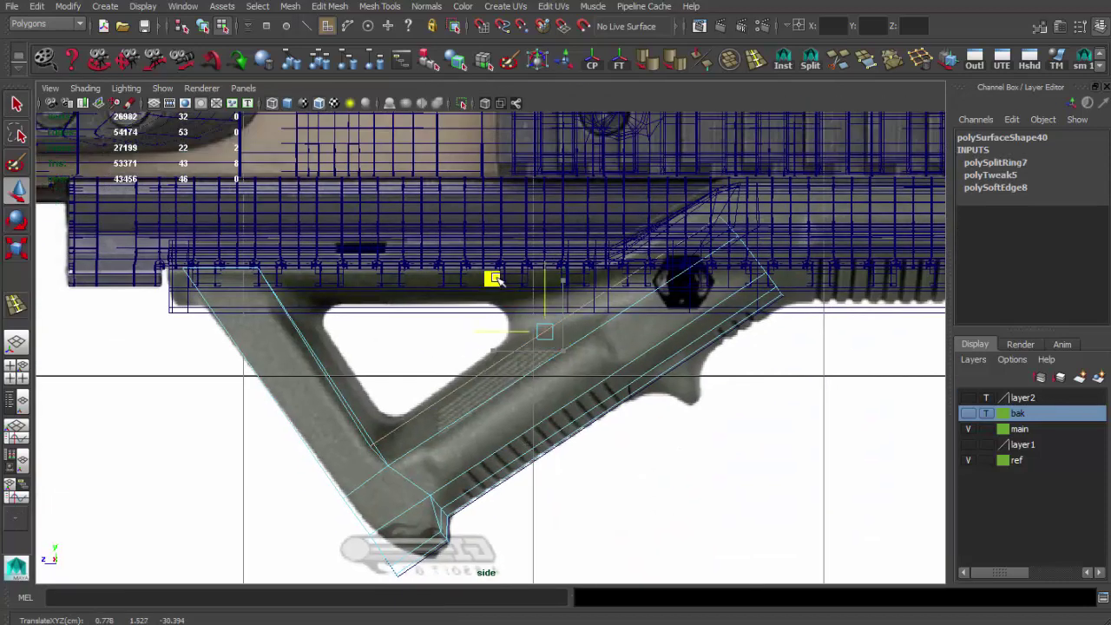
pyautogui.press('space')
pyautogui.press('space')
pyautogui.moveTo(665, 173)
pyautogui.keyDown('alt'); pyautogui.mouseDown()
pyautogui.moveTo(744, 213)
pyautogui.moveTo(605, 238)
pyautogui.moveTo(633, 243)
pyautogui.moveTo(615, 310)
pyautogui.mouseUp(); pyautogui.keyUp('alt')
pyautogui.press('space')
pyautogui.press('space')
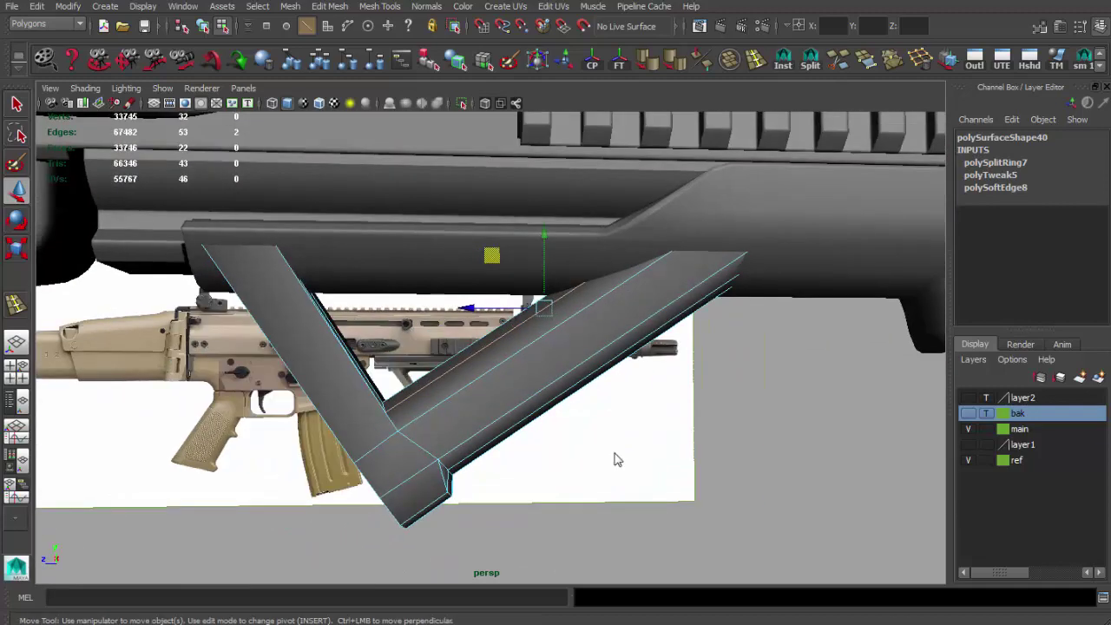
pyautogui.scroll(3, 608, 484)
pyautogui.scroll(3, 607, 484)
pyautogui.rightClick(361, 469)
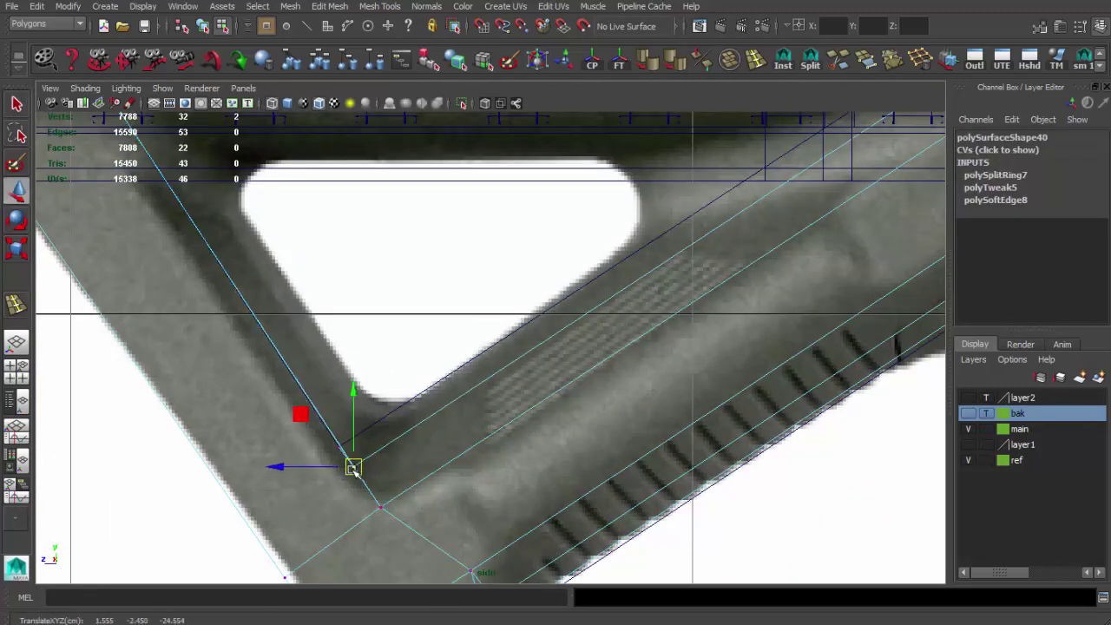
pyautogui.scroll(-3, 353, 469)
pyautogui.scroll(1, 522, 428)
pyautogui.scroll(1, 518, 408)
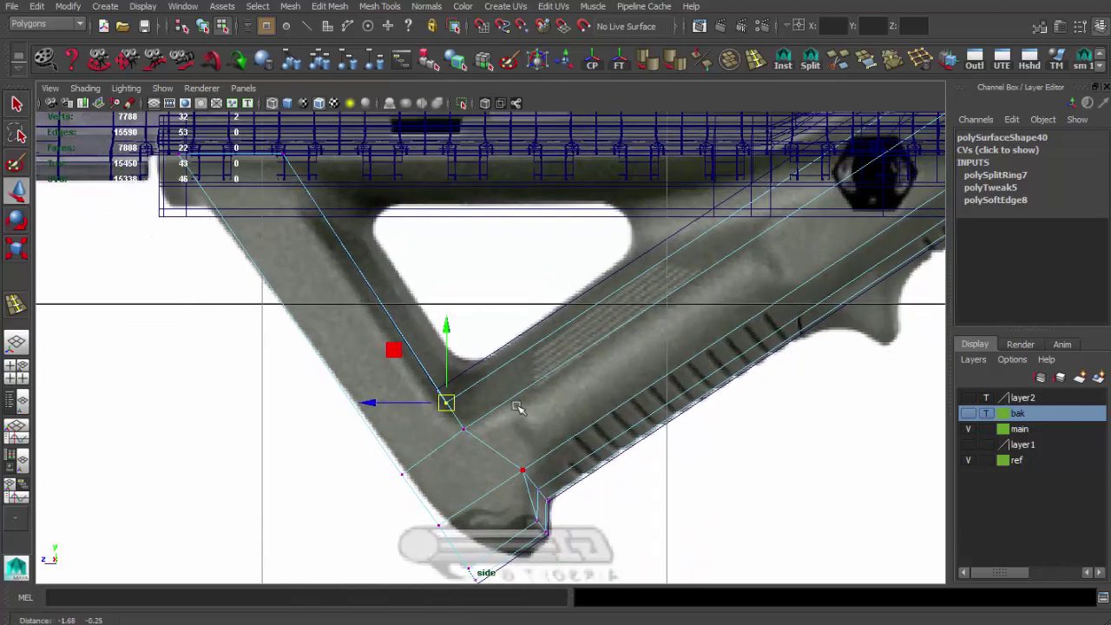
# Step: Insert a second edge loop at the bend and move the inner corner vertex
pyautogui.click(439, 390)
pyautogui.press('space')
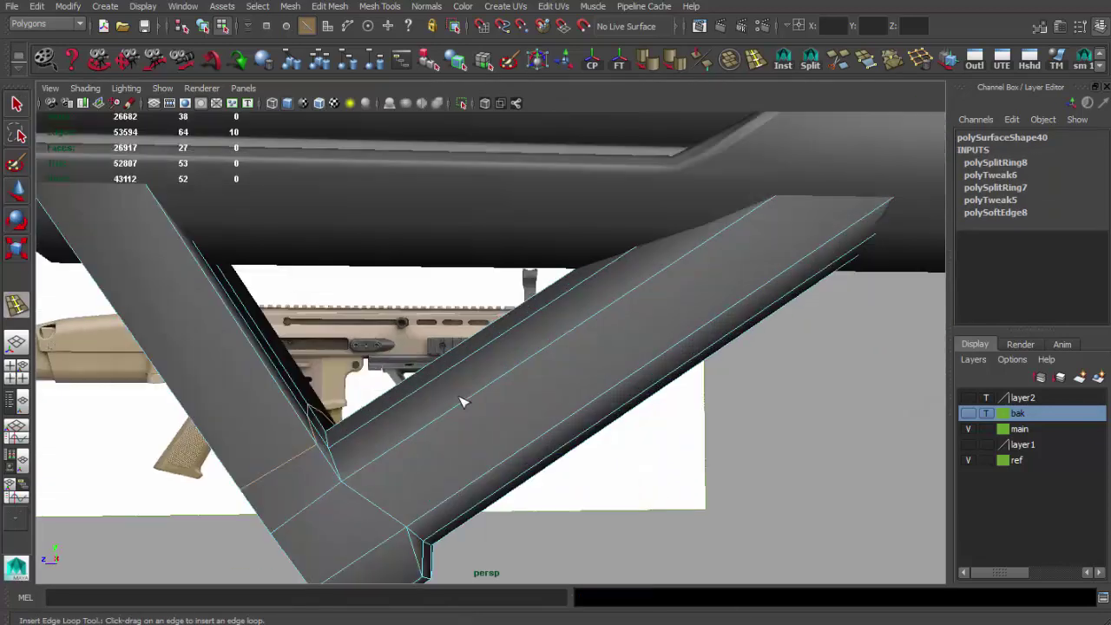
pyautogui.scroll(2, 461, 397)
pyautogui.press('q')
pyautogui.scroll(2, 295, 436)
pyautogui.press('w')
pyautogui.keyDown('alt'); pyautogui.moveTo(295, 436); pyautogui.dragTo(380, 382); pyautogui.keyUp('alt')
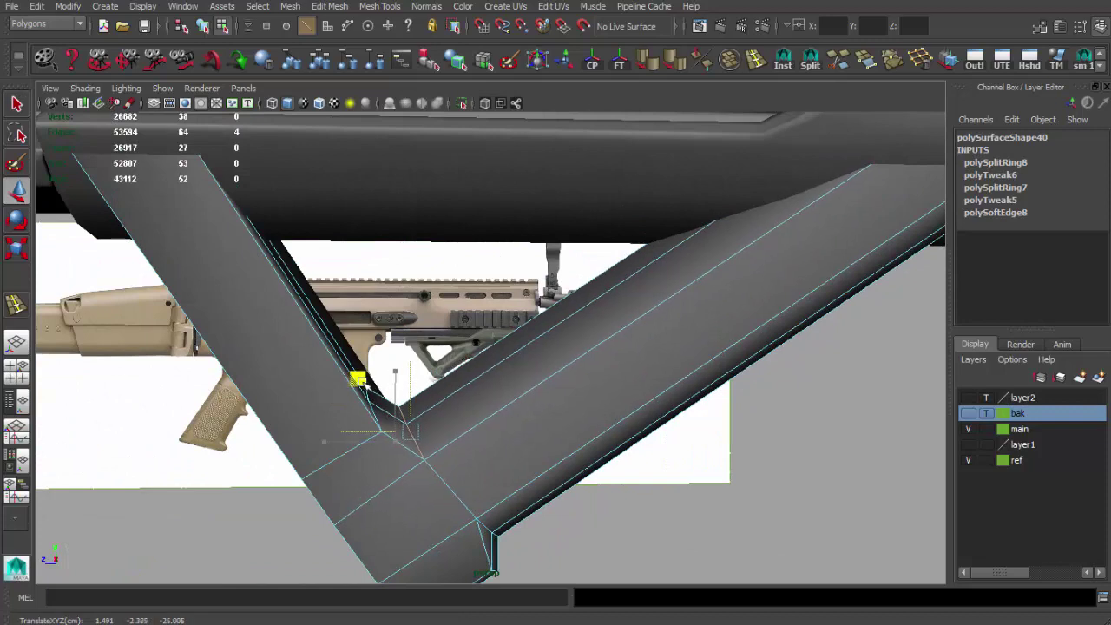
pyautogui.press('space')
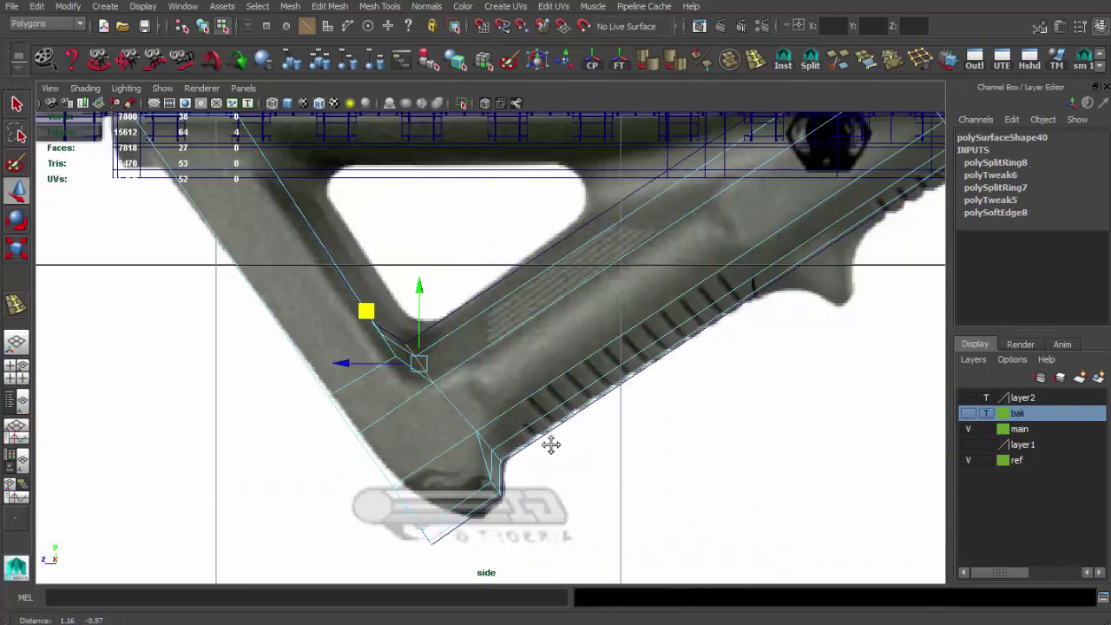
pyautogui.scroll(2, 328, 314)
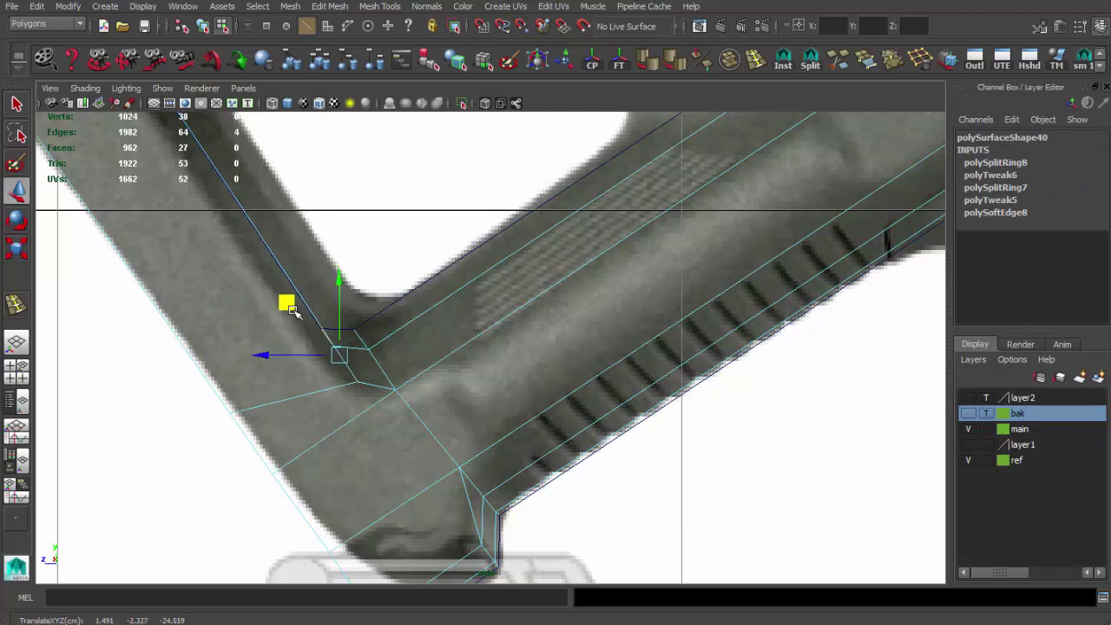
pyautogui.press('space')
pyautogui.press('space')
pyautogui.press('q')
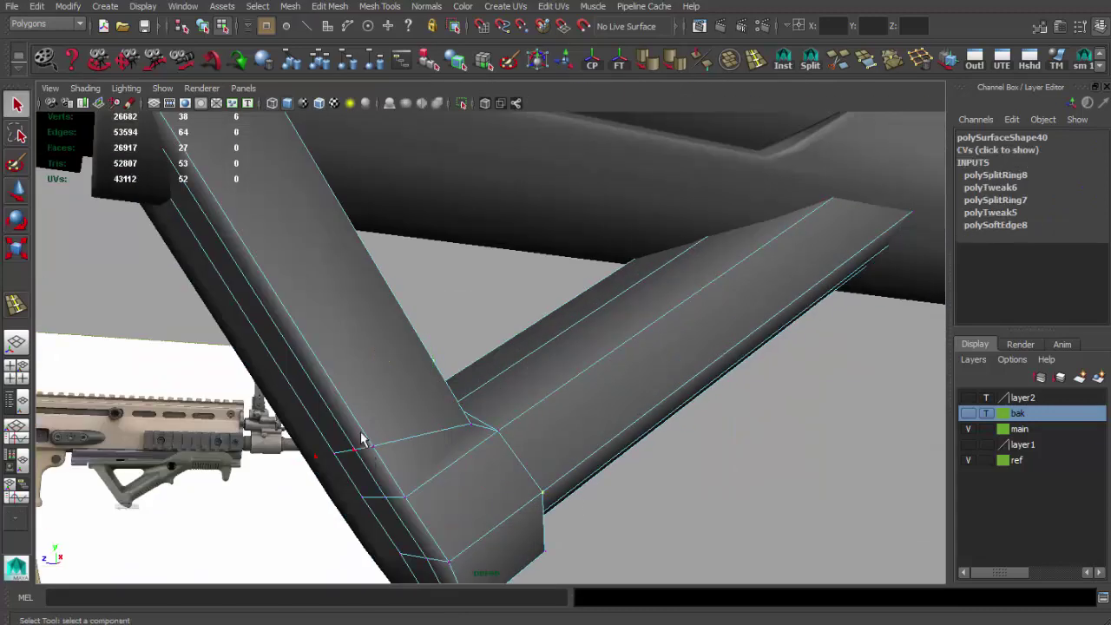
# Step: Insert two more edge loops along the grip
pyautogui.click(388, 486)
pyautogui.moveTo(388, 486)
pyautogui.keyDown('alt'); pyautogui.mouseDown()
pyautogui.moveTo(409, 510)
pyautogui.moveTo(530, 500)
pyautogui.mouseUp(); pyautogui.keyUp('alt')
pyautogui.moveTo(682, 310)
pyautogui.keyDown('alt'); pyautogui.mouseDown()
pyautogui.moveTo(518, 356)
pyautogui.moveTo(499, 460)
pyautogui.mouseUp(); pyautogui.keyUp('alt')
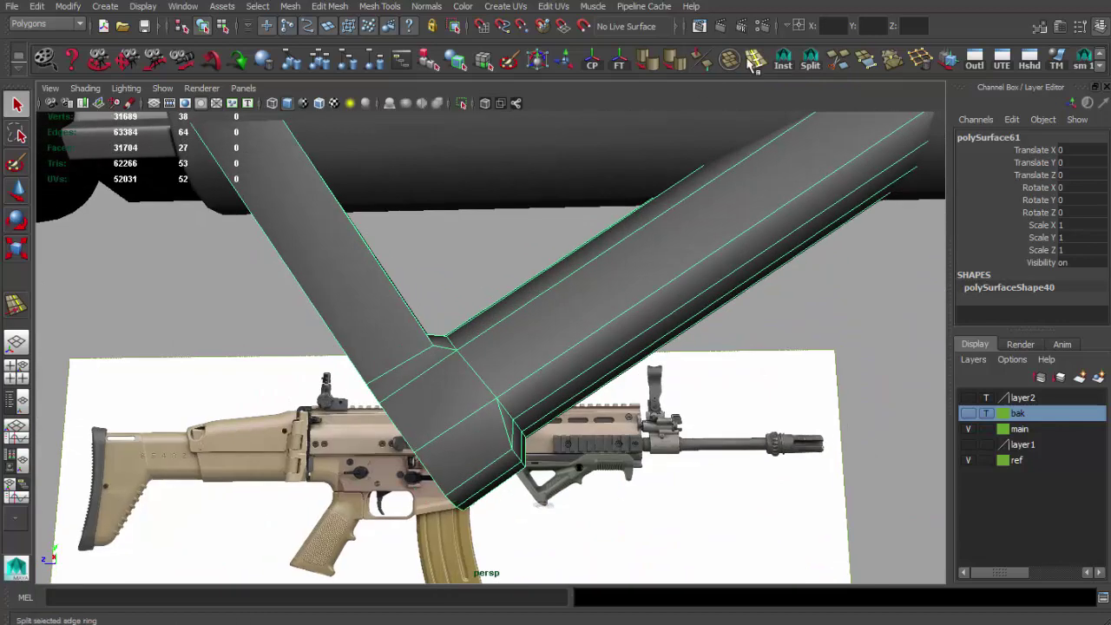
pyautogui.click(499, 469)
# Step: Round the lower lip to match the side reference in the enlarged side view
pyautogui.press('space')
pyautogui.press('space')
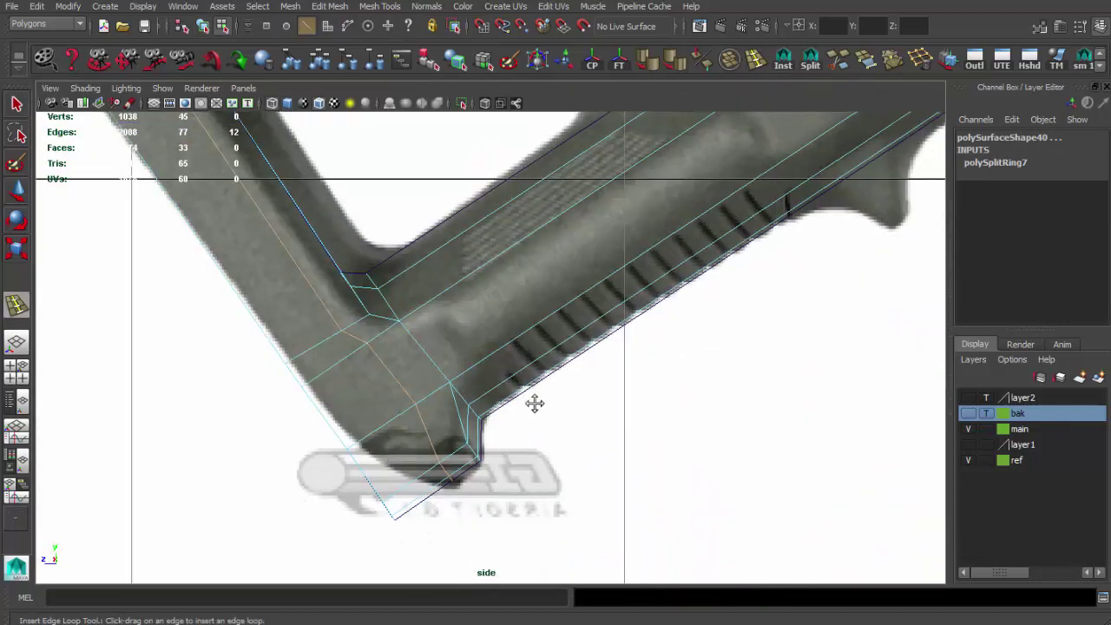
pyautogui.press('q')
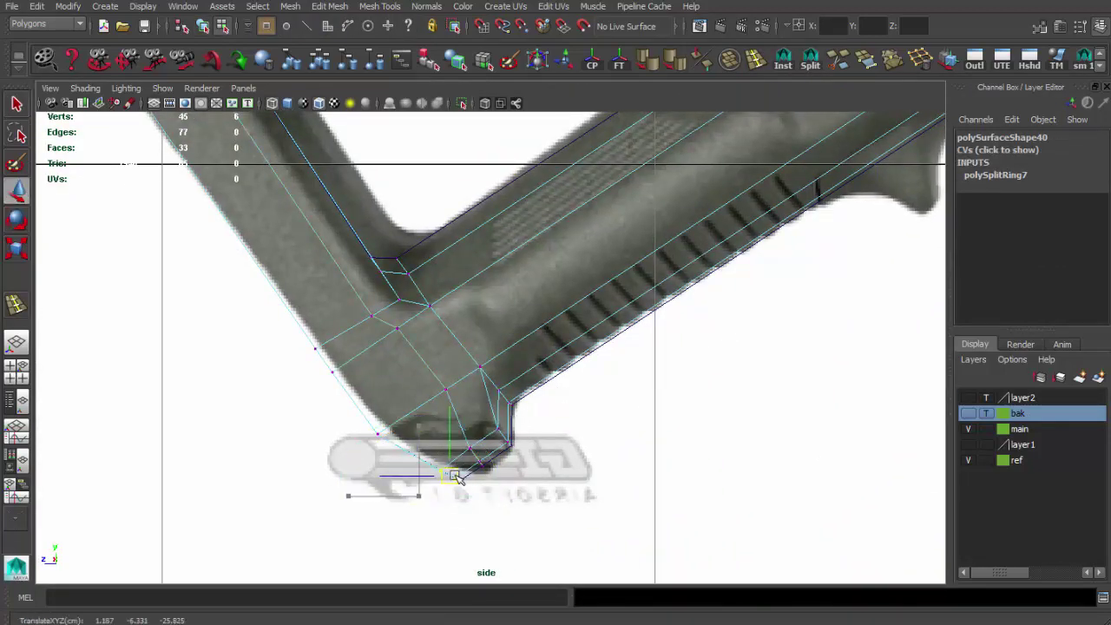
pyautogui.scroll(2, 455, 477)
pyautogui.scroll(2, 434, 460)
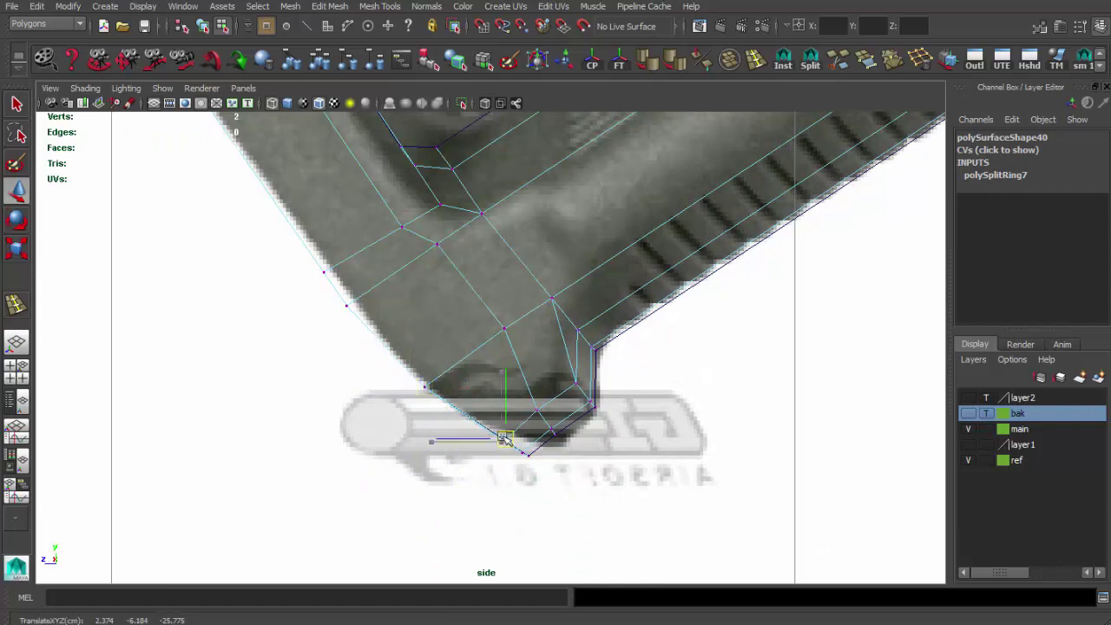
pyautogui.scroll(2, 505, 438)
pyautogui.scroll(1, 519, 468)
pyautogui.scroll(-2, 515, 460)
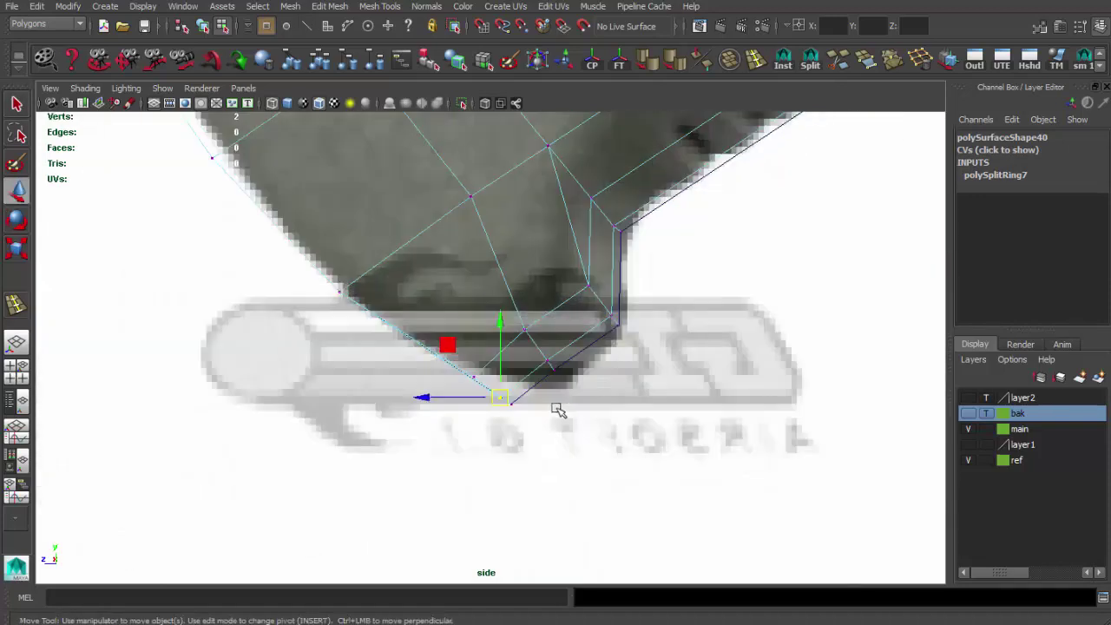
pyautogui.scroll(-3, 539, 323)
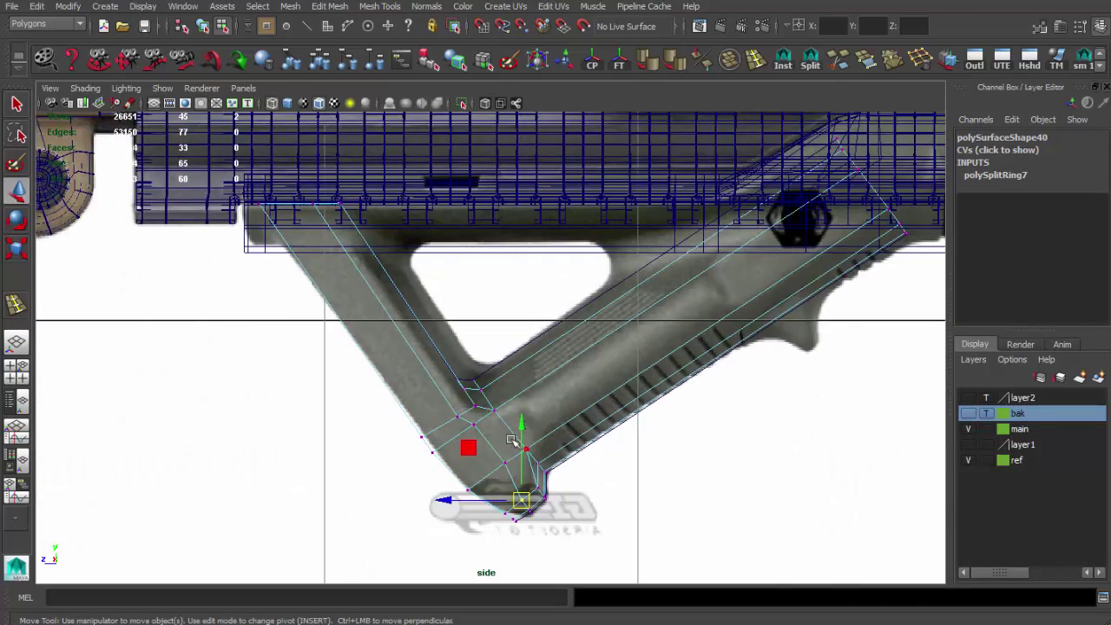
# Step: Select and frame the grip mesh to inspect the rounded lip, then list the reference photos
pyautogui.press('space')
pyautogui.press('space')
pyautogui.keyDown('alt'); pyautogui.moveTo(503, 364); pyautogui.dragTo(523, 372); pyautogui.keyUp('alt')
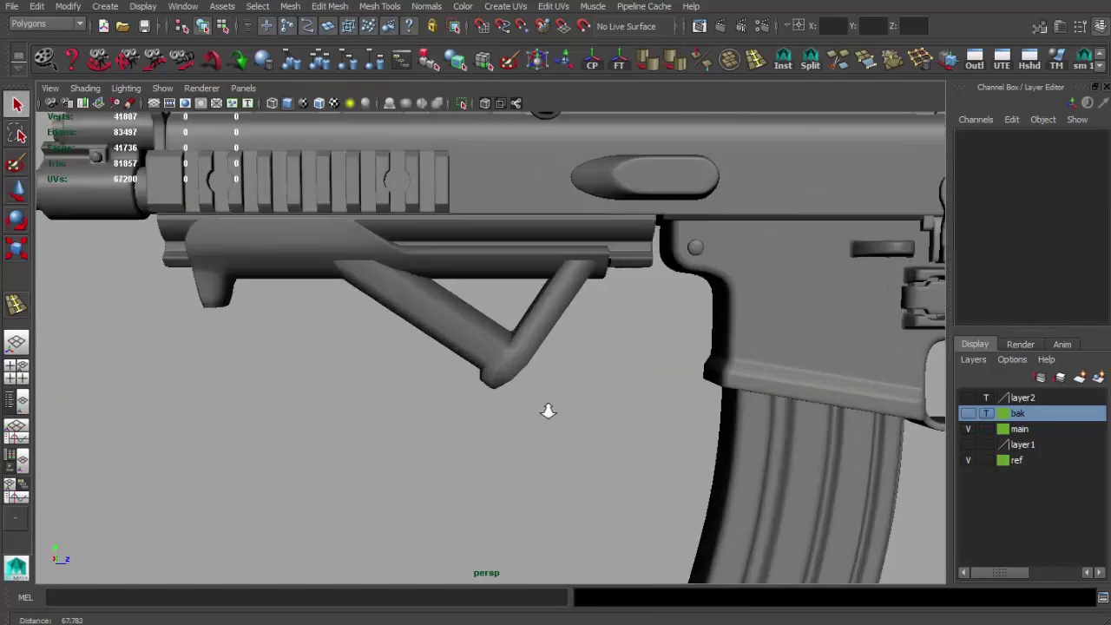
pyautogui.click(494, 378)
pyautogui.press('f')
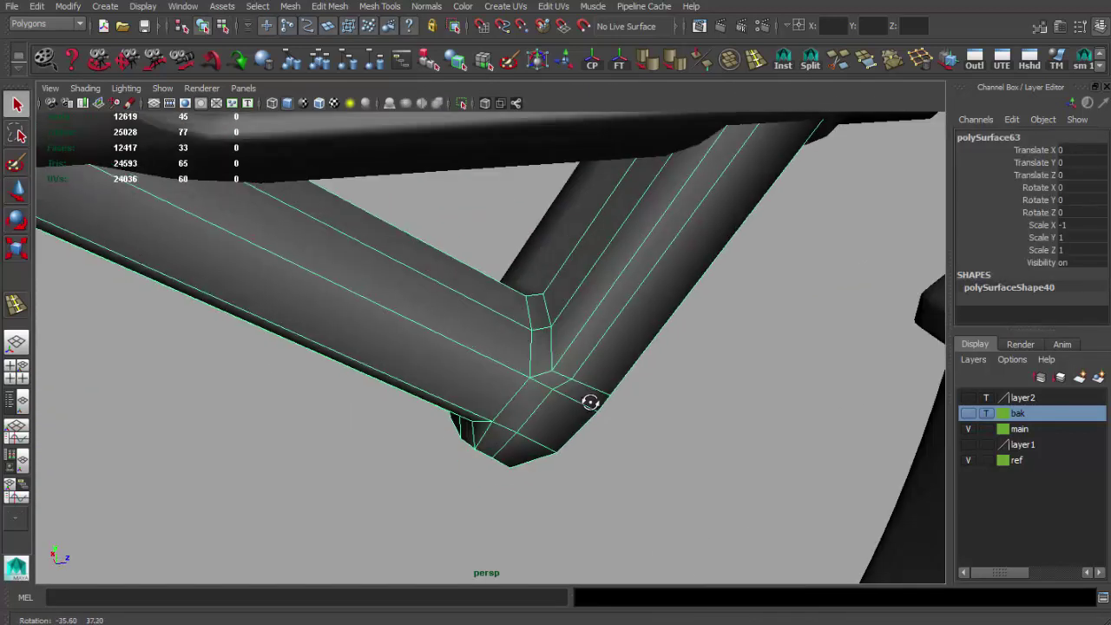
pyautogui.keyDown('alt'); pyautogui.moveTo(587, 397); pyautogui.dragTo(430, 414); pyautogui.keyUp('alt')
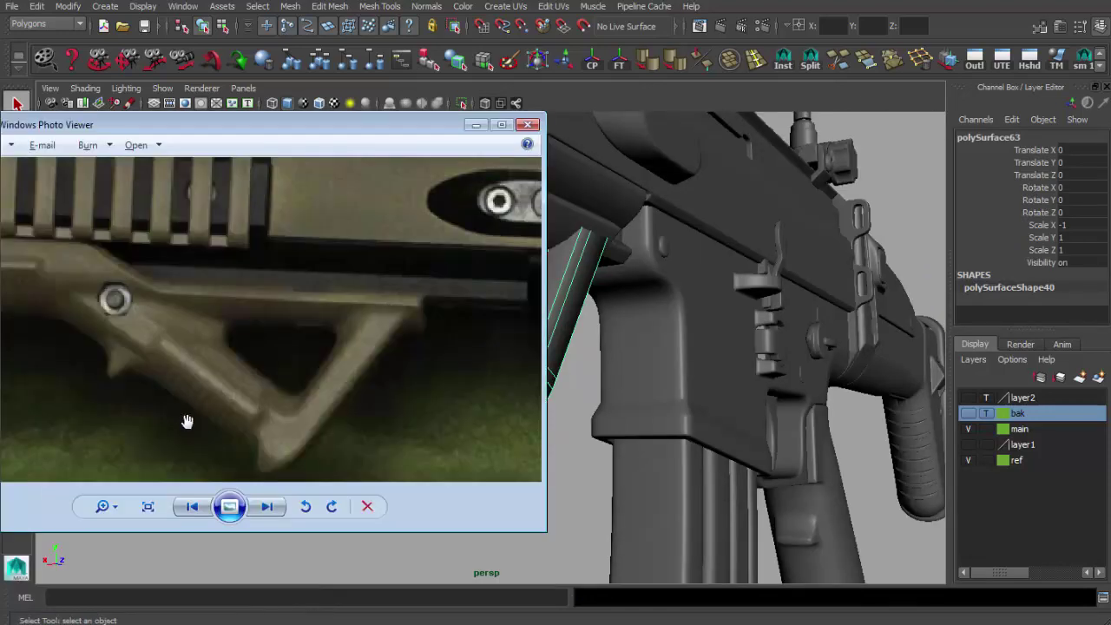
pyautogui.click(233, 624)
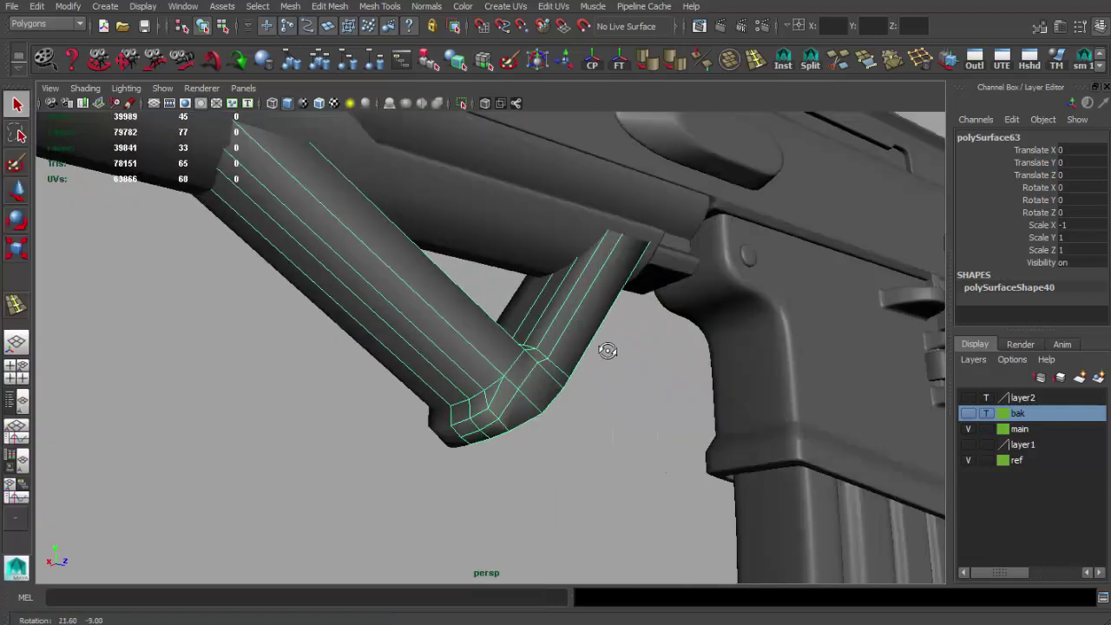
pyautogui.press('space')
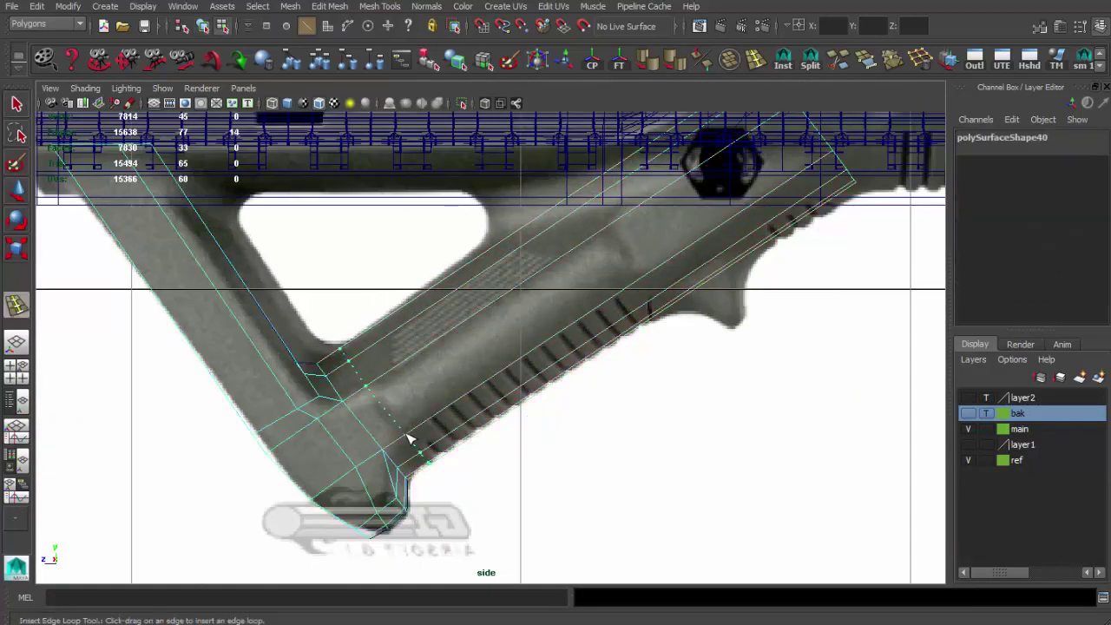
# Step: Insert an edge loop across the upper arm and extrude a face on the grip's arm
pyautogui.click(408, 438)
pyautogui.scroll(1, 614, 308)
pyautogui.press('space')
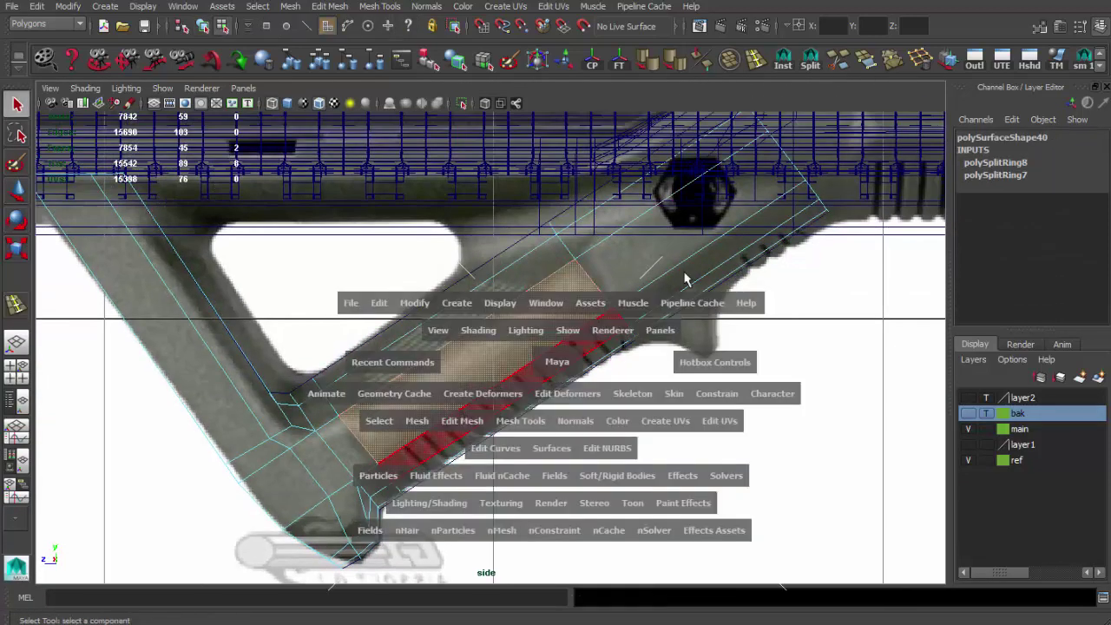
pyautogui.moveTo(404, 347)
pyautogui.keyDown('alt'); pyautogui.mouseDown()
pyautogui.moveTo(635, 384)
pyautogui.moveTo(701, 323)
pyautogui.moveTo(620, 330)
pyautogui.moveTo(422, 251)
pyautogui.moveTo(475, 338)
pyautogui.mouseUp(); pyautogui.keyUp('alt')
pyautogui.click(586, 372)
pyautogui.hotkey('ctrl', 'e')
# Step: Select edges and vertices along the arm and shift them to follow the side reference
pyautogui.click(573, 330)
pyautogui.moveTo(439, 277)
pyautogui.keyDown('alt'); pyautogui.mouseDown()
pyautogui.moveTo(471, 263)
pyautogui.moveTo(434, 286)
pyautogui.mouseUp(); pyautogui.keyUp('alt')
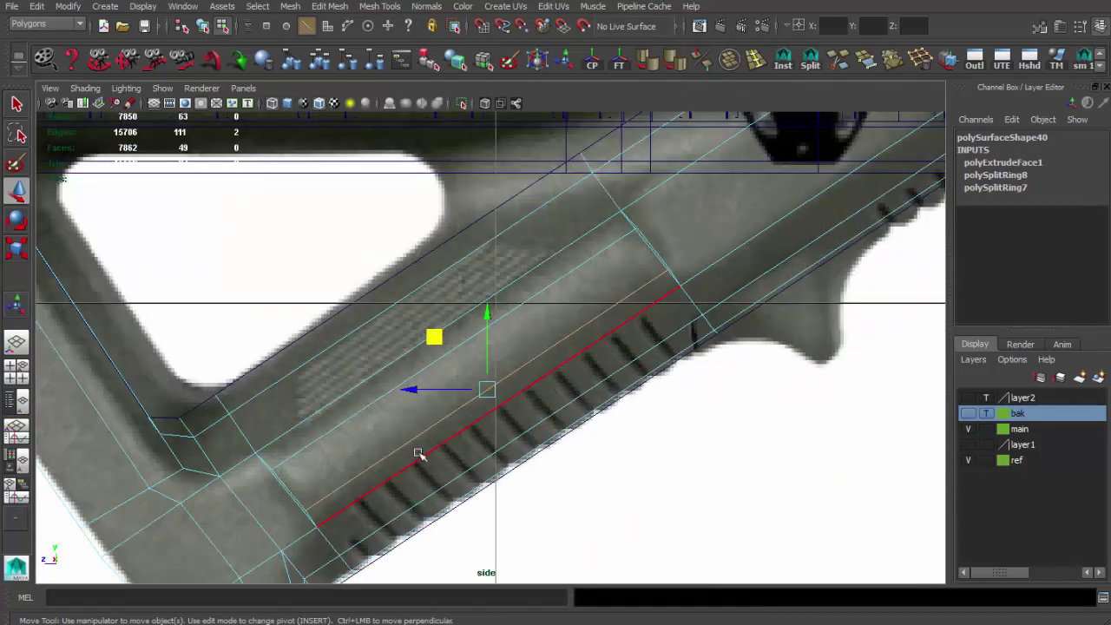
pyautogui.scroll(-5, 287, 491)
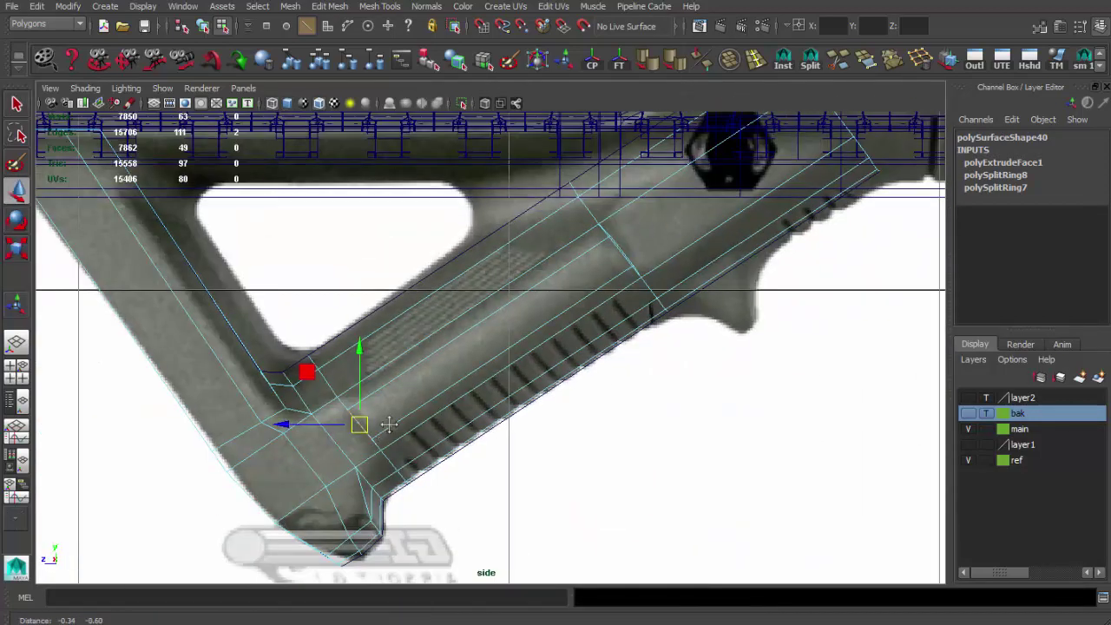
pyautogui.scroll(4, 325, 461)
pyautogui.press('q')
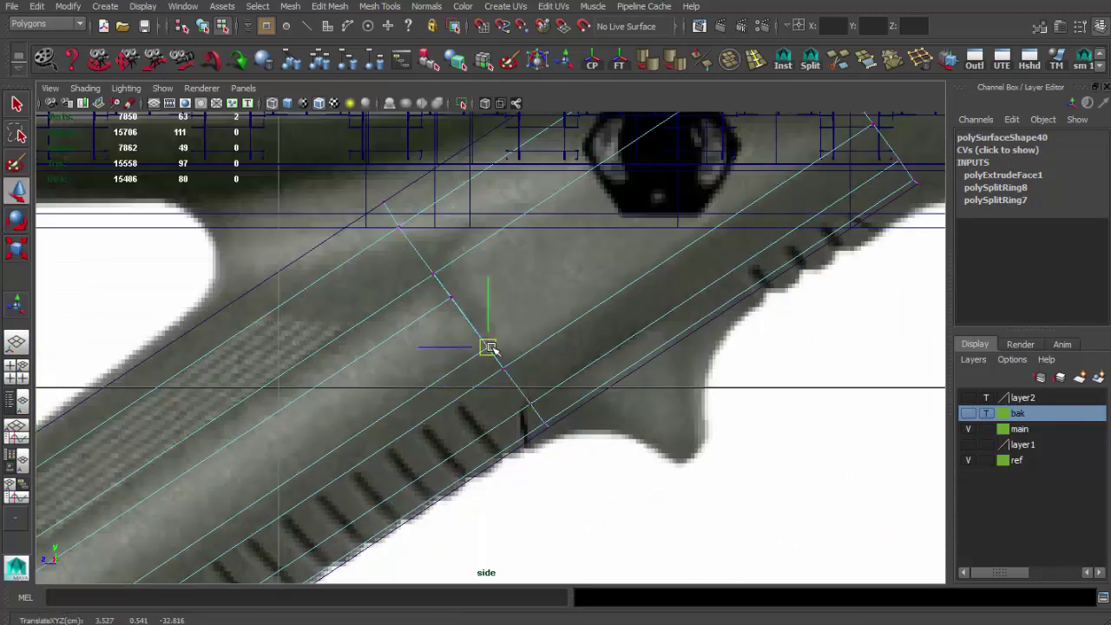
pyautogui.scroll(-3, 490, 347)
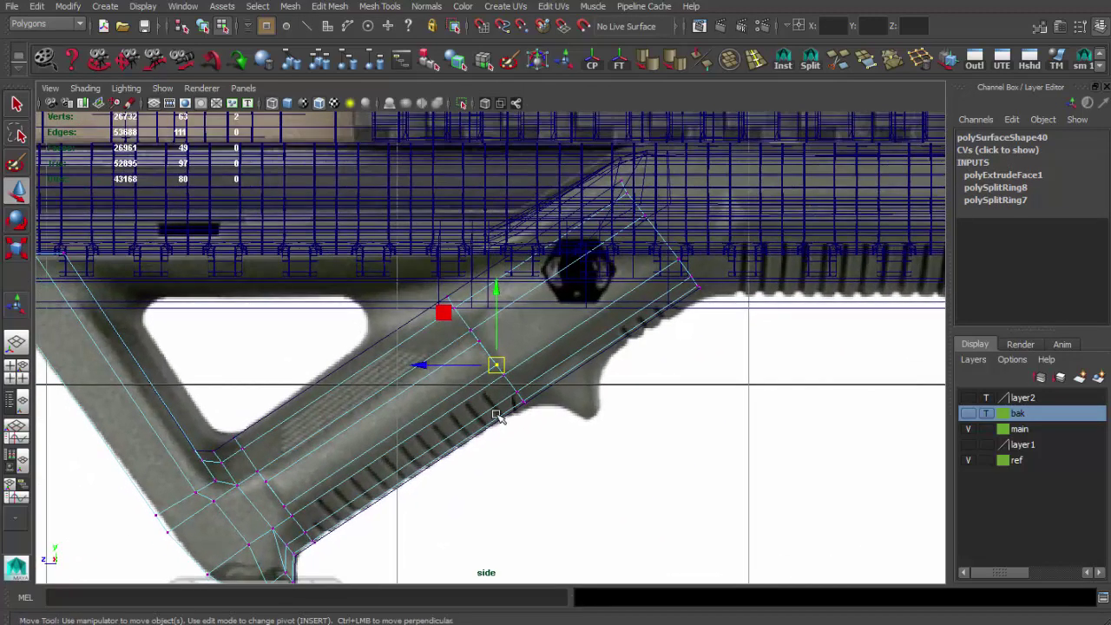
pyautogui.scroll(2, 496, 415)
pyautogui.scroll(-1, 473, 415)
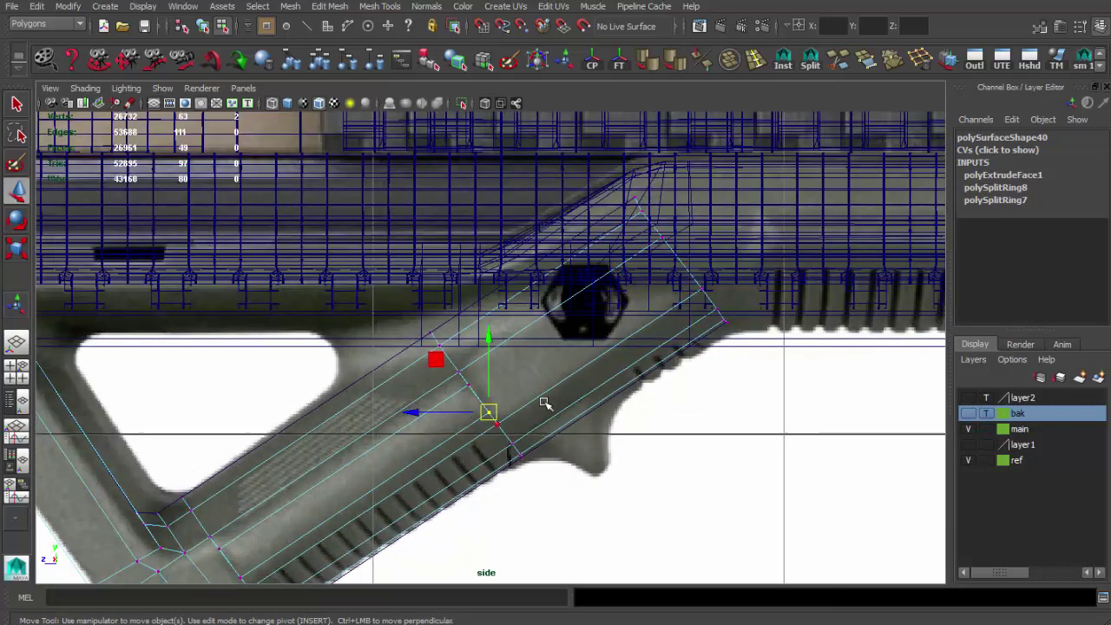
pyautogui.scroll(-1, 712, 314)
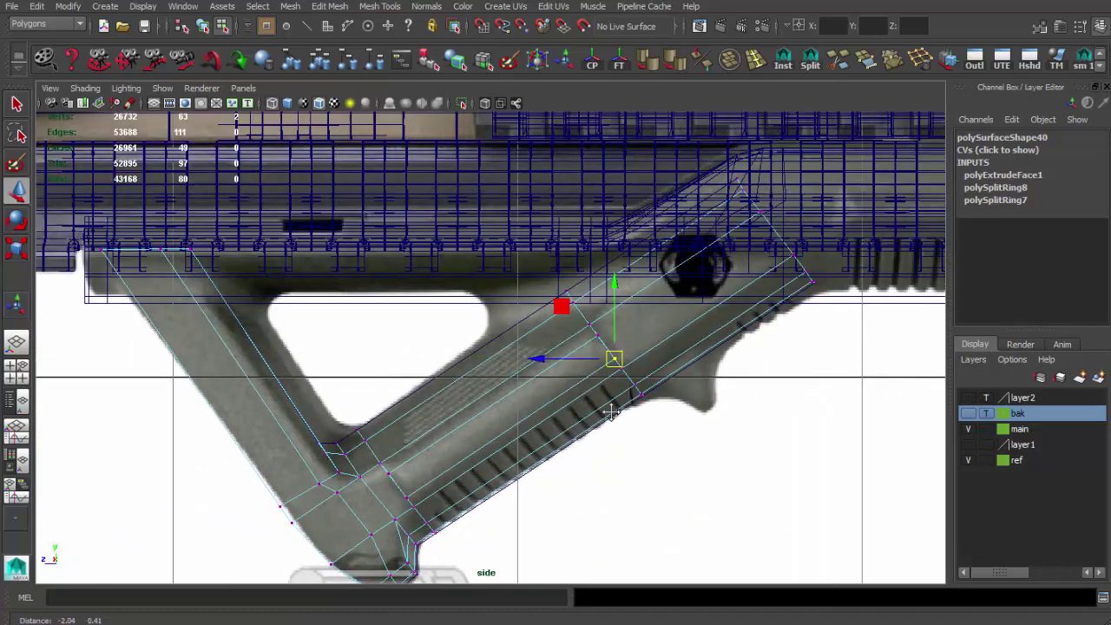
pyautogui.press('space')
pyautogui.press('space')
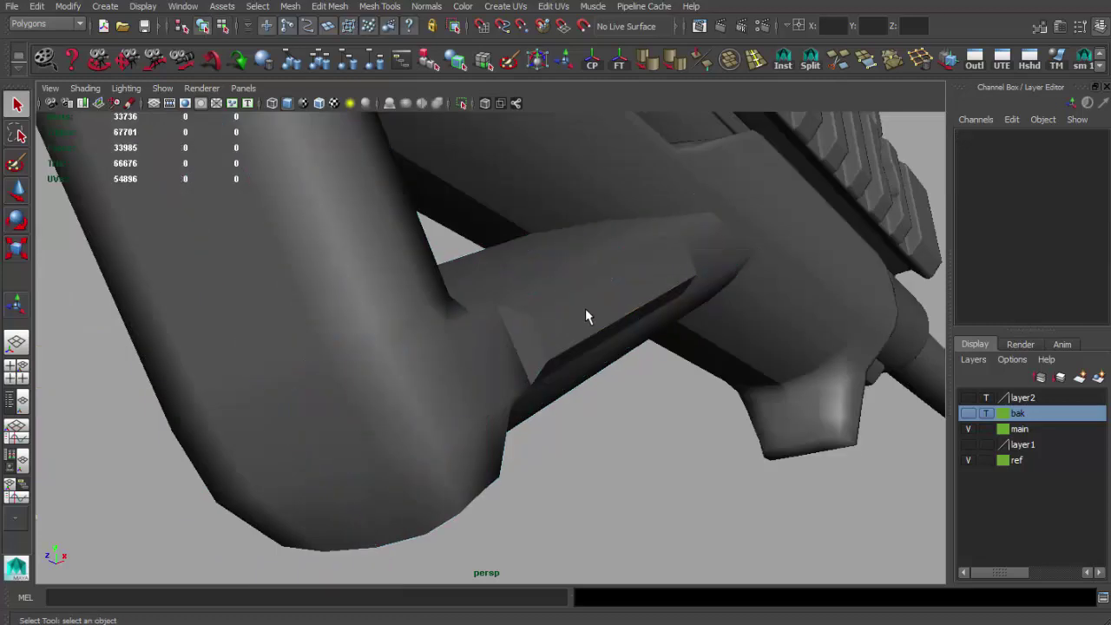
# Step: Insert a first edge loop across the grip, then orbit out to compare the rifle with the reference
pyautogui.click(694, 263)
pyautogui.keyDown('alt'); pyautogui.moveTo(695, 263); pyautogui.dragTo(589, 321); pyautogui.keyUp('alt')
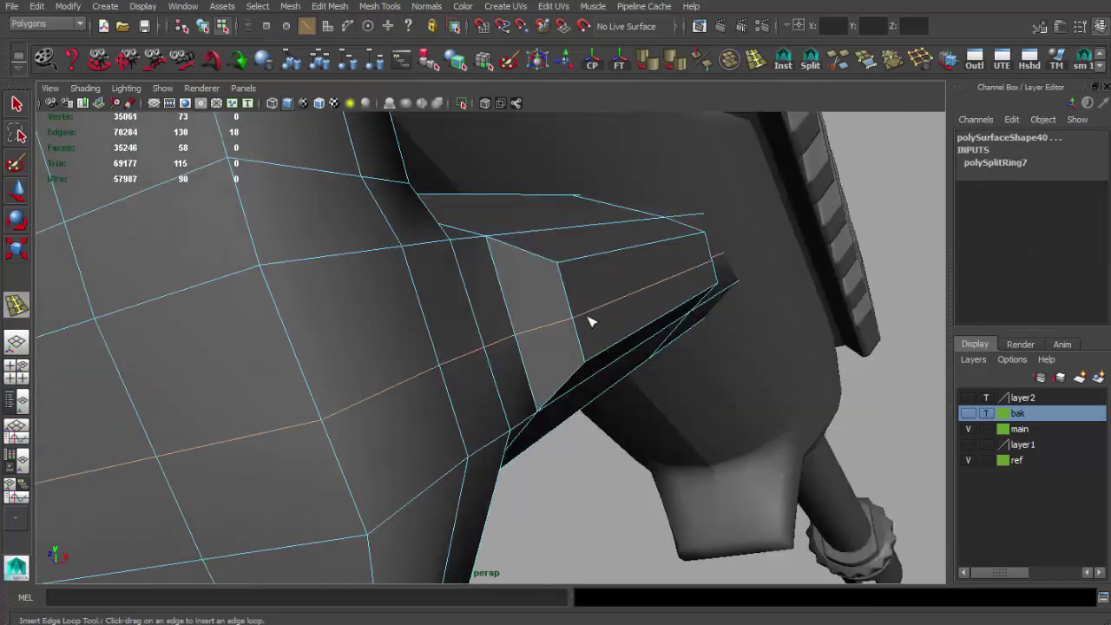
pyautogui.keyDown('alt'); pyautogui.moveTo(615, 276); pyautogui.dragTo(586, 427, button='right'); pyautogui.keyUp('alt')
pyautogui.moveTo(586, 427)
pyautogui.keyDown('alt'); pyautogui.mouseDown()
pyautogui.moveTo(649, 91)
pyautogui.moveTo(625, 427)
pyautogui.mouseUp(); pyautogui.keyUp('alt')
pyautogui.moveTo(625, 428)
pyautogui.keyDown('alt'); pyautogui.mouseDown(button='right')
pyautogui.moveTo(561, 398)
pyautogui.moveTo(521, 451)
pyautogui.mouseUp(button='right'); pyautogui.keyUp('alt')
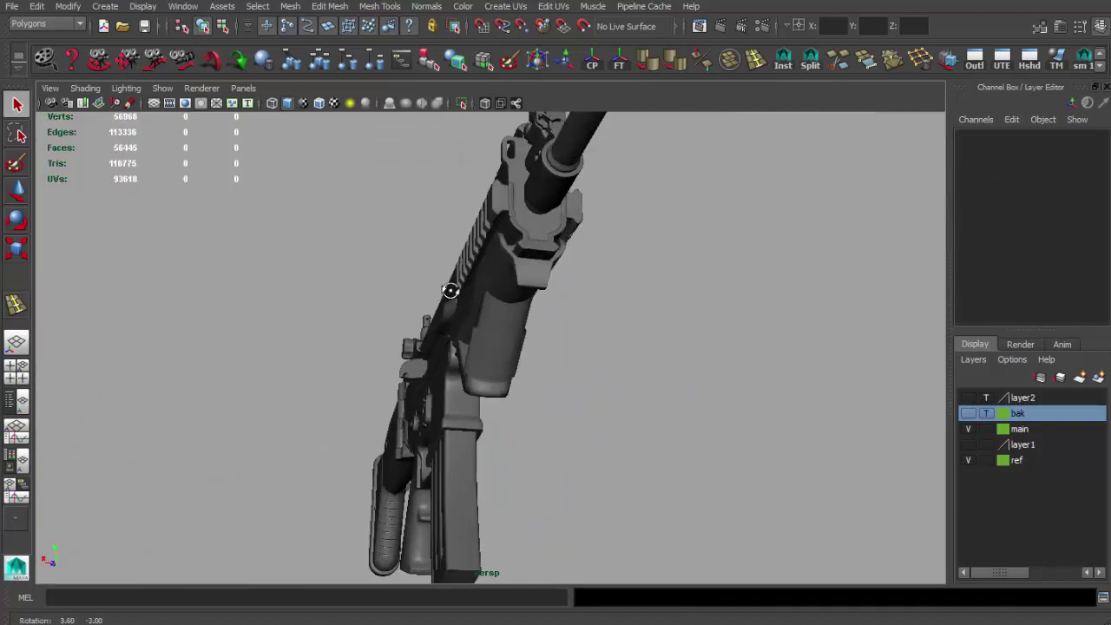
pyautogui.keyDown('alt'); pyautogui.moveTo(521, 452); pyautogui.dragTo(564, 391); pyautogui.keyUp('alt')
pyautogui.keyDown('alt'); pyautogui.moveTo(564, 391); pyautogui.dragTo(591, 347, button='right'); pyautogui.keyUp('alt')
pyautogui.moveTo(590, 347)
pyautogui.keyDown('alt'); pyautogui.mouseDown()
pyautogui.moveTo(604, 326)
pyautogui.moveTo(477, 341)
pyautogui.mouseUp(); pyautogui.keyUp('alt')
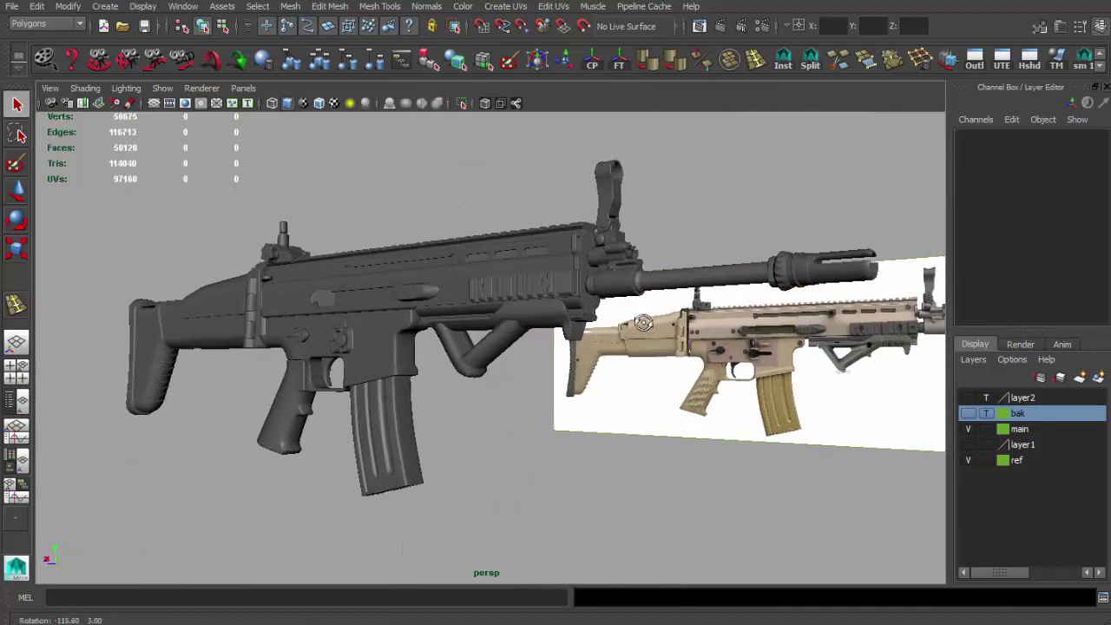
pyautogui.moveTo(639, 375)
pyautogui.keyDown('alt'); pyautogui.mouseDown(button='right')
pyautogui.moveTo(508, 355)
pyautogui.moveTo(657, 359)
pyautogui.mouseUp(button='right'); pyautogui.keyUp('alt')
# Step: Select the angled grip body and slide a new edge loop across its face near the rail mount
pyautogui.click(658, 359)
pyautogui.moveTo(657, 360)
pyautogui.keyDown('alt'); pyautogui.mouseDown()
pyautogui.moveTo(547, 325)
pyautogui.moveTo(573, 261)
pyautogui.moveTo(472, 292)
pyautogui.mouseUp(); pyautogui.keyUp('alt')
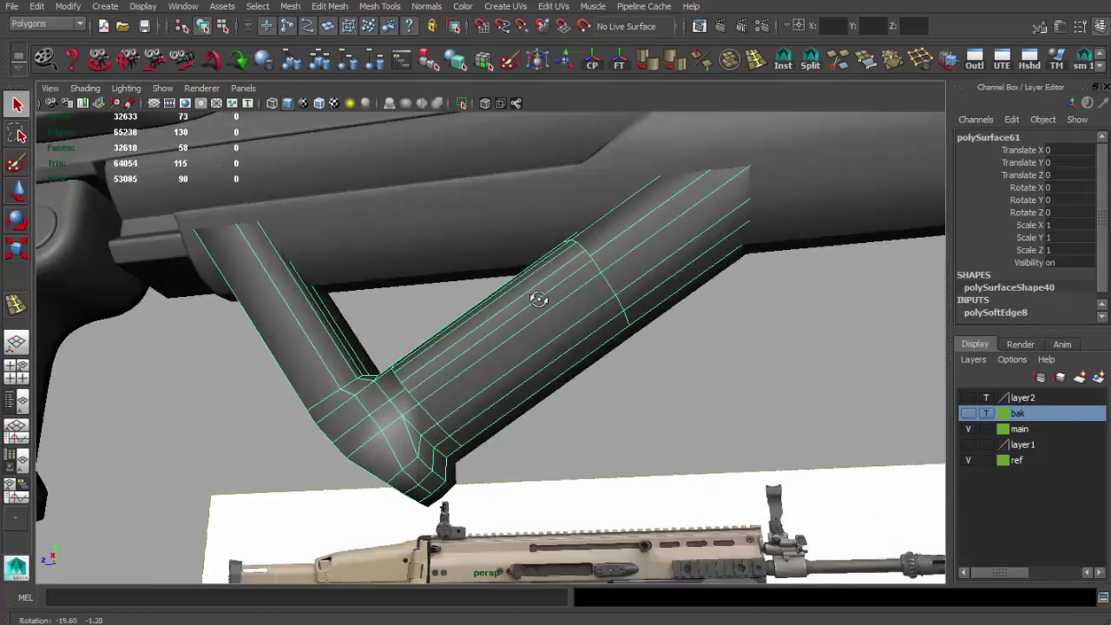
pyautogui.click(535, 356)
pyautogui.moveTo(471, 292)
pyautogui.keyDown('alt'); pyautogui.mouseDown(button='right')
pyautogui.moveTo(535, 356)
pyautogui.moveTo(720, 348)
pyautogui.mouseUp(button='right'); pyautogui.keyUp('alt')
pyautogui.press('F11')
pyautogui.moveTo(632, 373)
pyautogui.keyDown('alt'); pyautogui.mouseDown()
pyautogui.moveTo(422, 409)
pyautogui.moveTo(527, 457)
pyautogui.moveTo(615, 379)
pyautogui.moveTo(625, 348)
pyautogui.mouseUp(); pyautogui.keyUp('alt')
pyautogui.click(421, 409)
pyautogui.press('F8')
pyautogui.keyDown('alt'); pyautogui.moveTo(625, 347); pyautogui.dragTo(638, 359, button='right'); pyautogui.keyUp('alt')
pyautogui.click(756, 59)
pyautogui.moveTo(564, 373)
pyautogui.keyDown('alt'); pyautogui.mouseDown()
pyautogui.moveTo(641, 401)
pyautogui.moveTo(566, 342)
pyautogui.moveTo(566, 235)
pyautogui.moveTo(634, 345)
pyautogui.mouseUp(); pyautogui.keyUp('alt')
pyautogui.click(629, 408)
pyautogui.press('q')
# Step: Insert another edge loop across the grip-to-rail joint
pyautogui.moveTo(458, 272)
pyautogui.keyDown('alt'); pyautogui.mouseDown()
pyautogui.moveTo(596, 347)
pyautogui.moveTo(460, 302)
pyautogui.moveTo(509, 297)
pyautogui.mouseUp(); pyautogui.keyUp('alt')
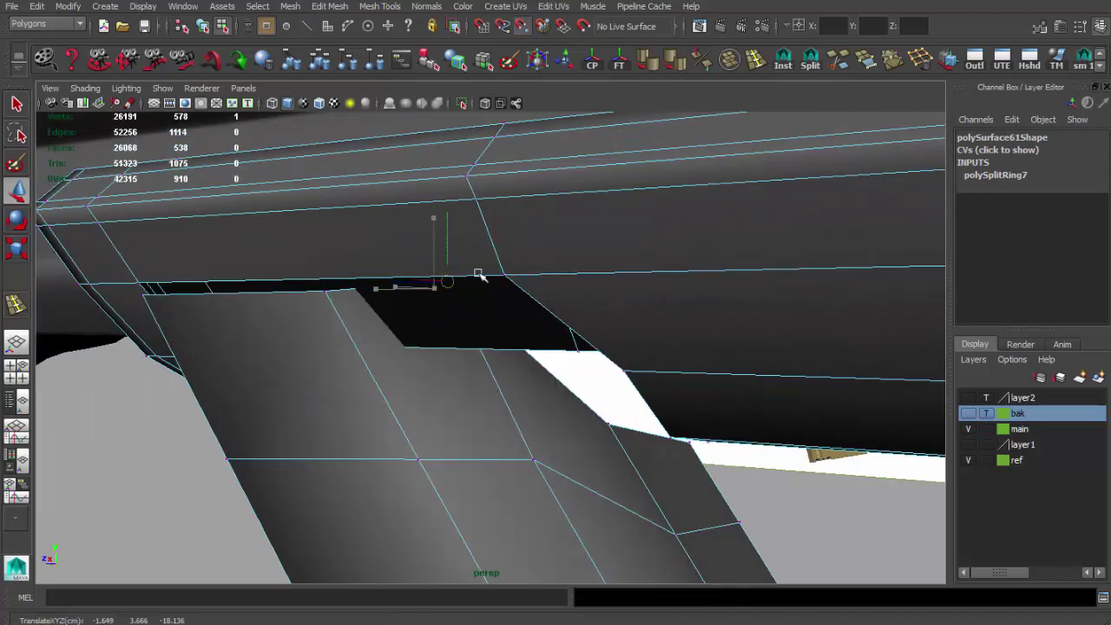
pyautogui.keyDown('alt'); pyautogui.moveTo(614, 343); pyautogui.dragTo(671, 453); pyautogui.keyUp('alt')
pyautogui.keyDown('alt'); pyautogui.moveTo(624, 370); pyautogui.dragTo(629, 385); pyautogui.keyUp('alt')
pyautogui.moveTo(720, 393)
pyautogui.keyDown('alt'); pyautogui.mouseDown()
pyautogui.moveTo(595, 390)
pyautogui.moveTo(579, 454)
pyautogui.moveTo(630, 472)
pyautogui.moveTo(743, 106)
pyautogui.mouseUp(); pyautogui.keyUp('alt')
pyautogui.press('F10')
pyautogui.click(755, 59)
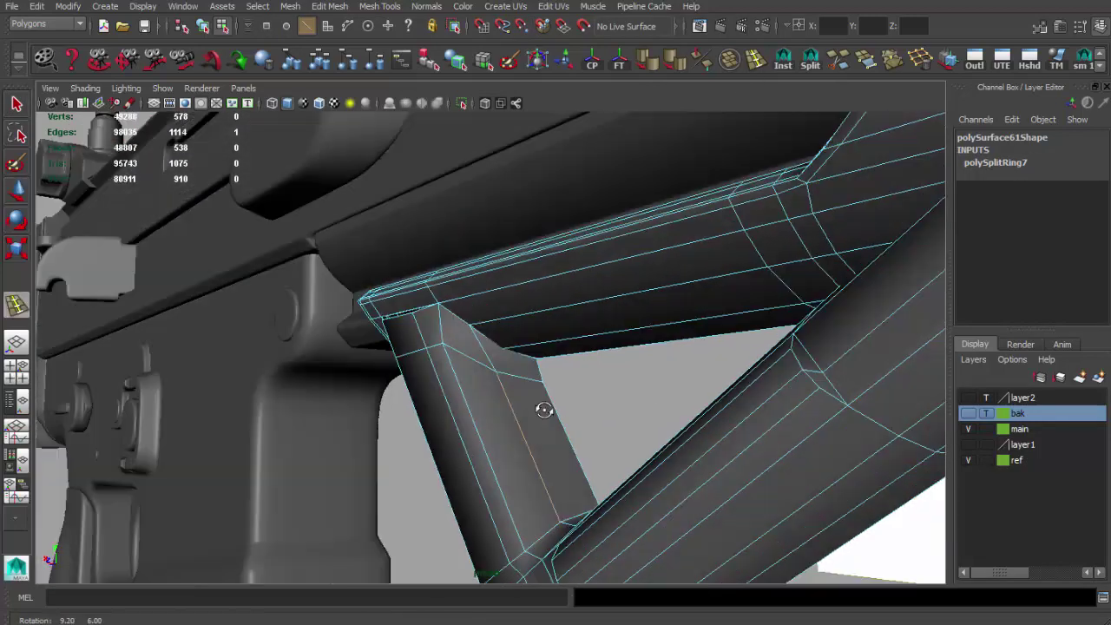
pyautogui.click(516, 377)
pyautogui.keyDown('alt'); pyautogui.moveTo(516, 377); pyautogui.dragTo(728, 415); pyautogui.keyUp('alt')
pyautogui.scroll(5, 608, 412)
pyautogui.keyDown('alt'); pyautogui.moveTo(528, 409); pyautogui.dragTo(461, 342); pyautogui.keyUp('alt')
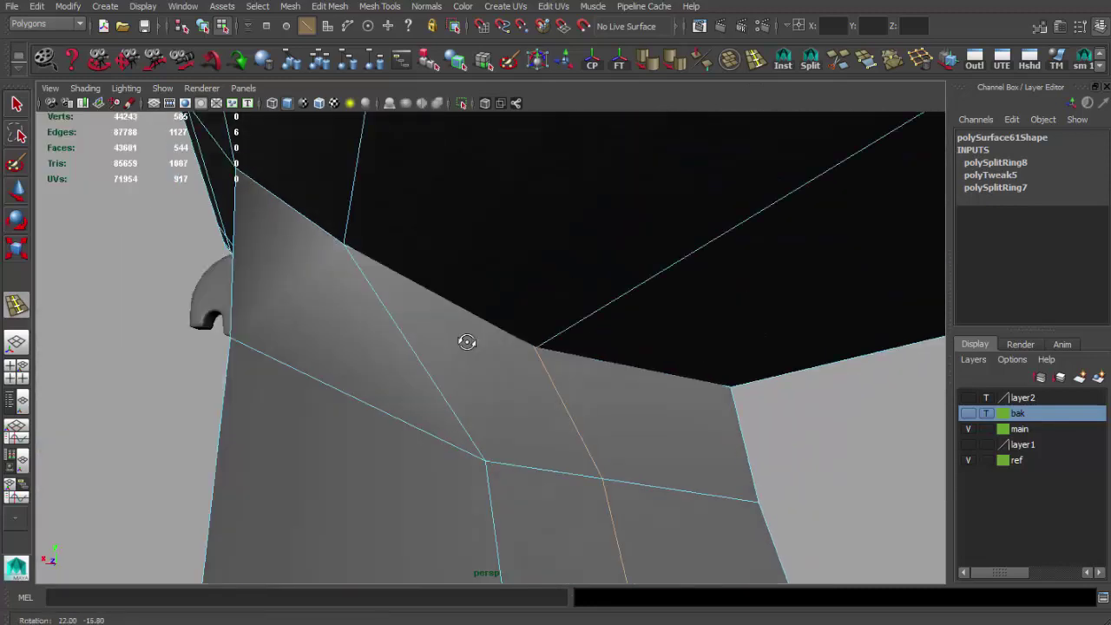
# Step: Move the joint's selected vertices in the side view to follow the reference outline
pyautogui.press('q')
pyautogui.moveTo(389, 443)
pyautogui.keyDown('alt'); pyautogui.mouseDown()
pyautogui.moveTo(426, 408)
pyautogui.moveTo(488, 405)
pyautogui.moveTo(496, 362)
pyautogui.moveTo(380, 356)
pyautogui.moveTo(394, 392)
pyautogui.mouseUp(); pyautogui.keyUp('alt')
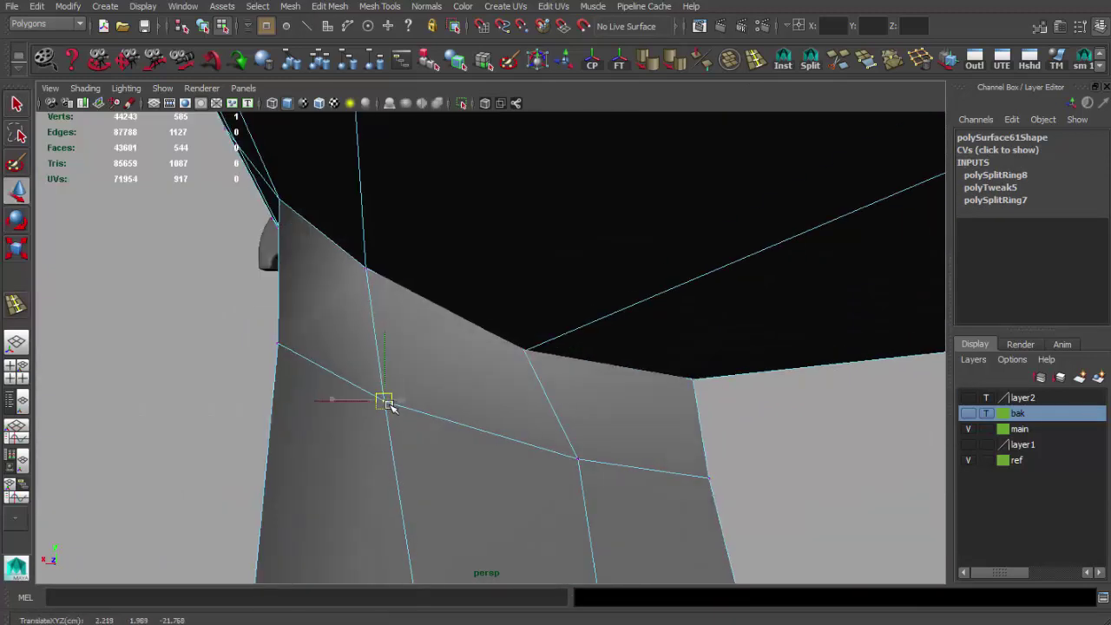
pyautogui.scroll(-5, 608, 369)
pyautogui.scroll(-2, 534, 328)
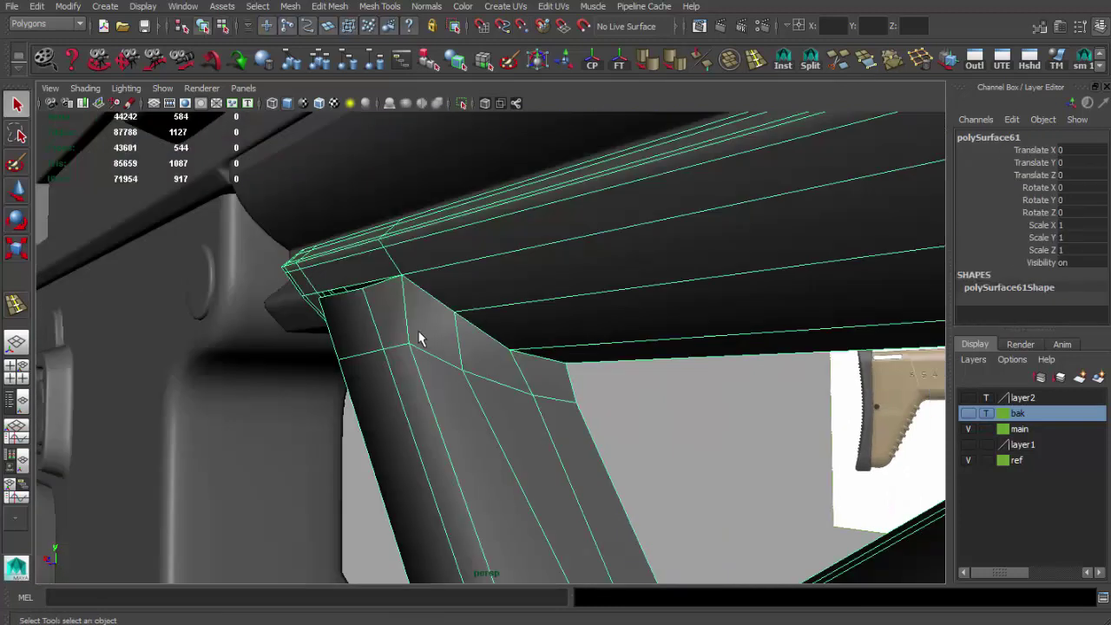
pyautogui.moveTo(417, 322)
pyautogui.keyDown('alt'); pyautogui.mouseDown()
pyautogui.moveTo(516, 330)
pyautogui.moveTo(519, 367)
pyautogui.moveTo(436, 356)
pyautogui.mouseUp(); pyautogui.keyUp('alt')
pyautogui.press('w')
pyautogui.press('space')
pyautogui.press('space')
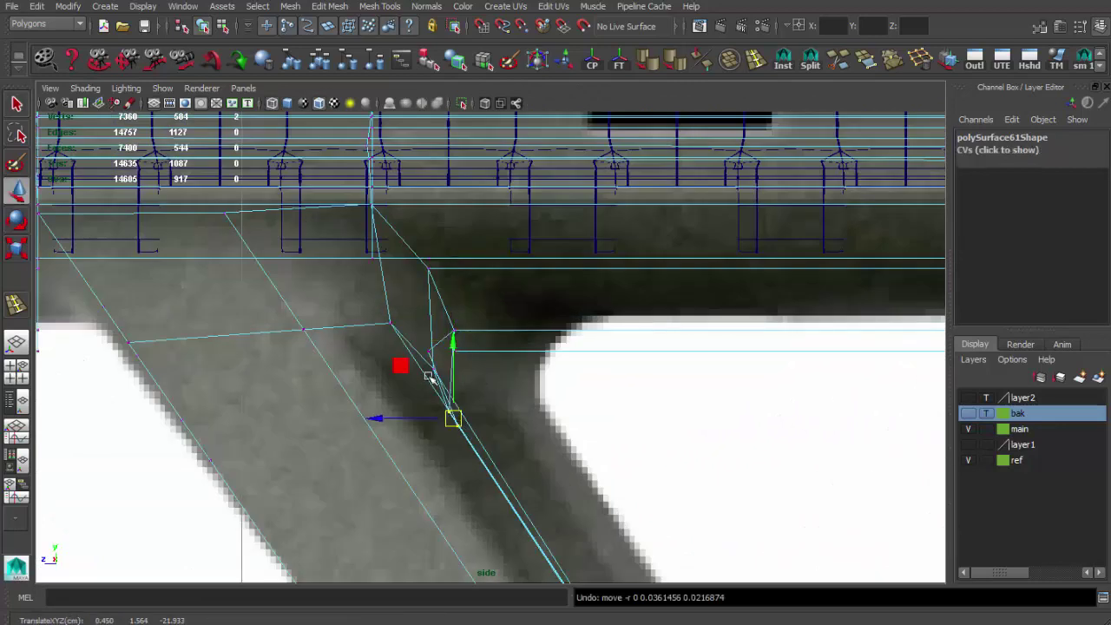
pyautogui.press('space')
pyautogui.press('space')
pyautogui.press('q')
# Step: Select the whole grip and inspect the new loop against the reference in wireframe
pyautogui.moveTo(501, 448)
pyautogui.keyDown('alt'); pyautogui.mouseDown()
pyautogui.moveTo(616, 446)
pyautogui.moveTo(544, 432)
pyautogui.mouseUp(); pyautogui.keyUp('alt')
pyautogui.moveTo(612, 430)
pyautogui.keyDown('alt'); pyautogui.mouseDown()
pyautogui.moveTo(451, 426)
pyautogui.moveTo(512, 438)
pyautogui.moveTo(492, 372)
pyautogui.moveTo(682, 355)
pyautogui.moveTo(633, 385)
pyautogui.moveTo(587, 342)
pyautogui.moveTo(466, 357)
pyautogui.moveTo(405, 342)
pyautogui.moveTo(397, 322)
pyautogui.moveTo(491, 366)
pyautogui.mouseUp(); pyautogui.keyUp('alt')
pyautogui.press('F8')
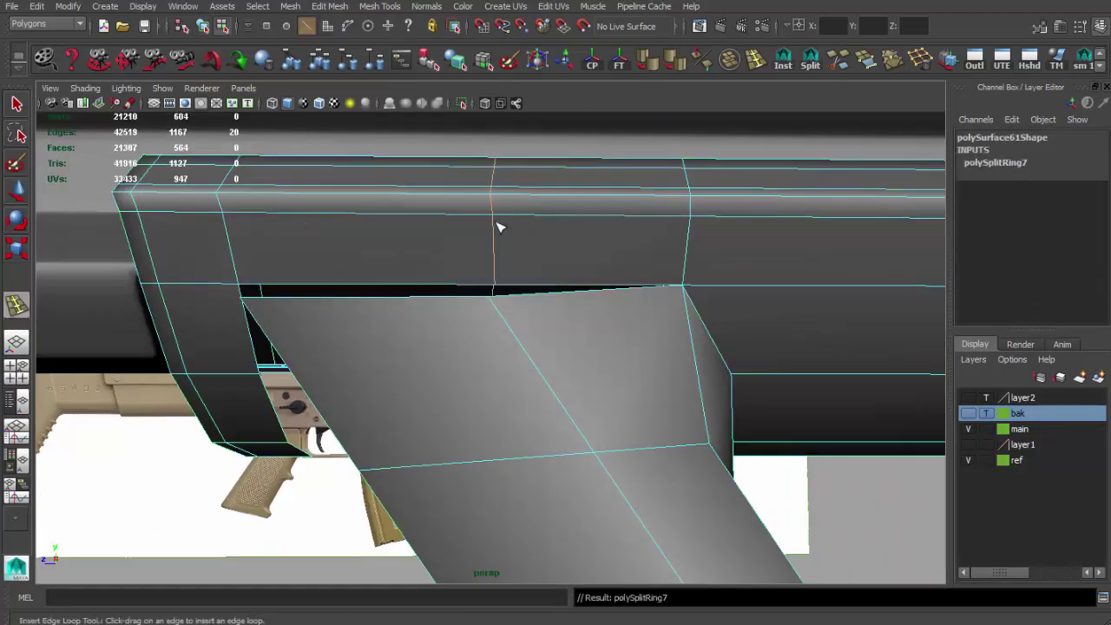
pyautogui.press('q')
pyautogui.keyDown('alt'); pyautogui.moveTo(500, 228); pyautogui.dragTo(435, 335); pyautogui.keyUp('alt')
pyautogui.press('4')
pyautogui.press('5')
pyautogui.moveTo(486, 261)
pyautogui.keyDown('alt'); pyautogui.mouseDown()
pyautogui.moveTo(521, 287)
pyautogui.moveTo(533, 340)
pyautogui.moveTo(558, 323)
pyautogui.mouseUp(); pyautogui.keyUp('alt')
# Step: Merge the stray vertices at the rail mount to center and check the result in wireframe
pyautogui.press('q')
pyautogui.press('4')
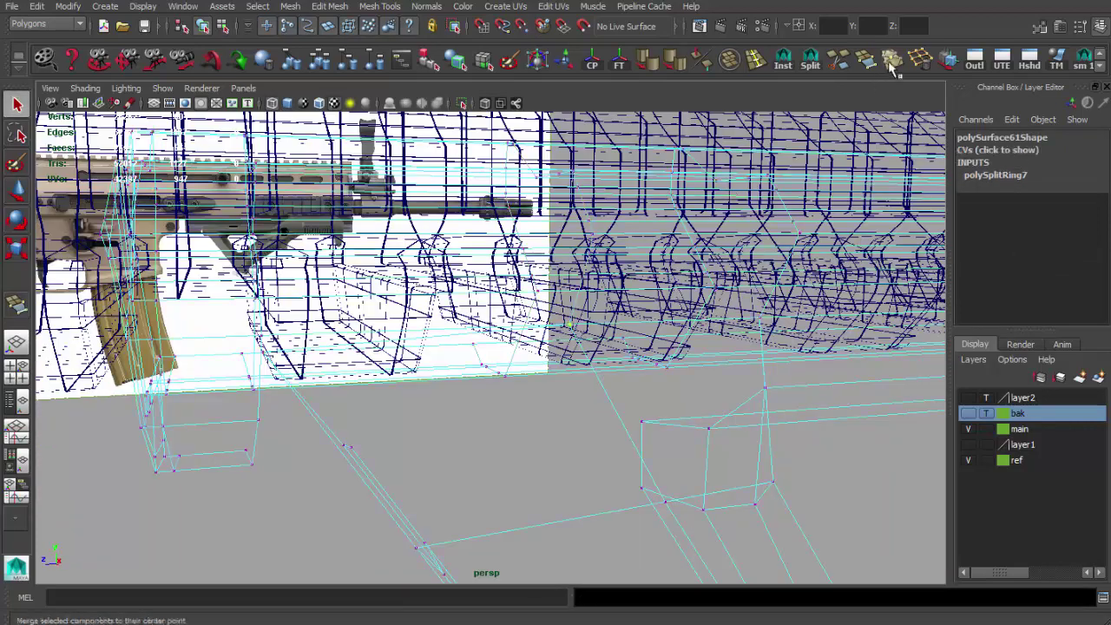
pyautogui.click(894, 62)
pyautogui.press('5')
pyautogui.press('f')
pyautogui.press('4')
pyautogui.press('q')
pyautogui.keyDown('alt'); pyautogui.moveTo(325, 219); pyautogui.dragTo(323, 343); pyautogui.keyUp('alt')
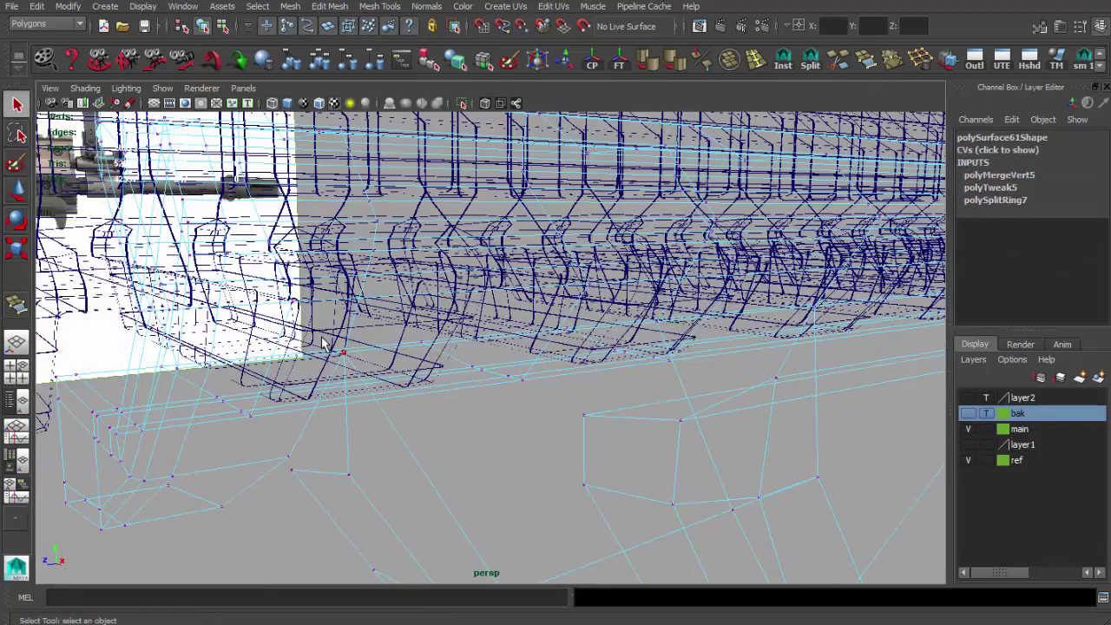
pyautogui.press('5')
pyautogui.press('F8')
# Step: Cut a new edge across the mount at the stock junction with Split Polygon
pyautogui.moveTo(410, 324)
pyautogui.keyDown('alt'); pyautogui.mouseDown()
pyautogui.moveTo(417, 304)
pyautogui.moveTo(392, 310)
pyautogui.moveTo(212, 234)
pyautogui.mouseUp(); pyautogui.keyUp('alt')
pyautogui.keyDown('alt'); pyautogui.moveTo(212, 234); pyautogui.dragTo(489, 313, button='right'); pyautogui.keyUp('alt')
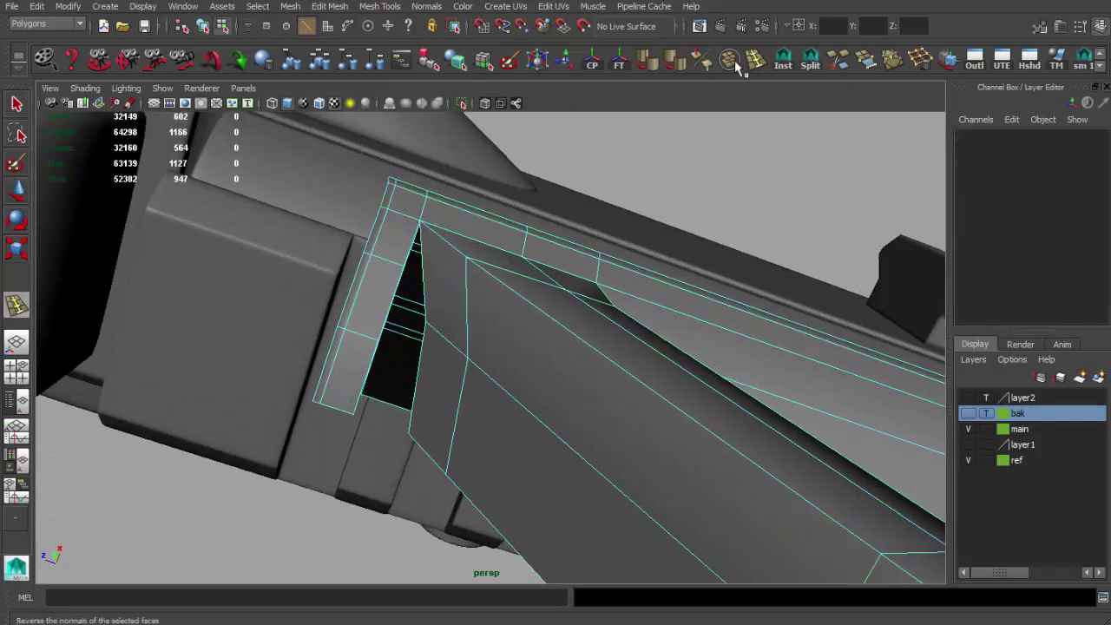
pyautogui.moveTo(464, 288)
pyautogui.keyDown('alt'); pyautogui.mouseDown()
pyautogui.moveTo(727, 422)
pyautogui.moveTo(637, 397)
pyautogui.moveTo(496, 417)
pyautogui.mouseUp(); pyautogui.keyUp('alt')
pyautogui.press('q')
pyautogui.keyDown('alt'); pyautogui.moveTo(496, 417); pyautogui.dragTo(438, 337, button='right'); pyautogui.keyUp('alt')
pyautogui.moveTo(446, 322)
pyautogui.keyDown('alt'); pyautogui.mouseDown()
pyautogui.moveTo(595, 317)
pyautogui.moveTo(587, 332)
pyautogui.moveTo(526, 294)
pyautogui.mouseUp(); pyautogui.keyUp('alt')
pyautogui.press('4')
pyautogui.press('5')
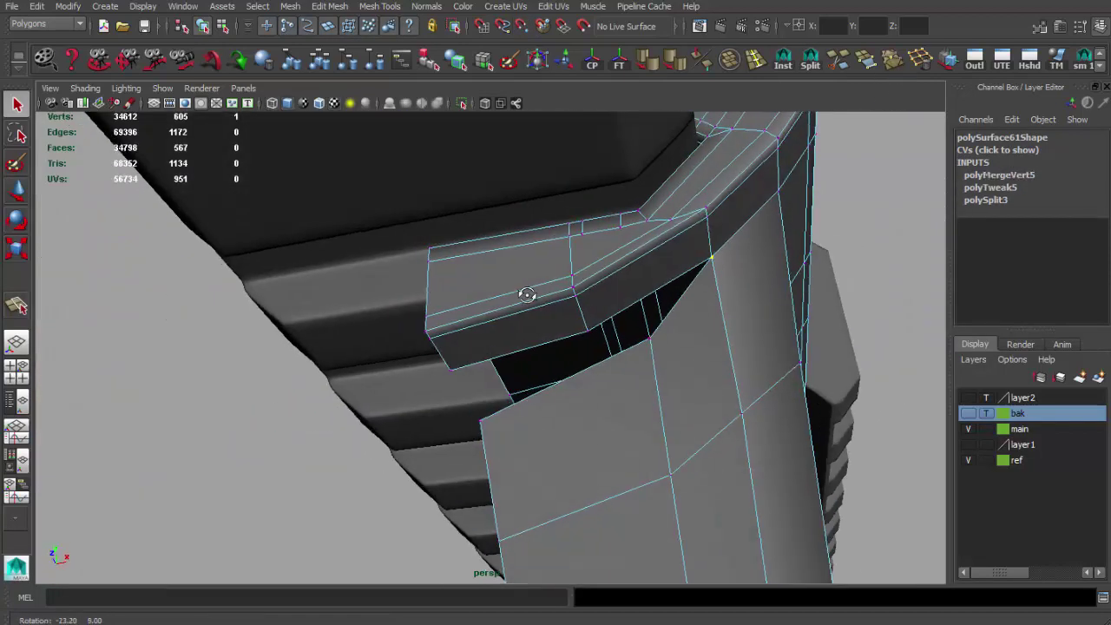
# Step: Merge another set of selected mount vertices into a single vertex
pyautogui.press('w')
pyautogui.press('4')
pyautogui.press('f')
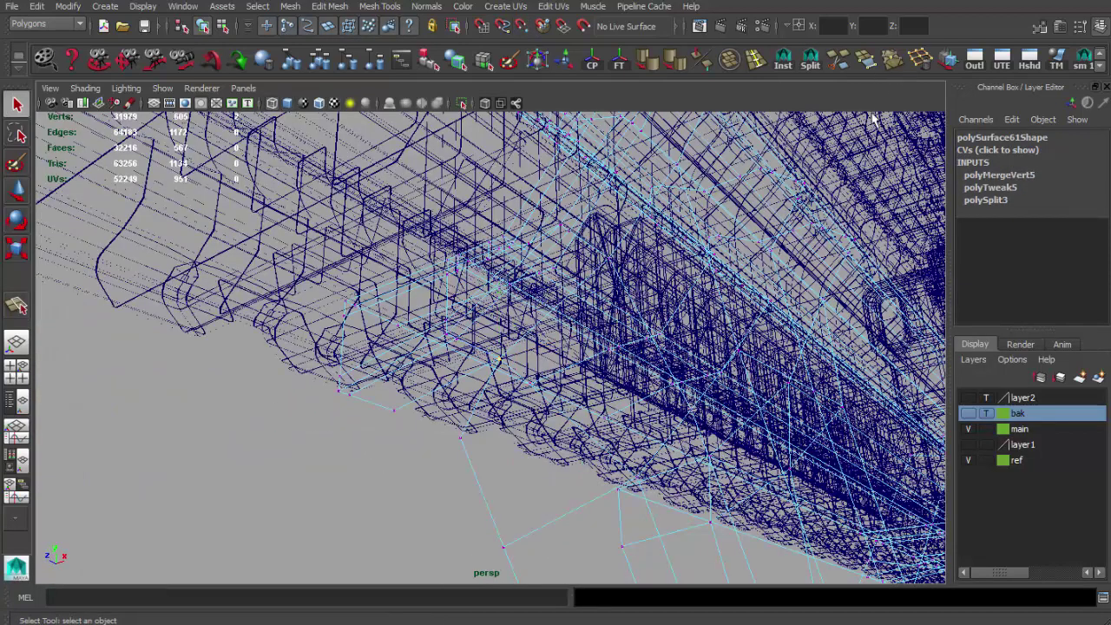
pyautogui.click(894, 61)
pyautogui.press('5')
pyautogui.press('F8')
pyautogui.keyDown('alt'); pyautogui.moveTo(602, 373); pyautogui.dragTo(532, 380); pyautogui.keyUp('alt')
# Step: Scale the two mount-corner vertices in the side view to match the reference
pyautogui.keyDown('alt'); pyautogui.moveTo(521, 443); pyautogui.dragTo(548, 438); pyautogui.keyUp('alt')
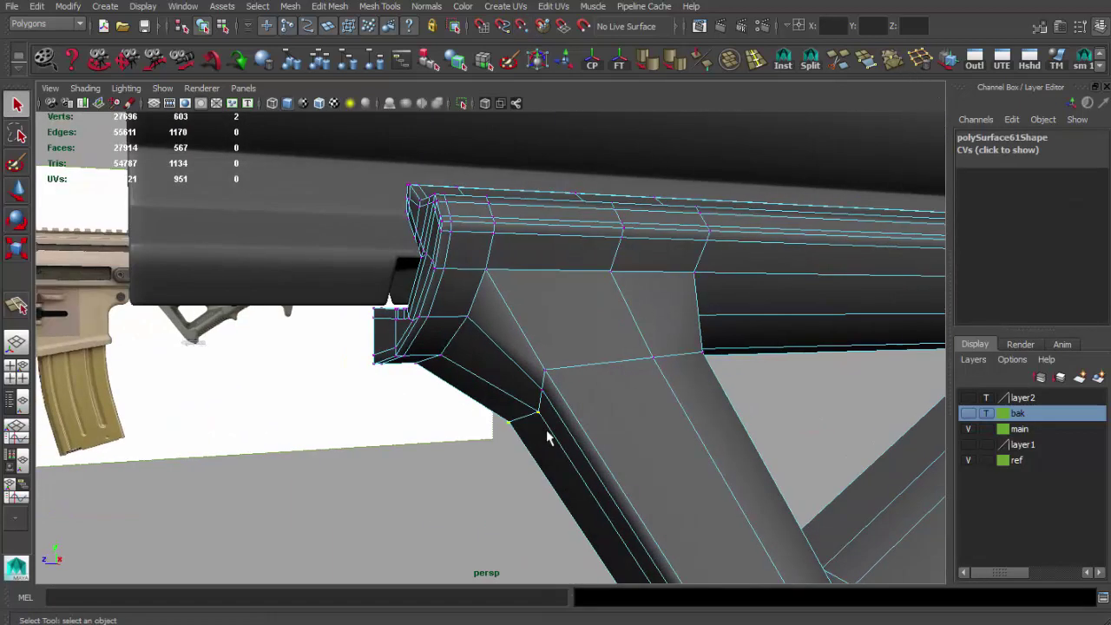
pyautogui.press('space')
pyautogui.press('space')
pyautogui.press('r')
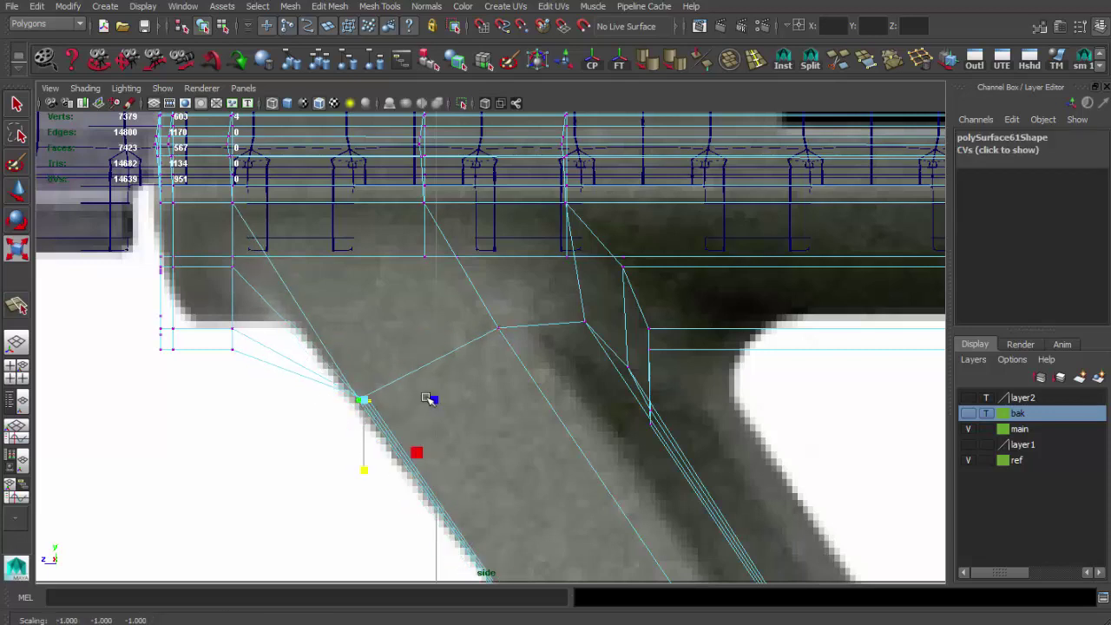
pyautogui.press('space')
pyautogui.press('space')
pyautogui.keyDown('alt'); pyautogui.moveTo(354, 396); pyautogui.dragTo(611, 365); pyautogui.keyUp('alt')
pyautogui.press('q')
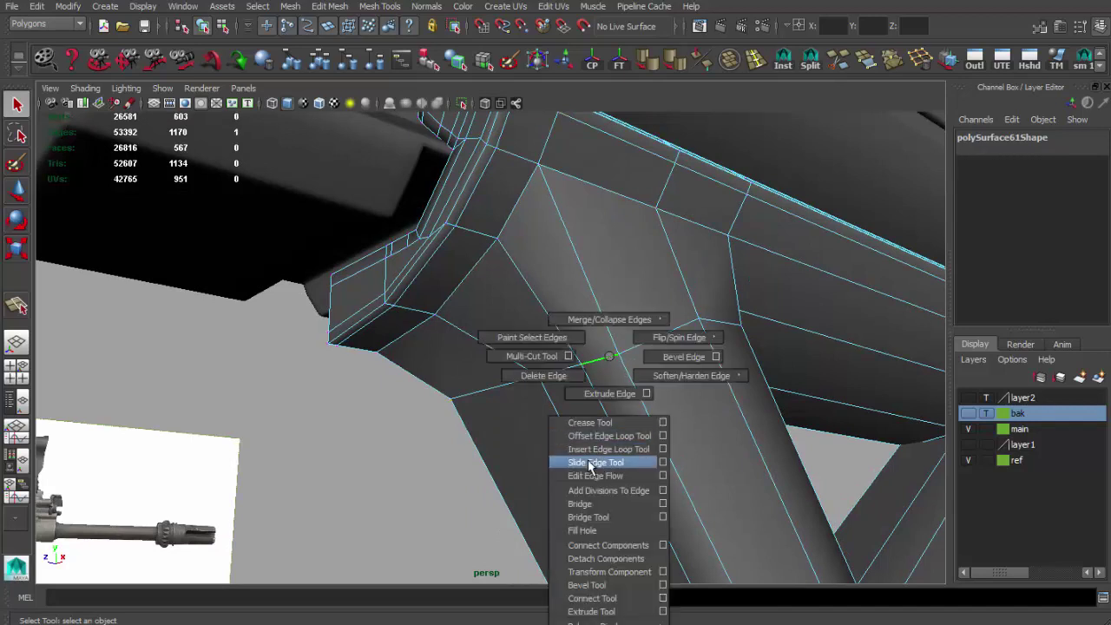
# Step: Nudge the mount's corner vertex along the mount to match the side reference
pyautogui.keyDown('alt'); pyautogui.moveTo(540, 382); pyautogui.dragTo(452, 365); pyautogui.keyUp('alt')
pyautogui.press('w')
pyautogui.moveTo(373, 314)
pyautogui.keyDown('alt'); pyautogui.mouseDown()
pyautogui.moveTo(640, 303)
pyautogui.moveTo(461, 347)
pyautogui.moveTo(491, 378)
pyautogui.moveTo(395, 319)
pyautogui.mouseUp(); pyautogui.keyUp('alt')
pyautogui.press('space')
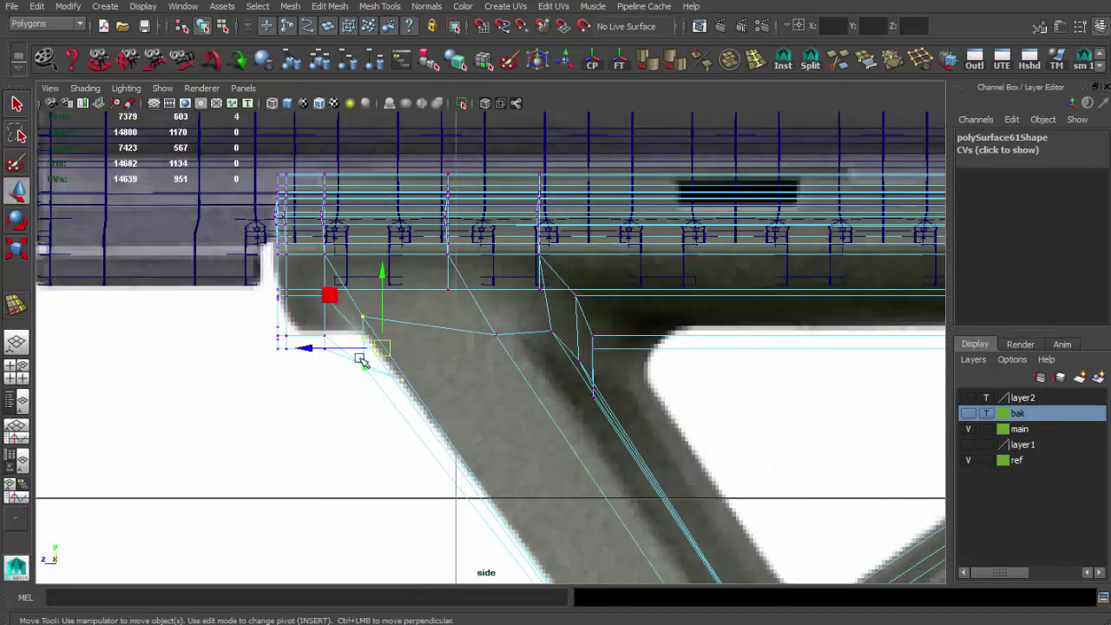
pyautogui.press('space')
pyautogui.press('space')
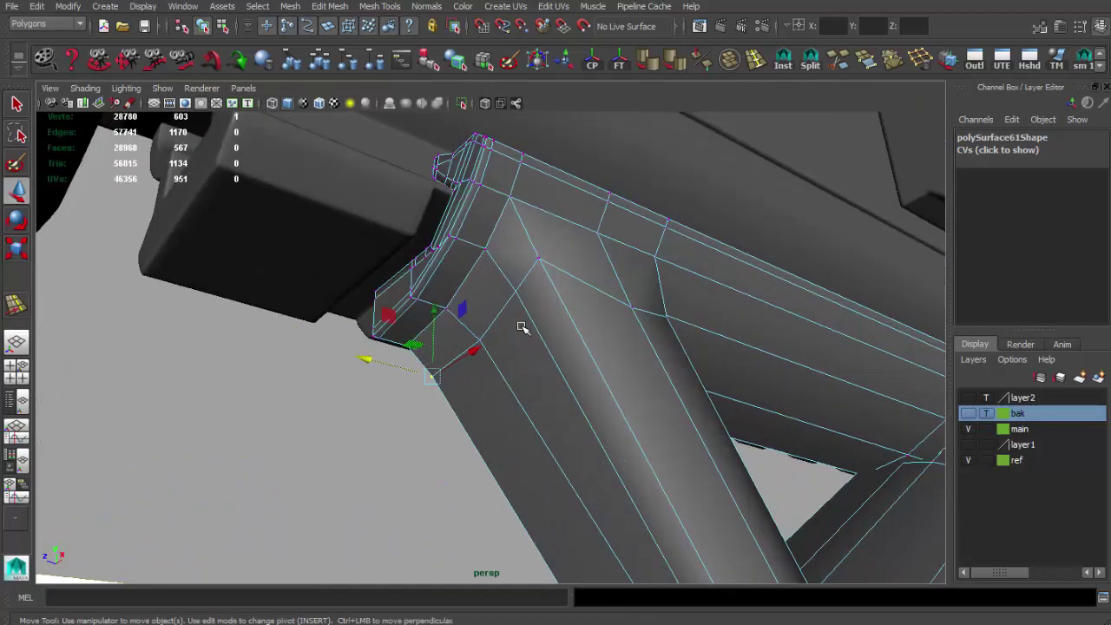
pyautogui.keyDown('alt'); pyautogui.moveTo(521, 322); pyautogui.dragTo(464, 354); pyautogui.keyUp('alt')
pyautogui.moveTo(427, 401); pyautogui.dragTo(445, 397, button='middle')
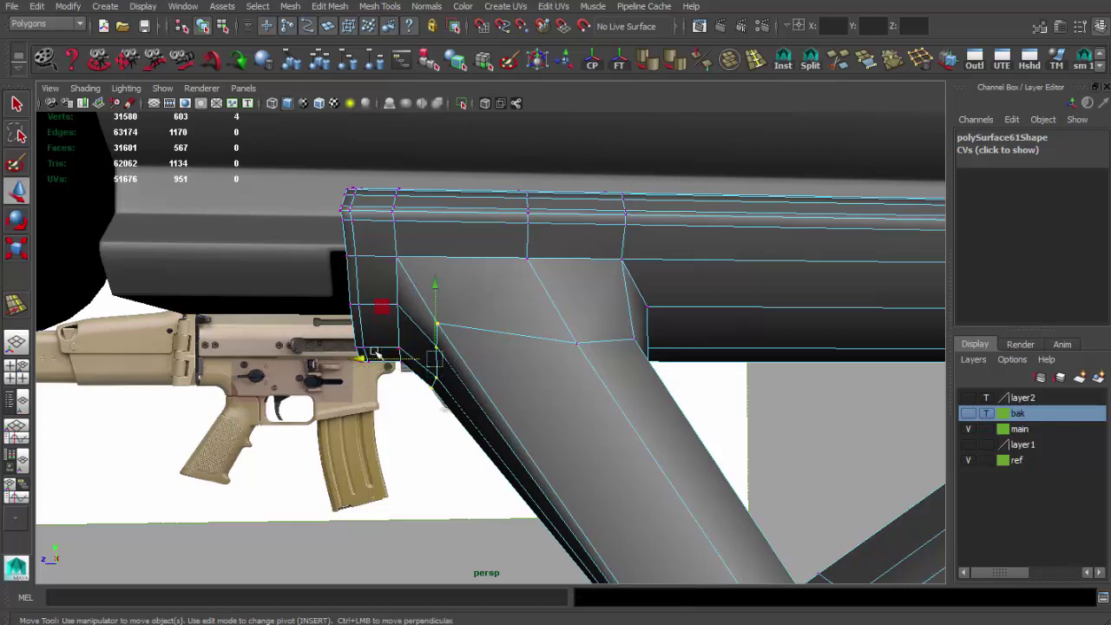
pyautogui.keyDown('alt'); pyautogui.moveTo(377, 353); pyautogui.dragTo(490, 385); pyautogui.keyUp('alt')
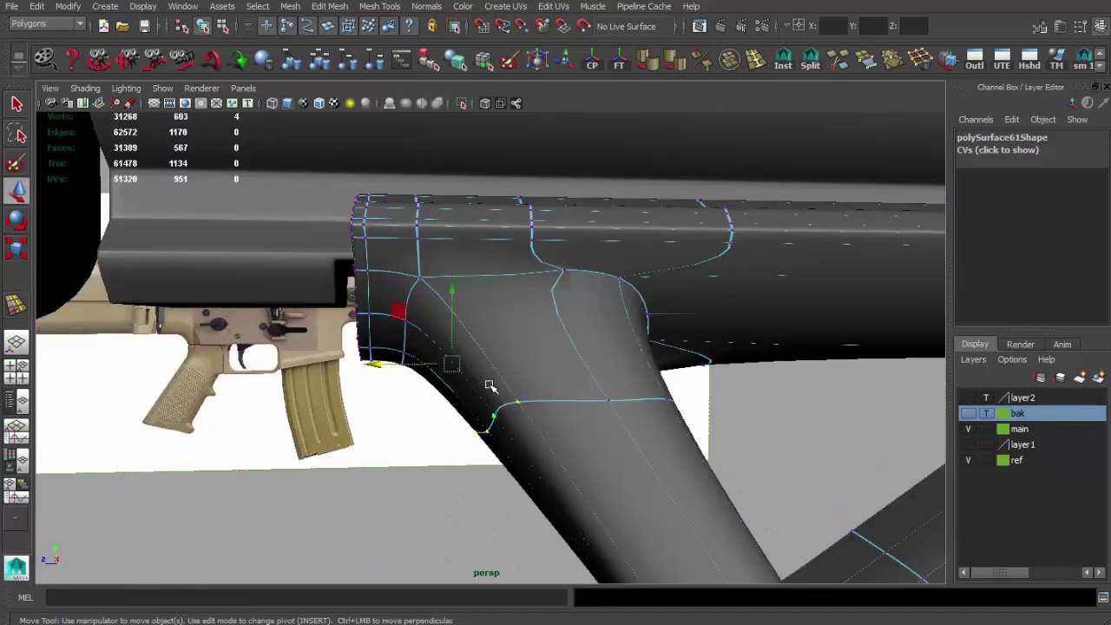
pyautogui.press('space')
pyautogui.press('space')
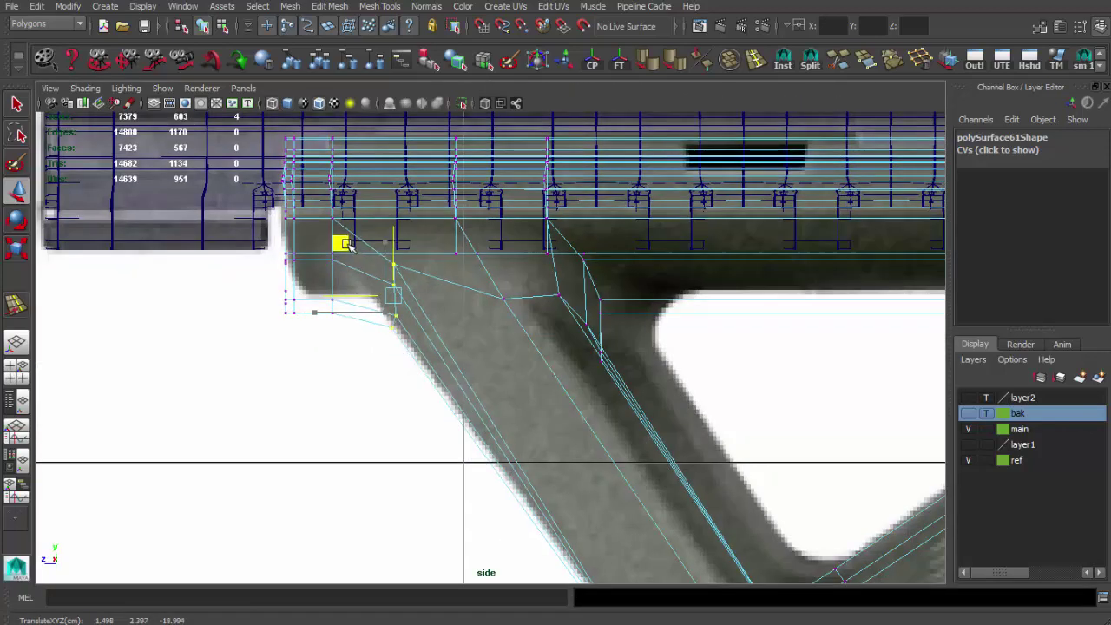
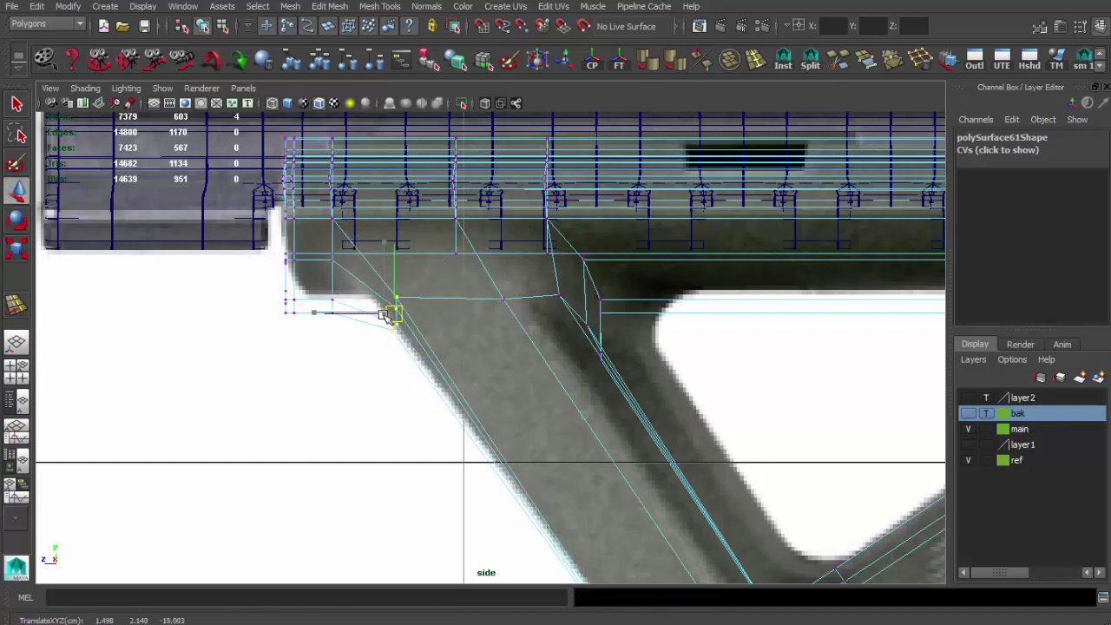
# Step: In perspective, select the foregrip mesh and zoom in on the grip-rail joint
pyautogui.press('space')
pyautogui.press('space')
pyautogui.moveTo(500, 347)
pyautogui.keyDown('alt'); pyautogui.mouseDown()
pyautogui.moveTo(452, 323)
pyautogui.moveTo(441, 276)
pyautogui.mouseUp(); pyautogui.keyUp('alt')
pyautogui.press('q')
pyautogui.moveTo(365, 297)
pyautogui.keyDown('alt'); pyautogui.mouseDown()
pyautogui.moveTo(429, 347)
pyautogui.moveTo(526, 318)
pyautogui.moveTo(441, 390)
pyautogui.moveTo(554, 363)
pyautogui.moveTo(533, 384)
pyautogui.moveTo(461, 384)
pyautogui.mouseUp(); pyautogui.keyUp('alt')
pyautogui.click(461, 384)
pyautogui.keyDown('alt'); pyautogui.moveTo(461, 385); pyautogui.dragTo(511, 385, button='right'); pyautogui.keyUp('alt')
pyautogui.keyDown('alt'); pyautogui.moveTo(511, 385); pyautogui.dragTo(401, 392); pyautogui.keyUp('alt')
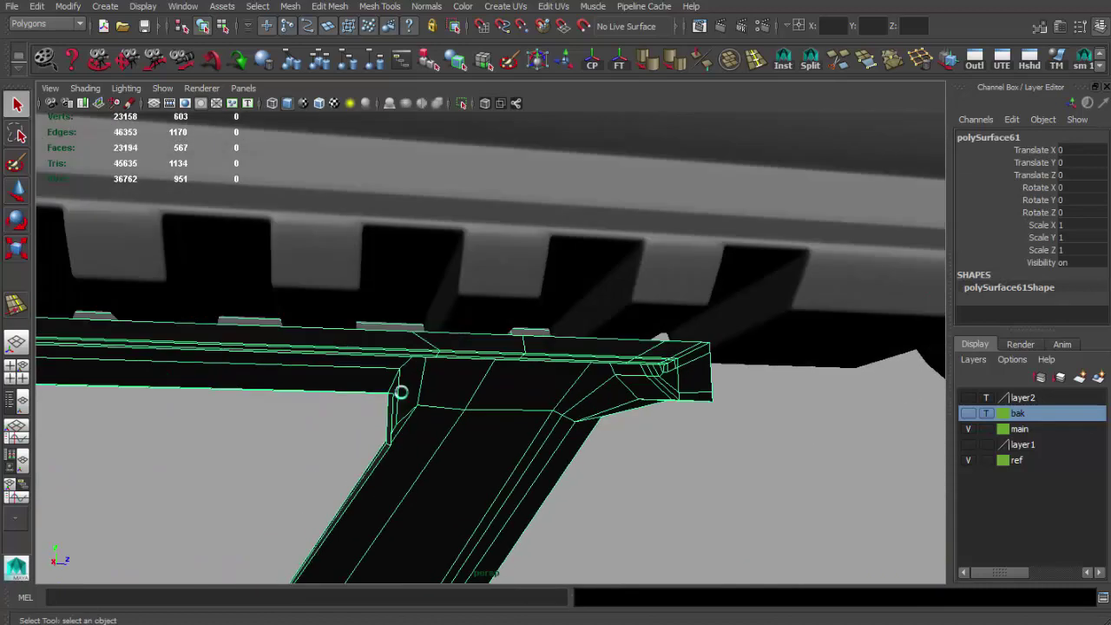
pyautogui.keyDown('alt'); pyautogui.moveTo(401, 392); pyautogui.dragTo(478, 320, button='right'); pyautogui.keyUp('alt')
pyautogui.moveTo(479, 320)
pyautogui.keyDown('alt'); pyautogui.mouseDown()
pyautogui.moveTo(491, 355)
pyautogui.moveTo(546, 359)
pyautogui.moveTo(630, 394)
pyautogui.mouseUp(); pyautogui.keyUp('alt')
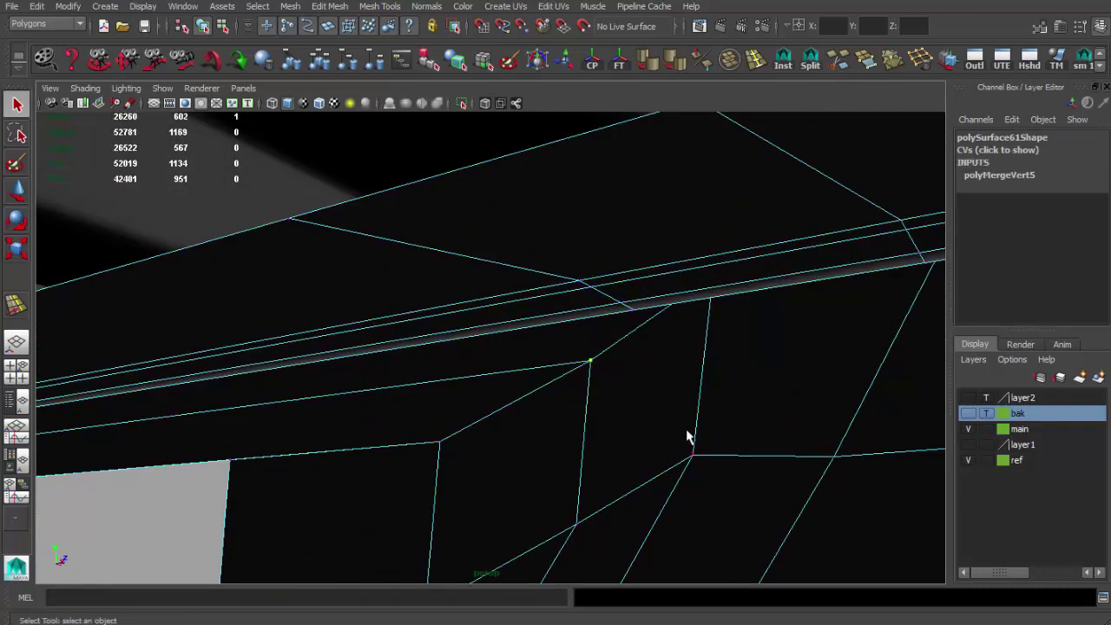
# Step: Frame the foregrip and inspect its merged joint vertices from several angles
pyautogui.press('F8')
pyautogui.press('f')
pyautogui.keyDown('alt'); pyautogui.moveTo(521, 330); pyautogui.dragTo(553, 315, button='right'); pyautogui.keyUp('alt')
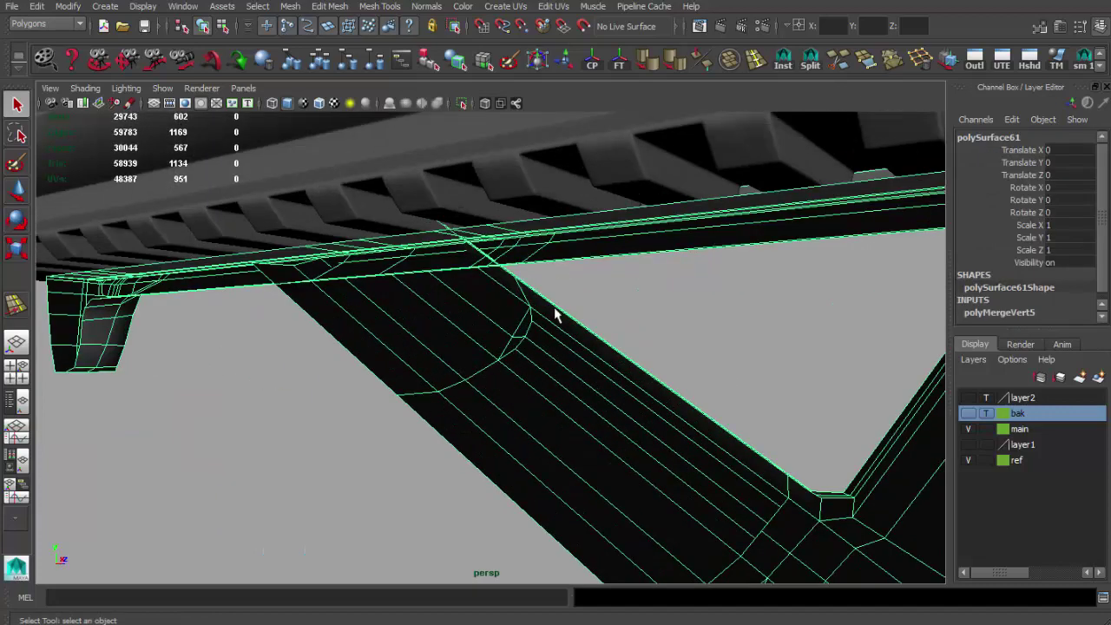
pyautogui.keyDown('alt'); pyautogui.moveTo(553, 315); pyautogui.dragTo(524, 300, button='middle'); pyautogui.keyUp('alt')
pyautogui.moveTo(524, 300)
pyautogui.keyDown('alt'); pyautogui.mouseDown()
pyautogui.moveTo(727, 352)
pyautogui.moveTo(496, 298)
pyautogui.moveTo(605, 350)
pyautogui.mouseUp(); pyautogui.keyUp('alt')
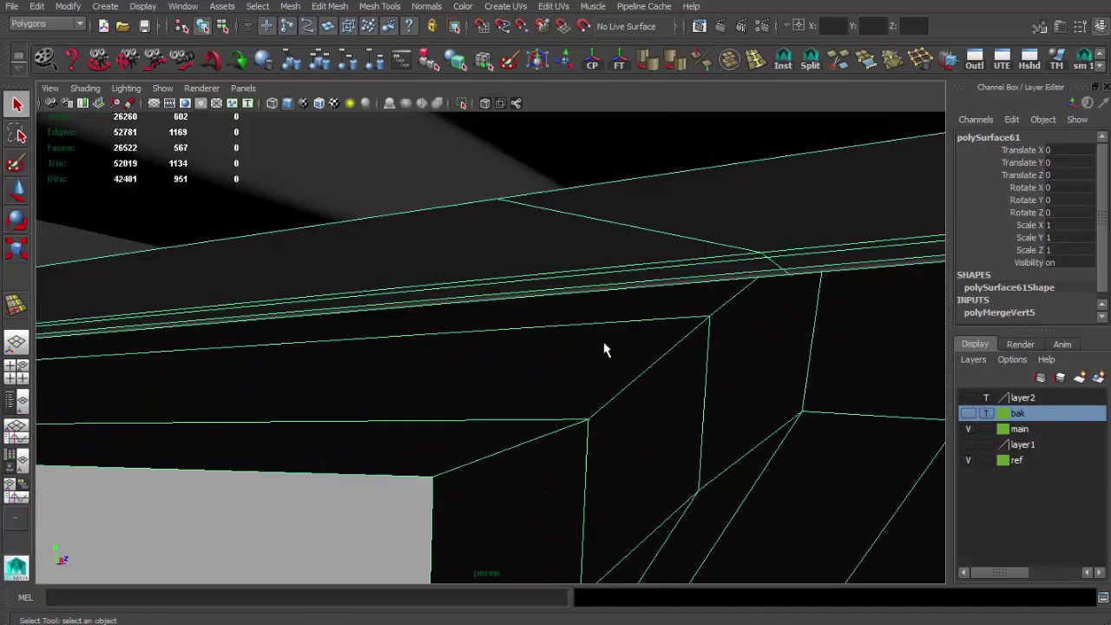
pyautogui.press('F8')
pyautogui.moveTo(606, 397)
pyautogui.keyDown('alt'); pyautogui.mouseDown()
pyautogui.moveTo(655, 405)
pyautogui.moveTo(613, 390)
pyautogui.mouseUp(); pyautogui.keyUp('alt')
pyautogui.keyDown('alt'); pyautogui.moveTo(613, 390); pyautogui.dragTo(576, 339, button='middle'); pyautogui.keyUp('alt')
# Step: Leave vertex editing, clear the selection and pull back to view the rail and grip
pyautogui.press('F8')
pyautogui.keyDown('alt'); pyautogui.moveTo(823, 164); pyautogui.dragTo(610, 285, button='right'); pyautogui.keyUp('alt')
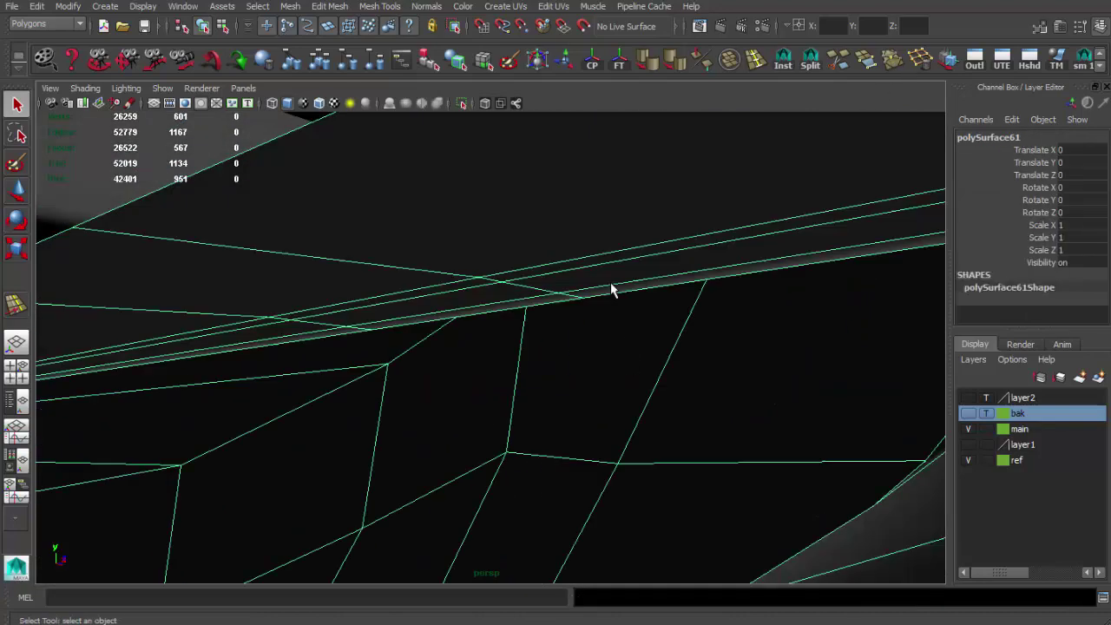
pyautogui.press('5')
pyautogui.keyDown('alt'); pyautogui.moveTo(610, 285); pyautogui.dragTo(499, 442, button='middle'); pyautogui.keyUp('alt')
pyautogui.keyDown('alt'); pyautogui.moveTo(498, 442); pyautogui.dragTo(419, 353, button='right'); pyautogui.keyUp('alt')
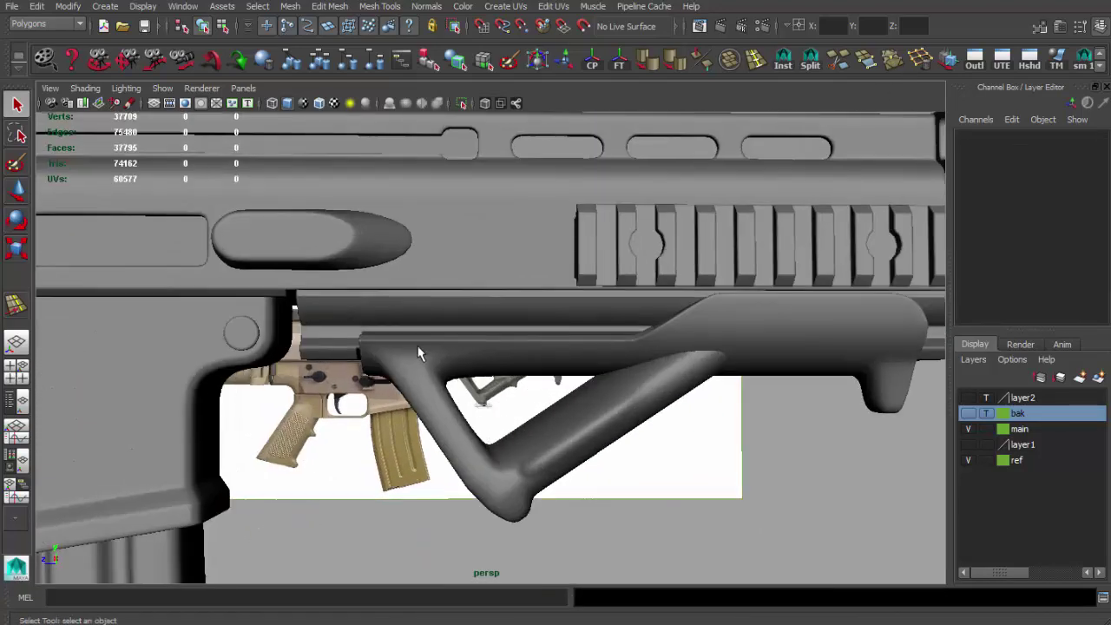
pyautogui.moveTo(418, 353)
pyautogui.keyDown('alt'); pyautogui.mouseDown()
pyautogui.moveTo(520, 337)
pyautogui.moveTo(471, 355)
pyautogui.moveTo(552, 373)
pyautogui.moveTo(545, 314)
pyautogui.mouseUp(); pyautogui.keyUp('alt')
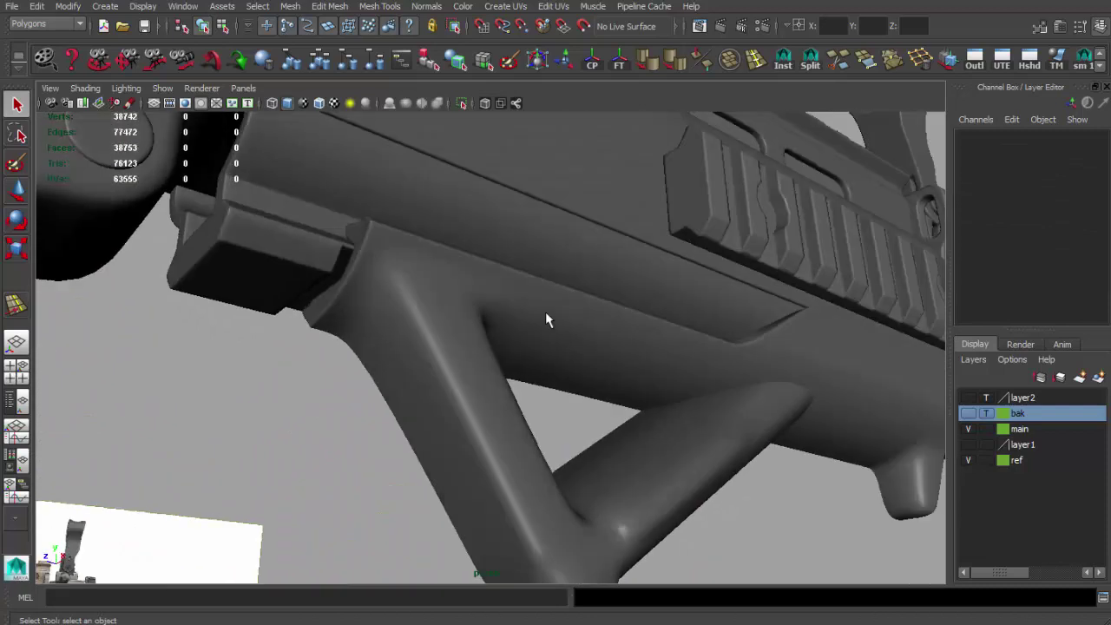
# Step: Commit a new edge loop across the foregrip near the rail joint
pyautogui.click(545, 313)
pyautogui.keyDown('alt'); pyautogui.moveTo(545, 313); pyautogui.dragTo(605, 289, button='right'); pyautogui.keyUp('alt')
pyautogui.click(545, 230)
pyautogui.moveTo(545, 230)
pyautogui.keyDown('alt'); pyautogui.mouseDown()
pyautogui.moveTo(560, 225)
pyautogui.moveTo(408, 216)
pyautogui.moveTo(451, 228)
pyautogui.mouseUp(); pyautogui.keyUp('alt')
pyautogui.click(807, 61)
pyautogui.moveTo(521, 260)
pyautogui.keyDown('alt'); pyautogui.mouseDown()
pyautogui.moveTo(476, 270)
pyautogui.moveTo(304, 260)
pyautogui.mouseUp(); pyautogui.keyUp('alt')
pyautogui.moveTo(597, 371)
pyautogui.keyDown('alt'); pyautogui.mouseDown()
pyautogui.moveTo(385, 417)
pyautogui.moveTo(521, 339)
pyautogui.moveTo(526, 347)
pyautogui.moveTo(485, 287)
pyautogui.moveTo(589, 311)
pyautogui.moveTo(439, 302)
pyautogui.mouseUp(); pyautogui.keyUp('alt')
# Step: Pick the grip vertex at the rail joint and show the full side view
pyautogui.click(546, 310)
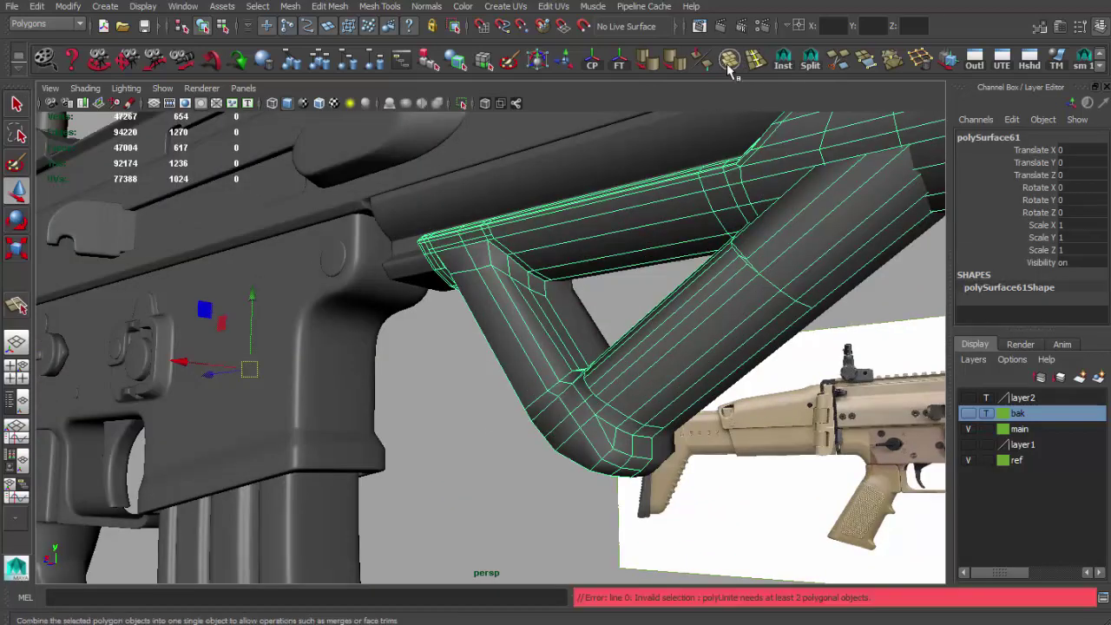
pyautogui.click(477, 380)
pyautogui.moveTo(471, 402)
pyautogui.keyDown('alt'); pyautogui.mouseDown()
pyautogui.moveTo(533, 377)
pyautogui.moveTo(541, 327)
pyautogui.moveTo(519, 321)
pyautogui.mouseUp(); pyautogui.keyUp('alt')
pyautogui.click(519, 321)
pyautogui.scroll(3, 520, 293)
pyautogui.press('F9')
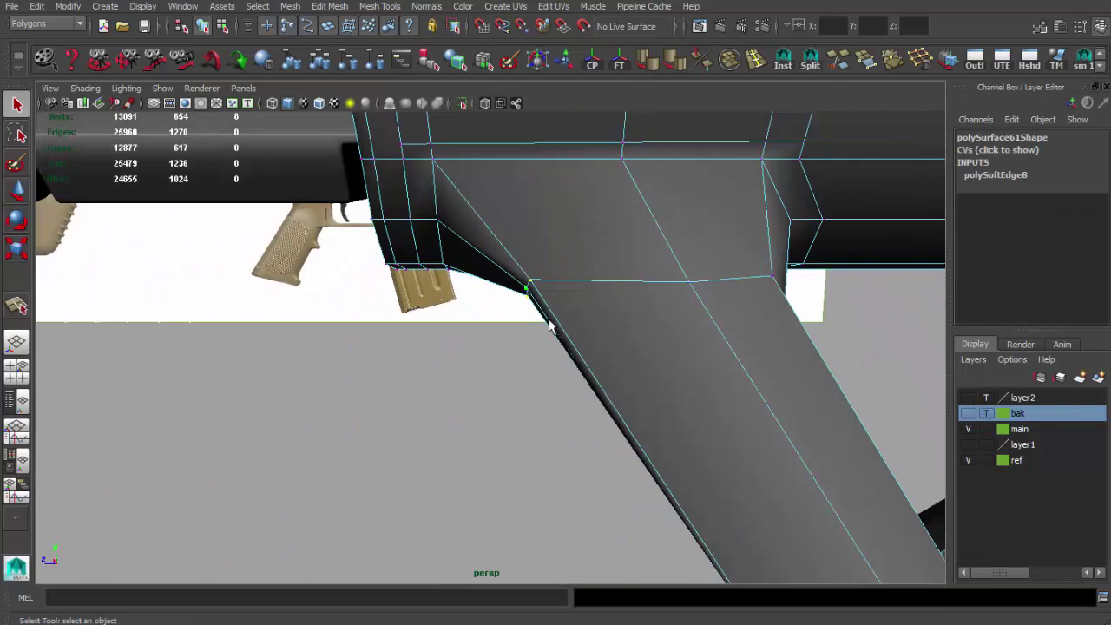
pyautogui.press('r')
pyautogui.press('space')
pyautogui.press('space')
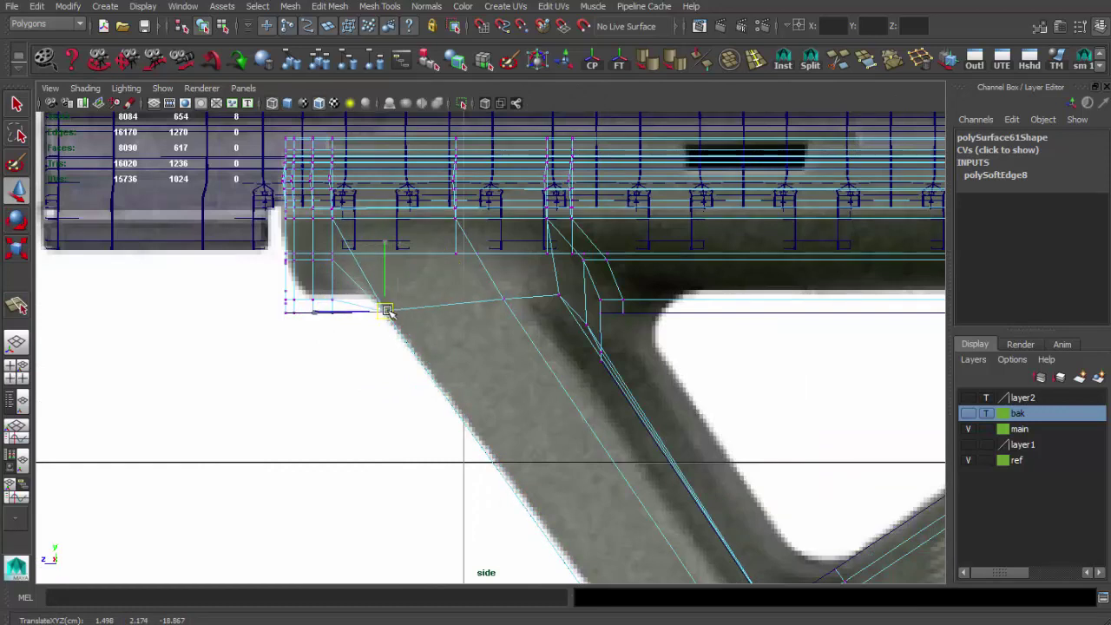
# Step: Move the joint vertex to match the reference profile, then return to perspective
pyautogui.press('w')
pyautogui.scroll(-2, 536, 320)
pyautogui.scroll(2, 547, 338)
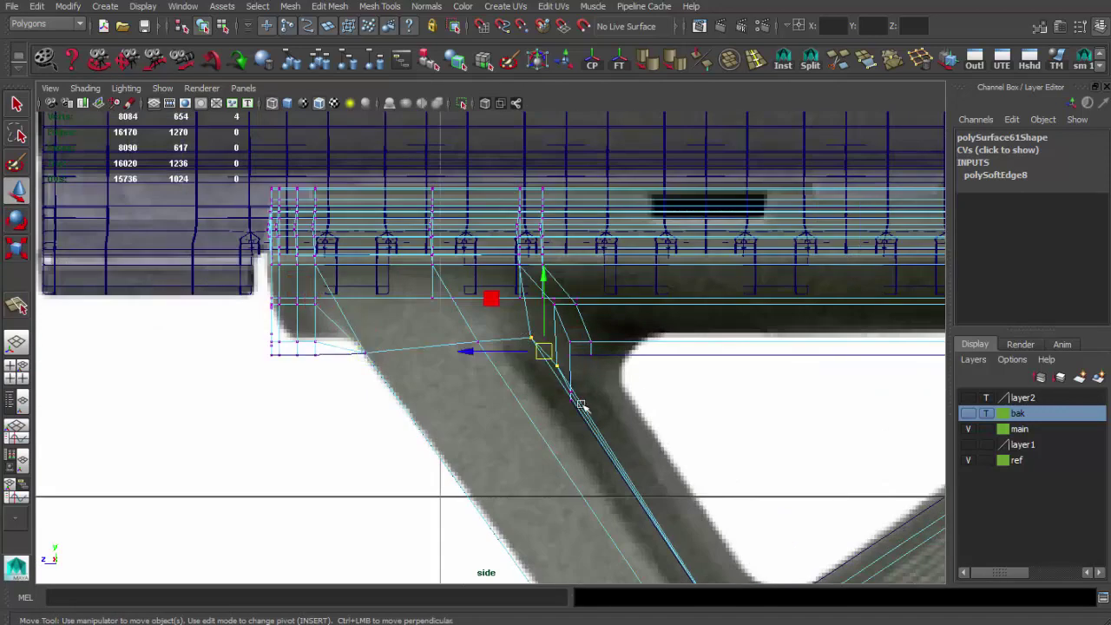
pyautogui.scroll(3, 471, 371)
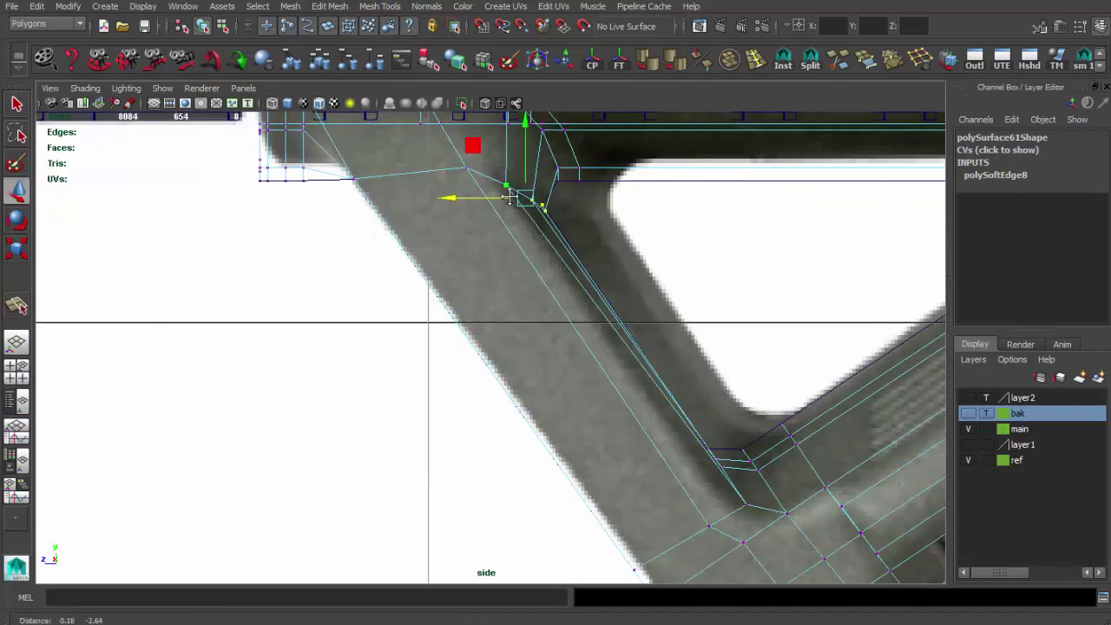
pyautogui.scroll(-2, 532, 380)
pyautogui.press('q')
pyautogui.scroll(-3, 524, 387)
pyautogui.scroll(2, 513, 293)
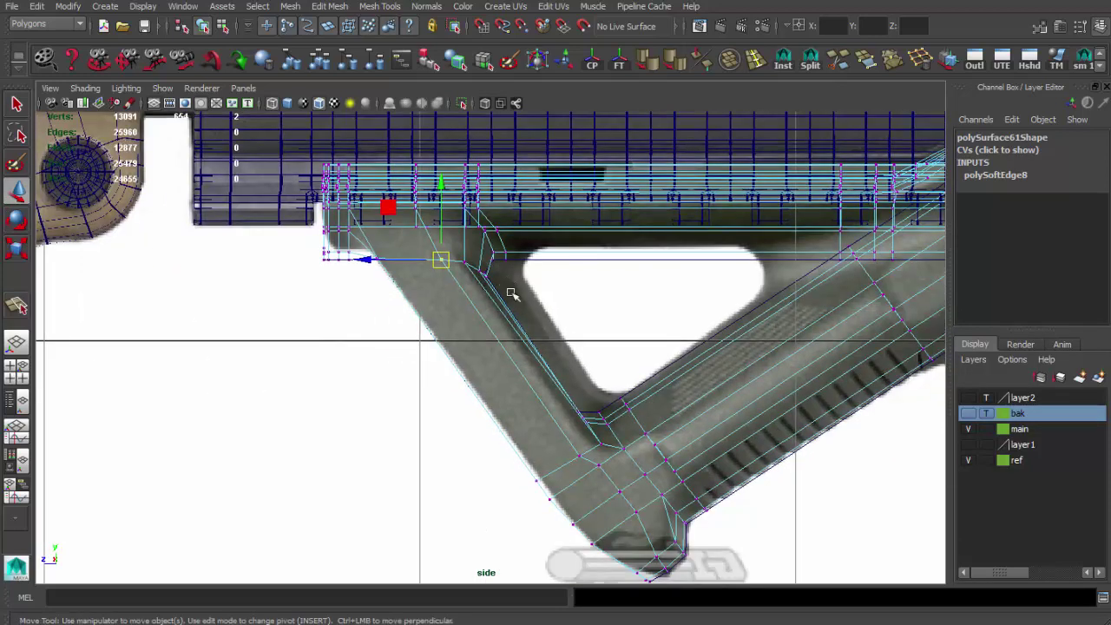
pyautogui.press('space')
pyautogui.press('space')
pyautogui.keyDown('alt'); pyautogui.moveTo(655, 298); pyautogui.dragTo(707, 183); pyautogui.keyUp('alt')
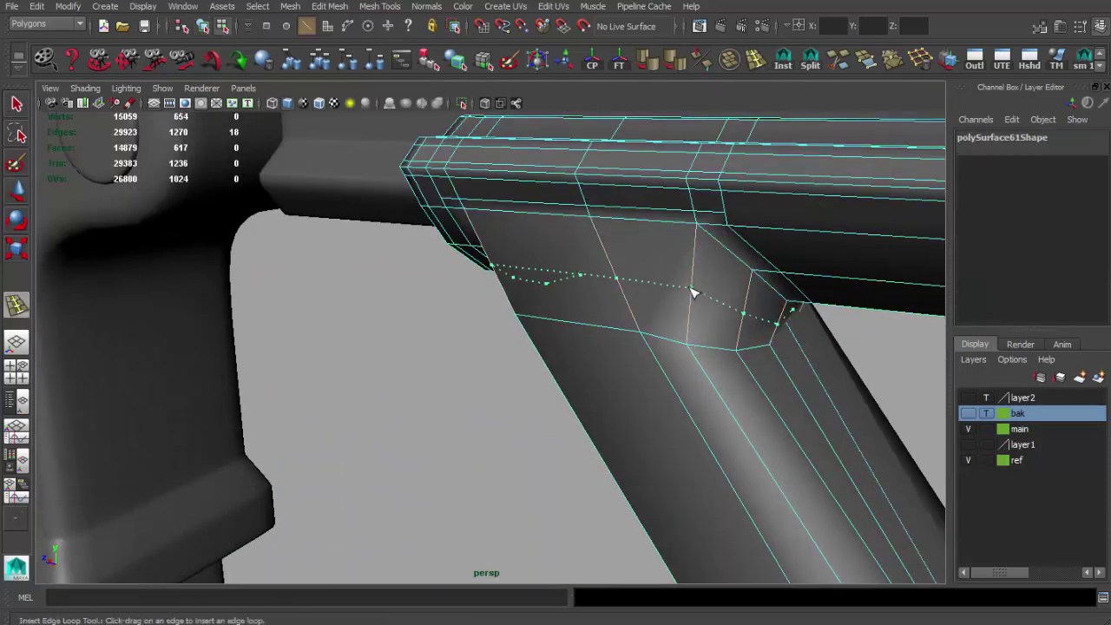
# Step: Insert an edge loop across the front of the grip
pyautogui.click(693, 293)
pyautogui.press('q')
pyautogui.keyDown('alt'); pyautogui.moveTo(692, 292); pyautogui.dragTo(705, 297); pyautogui.keyUp('alt')
pyautogui.keyDown('alt'); pyautogui.moveTo(641, 227); pyautogui.dragTo(660, 261); pyautogui.keyUp('alt')
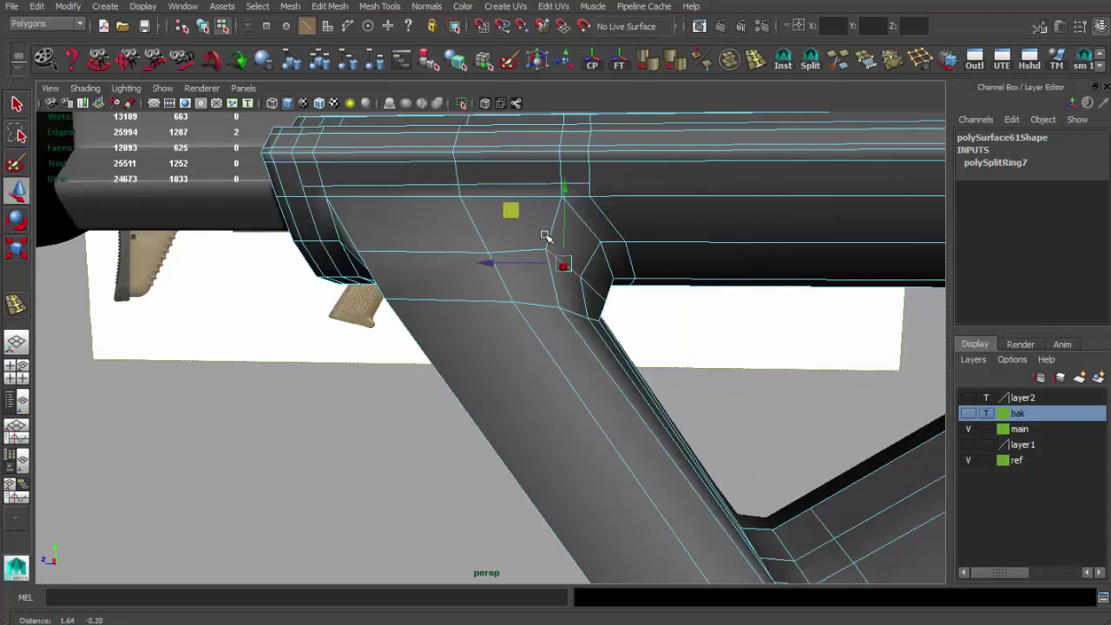
# Step: Move the corner vertices at the grip-rail joint to tighten the shape
pyautogui.press('q')
pyautogui.press('w')
pyautogui.moveTo(744, 301)
pyautogui.keyDown('alt'); pyautogui.mouseDown()
pyautogui.moveTo(661, 233)
pyautogui.moveTo(631, 247)
pyautogui.mouseUp(); pyautogui.keyUp('alt')
pyautogui.press('q')
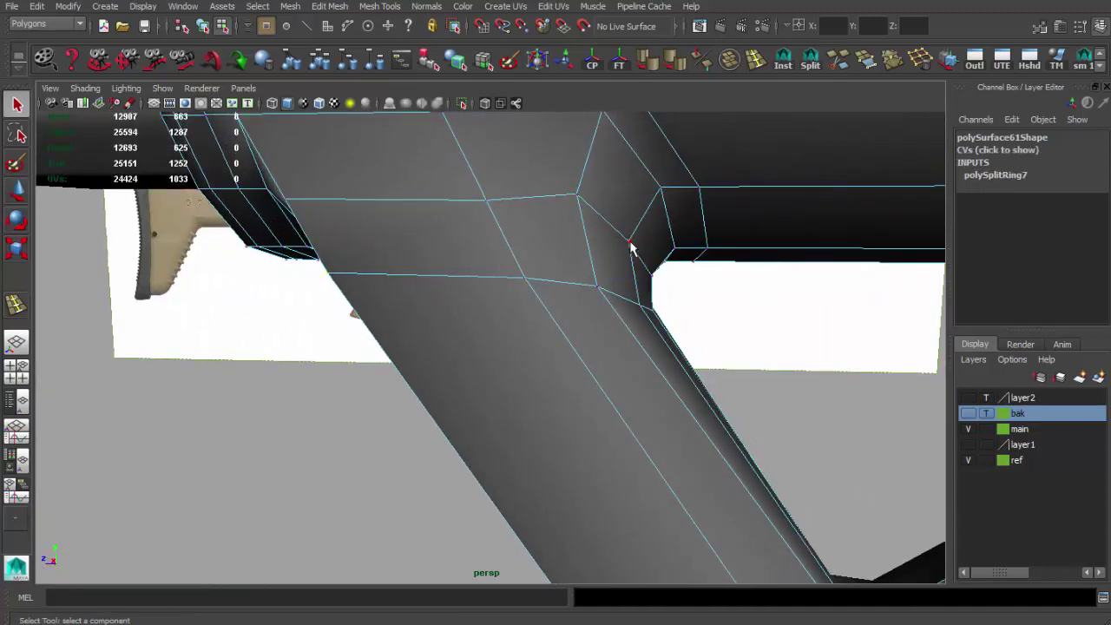
pyautogui.click(578, 200)
pyautogui.press('w')
pyautogui.moveTo(580, 206)
pyautogui.keyDown('alt'); pyautogui.mouseDown()
pyautogui.moveTo(510, 202)
pyautogui.moveTo(565, 290)
pyautogui.moveTo(562, 345)
pyautogui.moveTo(595, 335)
pyautogui.moveTo(359, 390)
pyautogui.moveTo(417, 406)
pyautogui.moveTo(498, 304)
pyautogui.moveTo(662, 307)
pyautogui.mouseUp(); pyautogui.keyUp('alt')
pyautogui.press('q')
pyautogui.click(362, 402)
pyautogui.press('w')
pyautogui.press('f')
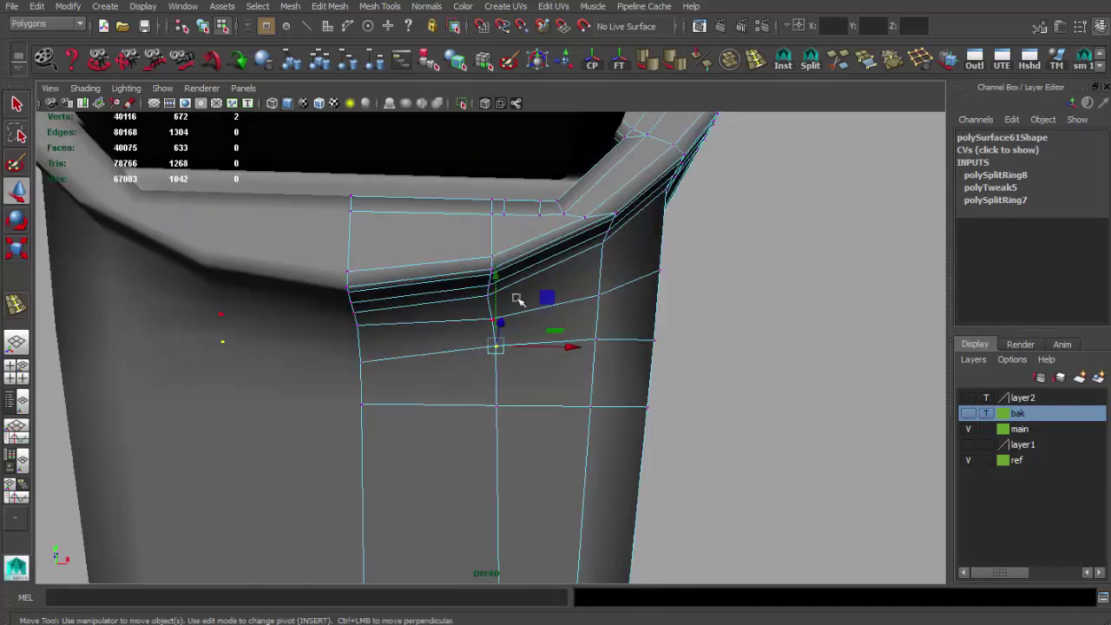
# Step: In object mode, bring the foregrip into view over the reference image plane
pyautogui.moveTo(596, 338)
pyautogui.keyDown('alt'); pyautogui.mouseDown()
pyautogui.moveTo(504, 315)
pyautogui.moveTo(538, 347)
pyautogui.moveTo(428, 453)
pyautogui.moveTo(617, 380)
pyautogui.moveTo(232, 332)
pyautogui.moveTo(637, 409)
pyautogui.mouseUp(); pyautogui.keyUp('alt')
pyautogui.press('q')
pyautogui.press('F8')
pyautogui.click(428, 452)
pyautogui.scroll(5, 587, 372)
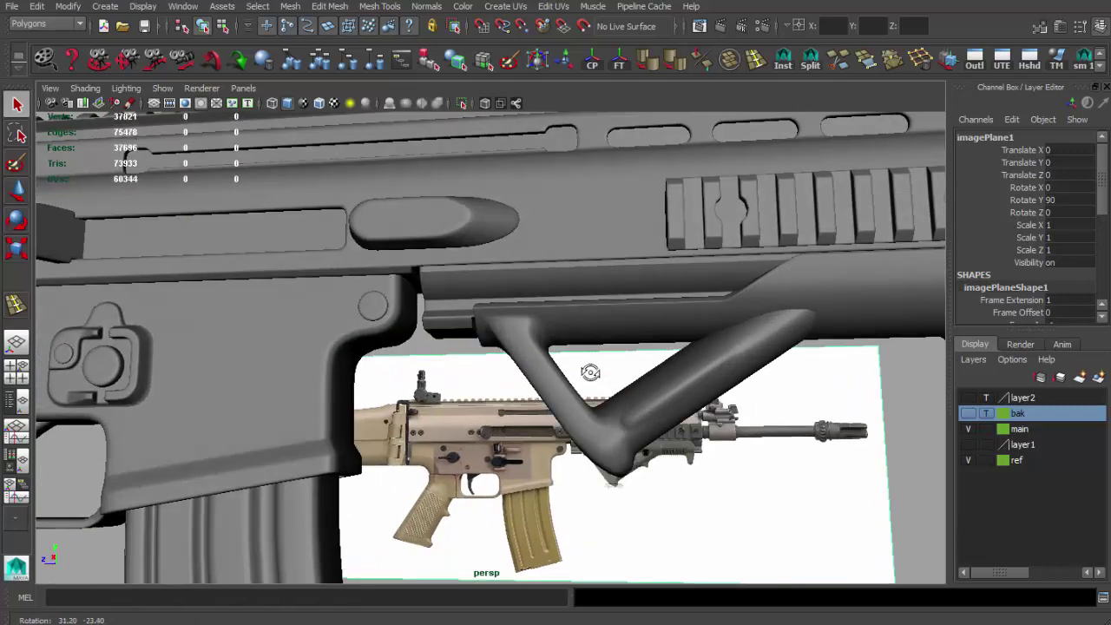
pyautogui.keyDown('alt'); pyautogui.moveTo(602, 367); pyautogui.dragTo(445, 352, button='middle'); pyautogui.keyUp('alt')
pyautogui.moveTo(446, 351)
pyautogui.keyDown('alt'); pyautogui.mouseDown()
pyautogui.moveTo(469, 347)
pyautogui.moveTo(467, 313)
pyautogui.moveTo(532, 298)
pyautogui.moveTo(384, 228)
pyautogui.moveTo(454, 231)
pyautogui.moveTo(475, 193)
pyautogui.mouseUp(); pyautogui.keyUp('alt')
pyautogui.click(468, 347)
pyautogui.click(385, 228)
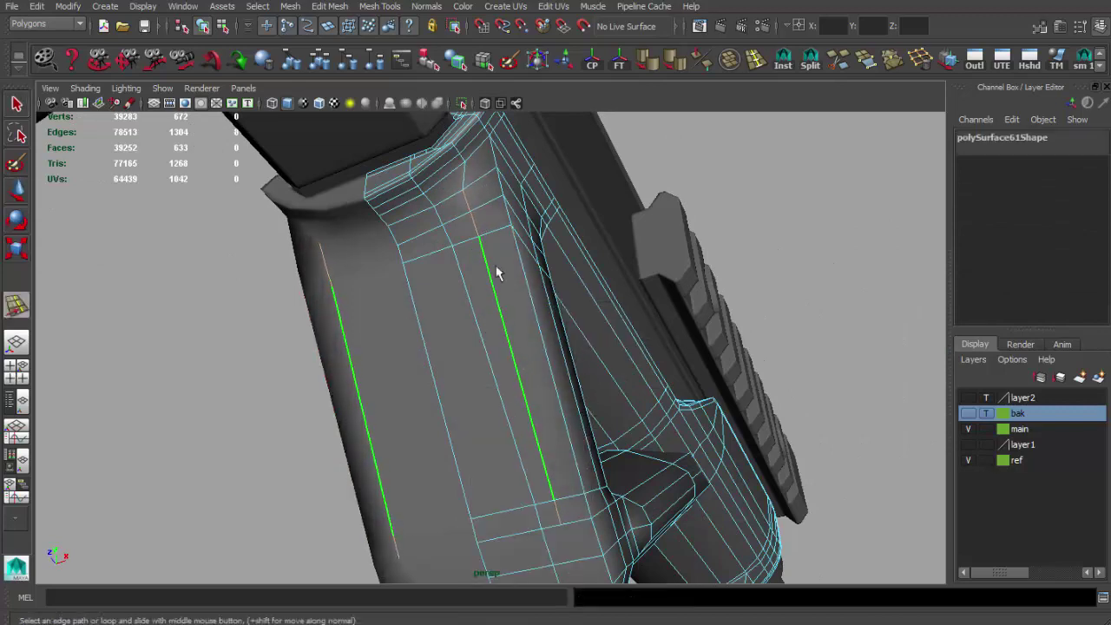
# Step: Insert support edge loops along the grip's sides and view the smoothed result
pyautogui.click(479, 211)
pyautogui.press('g')
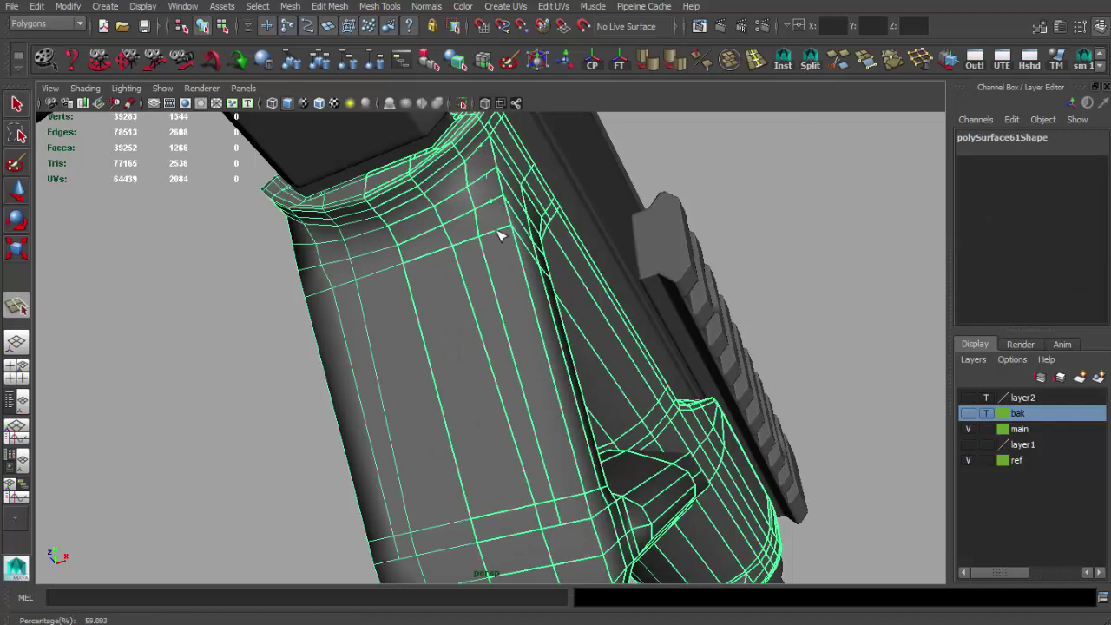
pyautogui.keyDown('alt'); pyautogui.moveTo(500, 235); pyautogui.dragTo(550, 392, button='right'); pyautogui.keyUp('alt')
pyautogui.keyDown('alt'); pyautogui.moveTo(550, 392); pyautogui.dragTo(513, 324); pyautogui.keyUp('alt')
pyautogui.keyDown('alt'); pyautogui.moveTo(513, 324); pyautogui.dragTo(564, 369, button='right'); pyautogui.keyUp('alt')
pyautogui.moveTo(564, 369)
pyautogui.keyDown('alt'); pyautogui.mouseDown()
pyautogui.moveTo(471, 298)
pyautogui.moveTo(451, 396)
pyautogui.moveTo(590, 360)
pyautogui.moveTo(495, 399)
pyautogui.mouseUp(); pyautogui.keyUp('alt')
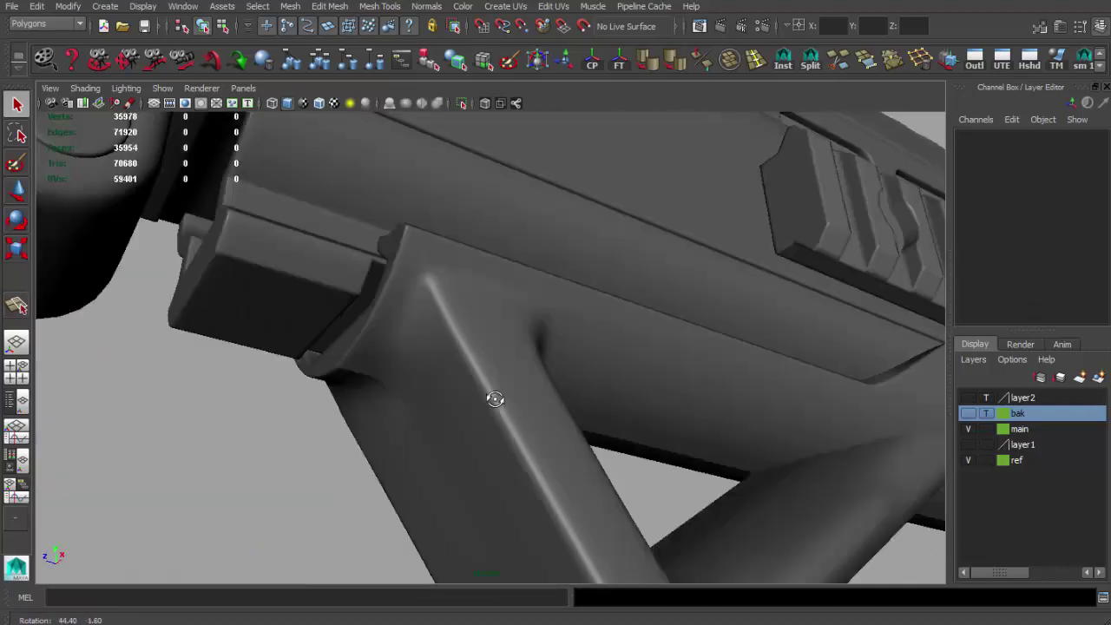
# Step: Undo the recent edits on the foregrip's tube joint
pyautogui.hotkey('ctrl', 'z')
pyautogui.hotkey('ctrl', 'z')
pyautogui.hotkey('ctrl', 'z')
pyautogui.hotkey('ctrl', 'z')
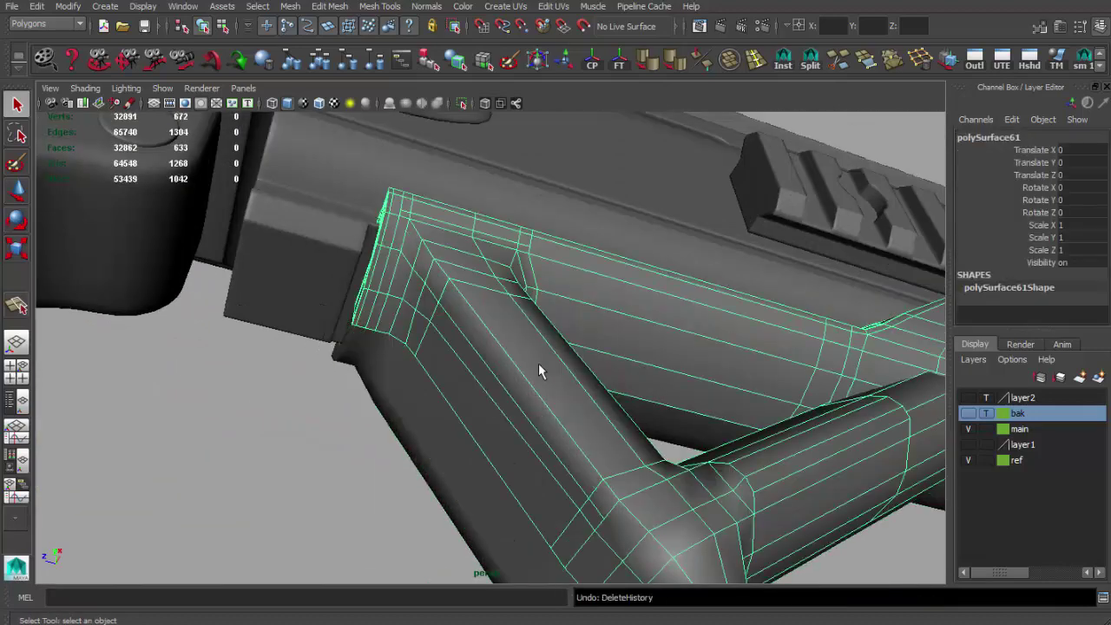
pyautogui.hotkey('ctrl', 'z')
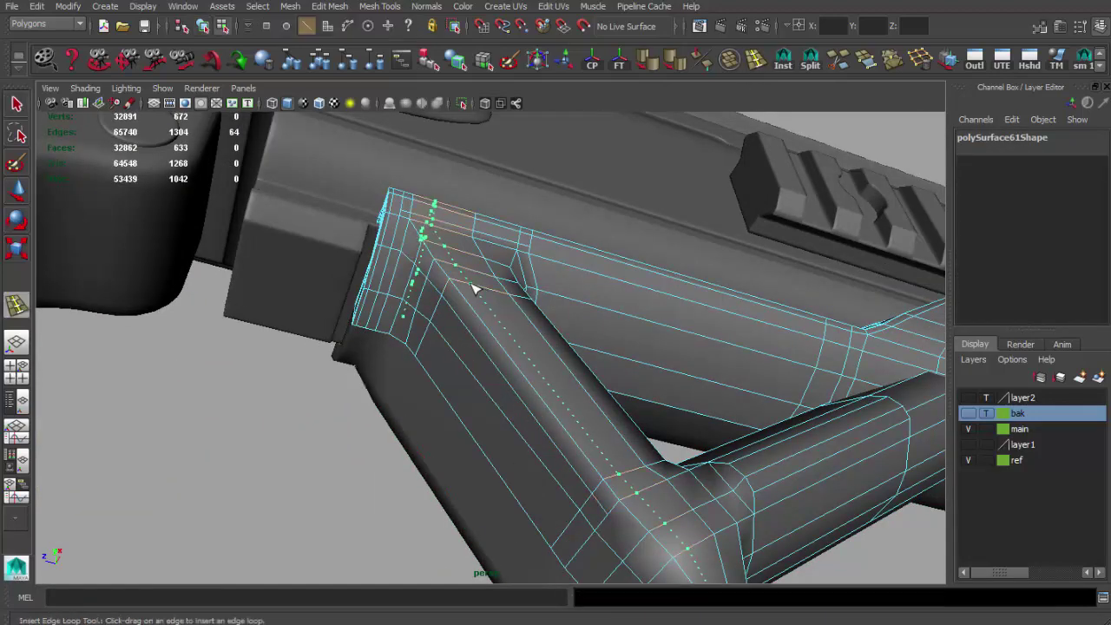
pyautogui.hotkey('ctrl', 'z')
pyautogui.hotkey('ctrl', 'z')
pyautogui.hotkey('ctrl', 'z')
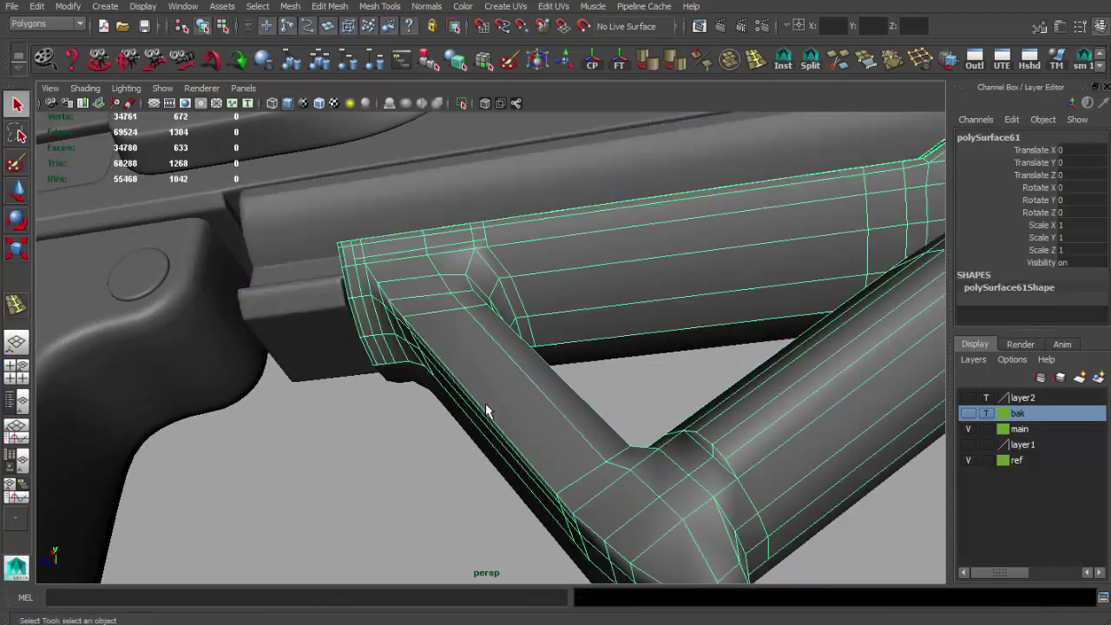
pyautogui.hotkey('ctrl', 'z')
pyautogui.hotkey('ctrl', 'z')
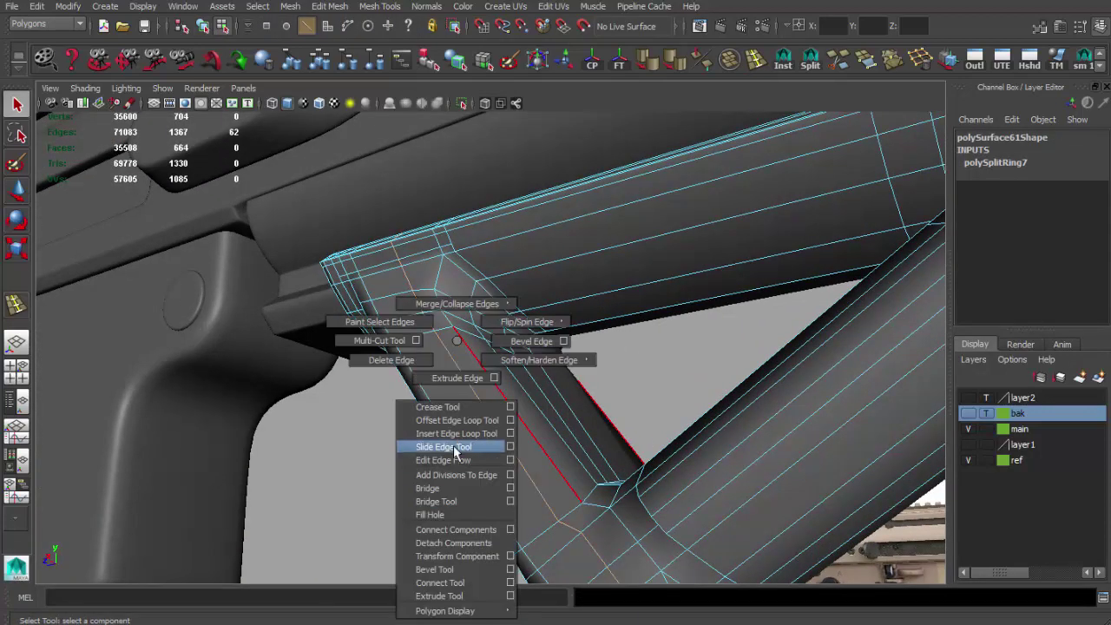
pyautogui.keyDown('alt'); pyautogui.moveTo(515, 409); pyautogui.dragTo(504, 377); pyautogui.keyUp('alt')
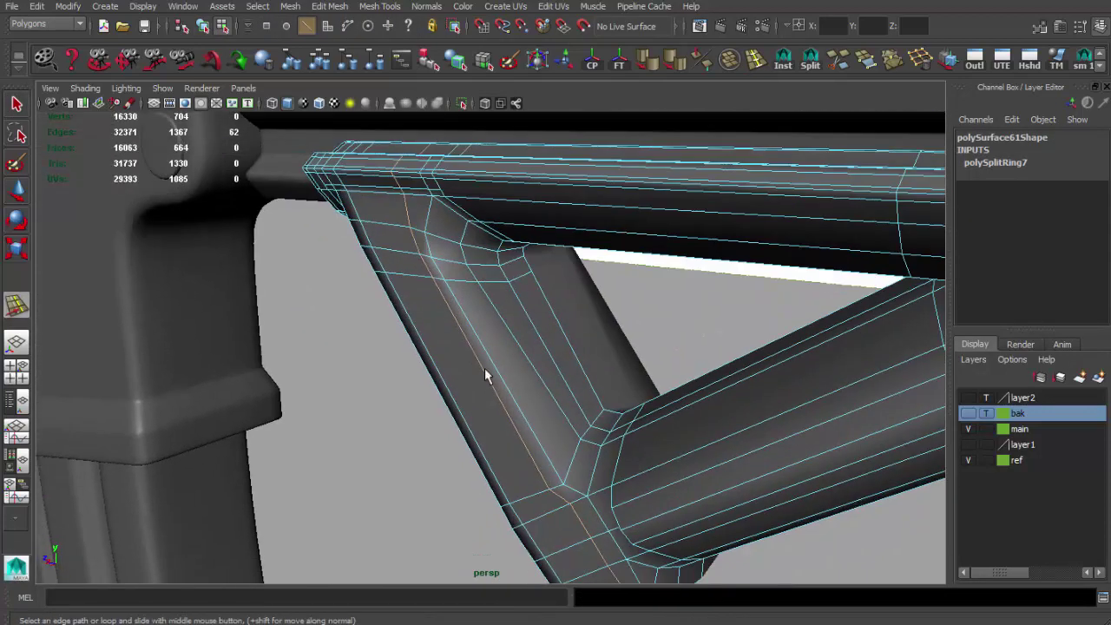
pyautogui.hotkey('ctrl', 'z')
pyautogui.hotkey('ctrl', 'z')
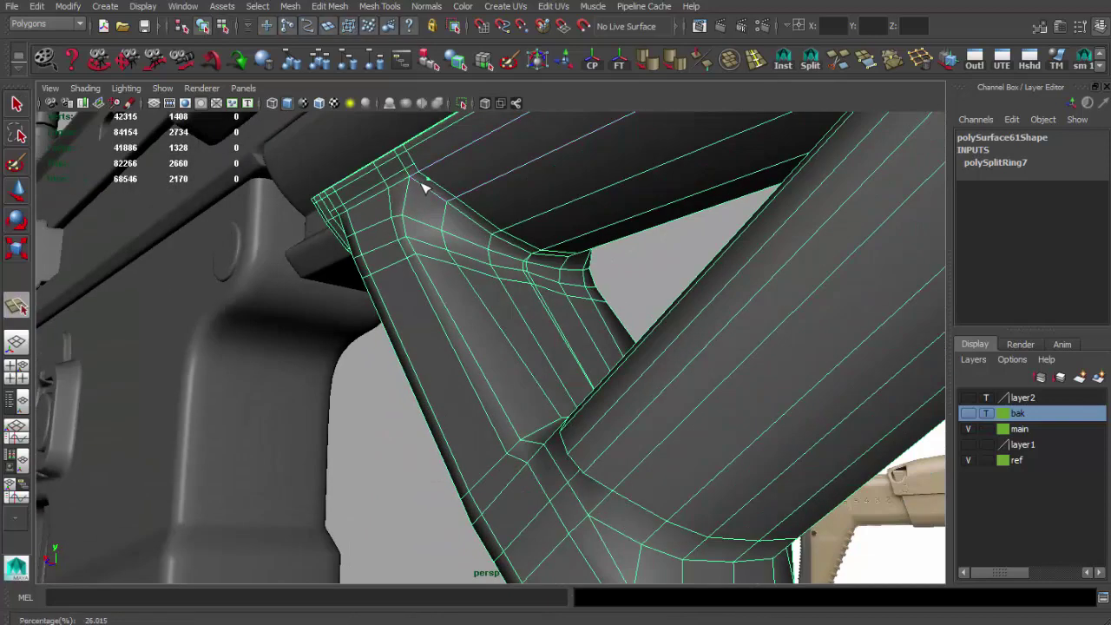
pyautogui.hotkey('ctrl', 'z')
pyautogui.hotkey('ctrl', 'z')
pyautogui.hotkey('ctrl', 'z')
pyautogui.hotkey('ctrl', 'z')
pyautogui.hotkey('ctrl', 'z')
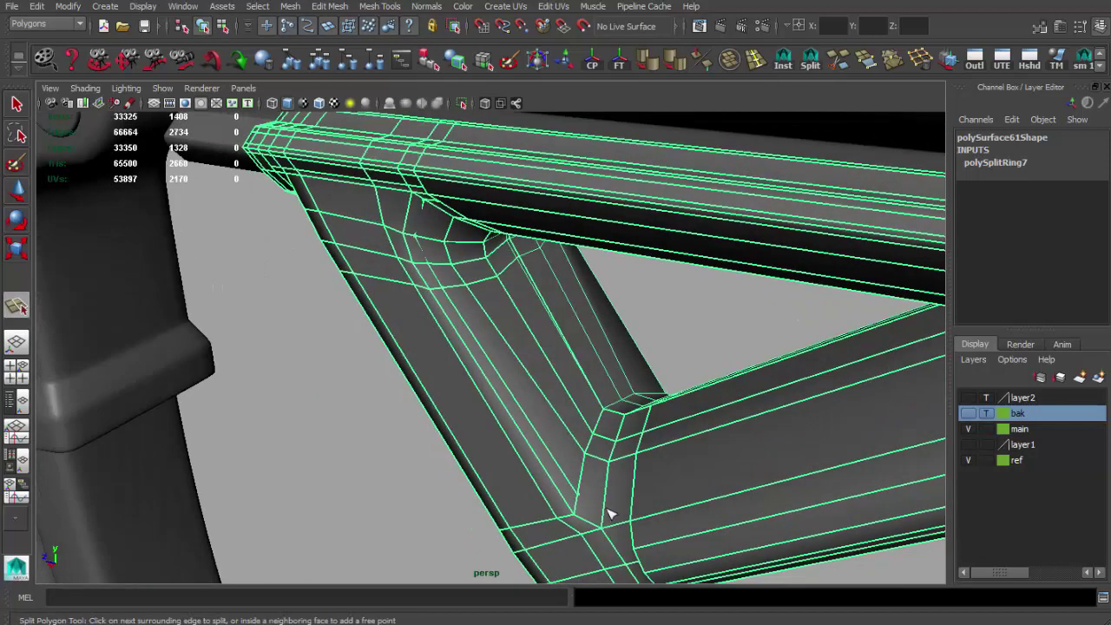
# Step: Undo further, then insert a support edge loop near the lower bend
pyautogui.hotkey('ctrl', 'z')
pyautogui.hotkey('ctrl', 'z')
pyautogui.hotkey('ctrl', 'z')
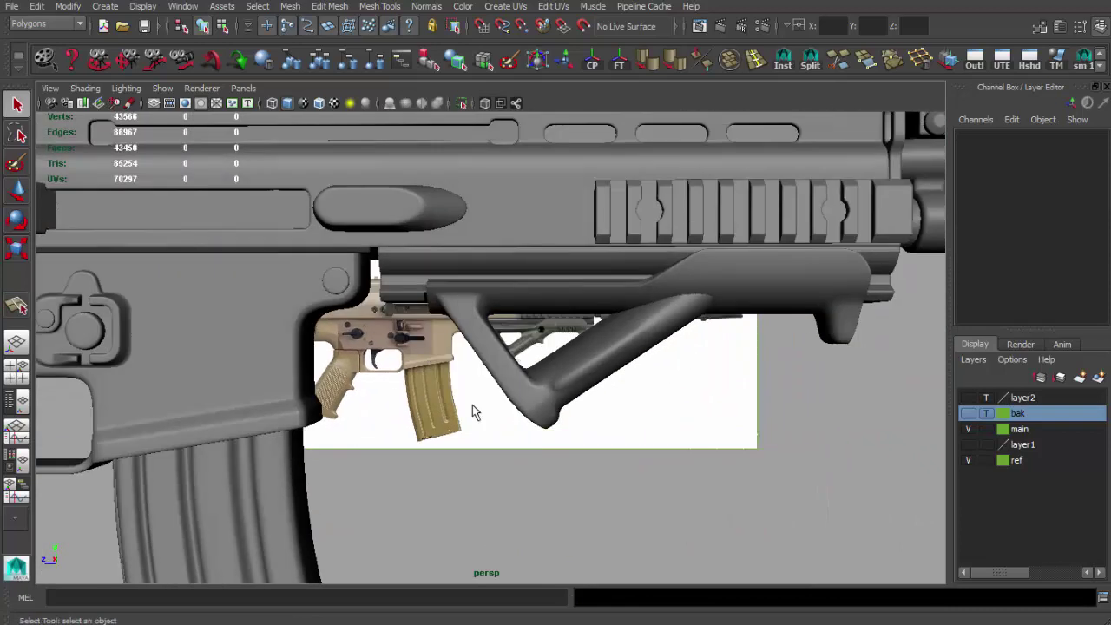
pyautogui.keyDown('alt'); pyautogui.moveTo(473, 405); pyautogui.dragTo(516, 405, button='right'); pyautogui.keyUp('alt')
pyautogui.hotkey('ctrl', 'z')
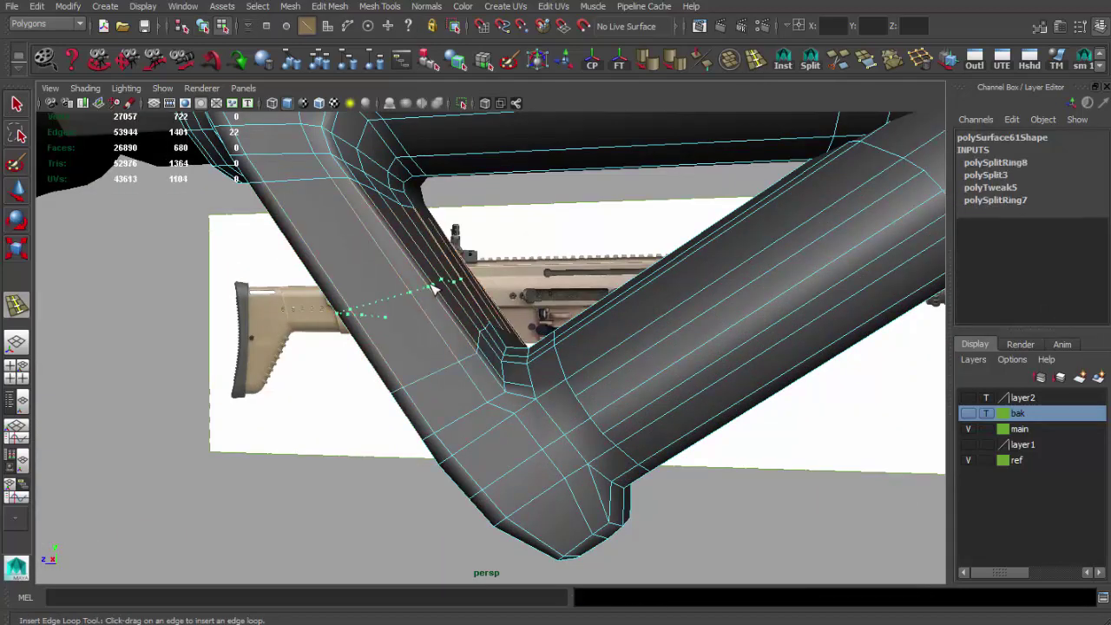
pyautogui.hotkey('ctrl', 'z')
pyautogui.moveTo(421, 324)
pyautogui.keyDown('alt'); pyautogui.mouseDown()
pyautogui.moveTo(462, 344)
pyautogui.moveTo(516, 321)
pyautogui.mouseUp(); pyautogui.keyUp('alt')
pyautogui.hotkey('ctrl', 'z')
pyautogui.hotkey('ctrl', 'z')
pyautogui.hotkey('ctrl', 'z')
pyautogui.hotkey('ctrl', 'z')
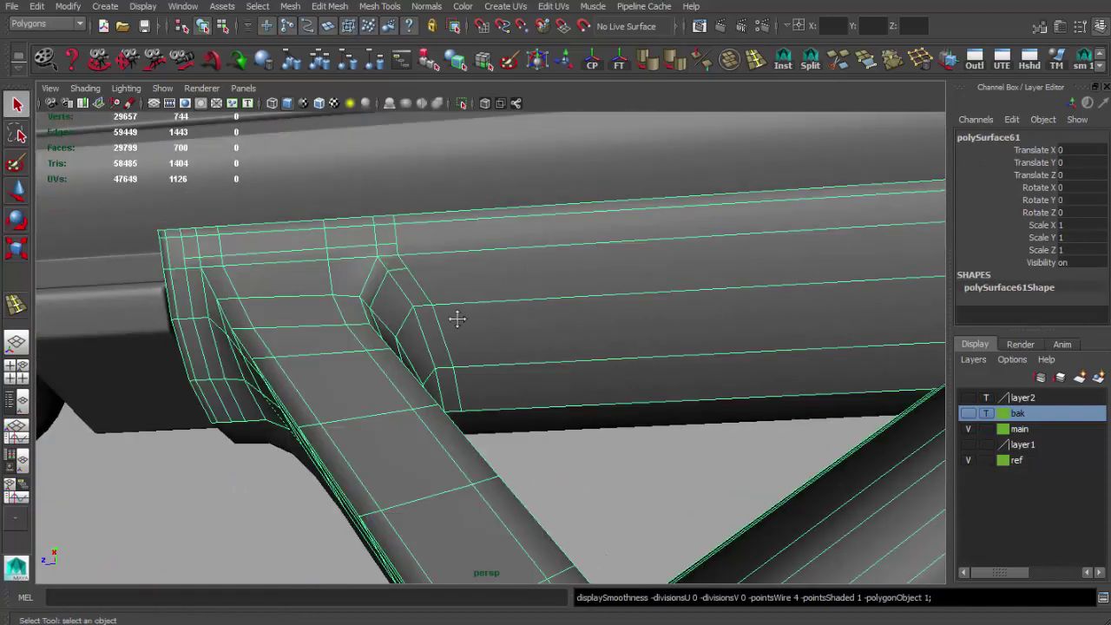
pyautogui.hotkey('ctrl', 'z')
pyautogui.hotkey('ctrl', 'z')
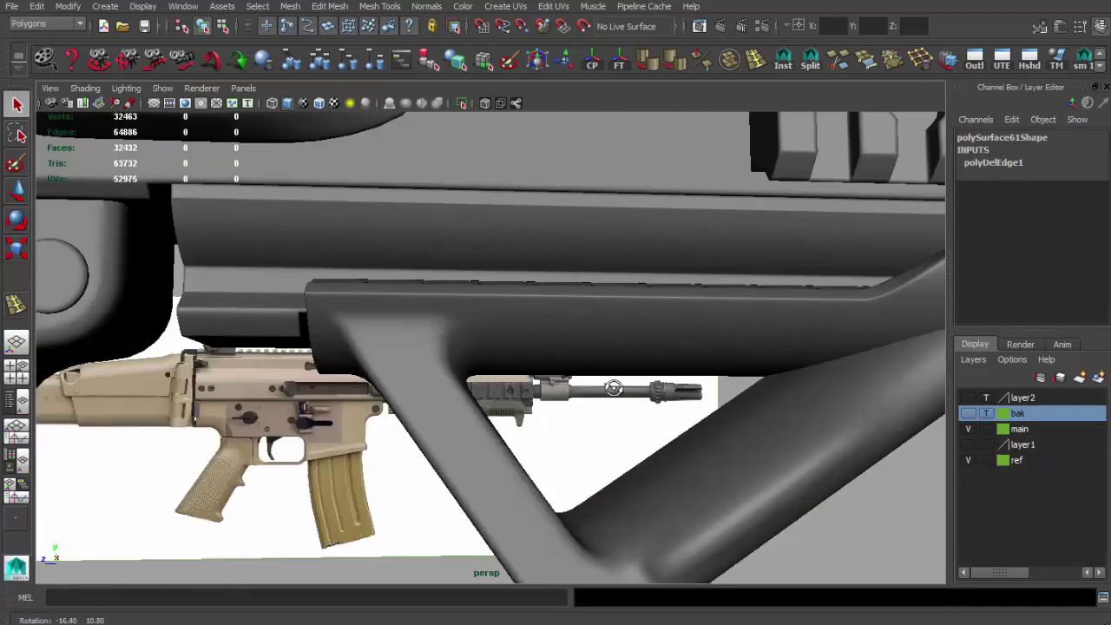
pyautogui.moveTo(700, 307)
pyautogui.keyDown('alt'); pyautogui.mouseDown()
pyautogui.moveTo(241, 304)
pyautogui.moveTo(346, 380)
pyautogui.mouseUp(); pyautogui.keyUp('alt')
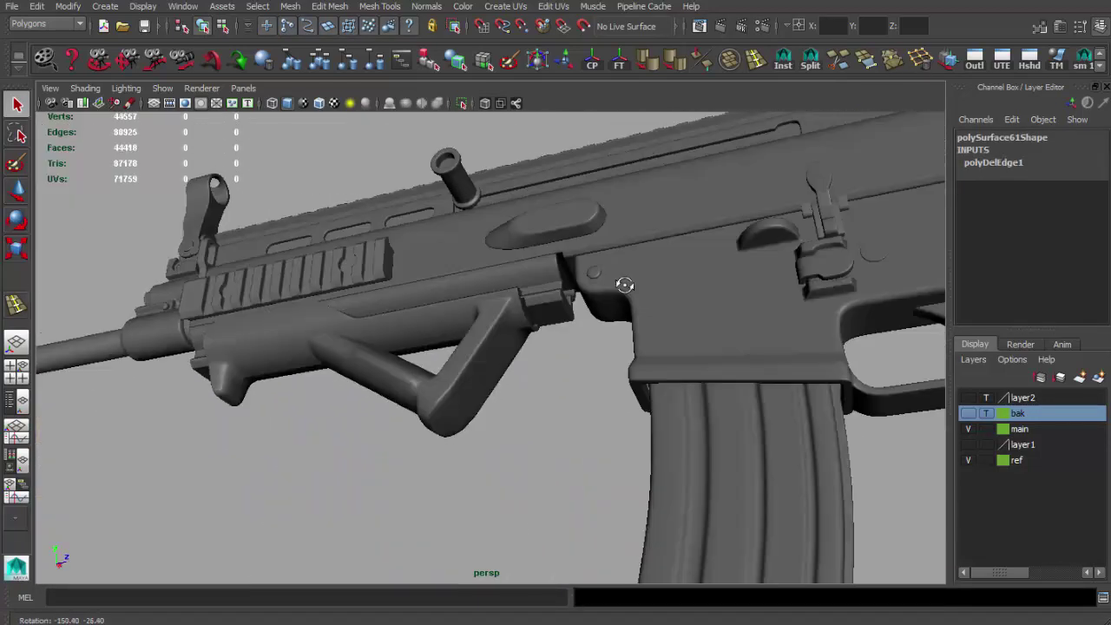
pyautogui.hotkey('ctrl', 'z')
pyautogui.hotkey('ctrl', 'z')
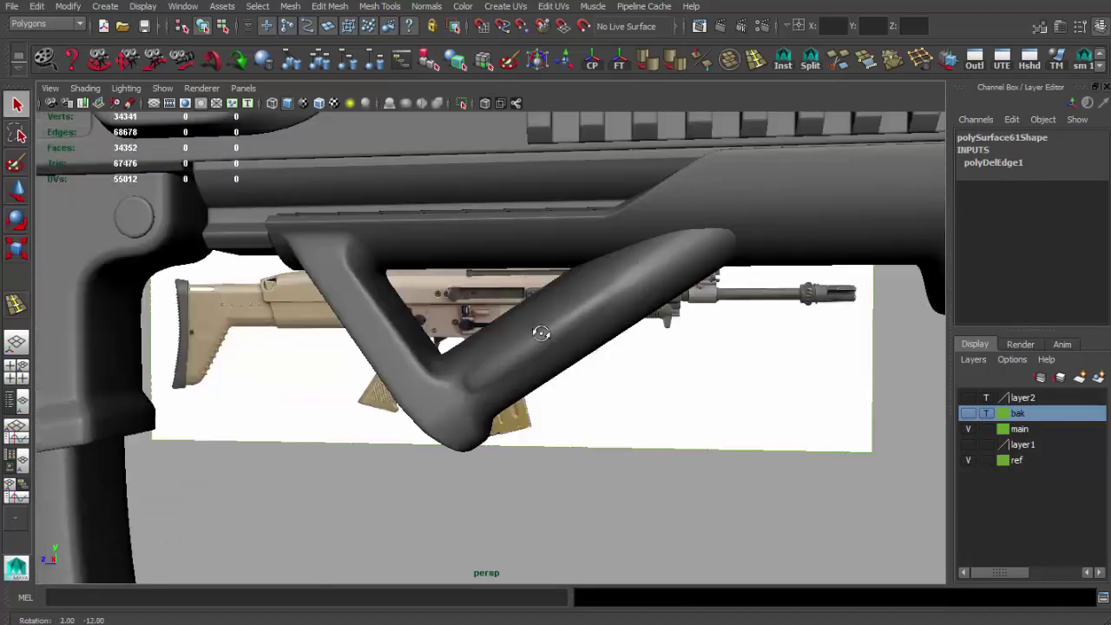
pyautogui.hotkey('ctrl', 'z')
pyautogui.keyDown('alt'); pyautogui.moveTo(572, 316); pyautogui.dragTo(752, 105); pyautogui.keyUp('alt')
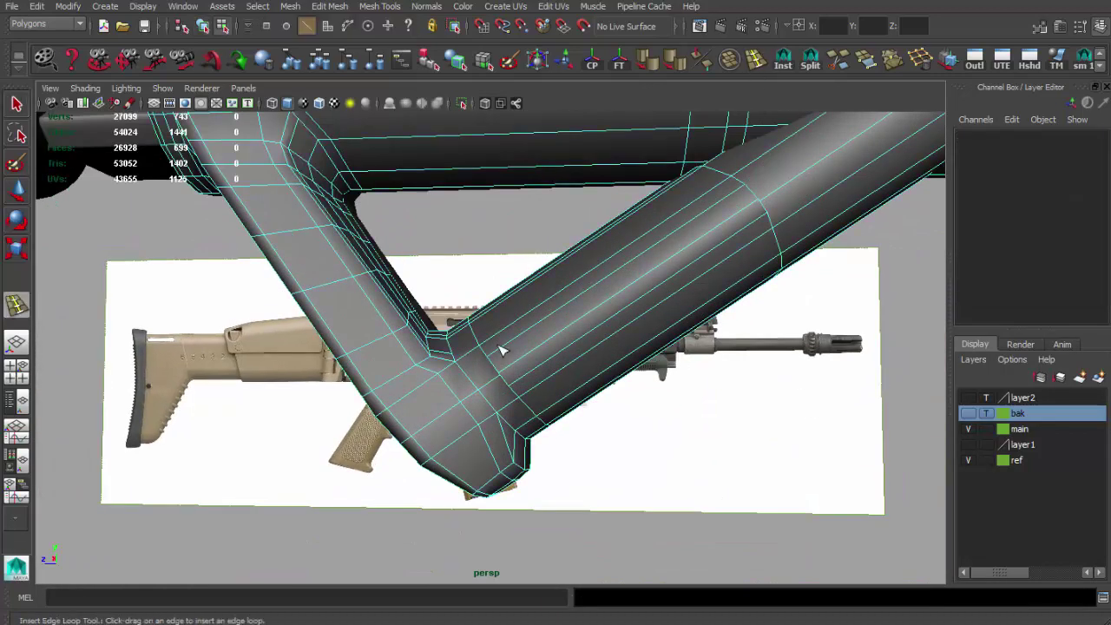
pyautogui.moveTo(605, 343)
pyautogui.keyDown('alt'); pyautogui.mouseDown()
pyautogui.moveTo(599, 287)
pyautogui.moveTo(764, 121)
pyautogui.mouseUp(); pyautogui.keyUp('alt')
# Step: Split a new edge across the foregrip's lower tube
pyautogui.click(607, 313)
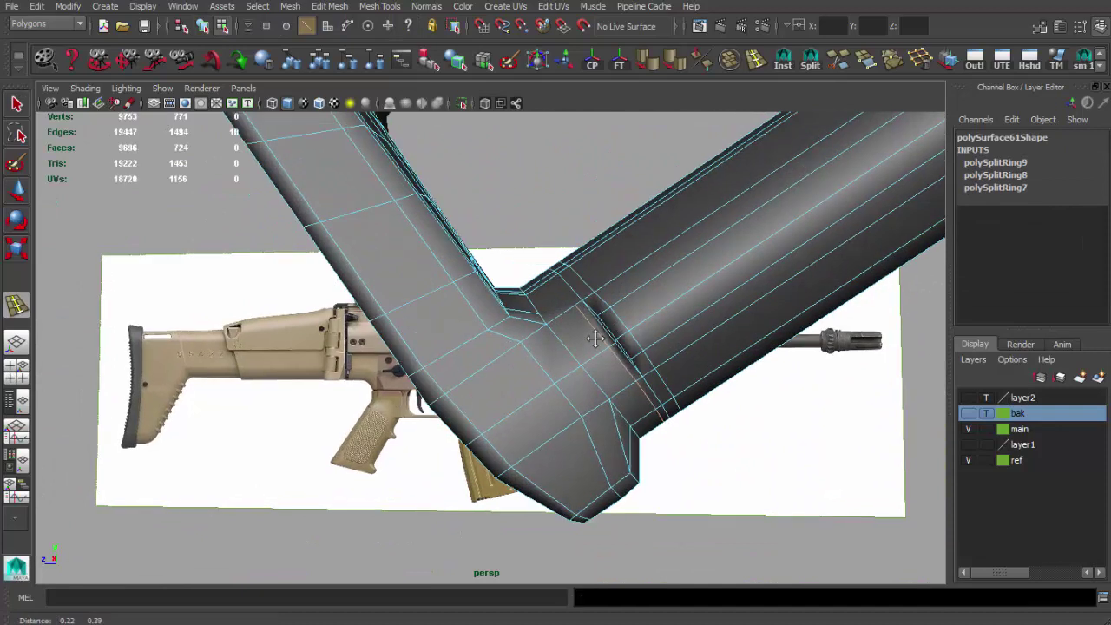
pyautogui.click(809, 59)
pyautogui.press('Return')
pyautogui.moveTo(599, 304)
pyautogui.keyDown('alt'); pyautogui.mouseDown()
pyautogui.moveTo(498, 330)
pyautogui.moveTo(800, 73)
pyautogui.moveTo(528, 341)
pyautogui.moveTo(495, 310)
pyautogui.moveTo(404, 361)
pyautogui.moveTo(486, 382)
pyautogui.moveTo(495, 405)
pyautogui.moveTo(454, 333)
pyautogui.moveTo(794, 70)
pyautogui.mouseUp(); pyautogui.keyUp('alt')
# Step: Toggle the smooth preview on and off to check the foregrip
pyautogui.press('3')
pyautogui.click(486, 382)
pyautogui.press('1')
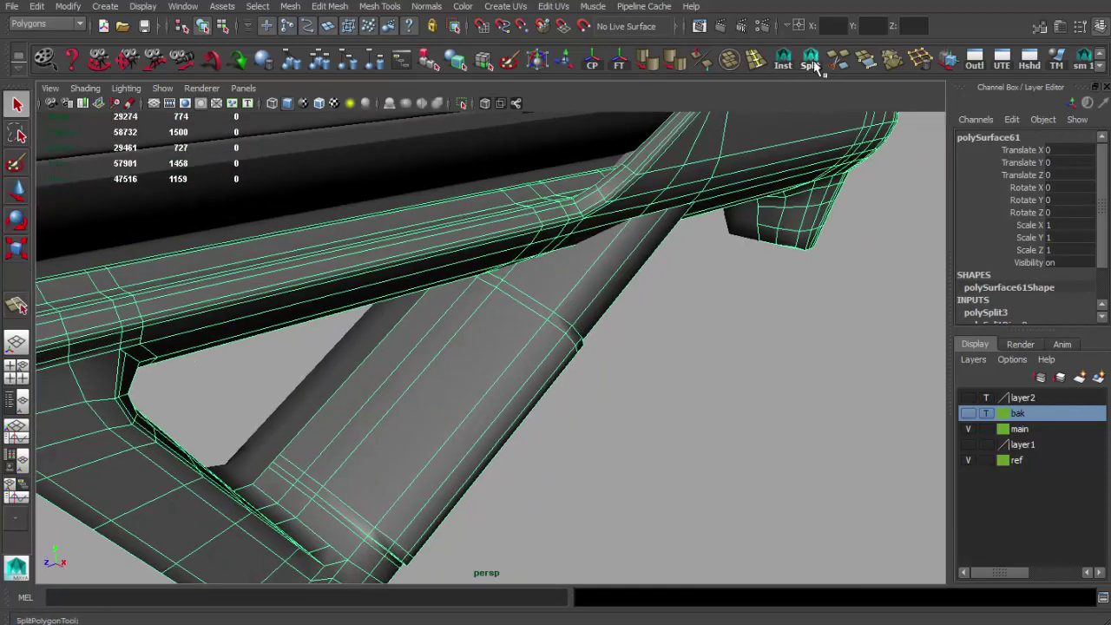
# Step: Attempt another polygon split, then finish and clear the selection
pyautogui.click(816, 68)
pyautogui.keyDown('alt'); pyautogui.moveTo(521, 348); pyautogui.dragTo(402, 397); pyautogui.keyUp('alt')
pyautogui.press('q')
pyautogui.moveTo(569, 318)
pyautogui.keyDown('alt'); pyautogui.mouseDown()
pyautogui.moveTo(570, 409)
pyautogui.moveTo(527, 353)
pyautogui.moveTo(372, 349)
pyautogui.moveTo(645, 404)
pyautogui.mouseUp(); pyautogui.keyUp('alt')
pyautogui.click(570, 409)
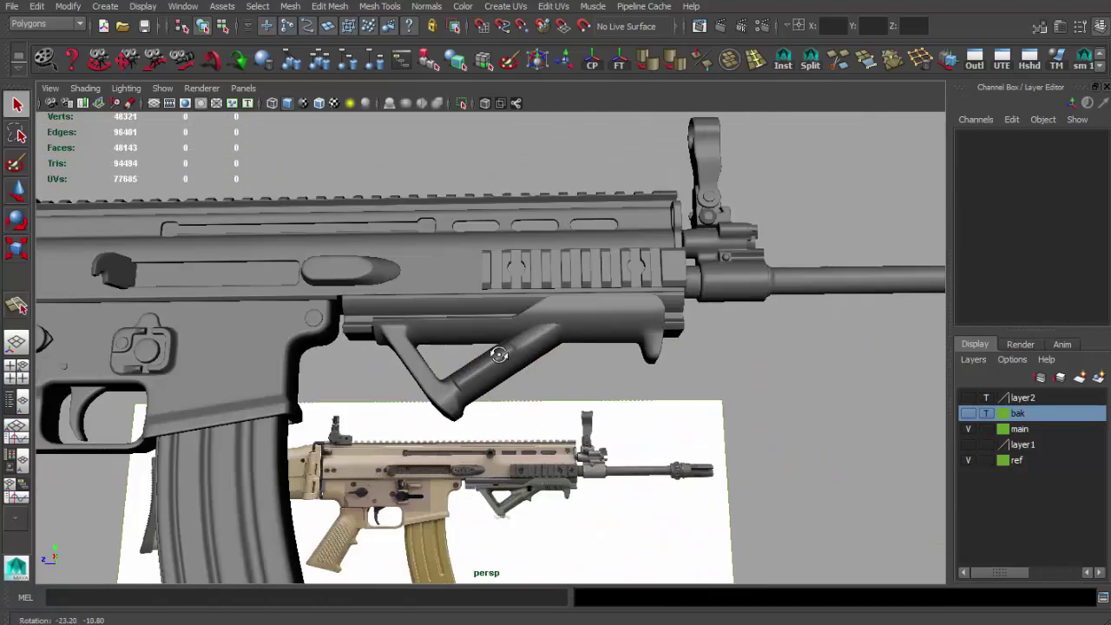
# Step: Zoom and orbit to check the foregrip under the rail against the reference
pyautogui.scroll(3, 645, 405)
pyautogui.scroll(-5, 652, 422)
pyautogui.scroll(6, 594, 400)
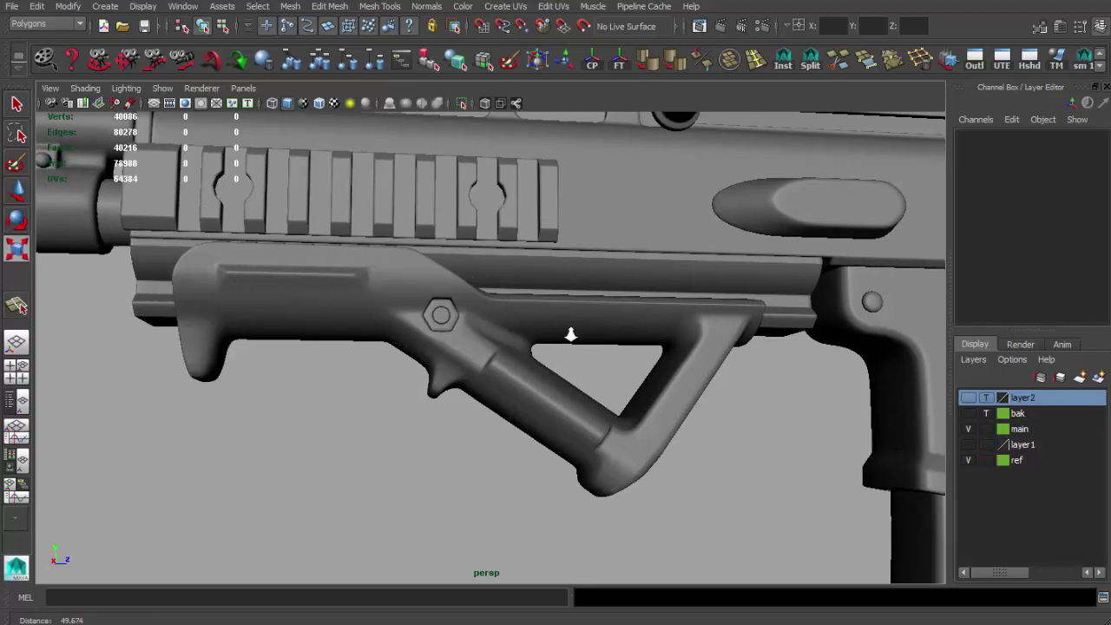
pyautogui.scroll(-3, 571, 335)
pyautogui.moveTo(570, 334)
pyautogui.keyDown('alt'); pyautogui.mouseDown()
pyautogui.moveTo(575, 318)
pyautogui.moveTo(509, 320)
pyautogui.moveTo(590, 332)
pyautogui.moveTo(402, 267)
pyautogui.moveTo(607, 325)
pyautogui.mouseUp(); pyautogui.keyUp('alt')
pyautogui.scroll(2, 608, 325)
pyautogui.scroll(3, 625, 325)
pyautogui.scroll(2, 622, 333)
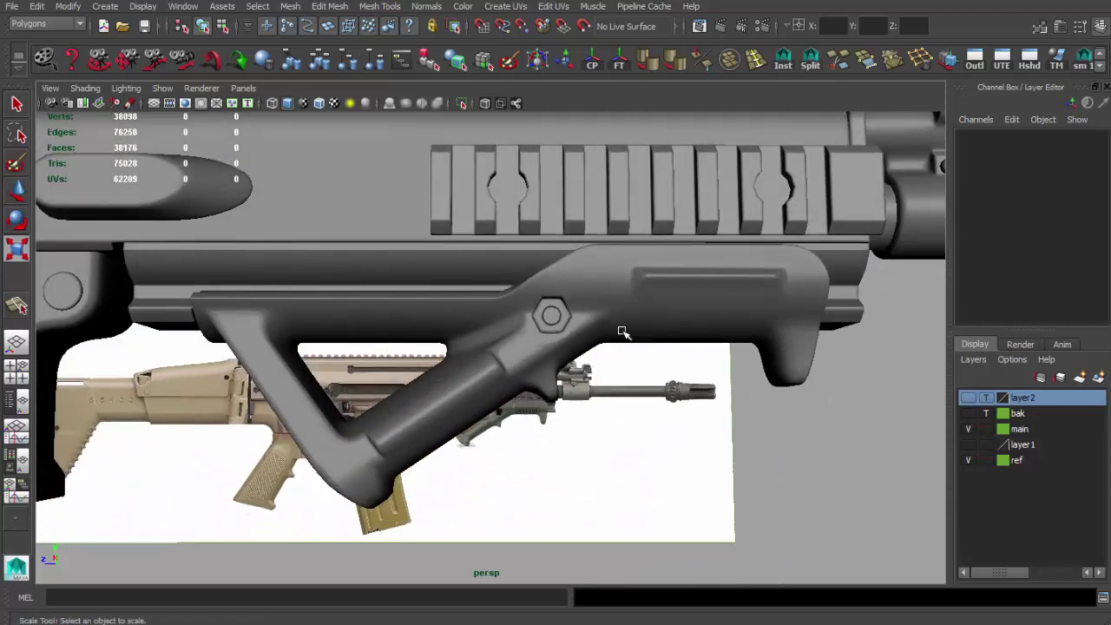
pyautogui.click(622, 332)
pyautogui.scroll(3, 440, 313)
pyautogui.moveTo(680, 313)
pyautogui.keyDown('alt'); pyautogui.mouseDown()
pyautogui.moveTo(618, 300)
pyautogui.moveTo(638, 295)
pyautogui.moveTo(585, 342)
pyautogui.moveTo(347, 304)
pyautogui.moveTo(550, 324)
pyautogui.mouseUp(); pyautogui.keyUp('alt')
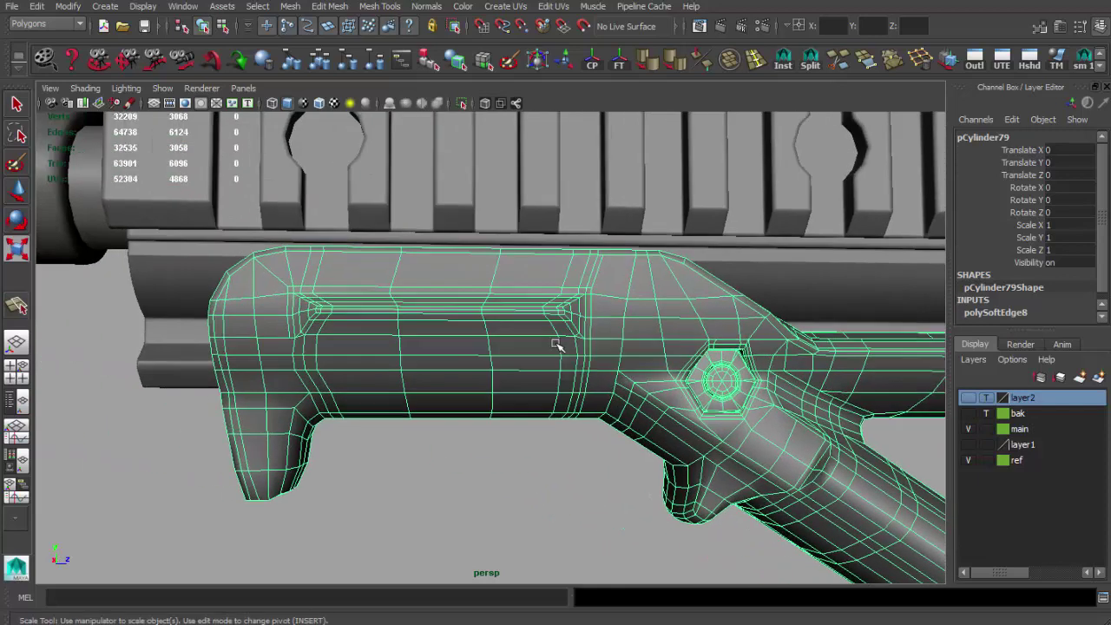
pyautogui.moveTo(364, 318)
pyautogui.keyDown('alt'); pyautogui.mouseDown()
pyautogui.moveTo(572, 317)
pyautogui.moveTo(429, 323)
pyautogui.mouseUp(); pyautogui.keyUp('alt')
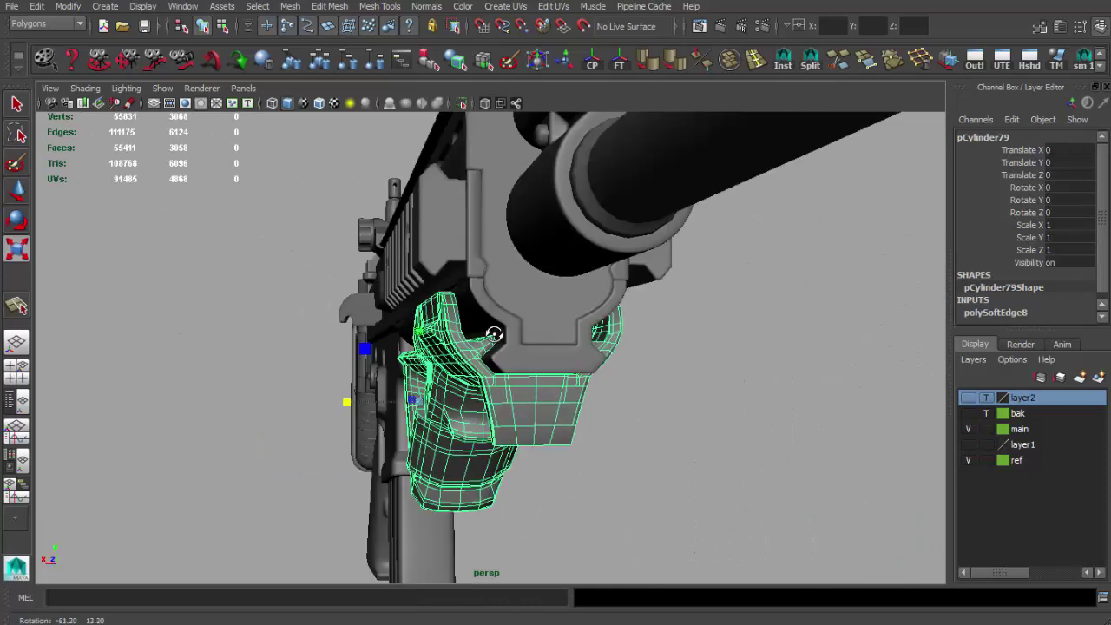
pyautogui.moveTo(535, 394)
pyautogui.keyDown('alt'); pyautogui.mouseDown()
pyautogui.moveTo(439, 390)
pyautogui.moveTo(461, 396)
pyautogui.moveTo(404, 335)
pyautogui.moveTo(270, 351)
pyautogui.mouseUp(); pyautogui.keyUp('alt')
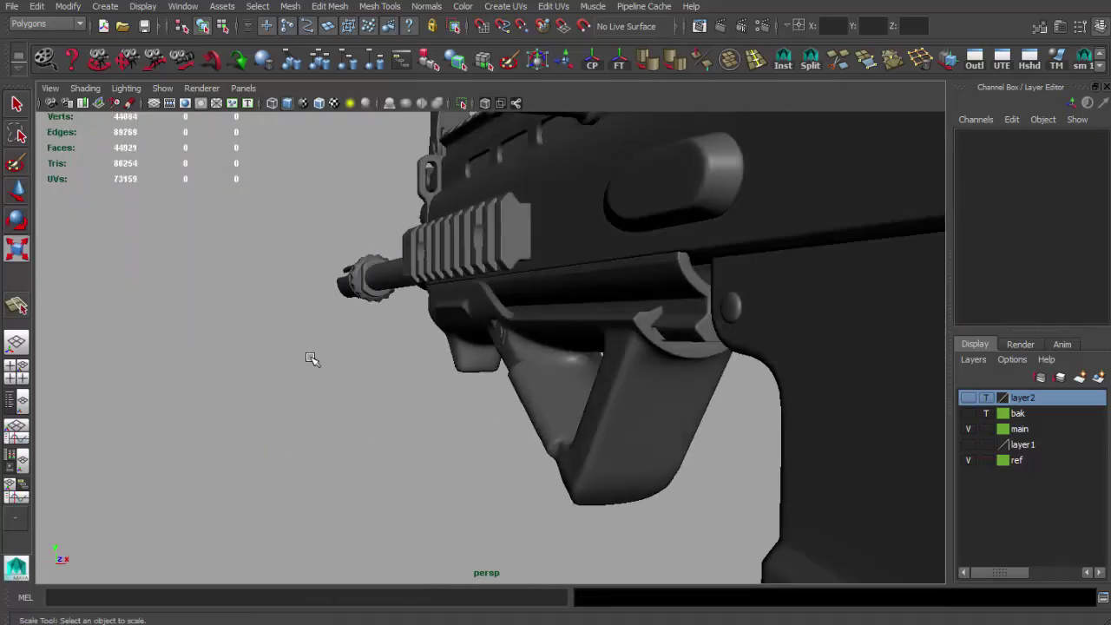
pyautogui.keyDown('alt'); pyautogui.moveTo(433, 373); pyautogui.dragTo(450, 335); pyautogui.keyUp('alt')
pyautogui.moveTo(373, 268)
pyautogui.keyDown('alt'); pyautogui.mouseDown()
pyautogui.moveTo(168, 310)
pyautogui.moveTo(378, 340)
pyautogui.mouseUp(); pyautogui.keyUp('alt')
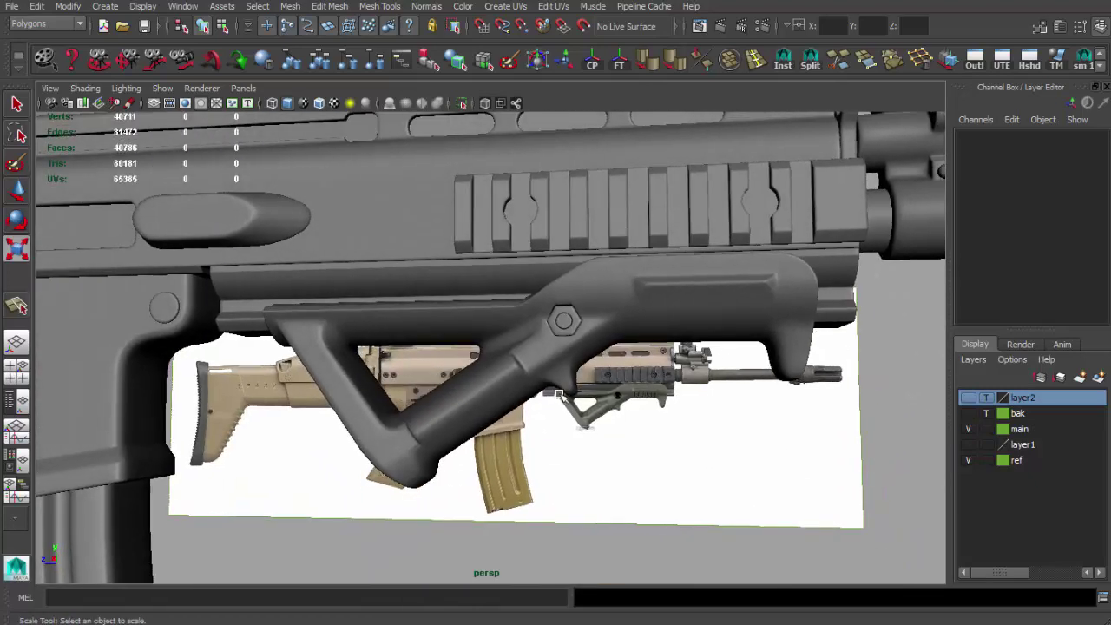
pyautogui.moveTo(611, 396)
pyautogui.keyDown('alt'); pyautogui.mouseDown(button='right')
pyautogui.moveTo(650, 402)
pyautogui.moveTo(634, 412)
pyautogui.moveTo(463, 336)
pyautogui.mouseUp(button='right'); pyautogui.keyUp('alt')
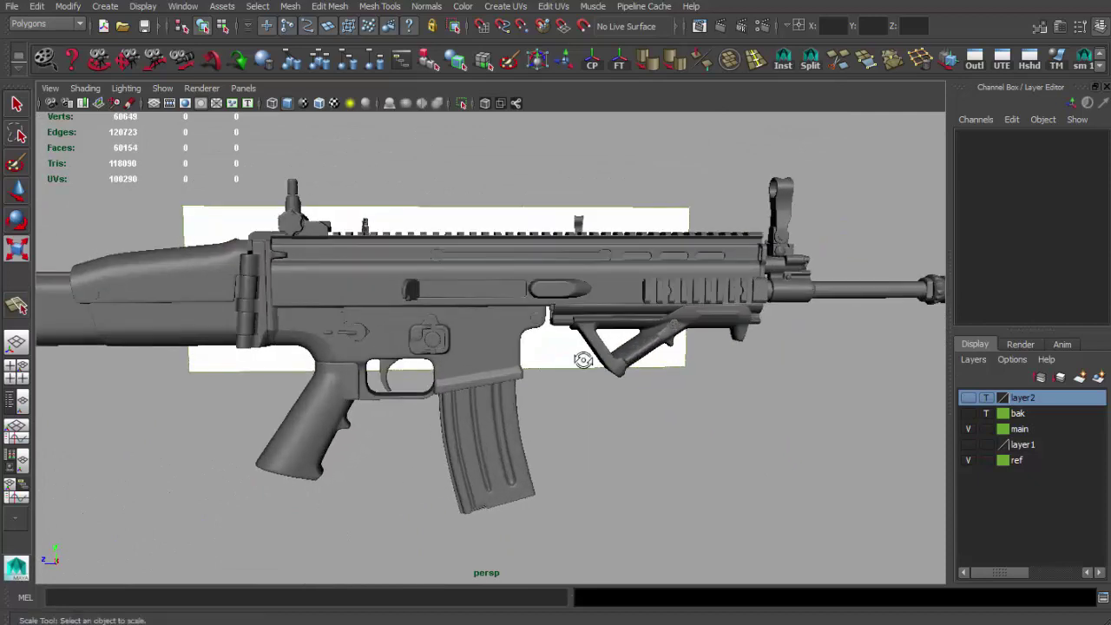
pyautogui.scroll(3, 515, 347)
pyautogui.scroll(3, 434, 402)
pyautogui.scroll(1, 459, 391)
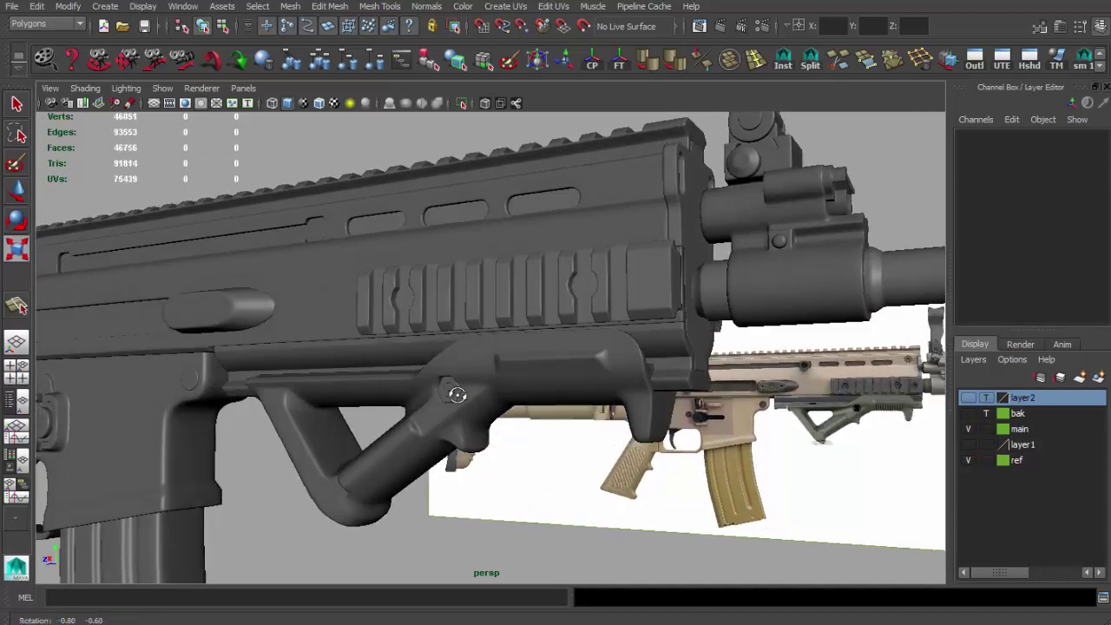